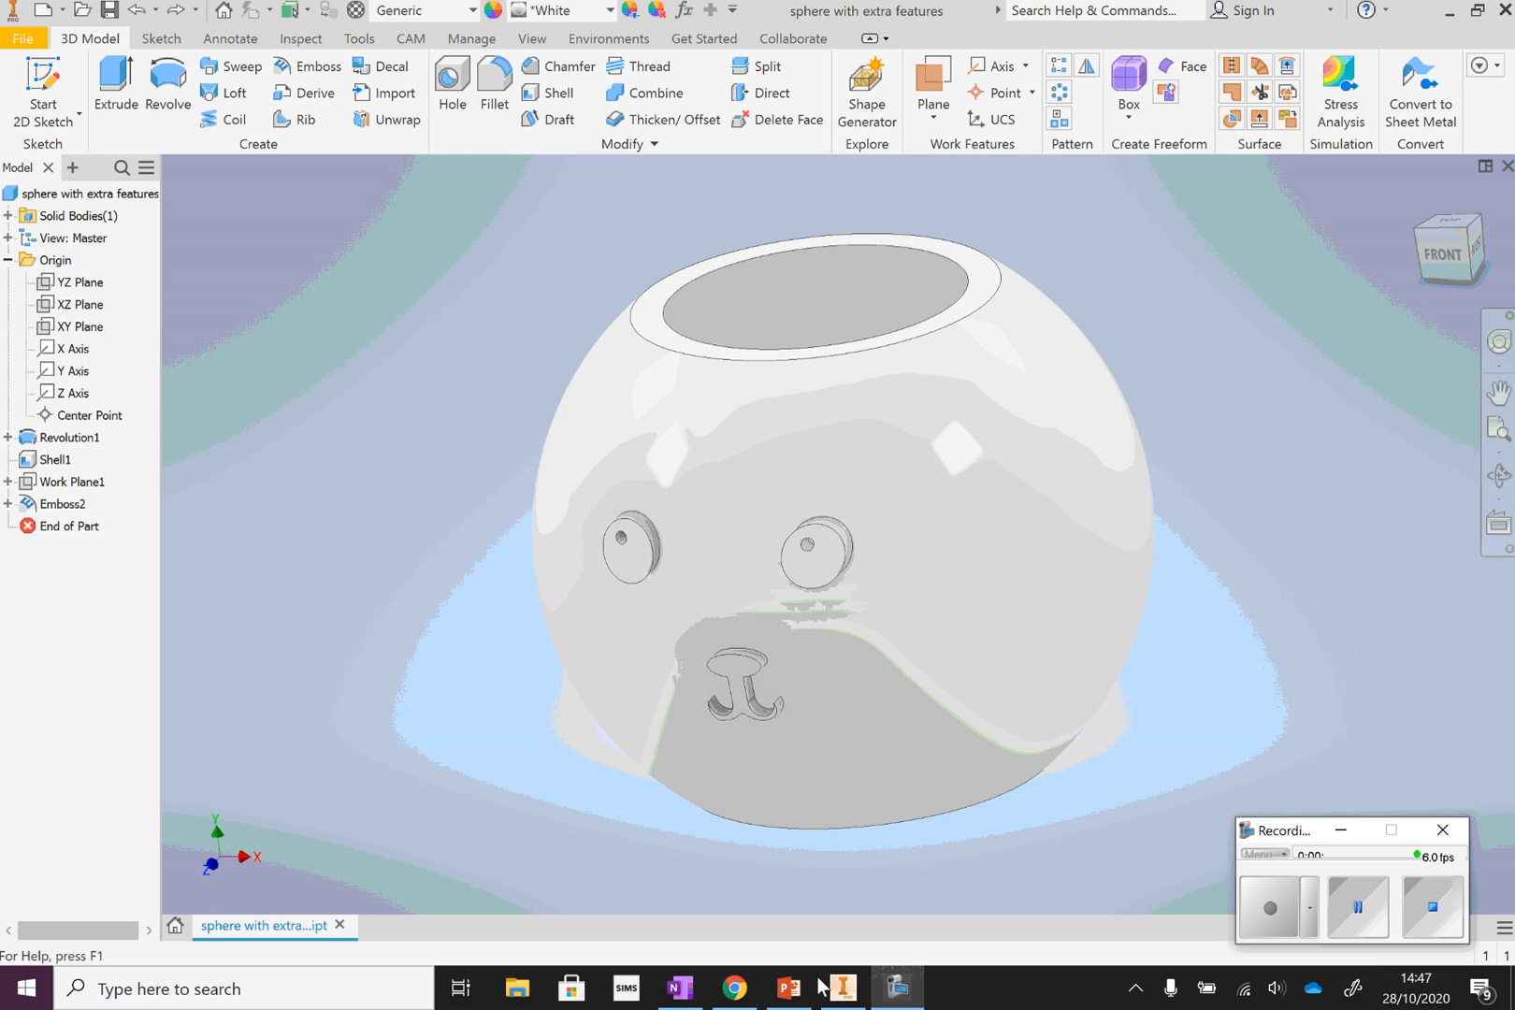
Switch to PowerPoint to view the animal planter reference photos, and return to the sphere model in Inventor
{"action": "left_click", "coordinate": [792, 988]}
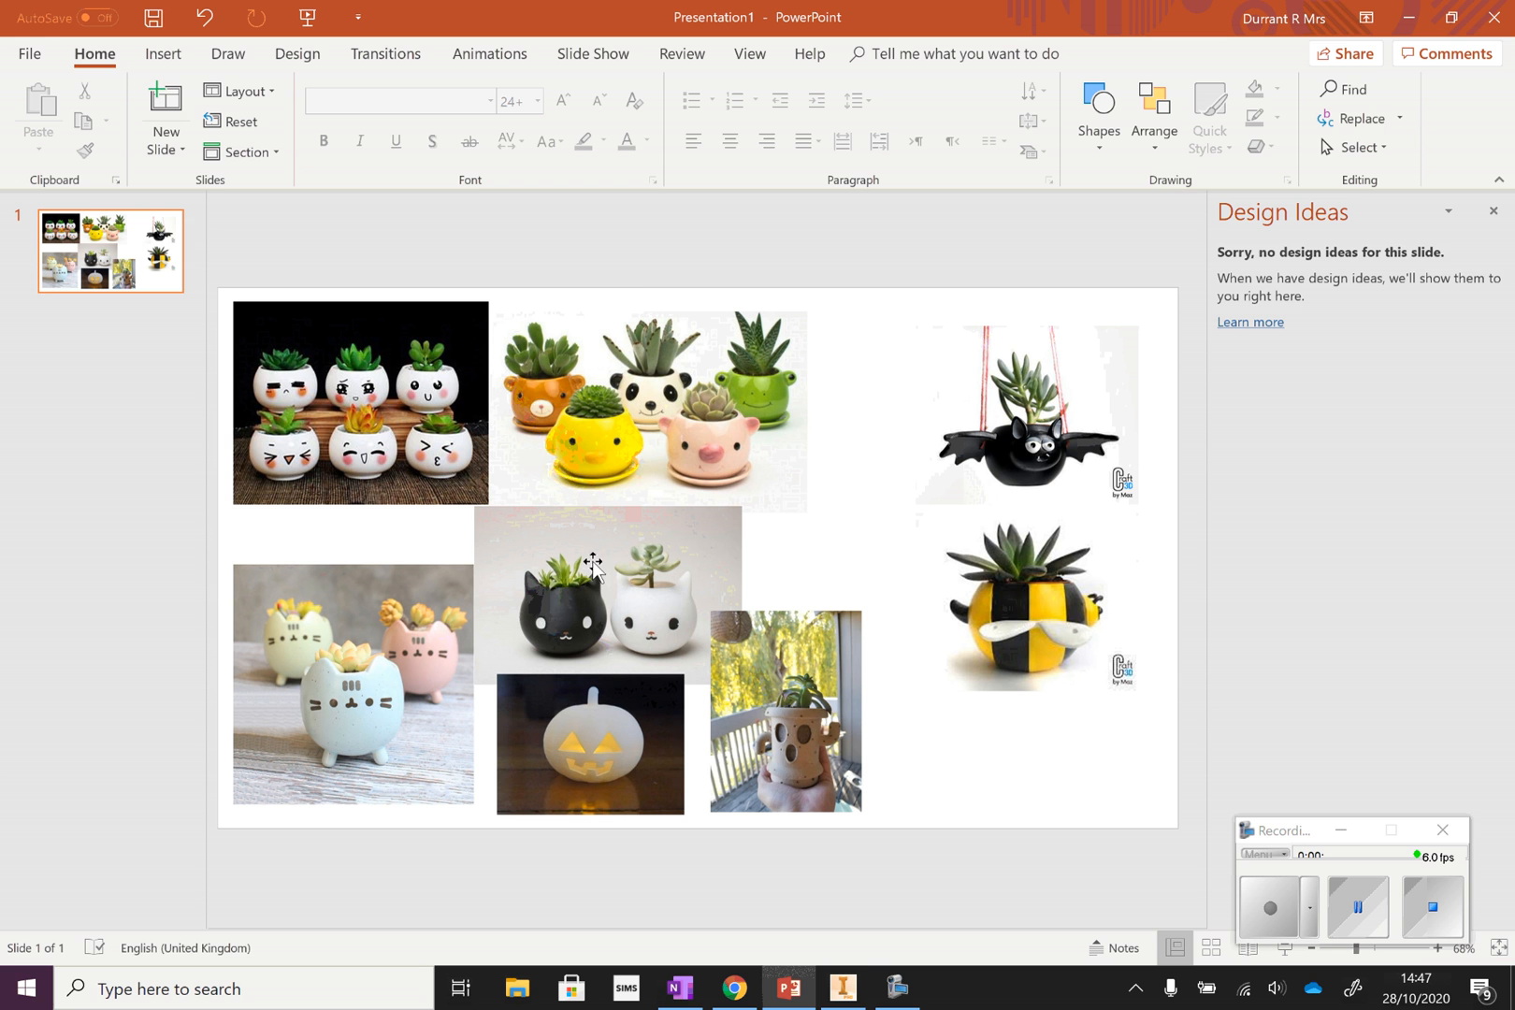
{"action": "left_click", "coordinate": [1413, 20]}
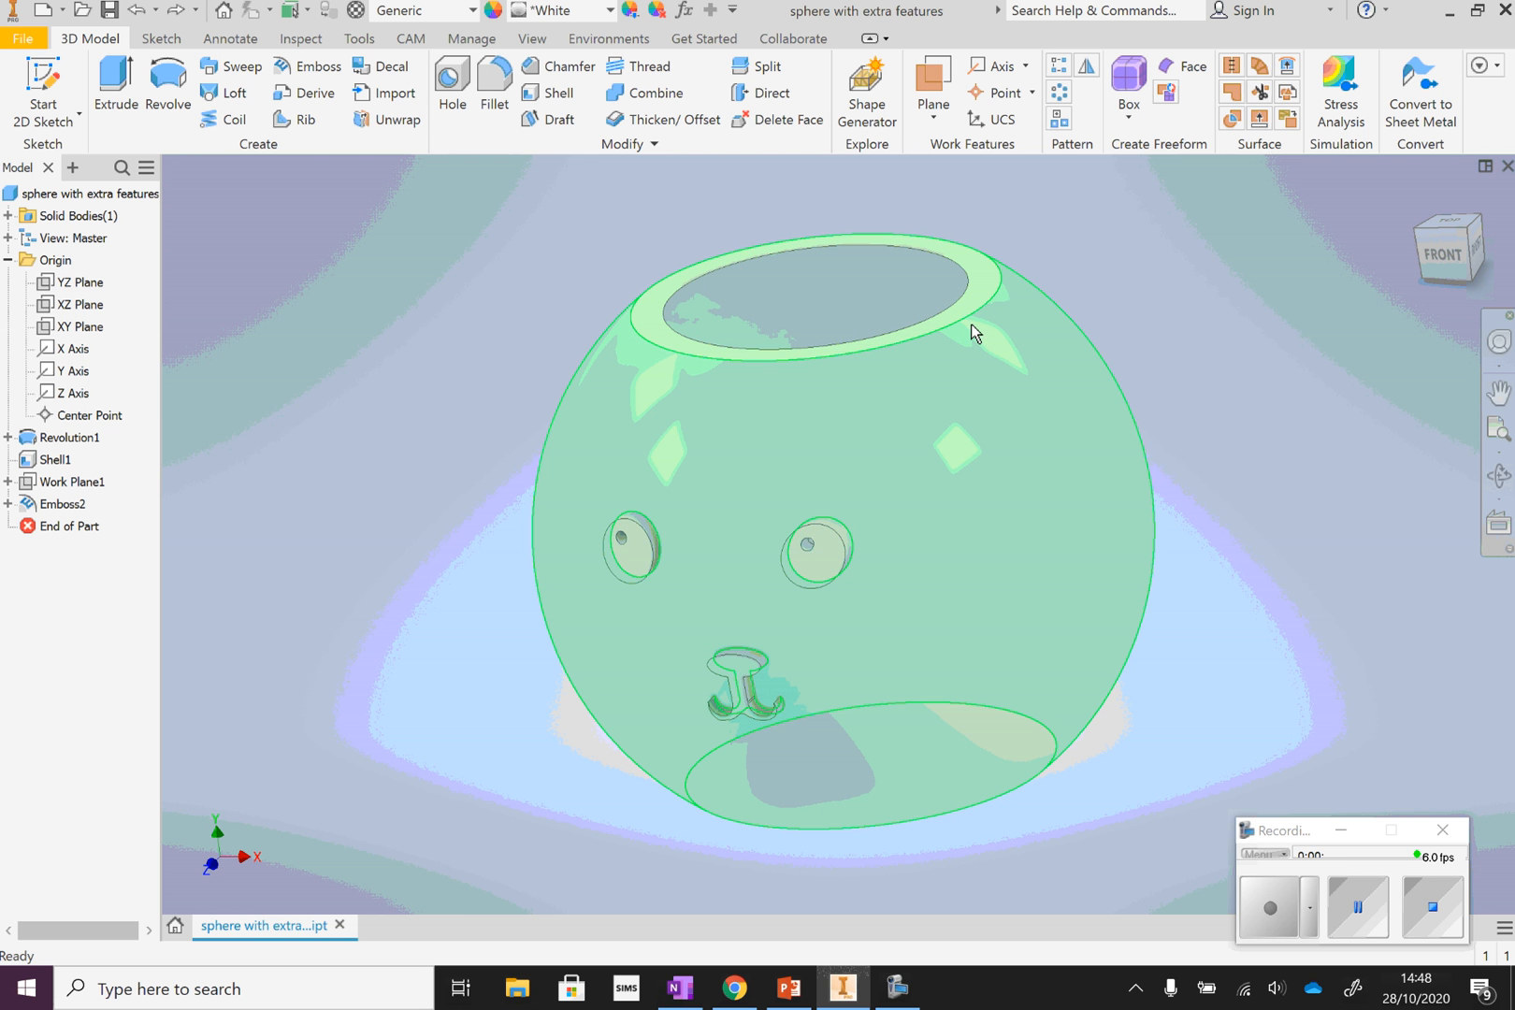
Create a work plane parallel to the XY plane and tangent to the front of the sphere
{"action": "left_click", "coordinate": [929, 105]}
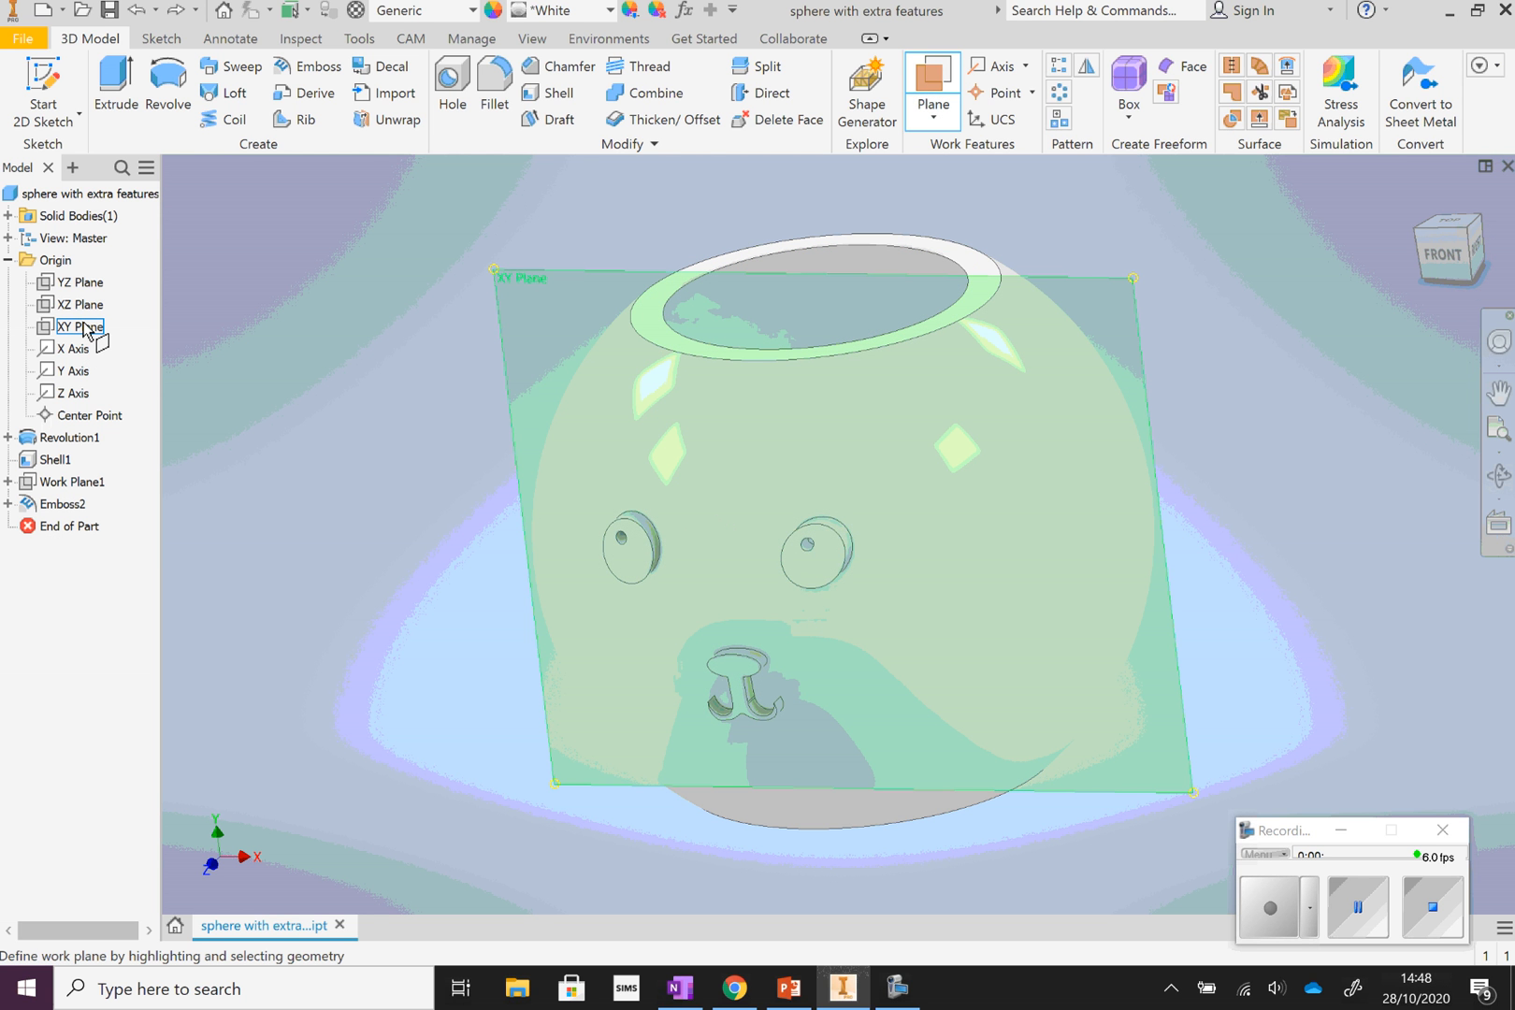
{"action": "left_click", "coordinate": [83, 327]}
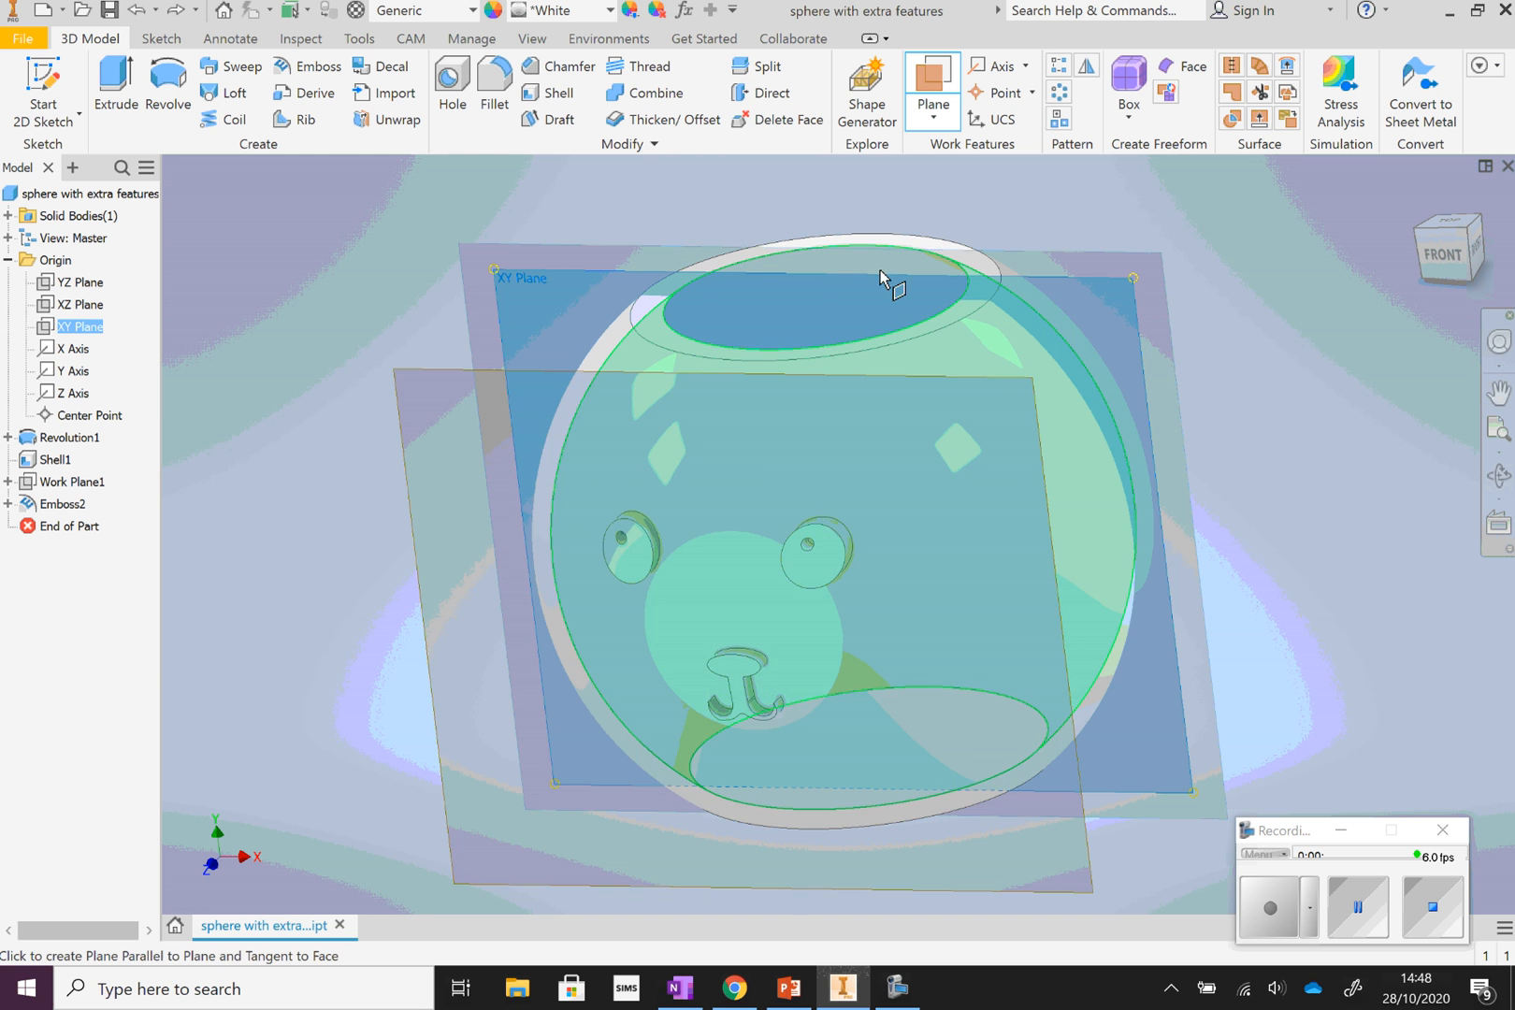
{"action": "left_click", "coordinate": [976, 386]}
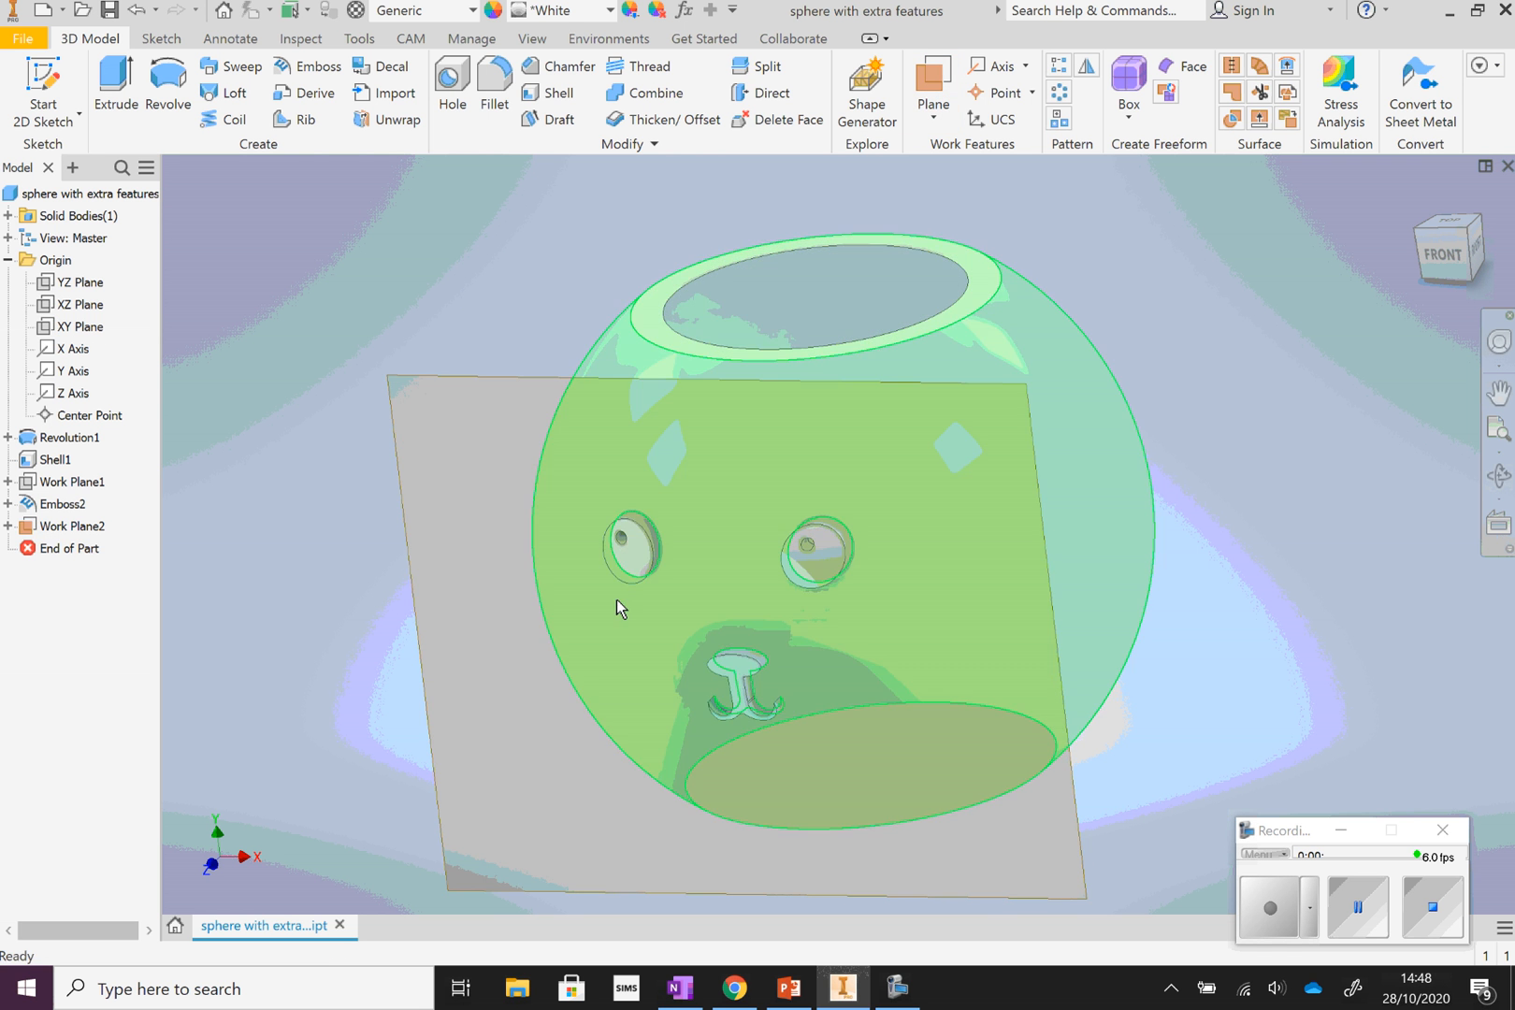
Create a second work plane offset -43 mm from the tangent plane, back into the sphere
{"action": "left_click", "coordinate": [933, 115]}
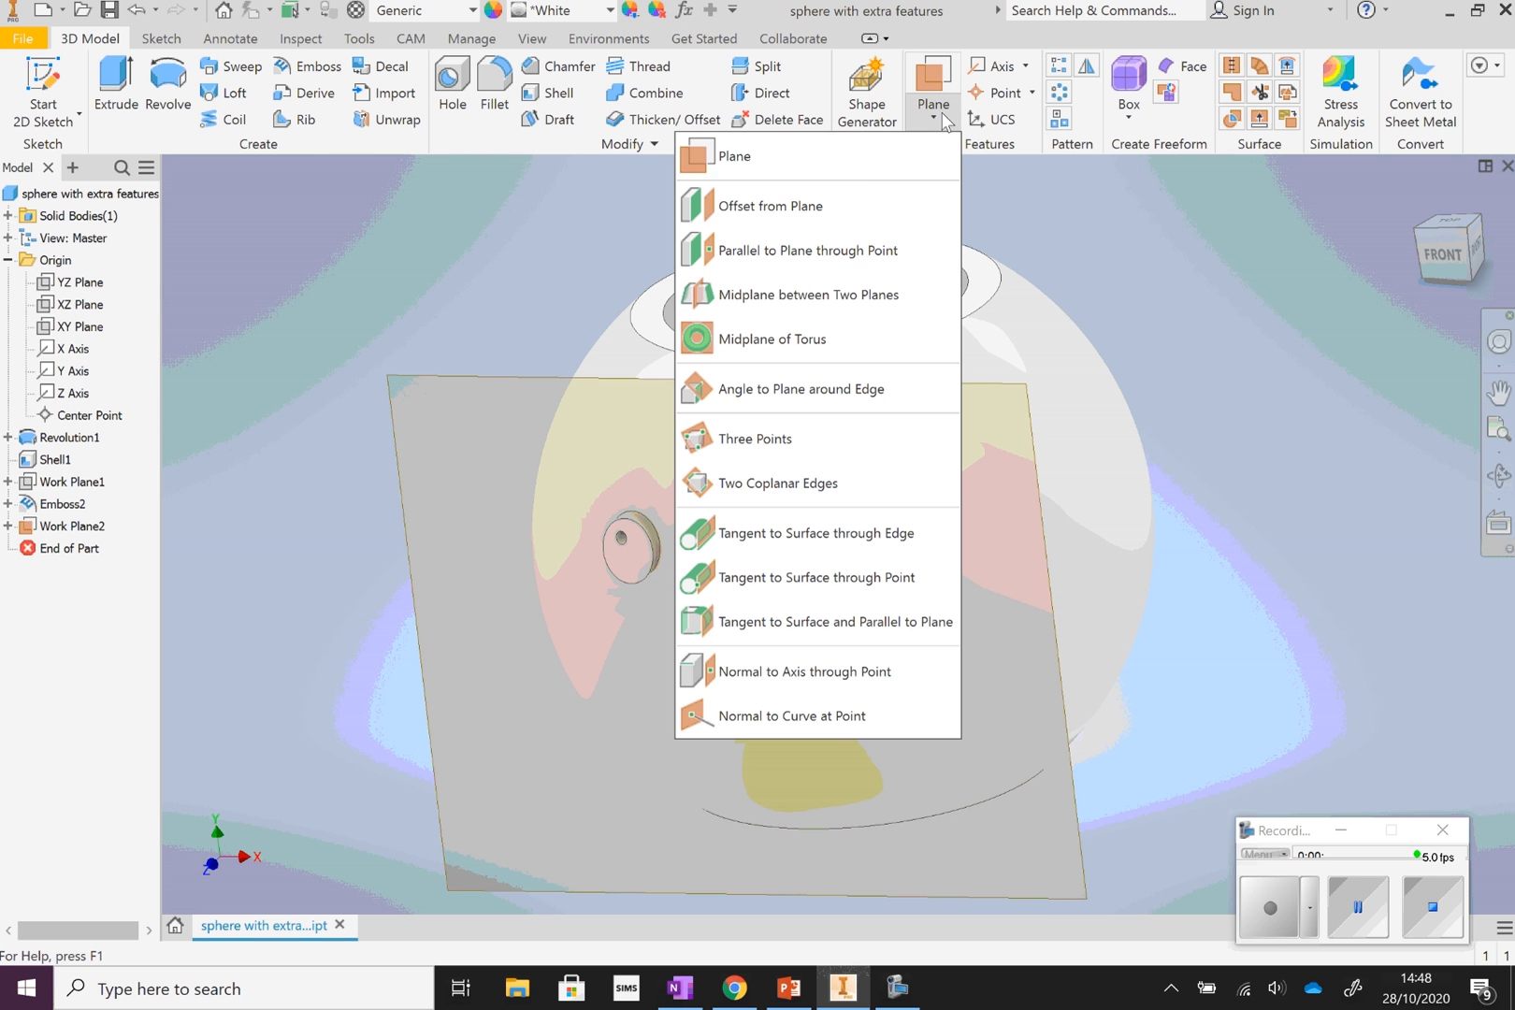
{"action": "left_click", "coordinate": [835, 207]}
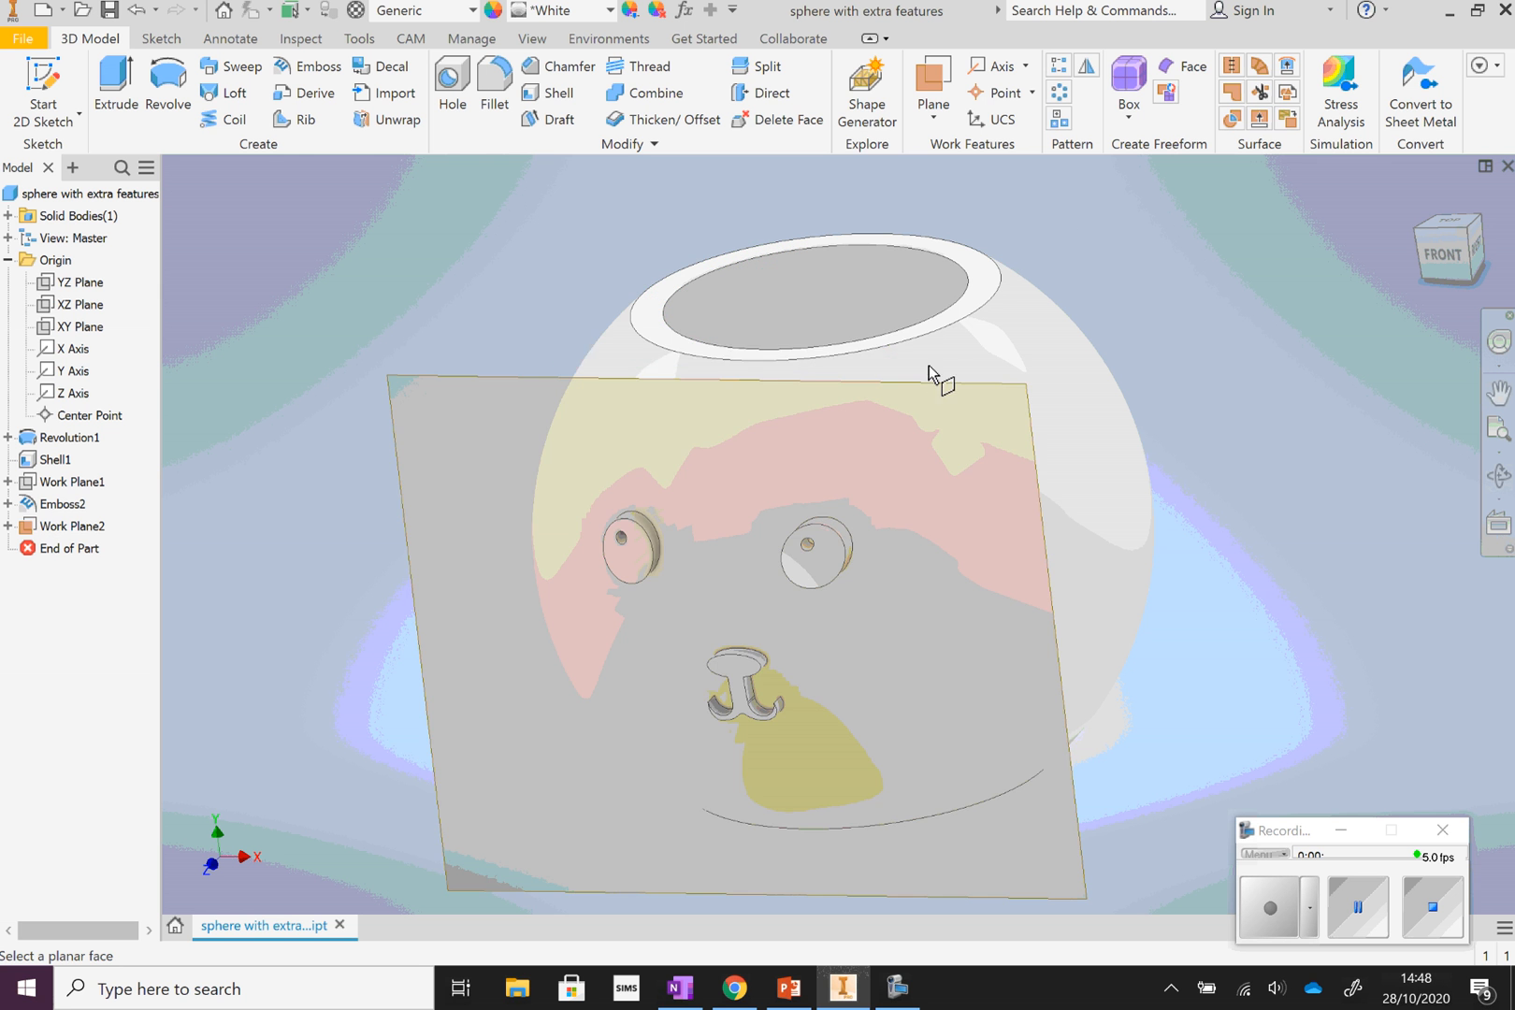
{"action": "left_click", "coordinate": [937, 392]}
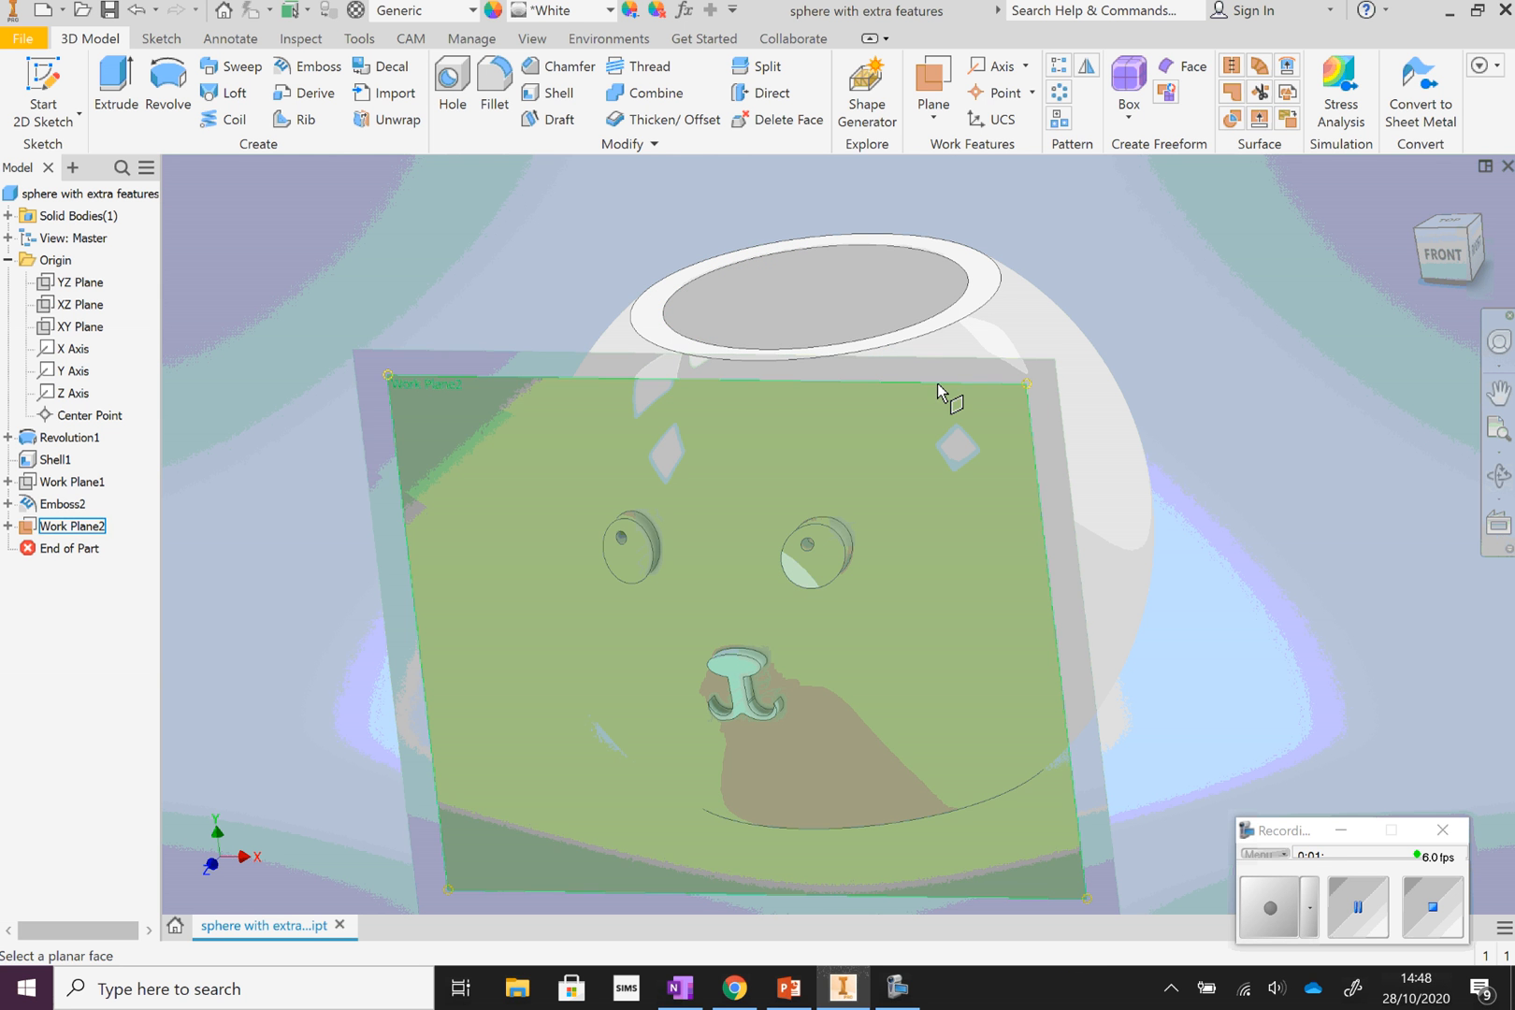
{"action": "left_click_drag", "start_coordinate": [940, 393], "coordinate": [1091, 291]}
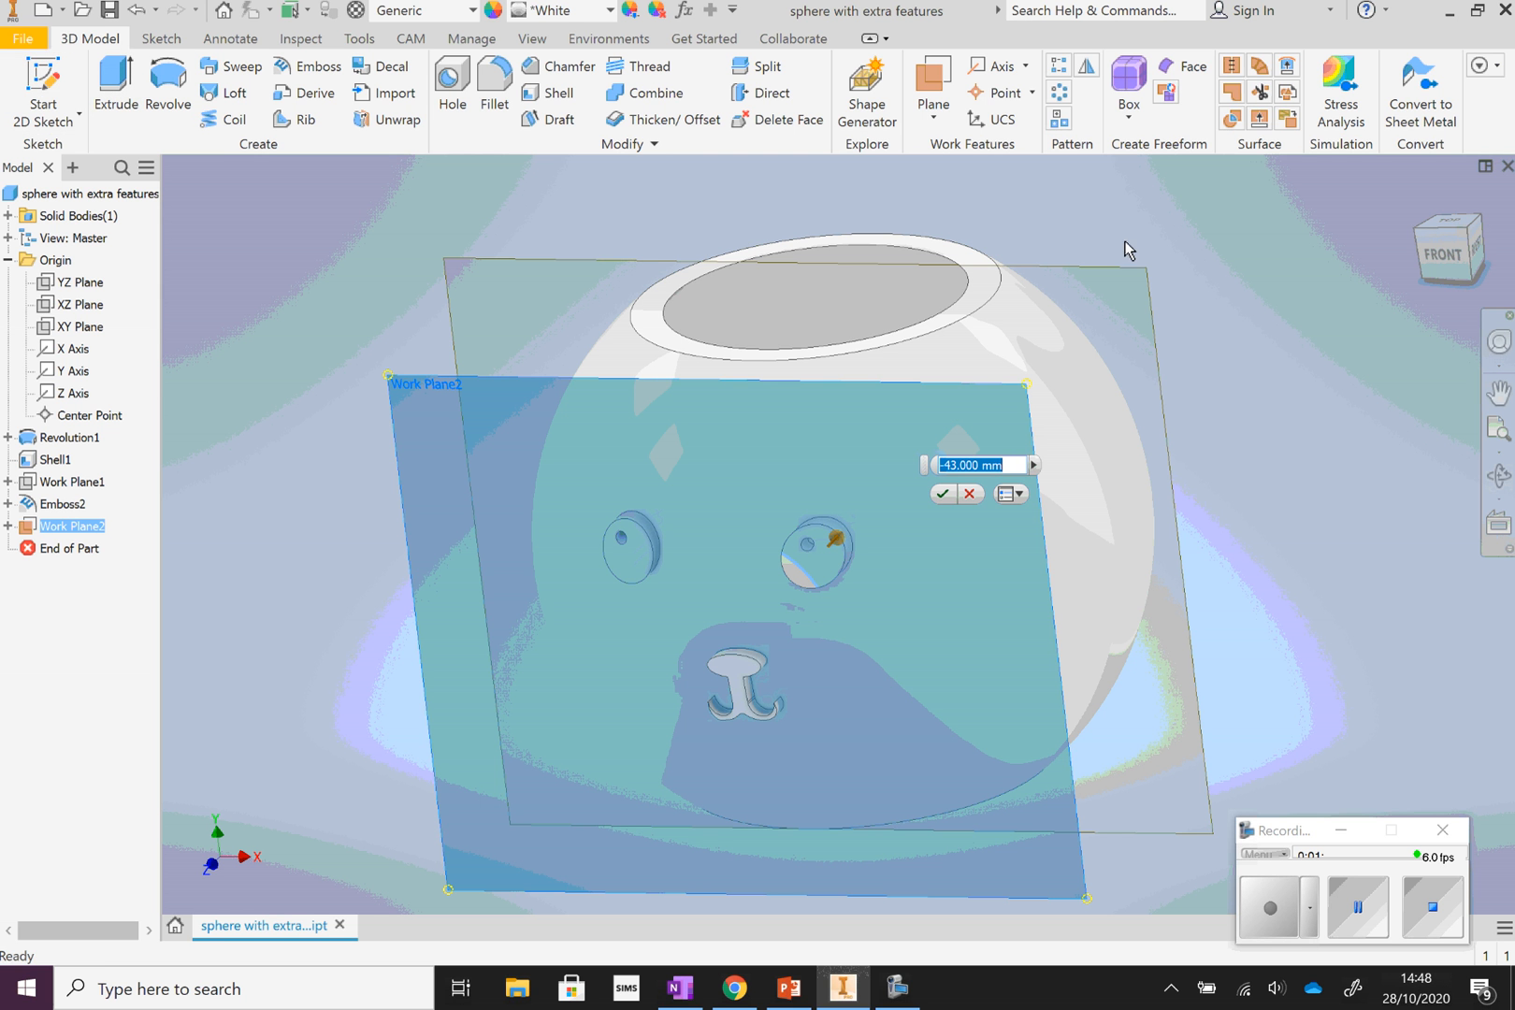
{"action": "left_click", "coordinate": [1206, 282]}
{"action": "key", "text": "Return"}
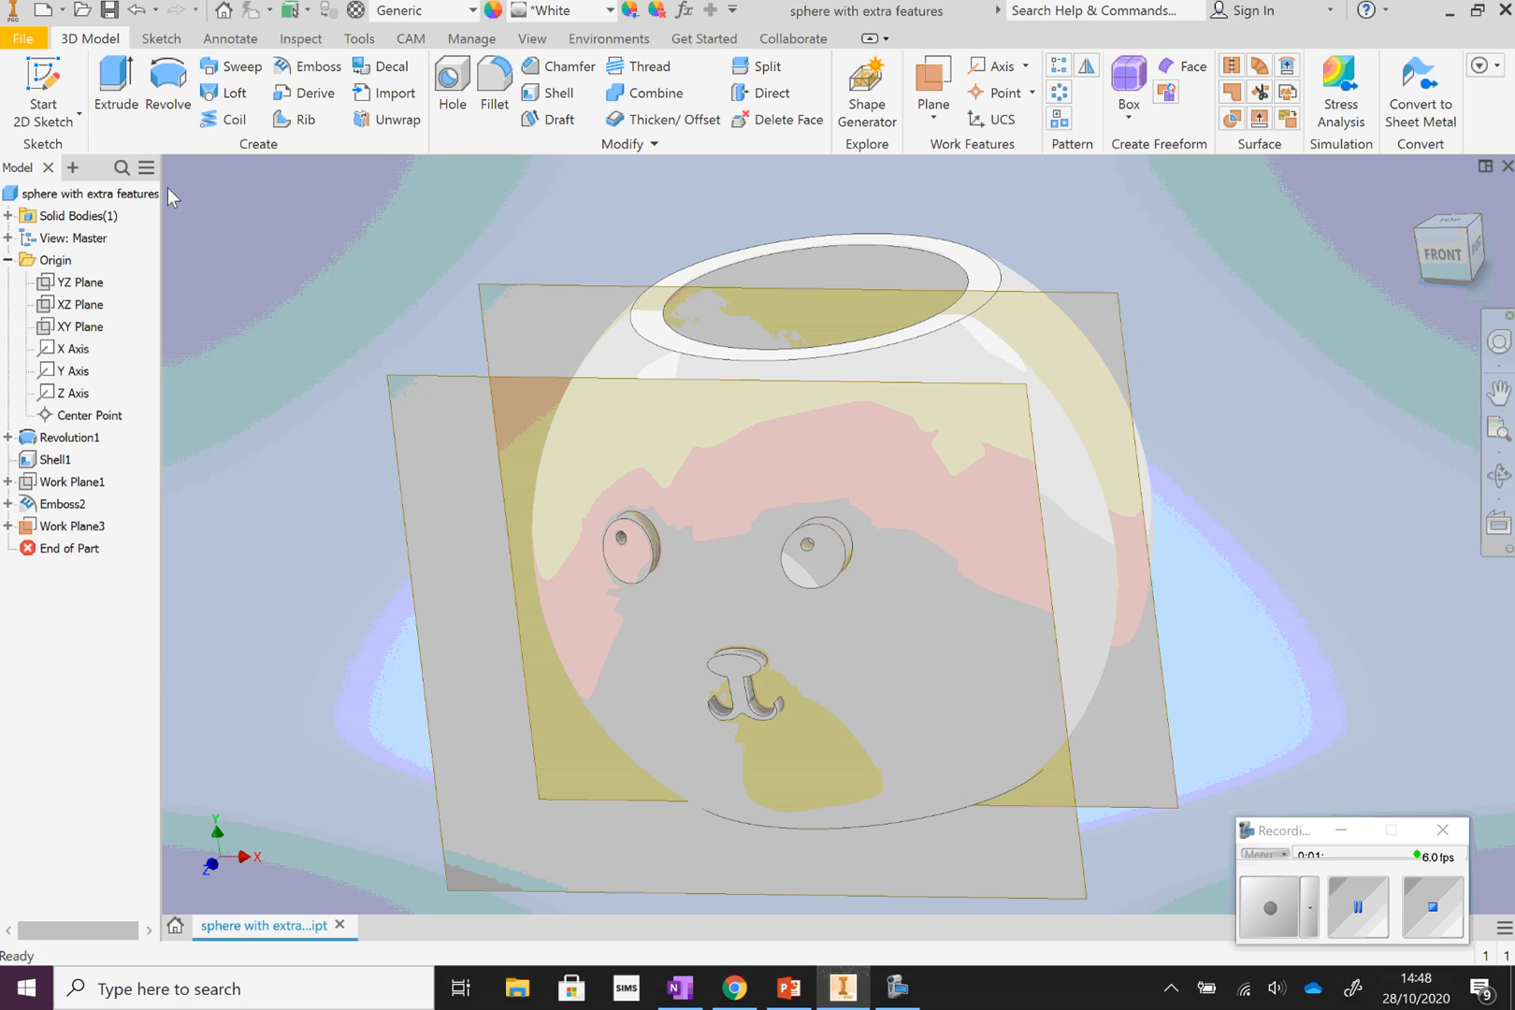
Start a 2D sketch on the offset work plane and project the sphere's curved face outline into it
{"action": "left_click", "coordinate": [42, 89]}
{"action": "left_click", "coordinate": [1090, 299]}
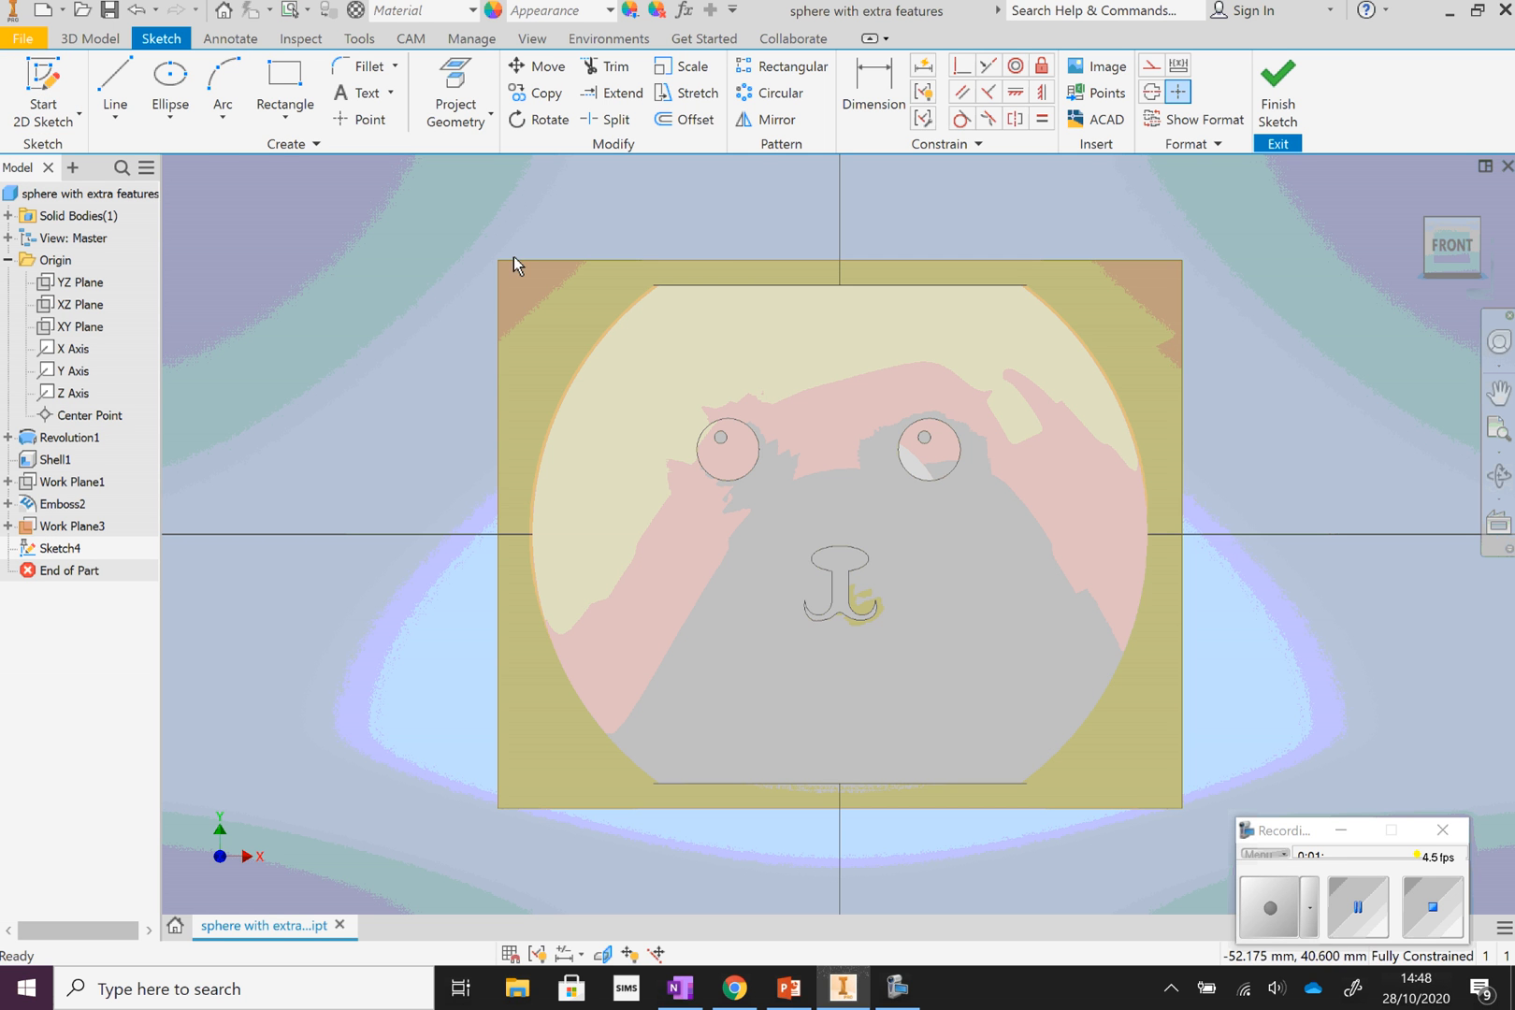
{"action": "left_click", "coordinate": [117, 82]}
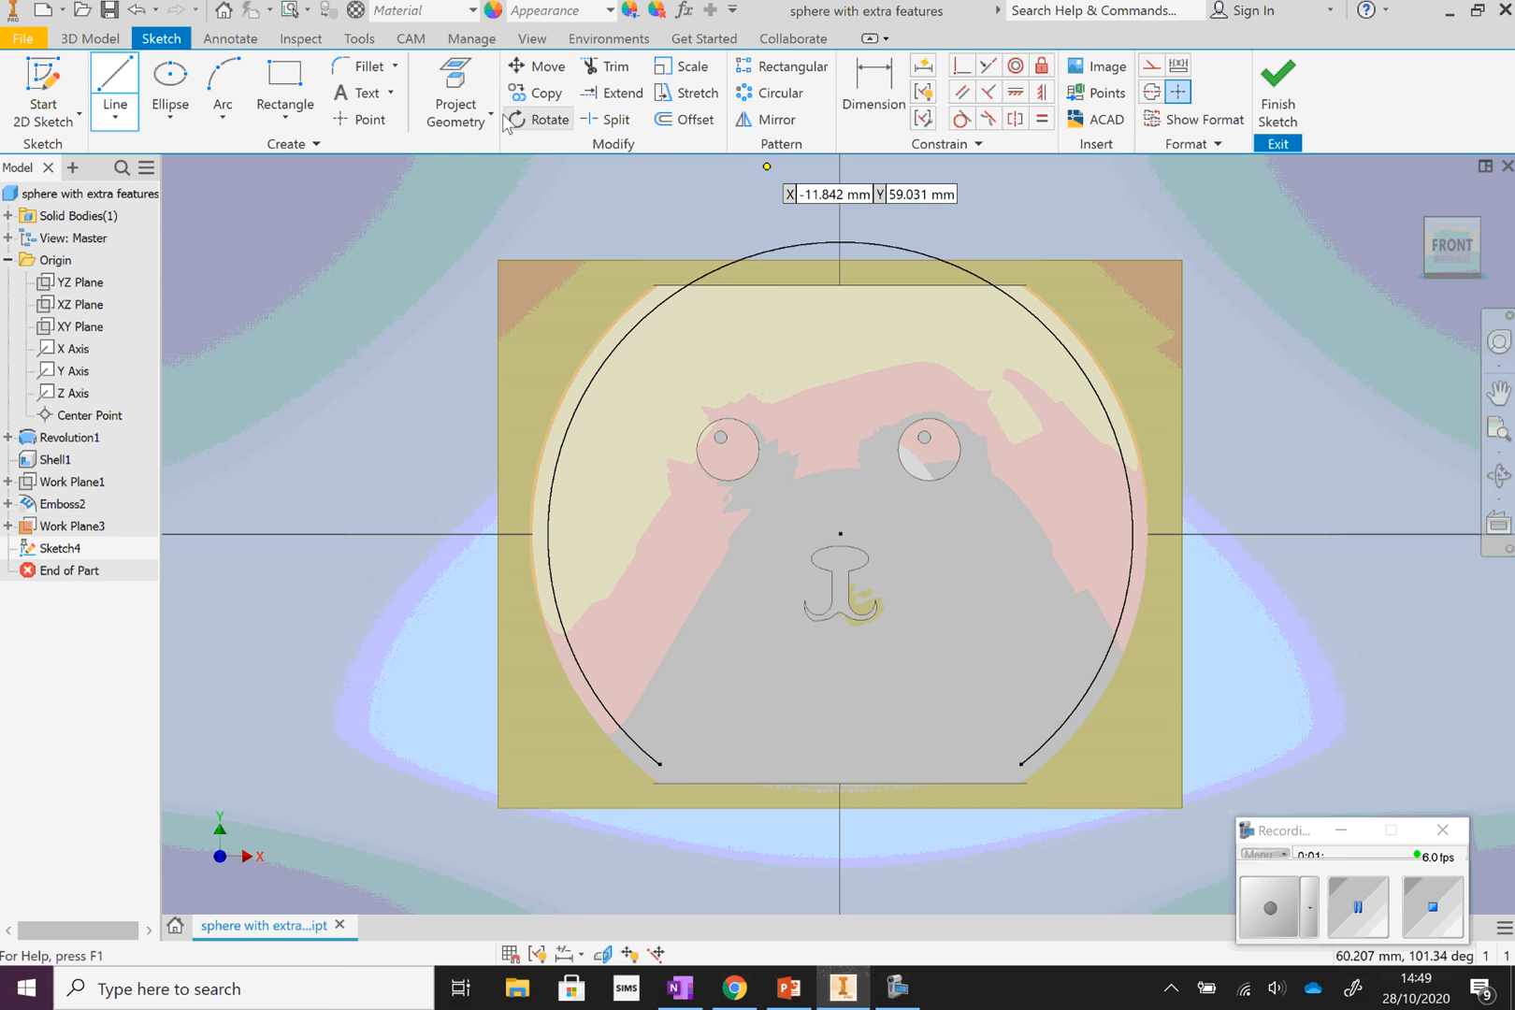
{"action": "left_click", "coordinate": [455, 88]}
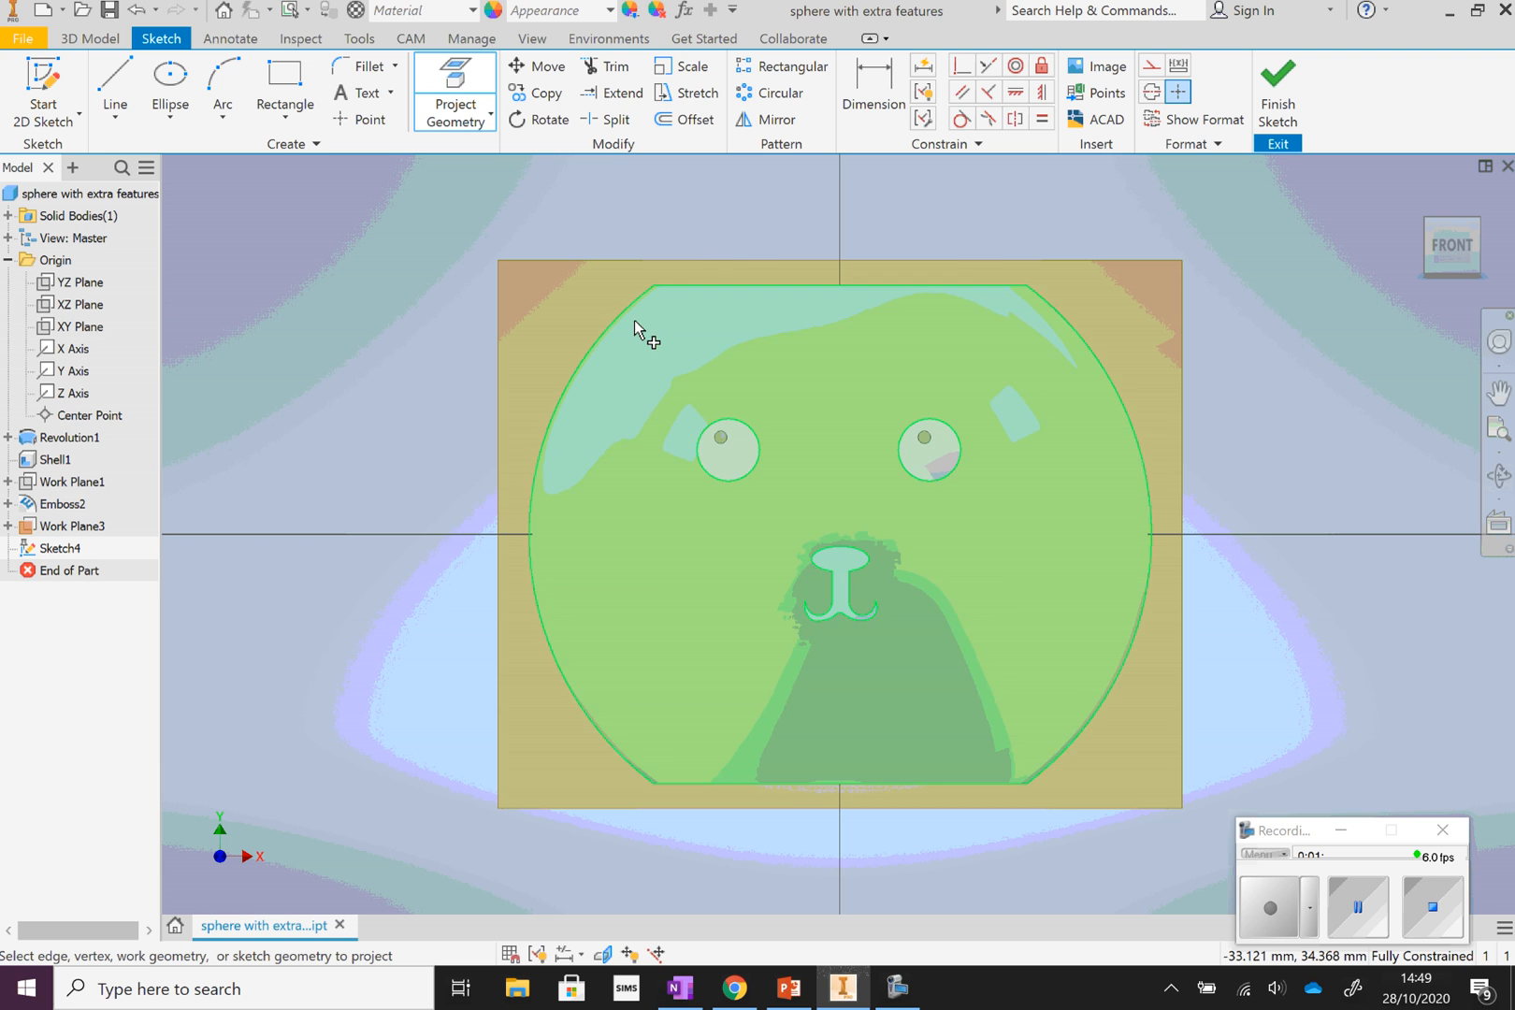
{"action": "left_click", "coordinate": [635, 325]}
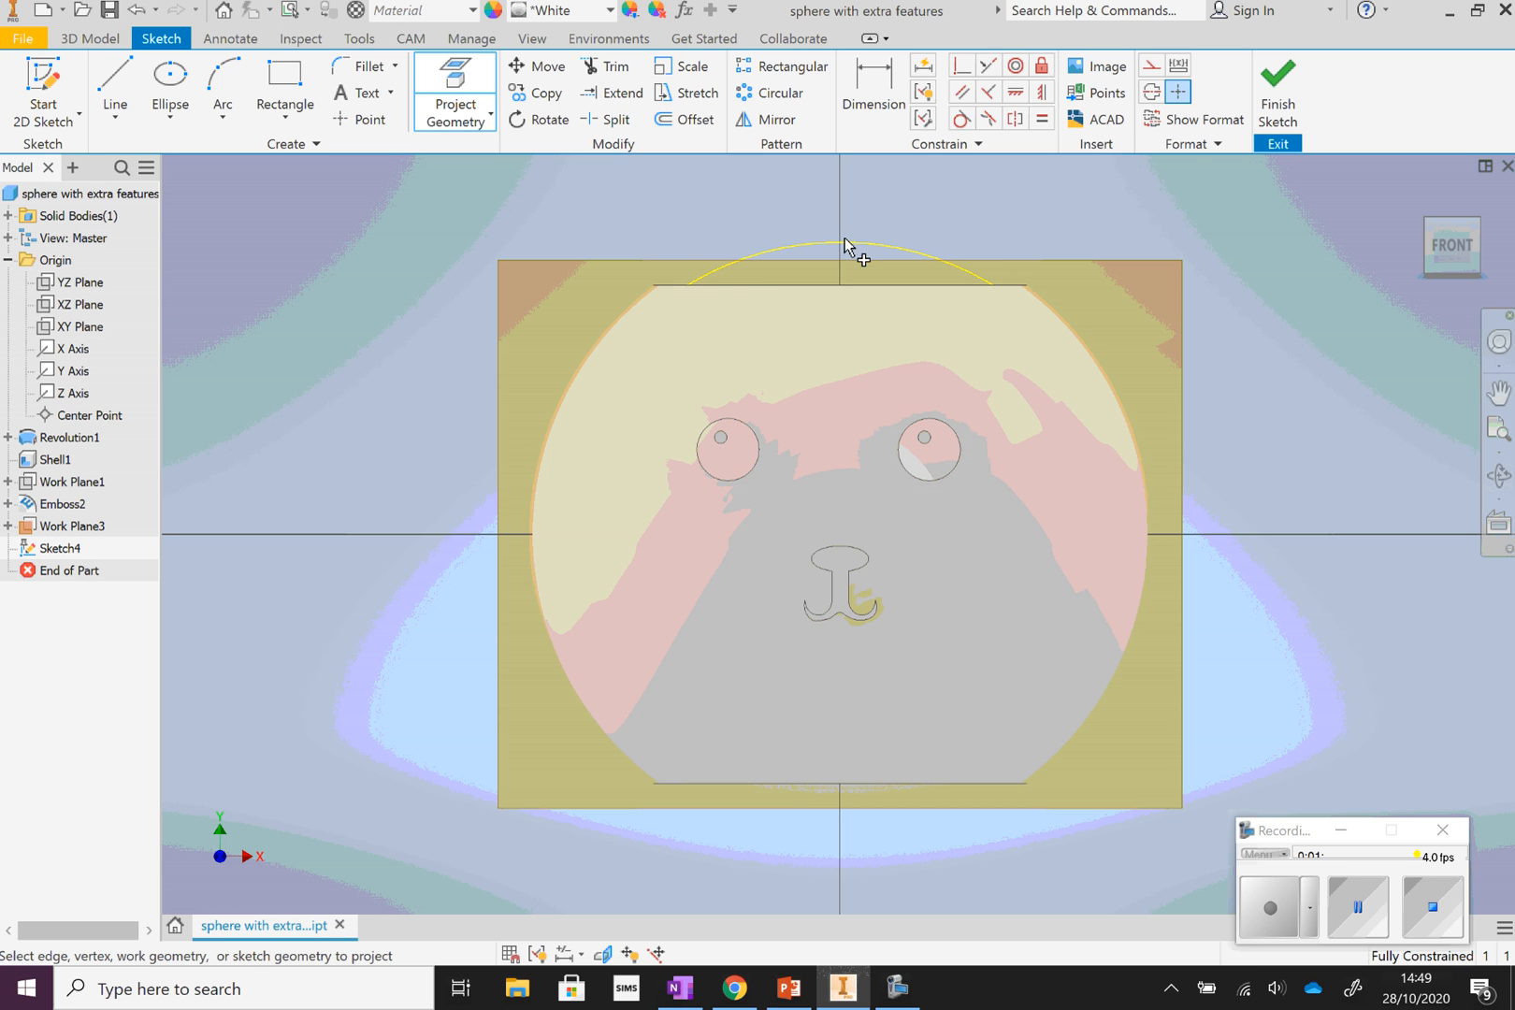
Sketch the left pointed ear with two connected lines starting and ending on the projected arc, the outer side about 28 mm long
{"action": "left_click", "coordinate": [114, 82]}
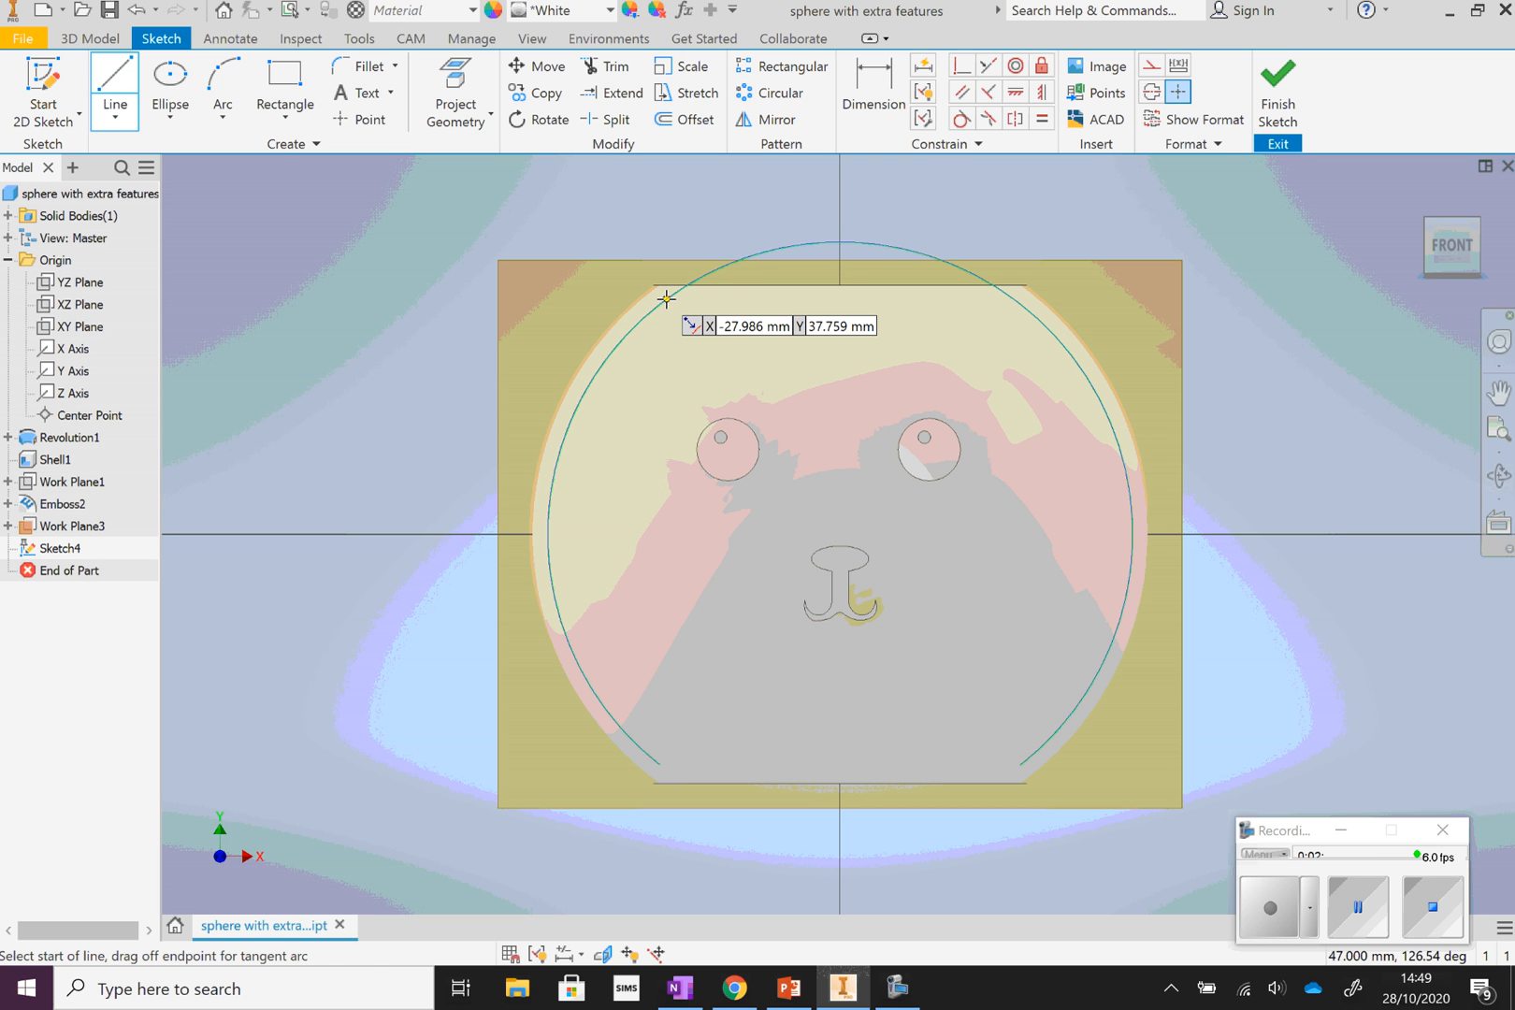
{"action": "left_click", "coordinate": [666, 299]}
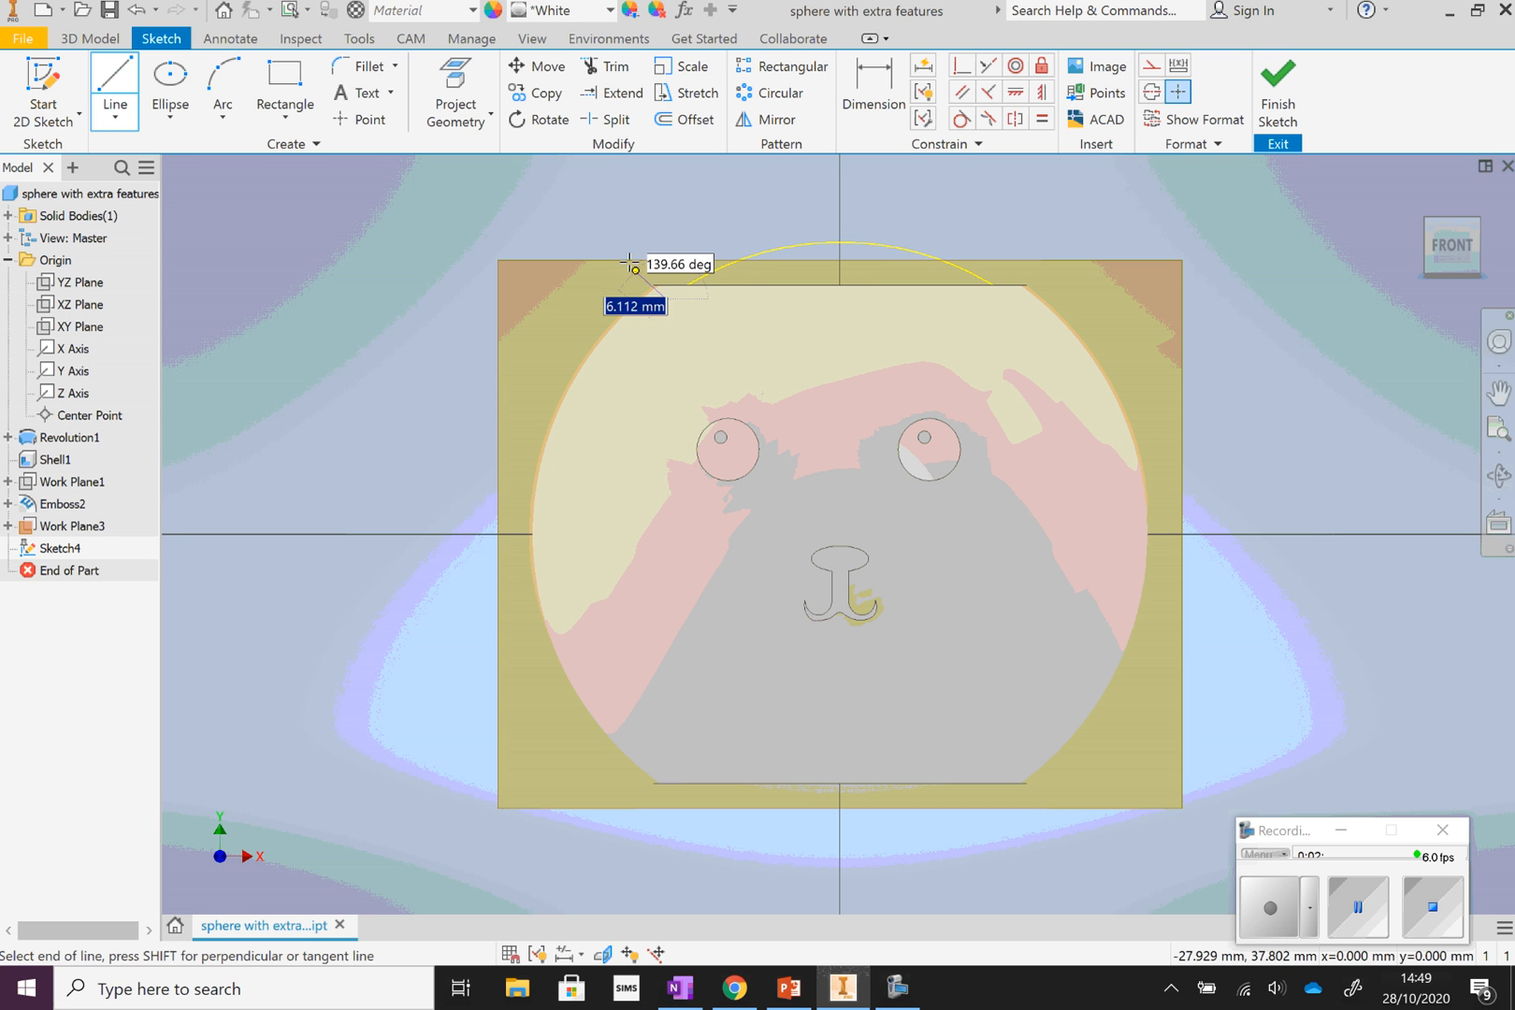
{"action": "left_click", "coordinate": [598, 209]}
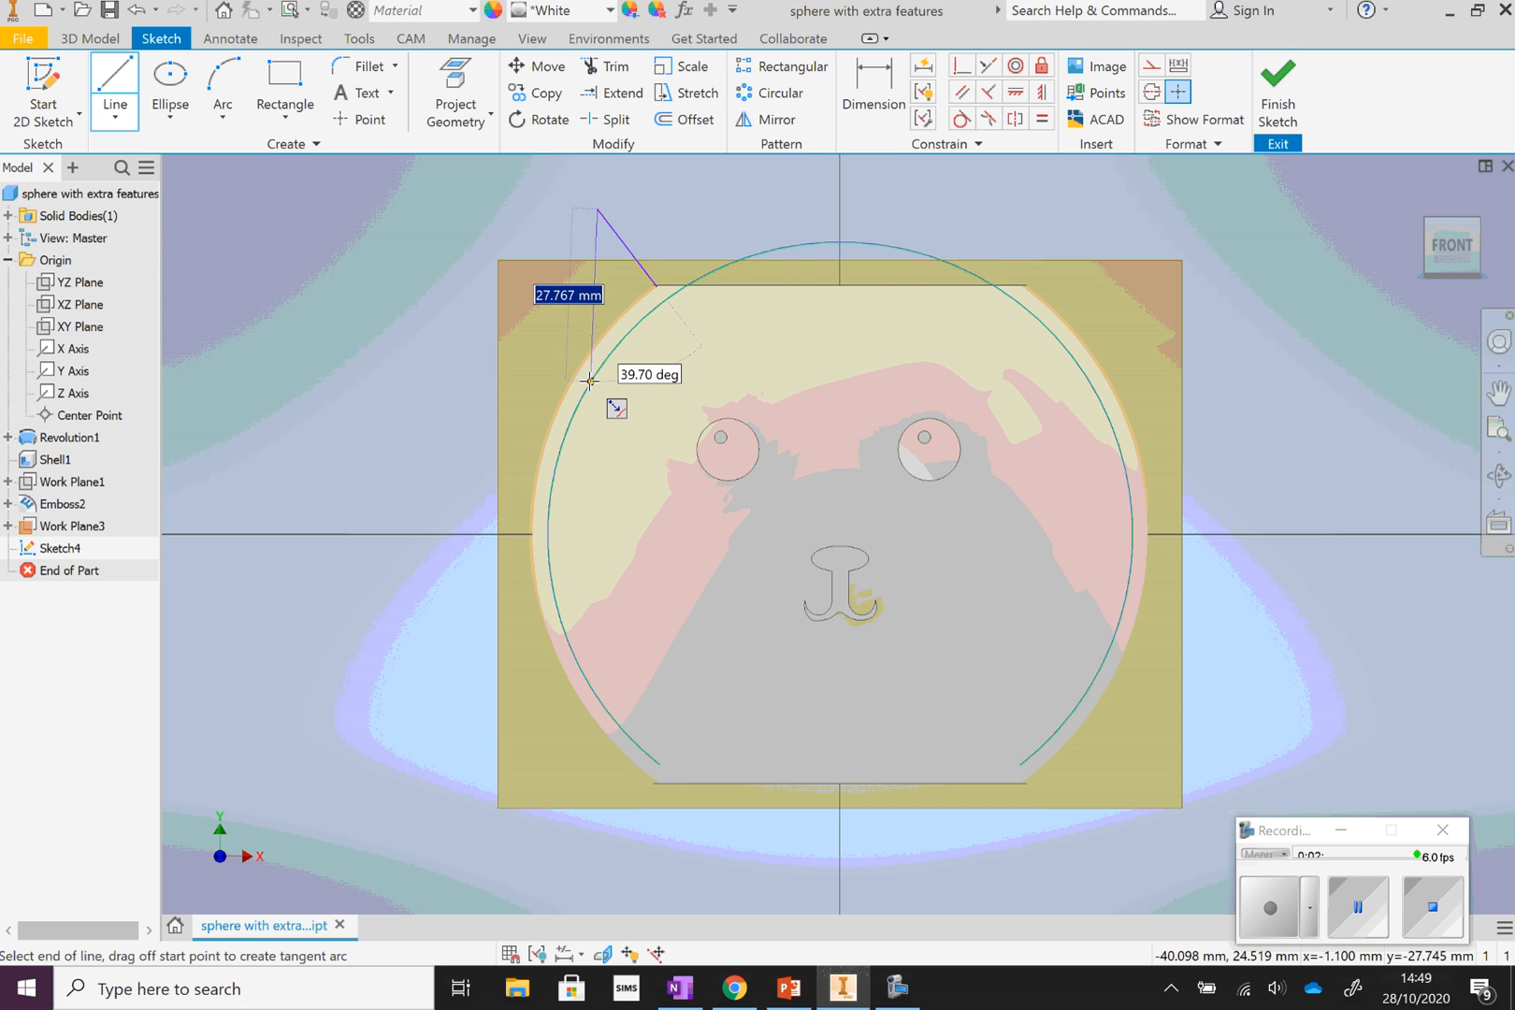
{"action": "double_click", "coordinate": [589, 383]}
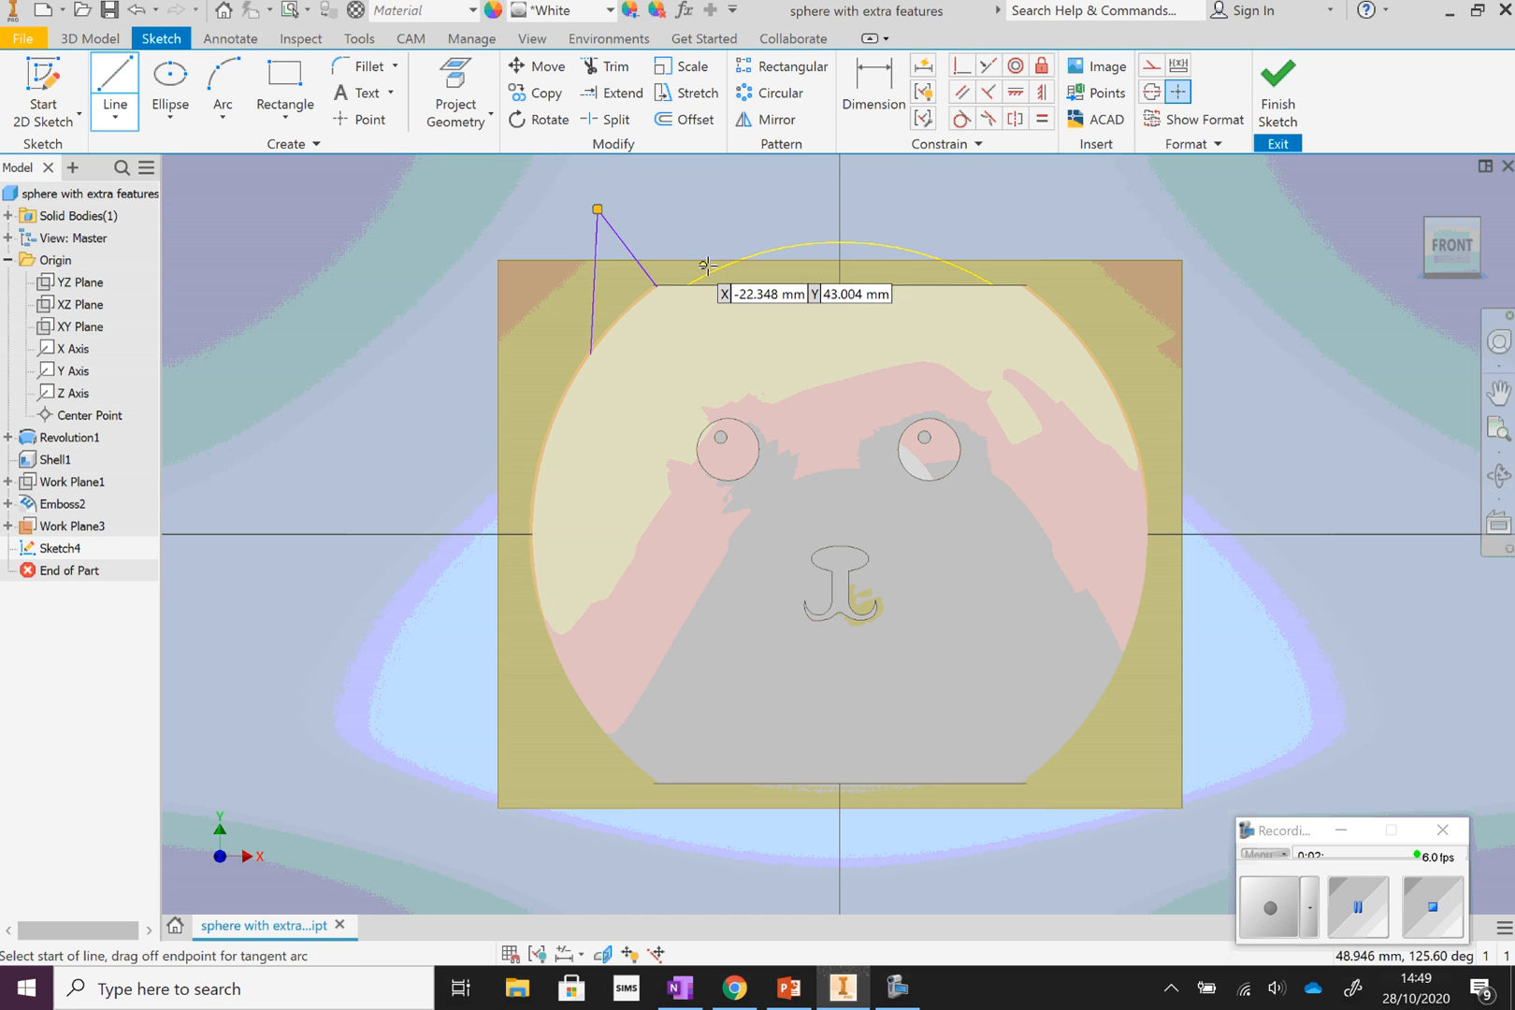
{"action": "right_click", "coordinate": [330, 217]}
{"action": "left_click", "coordinate": [397, 219]}
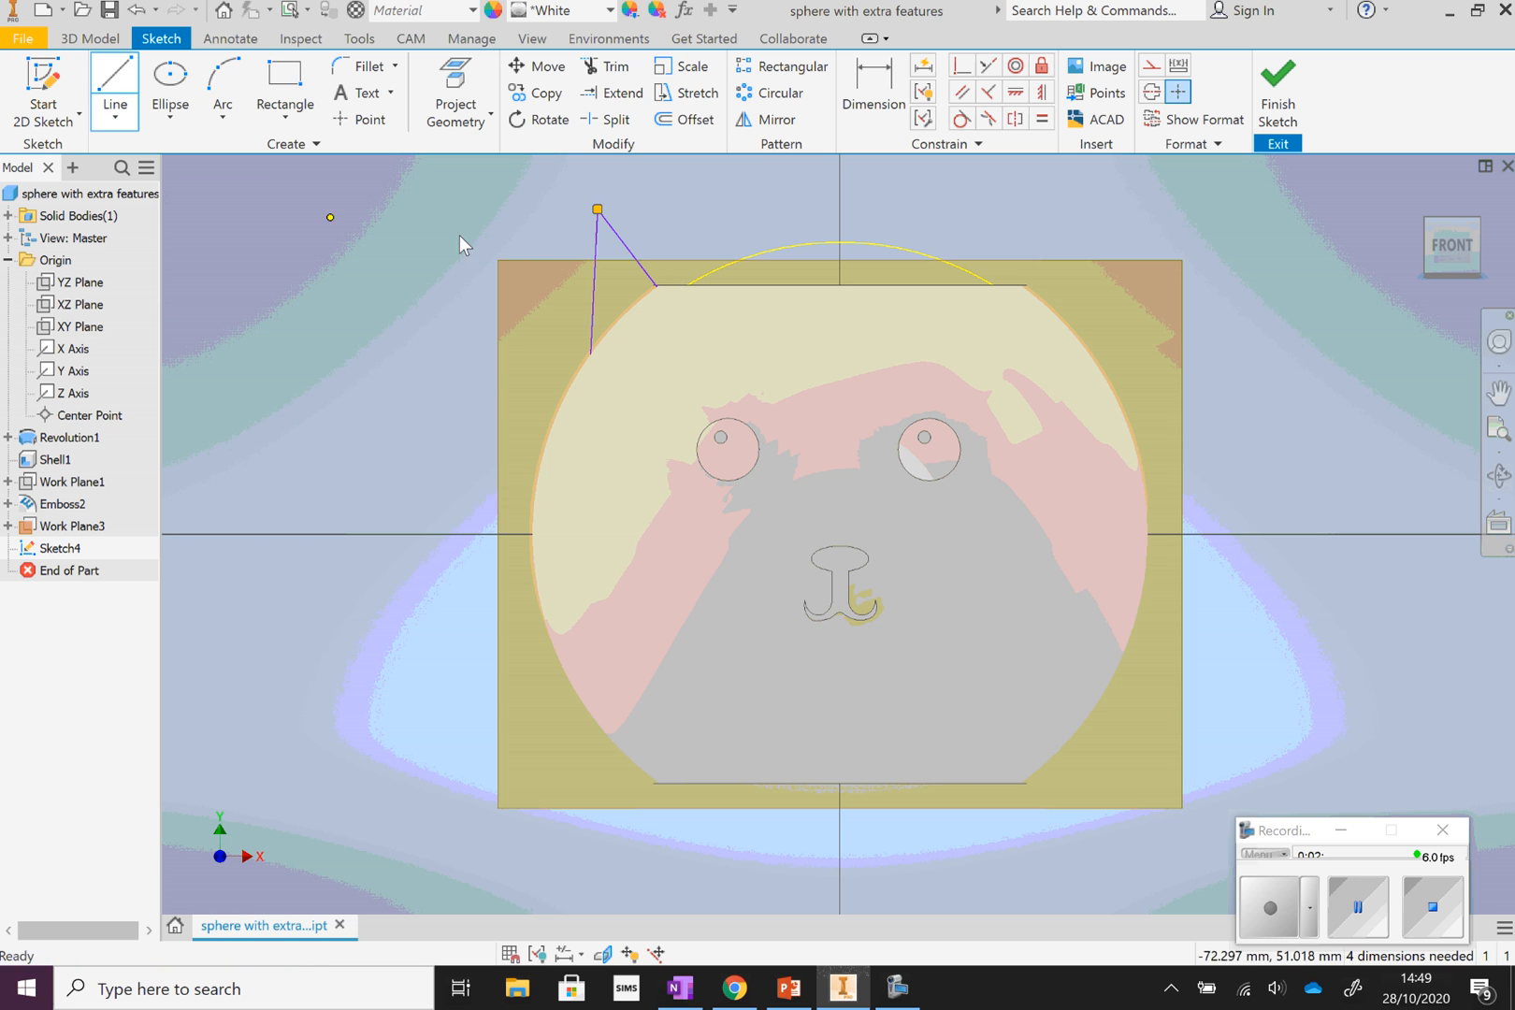
Offset the left ear's two lines inward by about 2 mm
{"action": "left_click", "coordinate": [596, 266]}
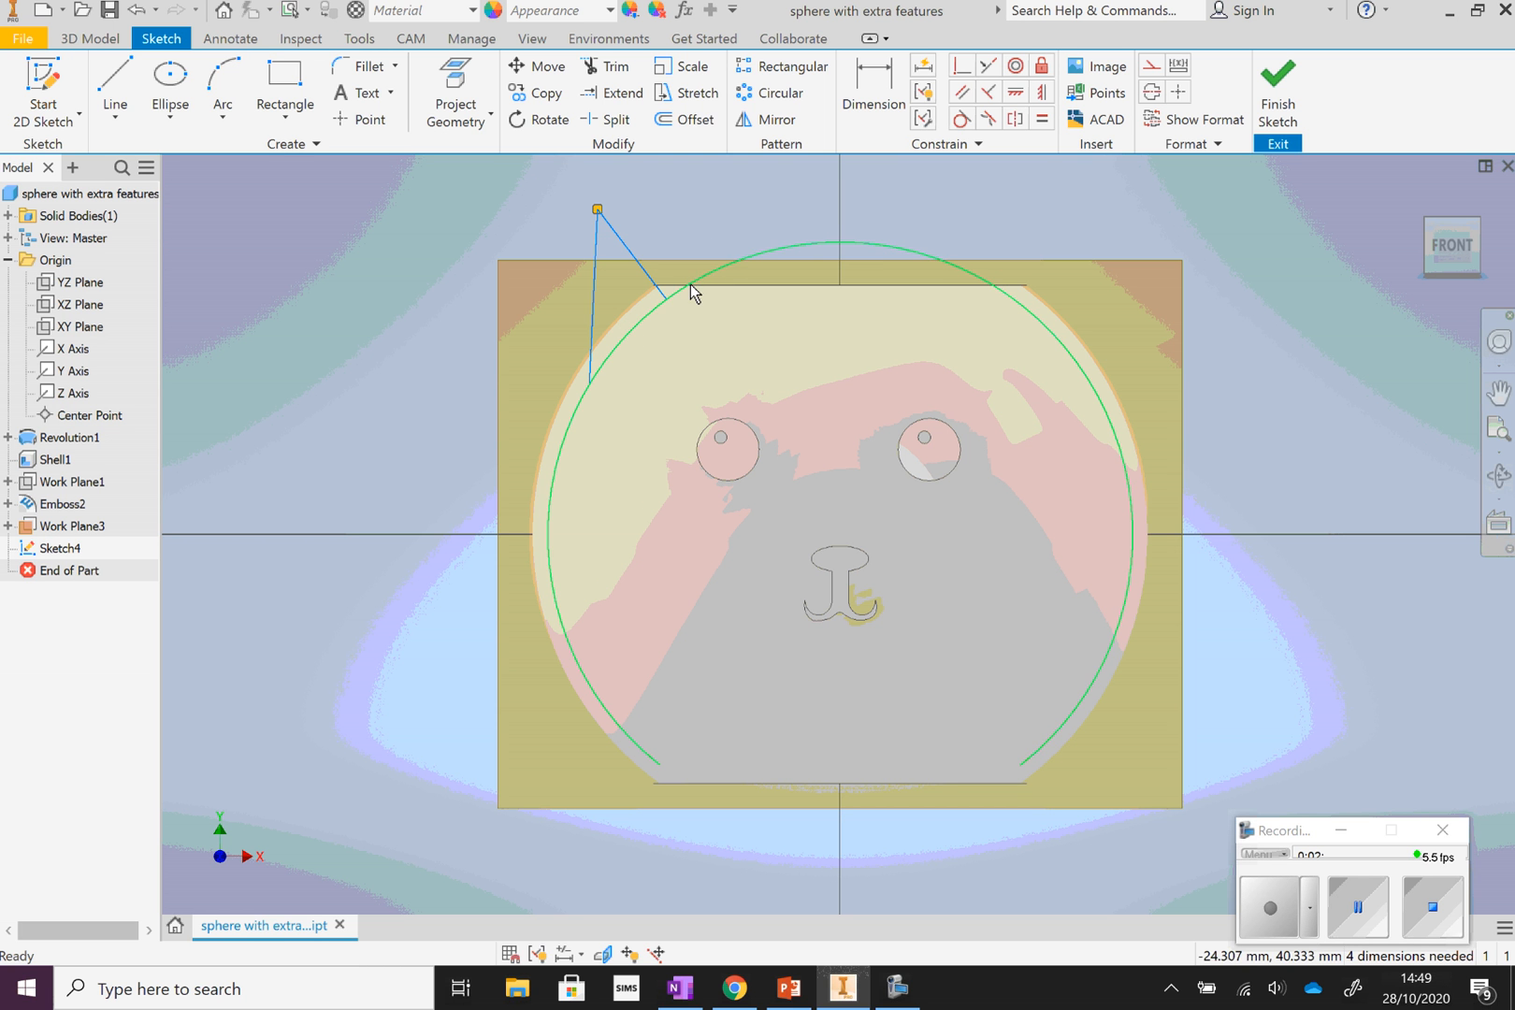
{"action": "left_click", "coordinate": [687, 119]}
{"action": "left_click", "coordinate": [619, 238]}
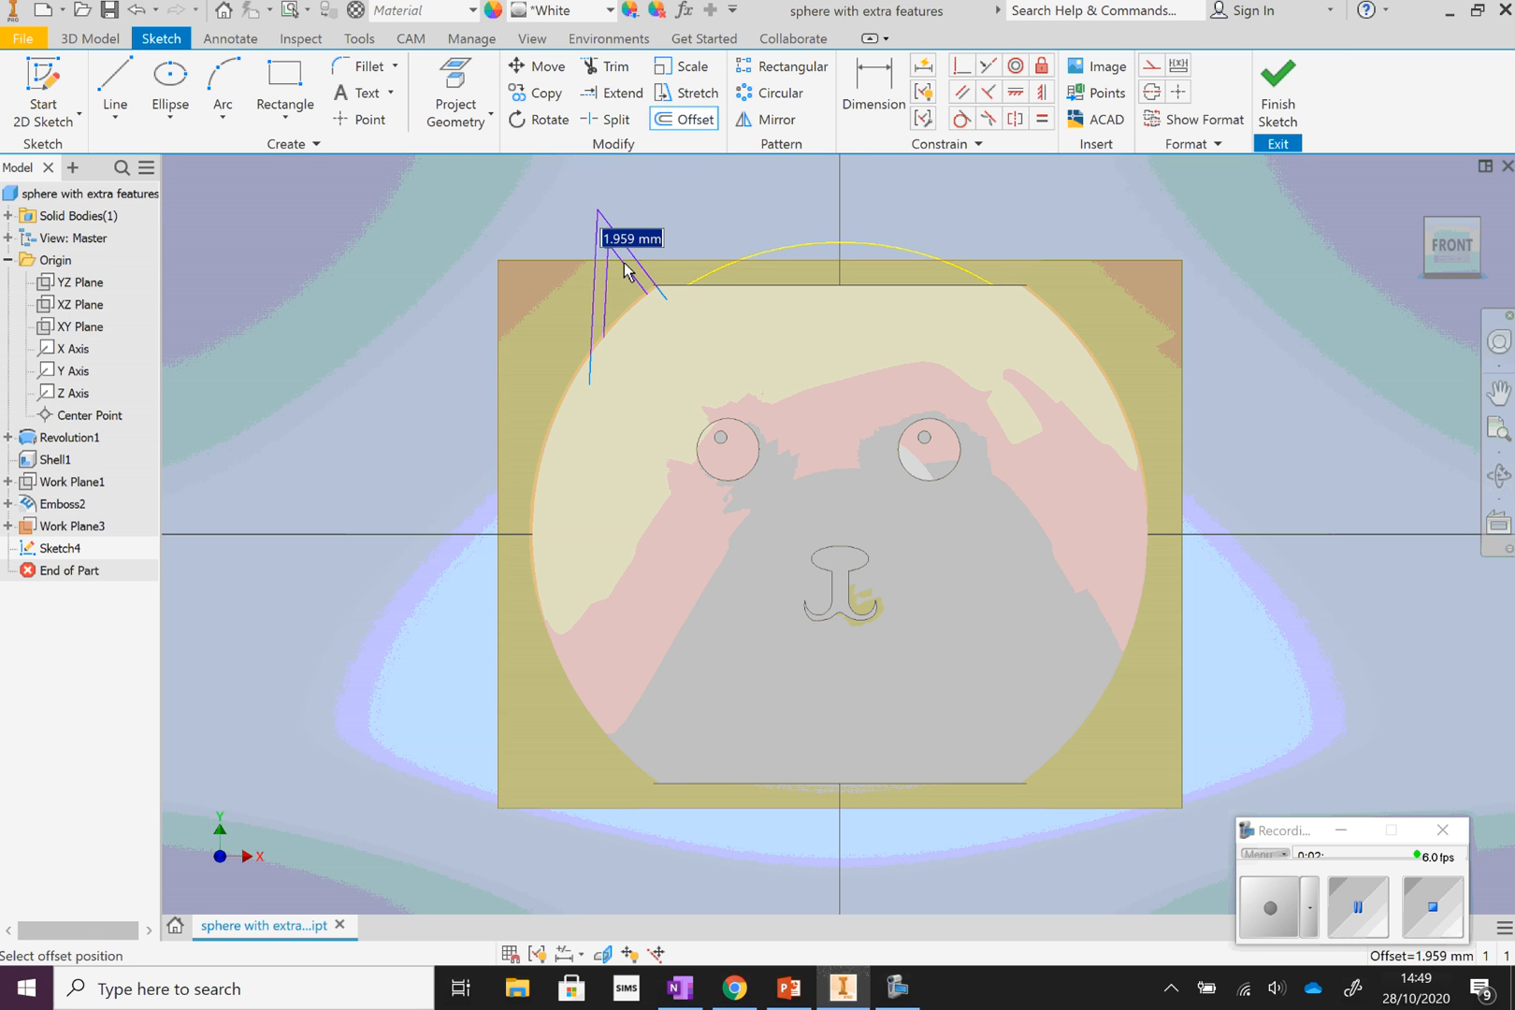
{"action": "left_click", "coordinate": [624, 262]}
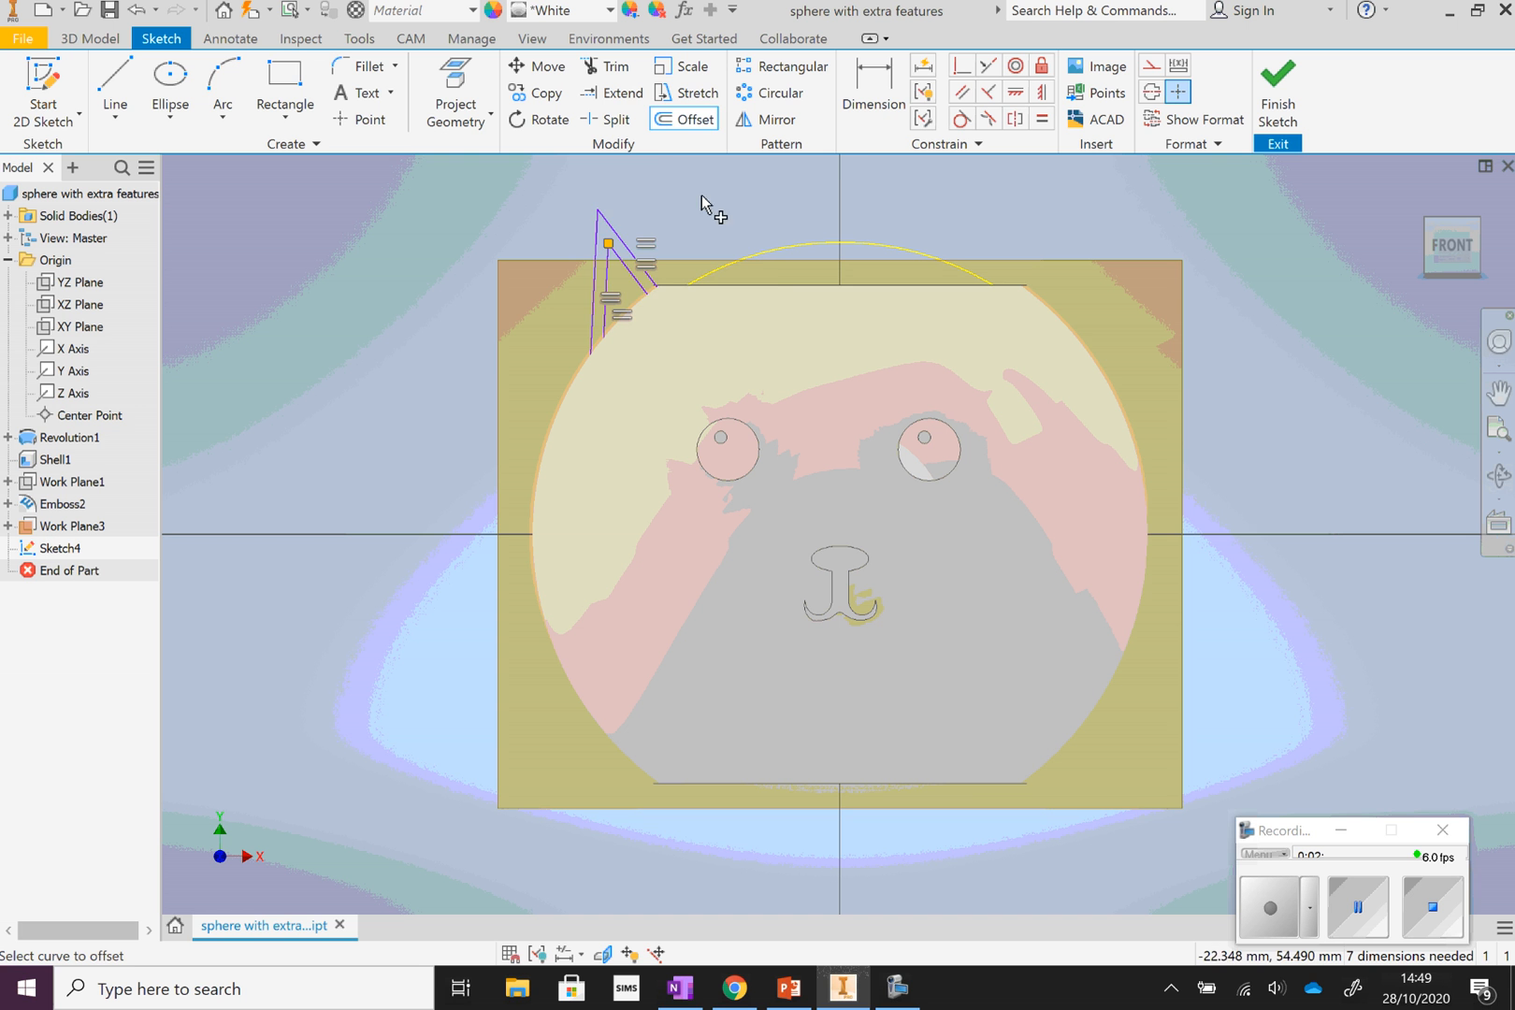
{"action": "right_click", "coordinate": [702, 194]}
{"action": "left_click", "coordinate": [759, 197]}
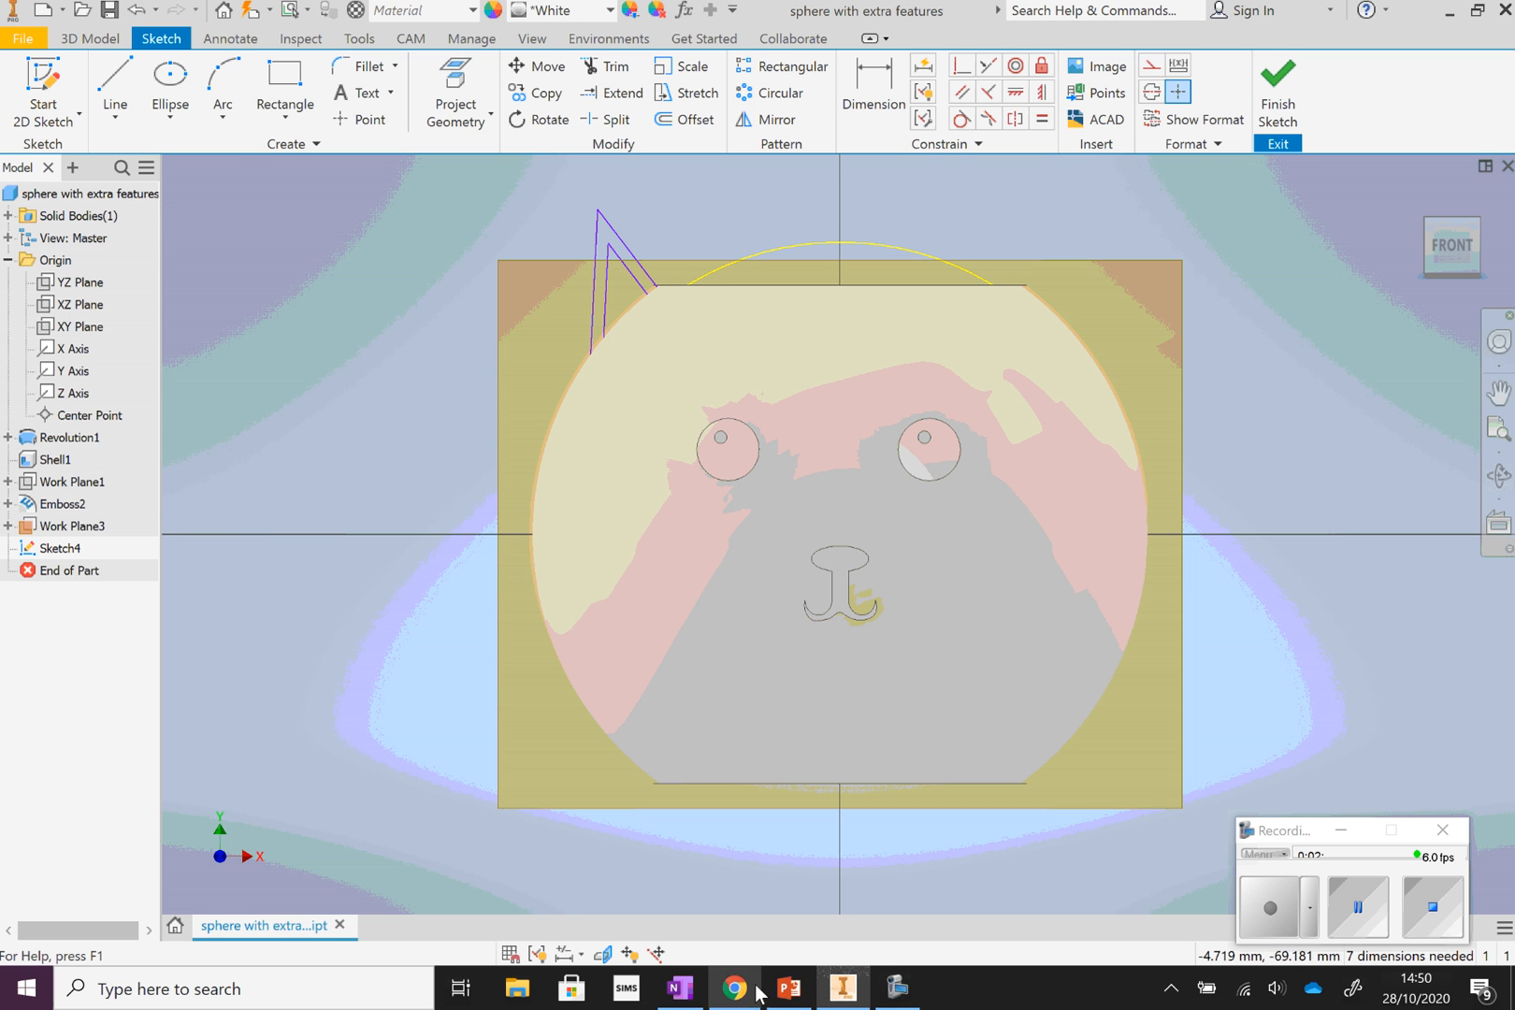
Switch to PowerPoint to examine the ears in the cat planter photo, and return to the Inventor sketch
{"action": "left_click", "coordinate": [791, 990]}
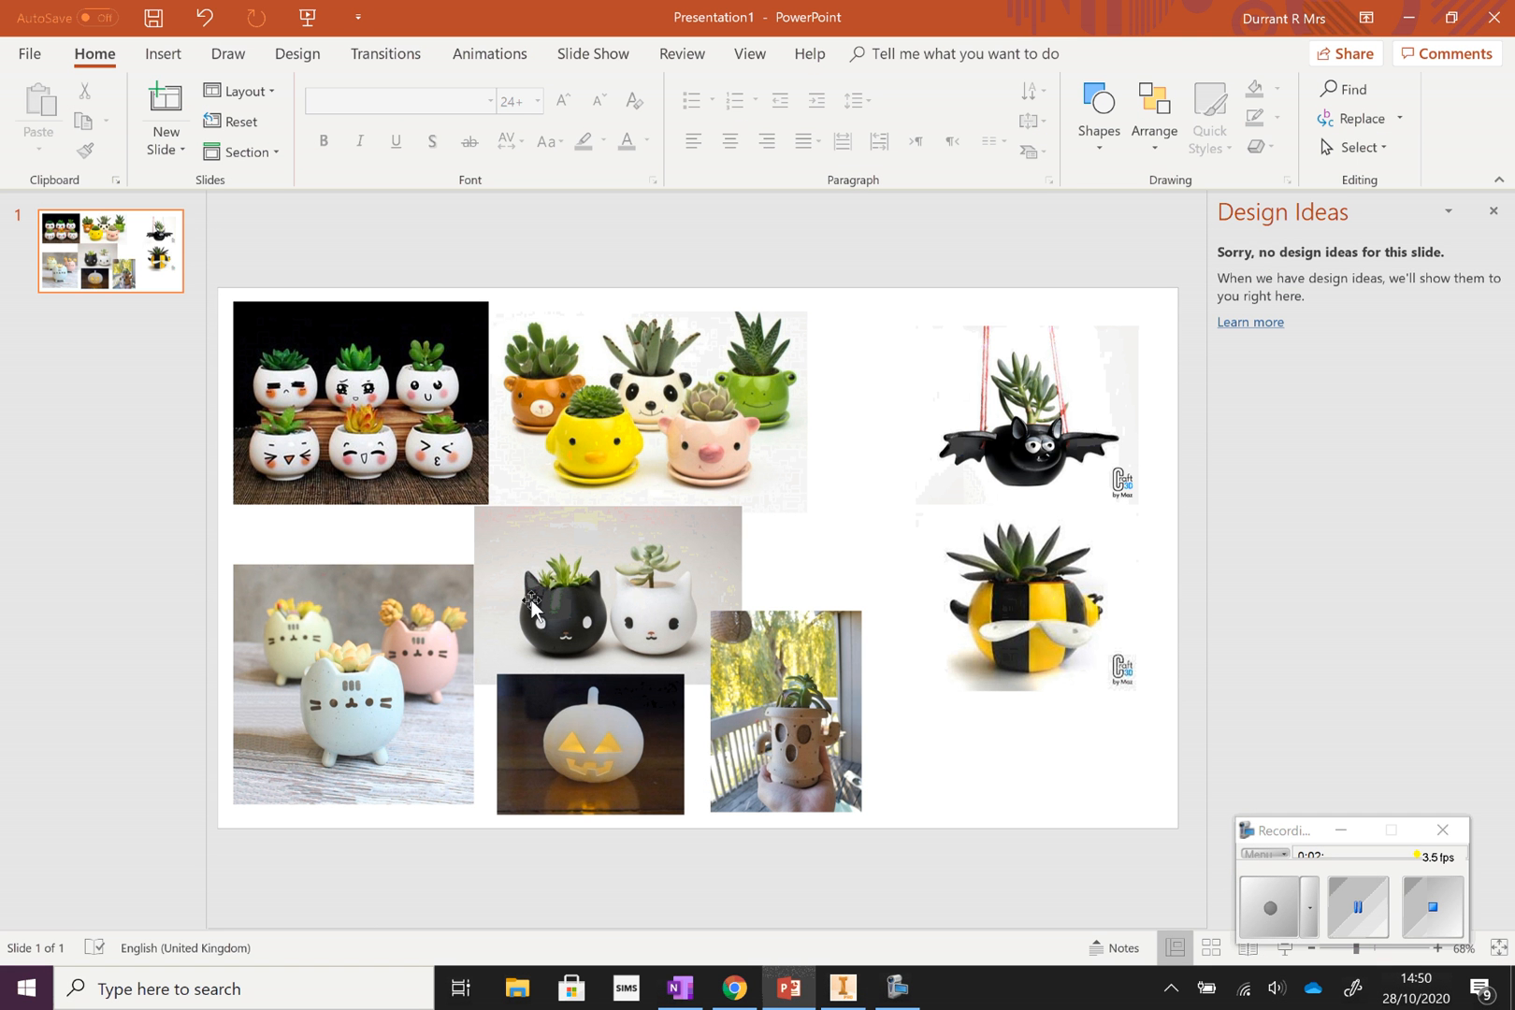
{"action": "left_click", "coordinate": [843, 987]}
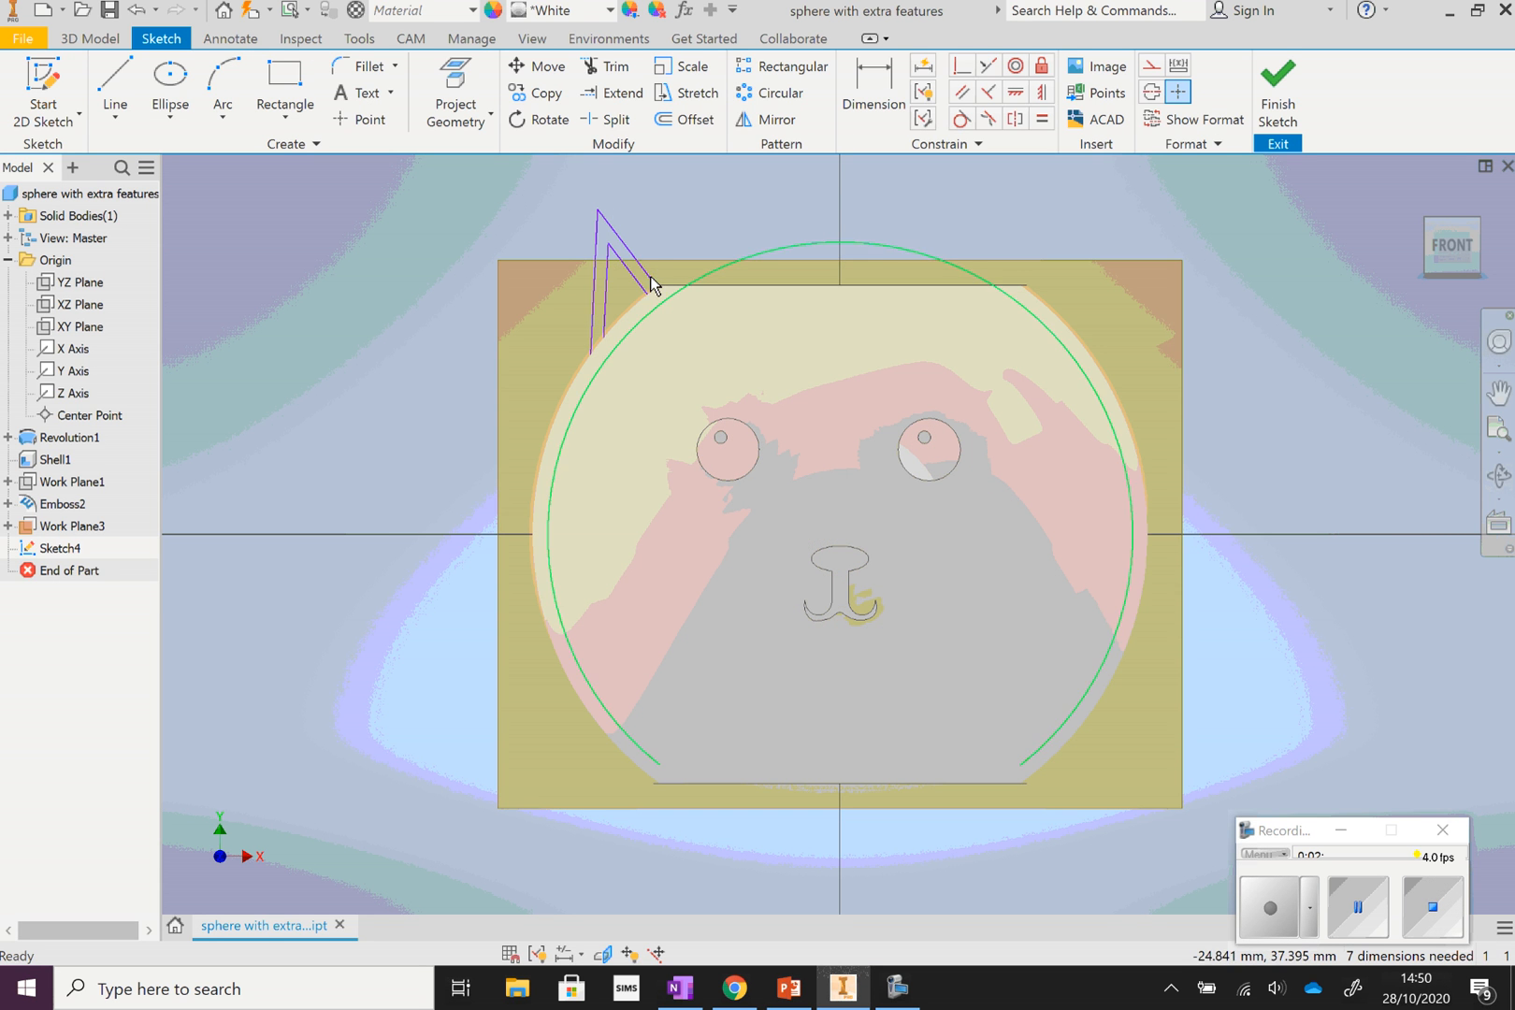
Remove the inner offset lines from the left ear, keeping only its outer outline
{"action": "left_click", "coordinate": [636, 285]}
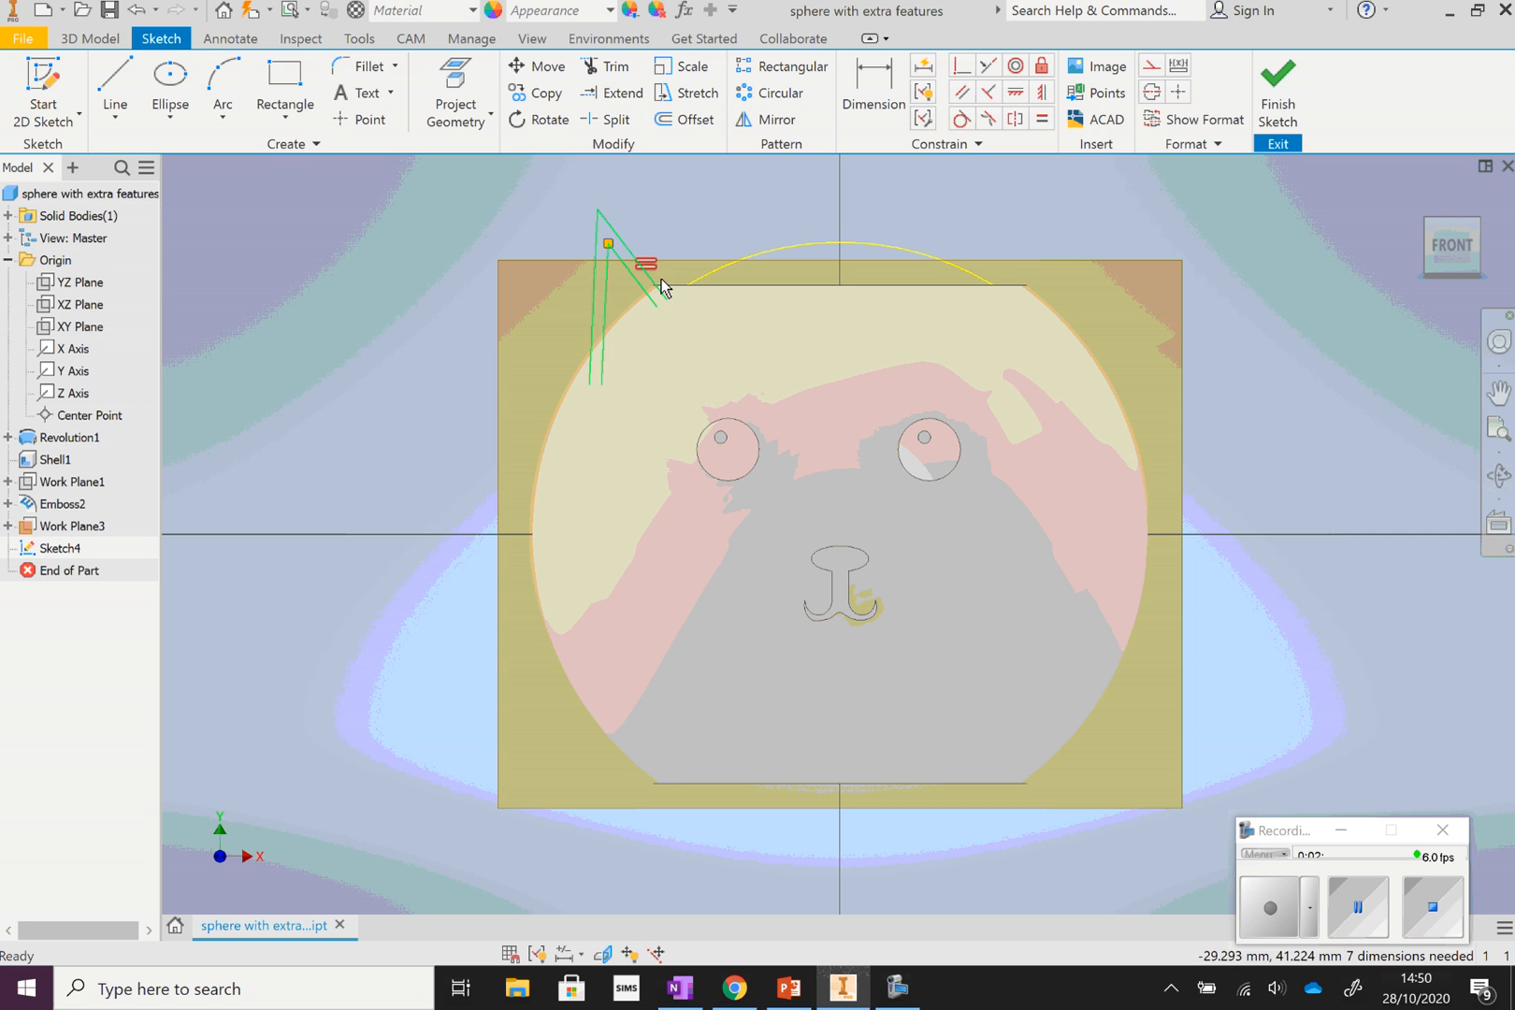
{"action": "key", "text": "Escape"}
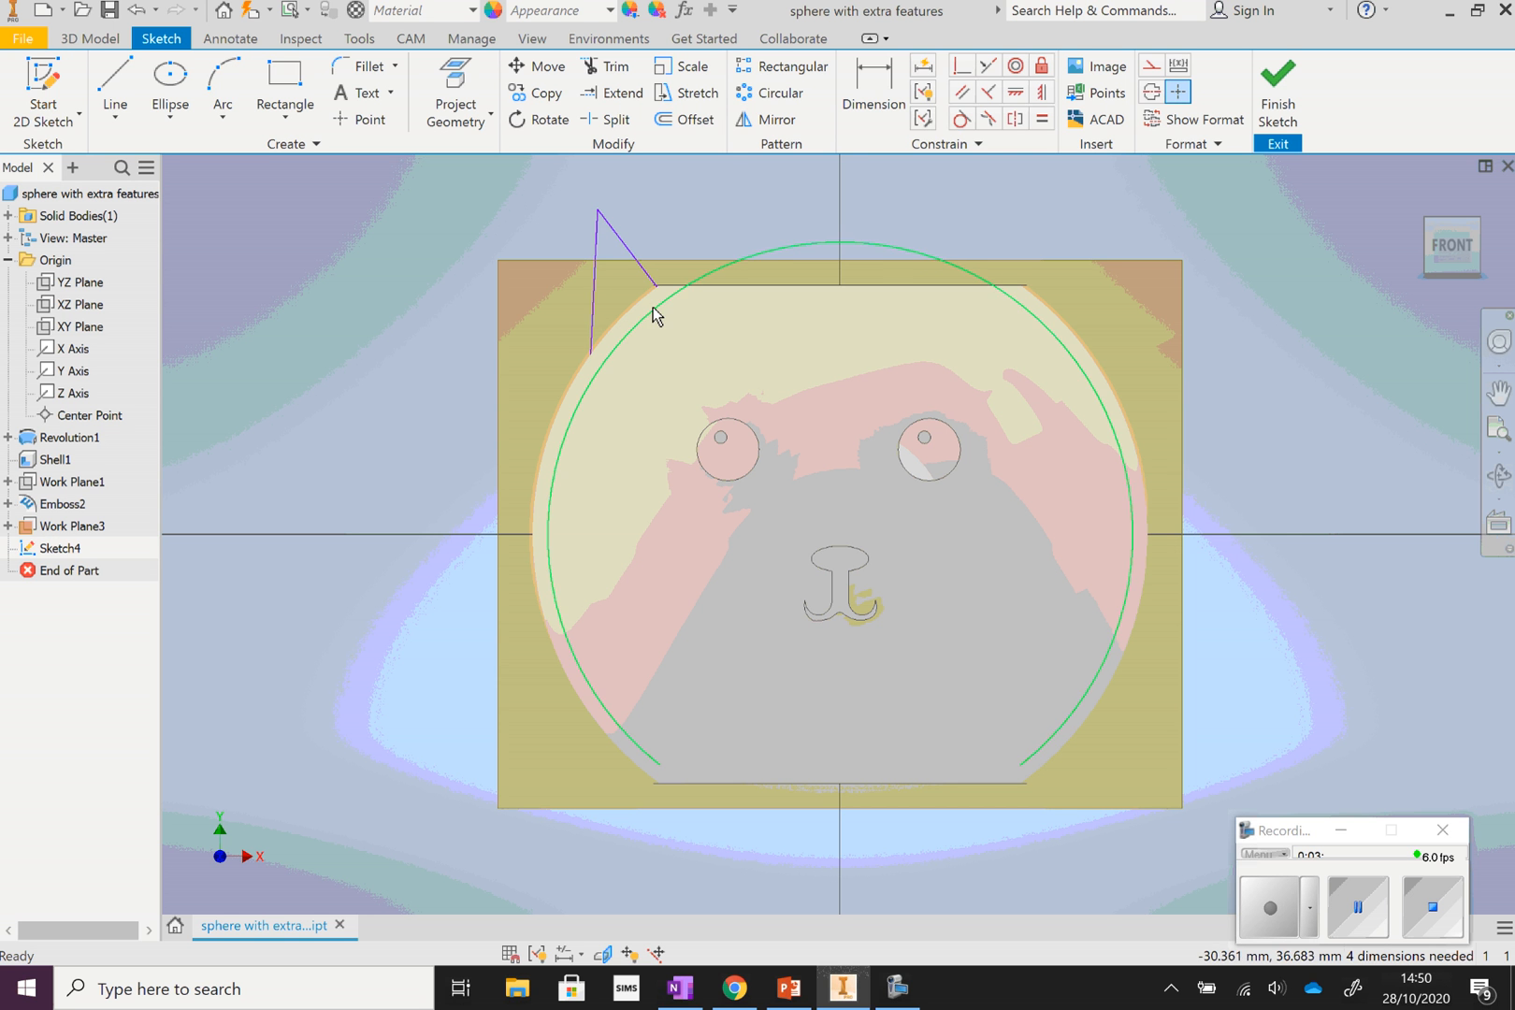
{"action": "left_click", "coordinate": [645, 271]}
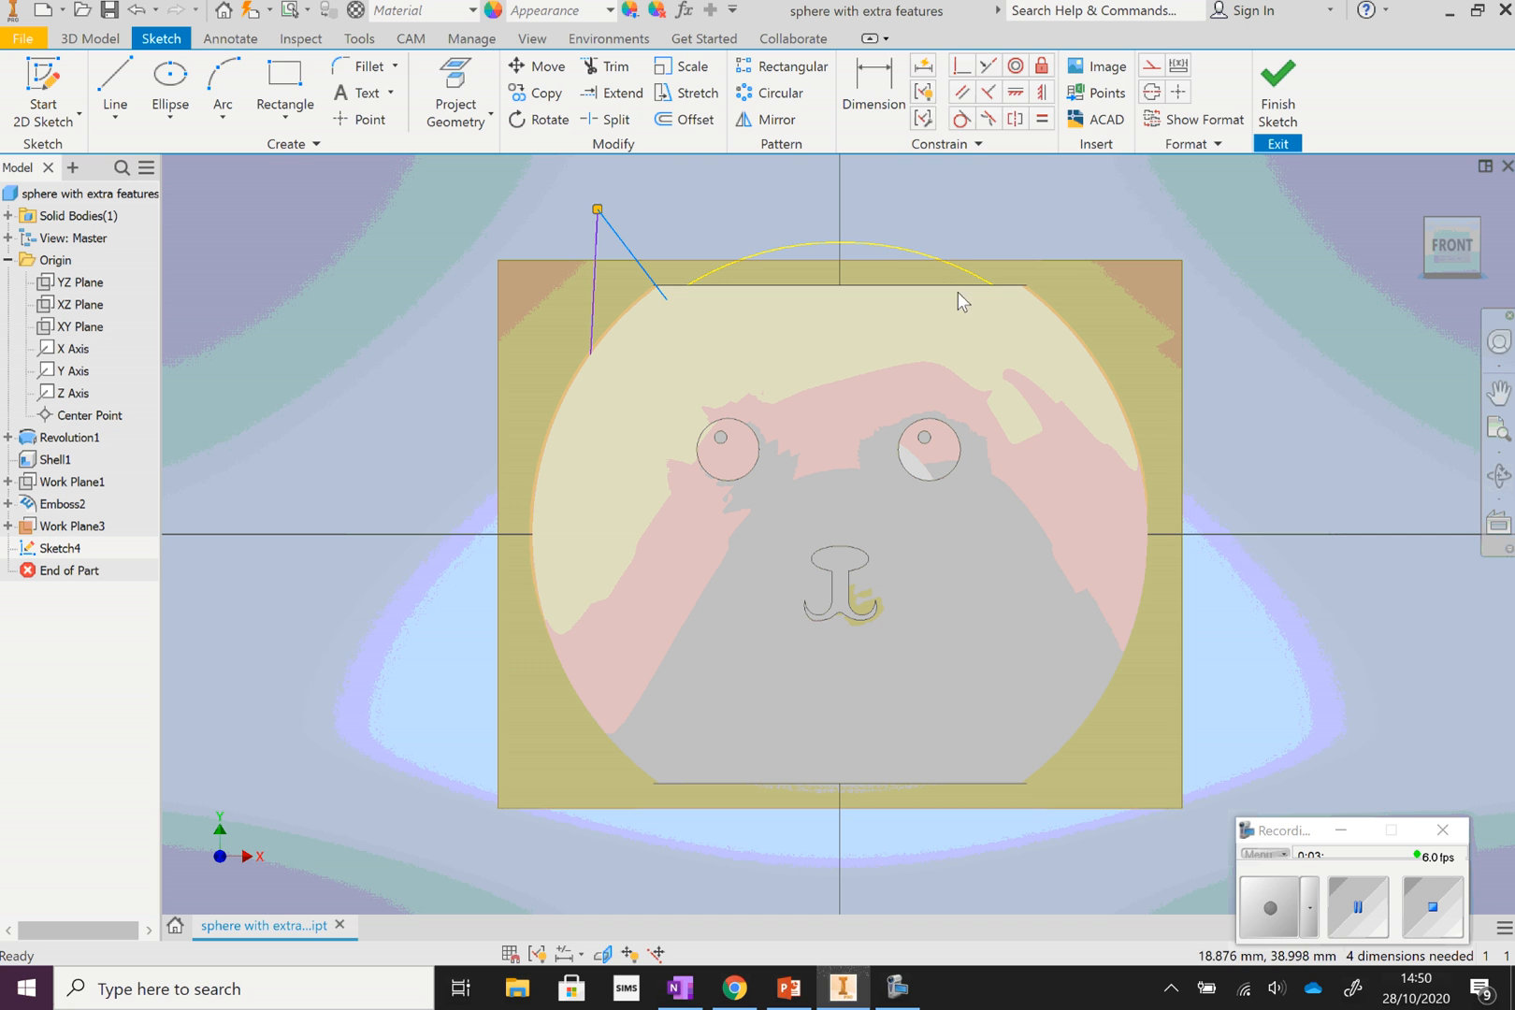
{"action": "left_click", "coordinate": [661, 213]}
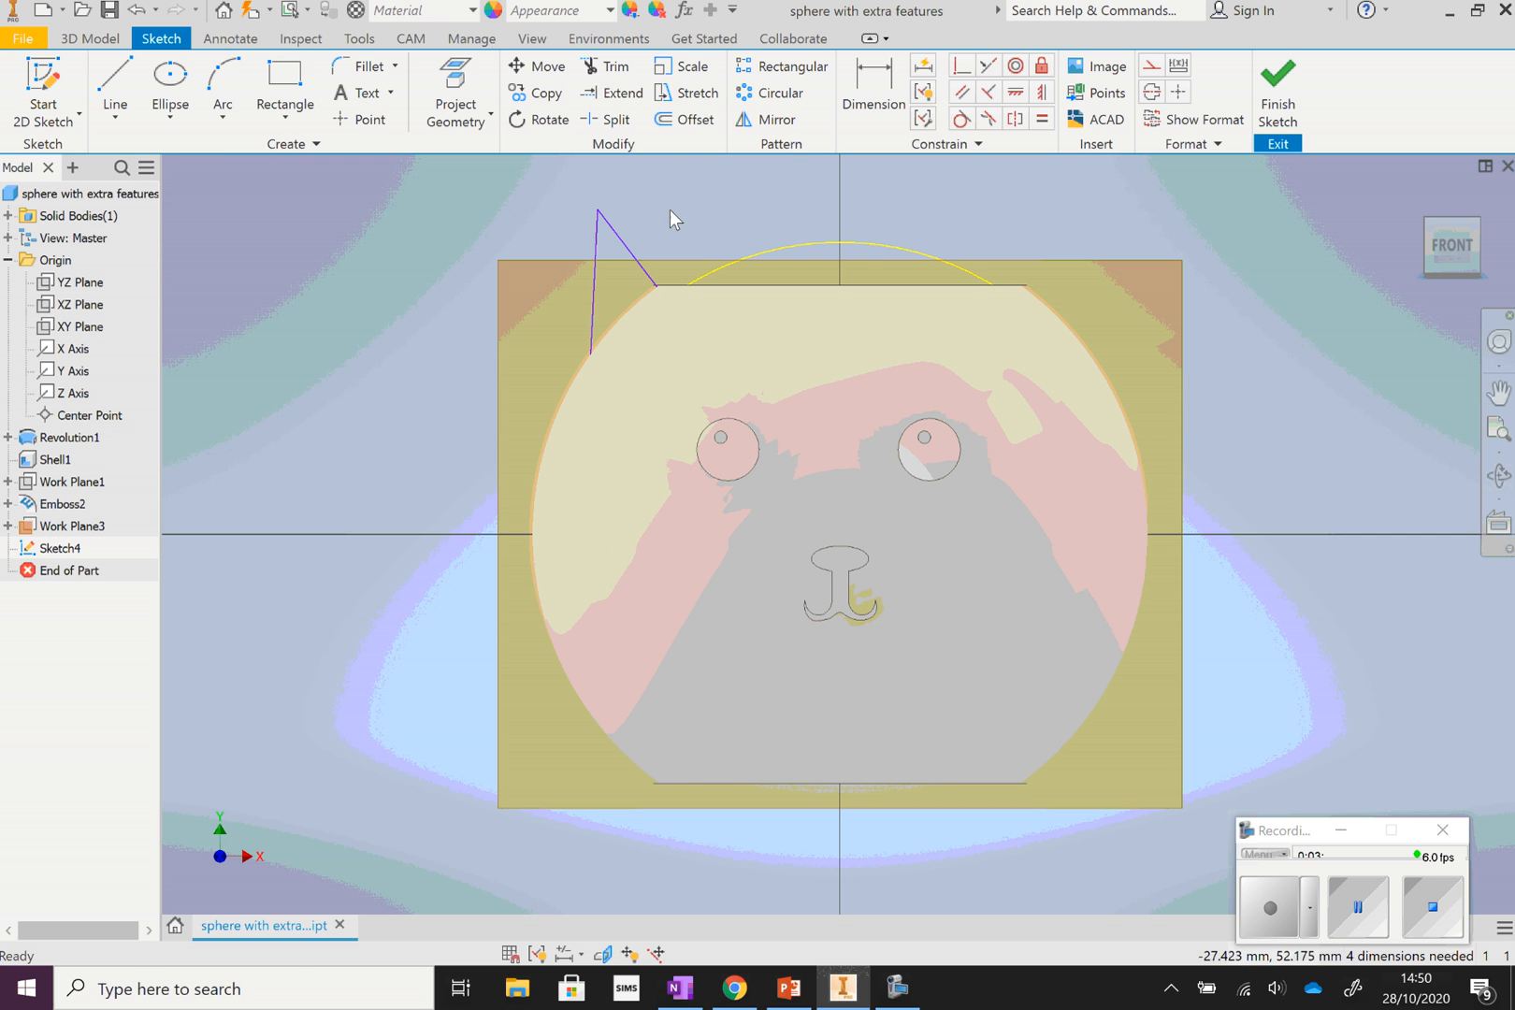
Sketch the right pointed ear with two connected lines starting and ending on the projected arc, the outer side about 29 mm long
{"action": "left_click", "coordinate": [127, 82]}
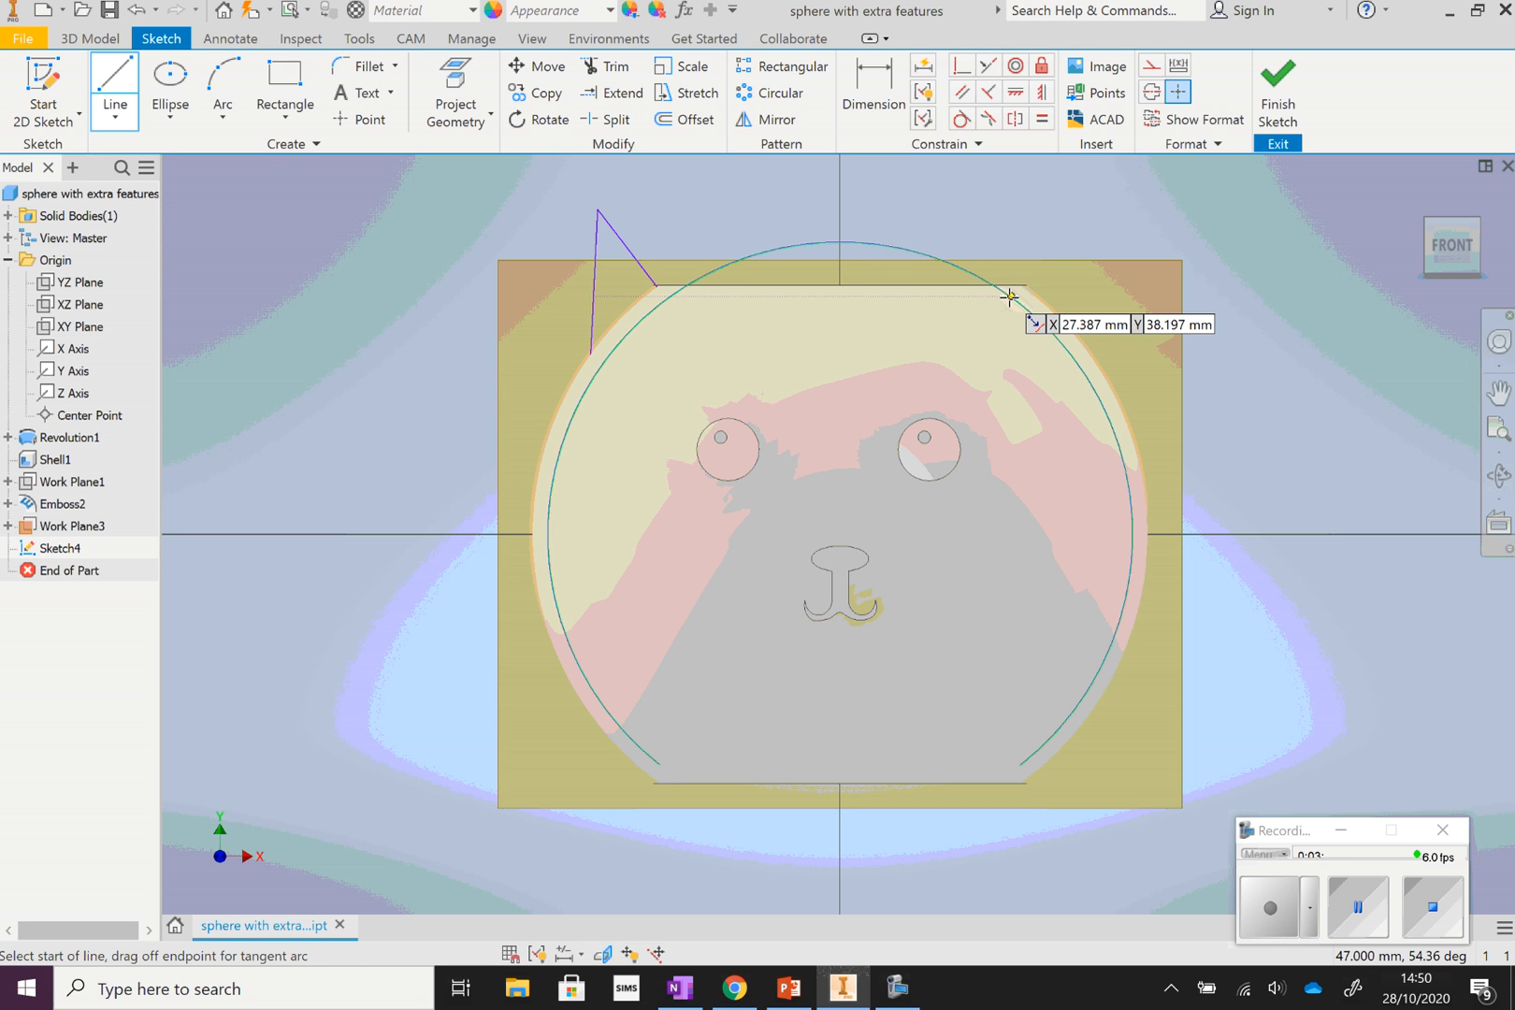
{"action": "left_click", "coordinate": [1009, 297]}
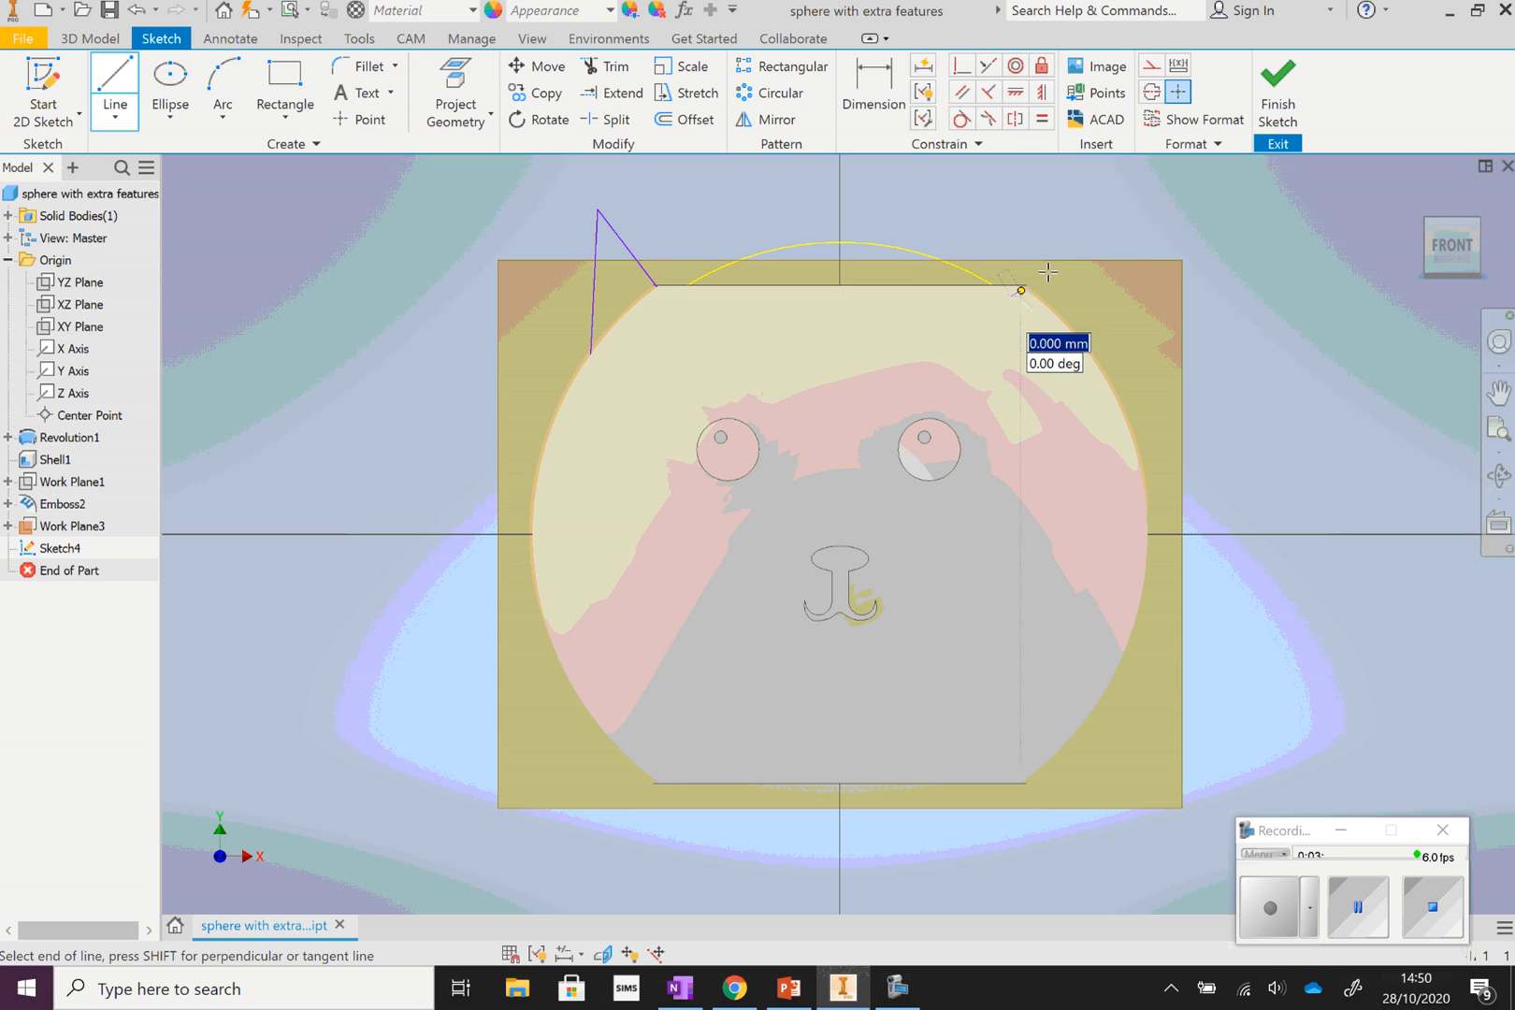
{"action": "left_click", "coordinate": [1054, 207]}
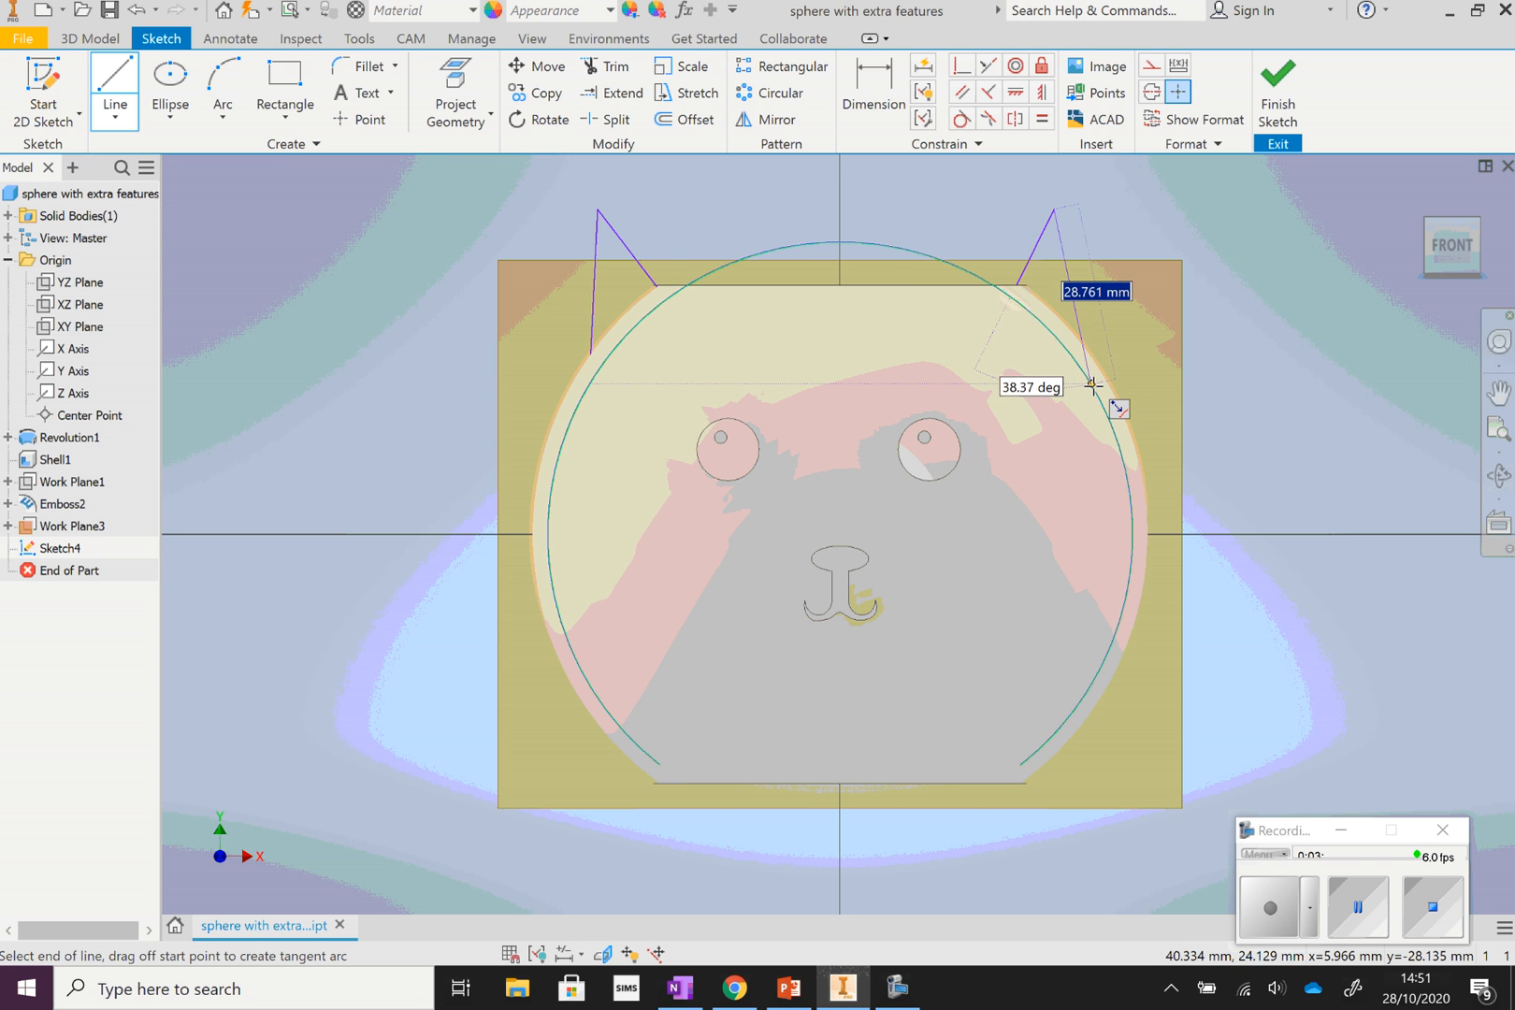
{"action": "double_click", "coordinate": [1083, 345]}
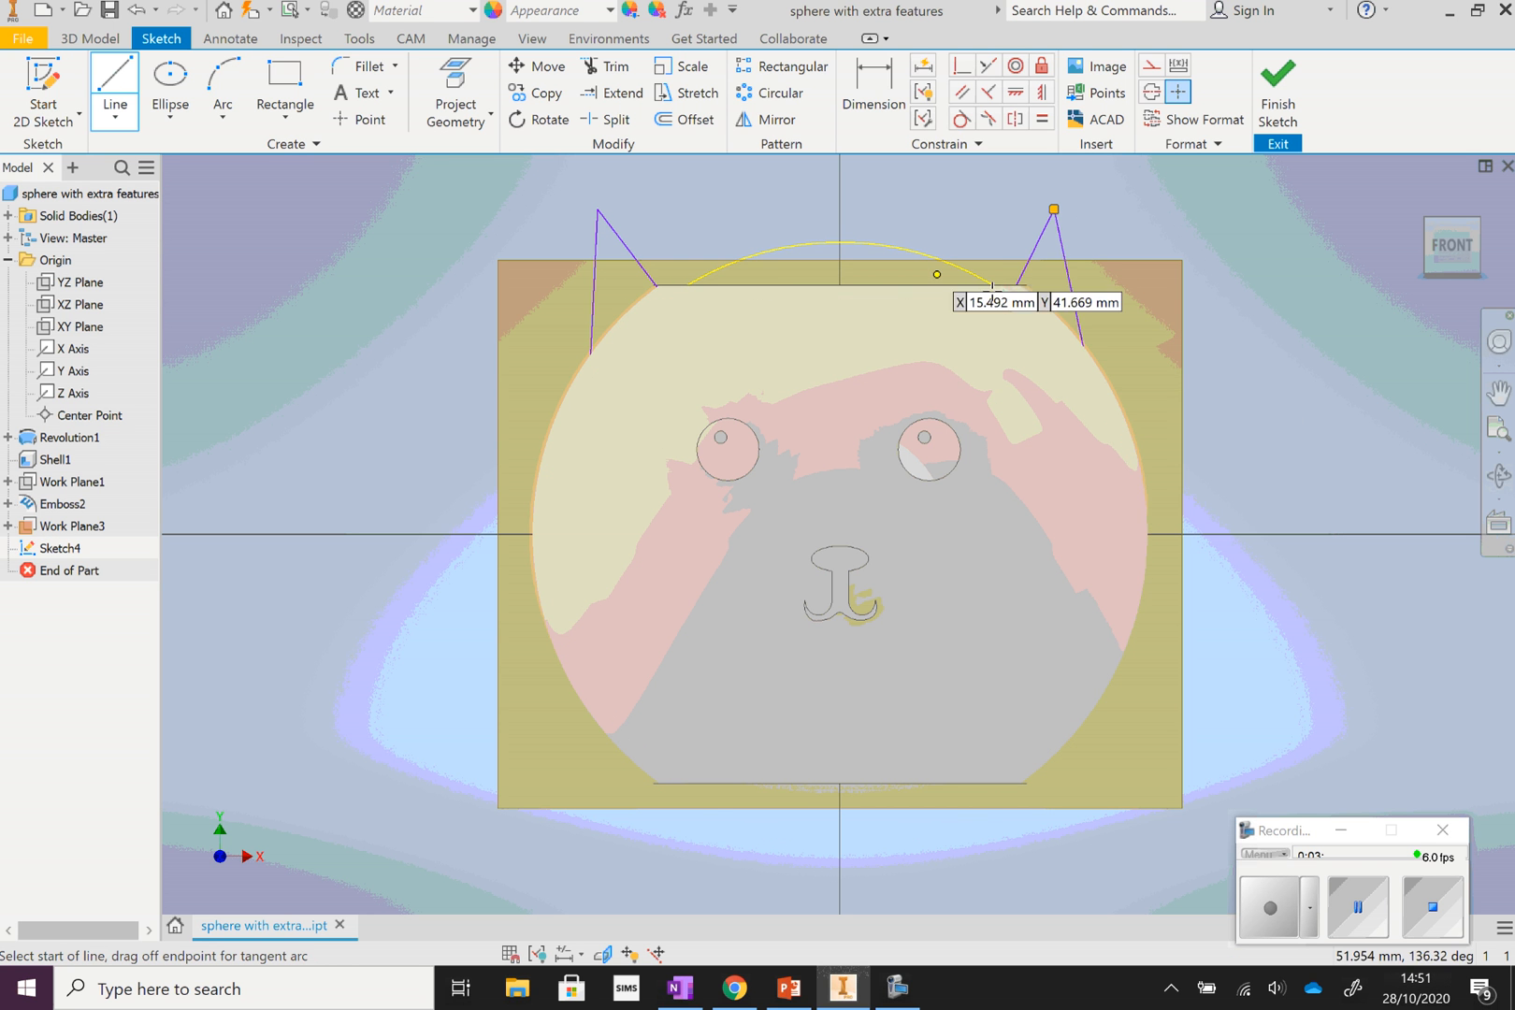
{"action": "right_click", "coordinate": [1229, 230]}
{"action": "left_click", "coordinate": [1123, 228]}
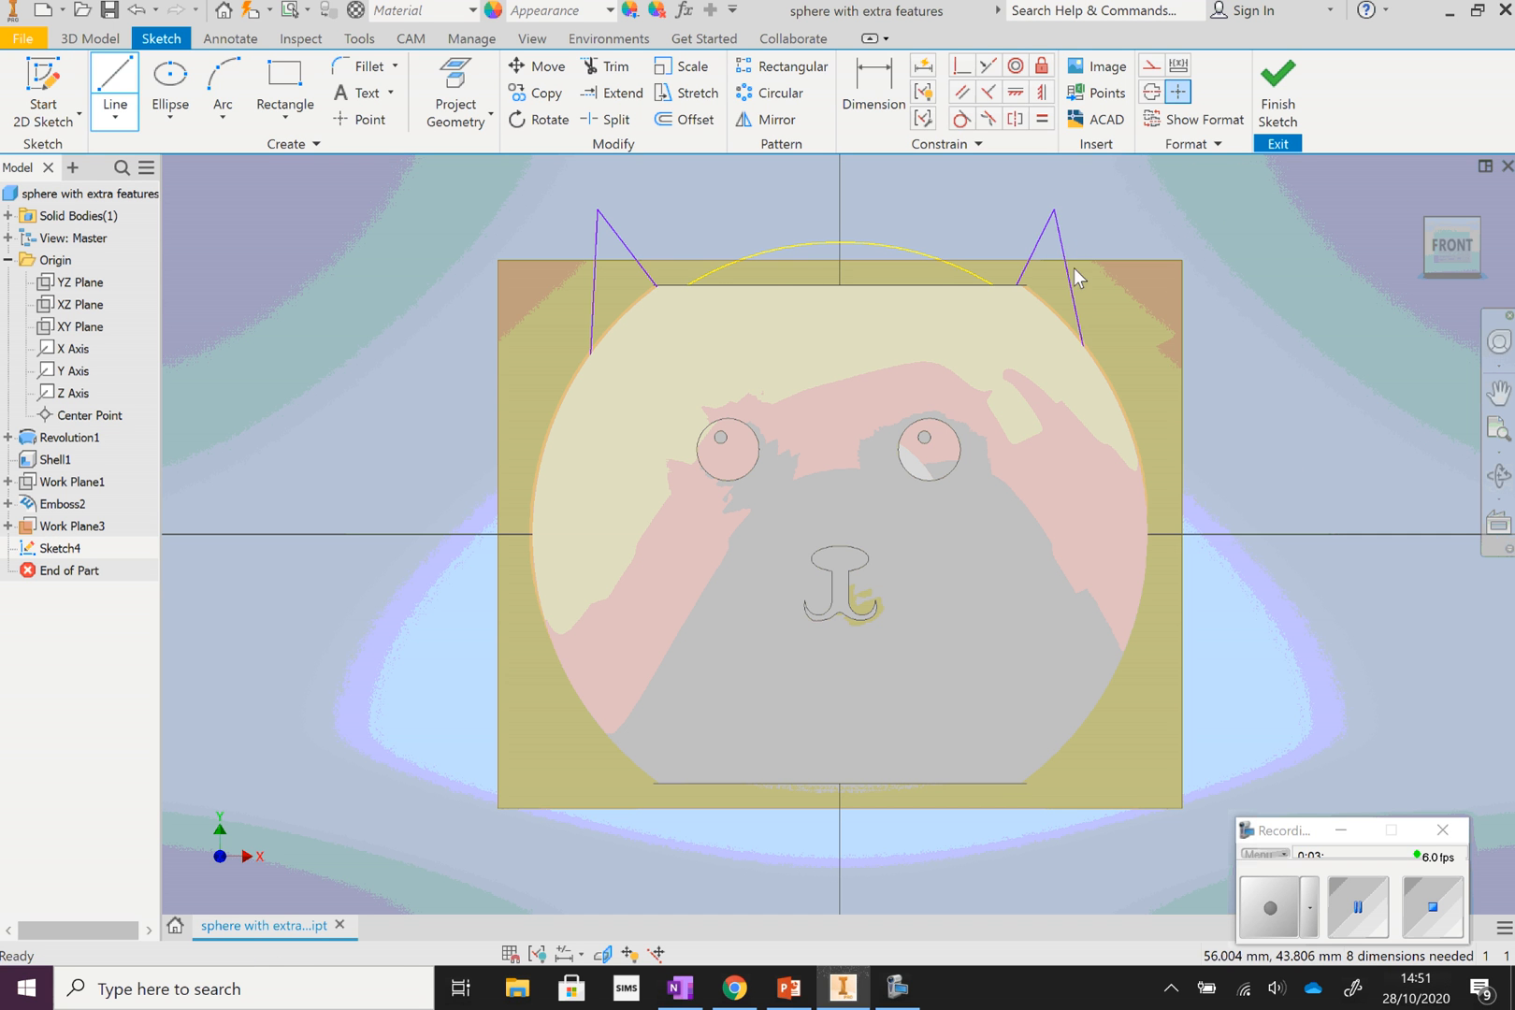
{"action": "left_click", "coordinate": [1068, 260]}
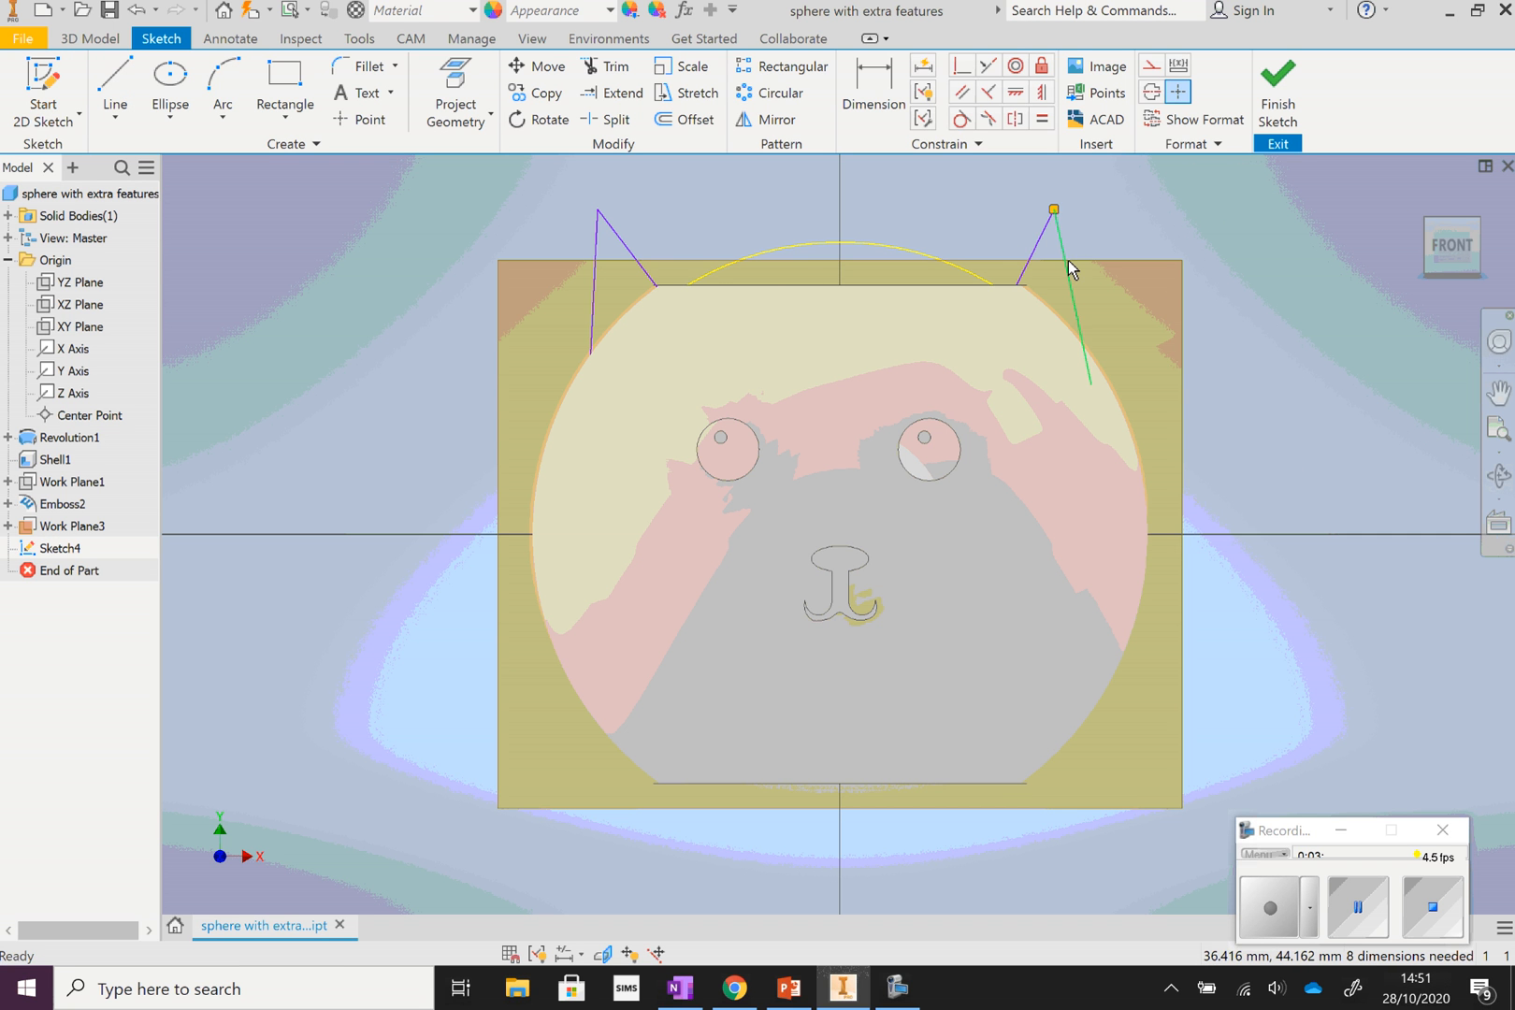
Delete the right ear's two lines and paste a copy of the left ear's outline into the sketch
{"action": "key", "text": "Delete"}
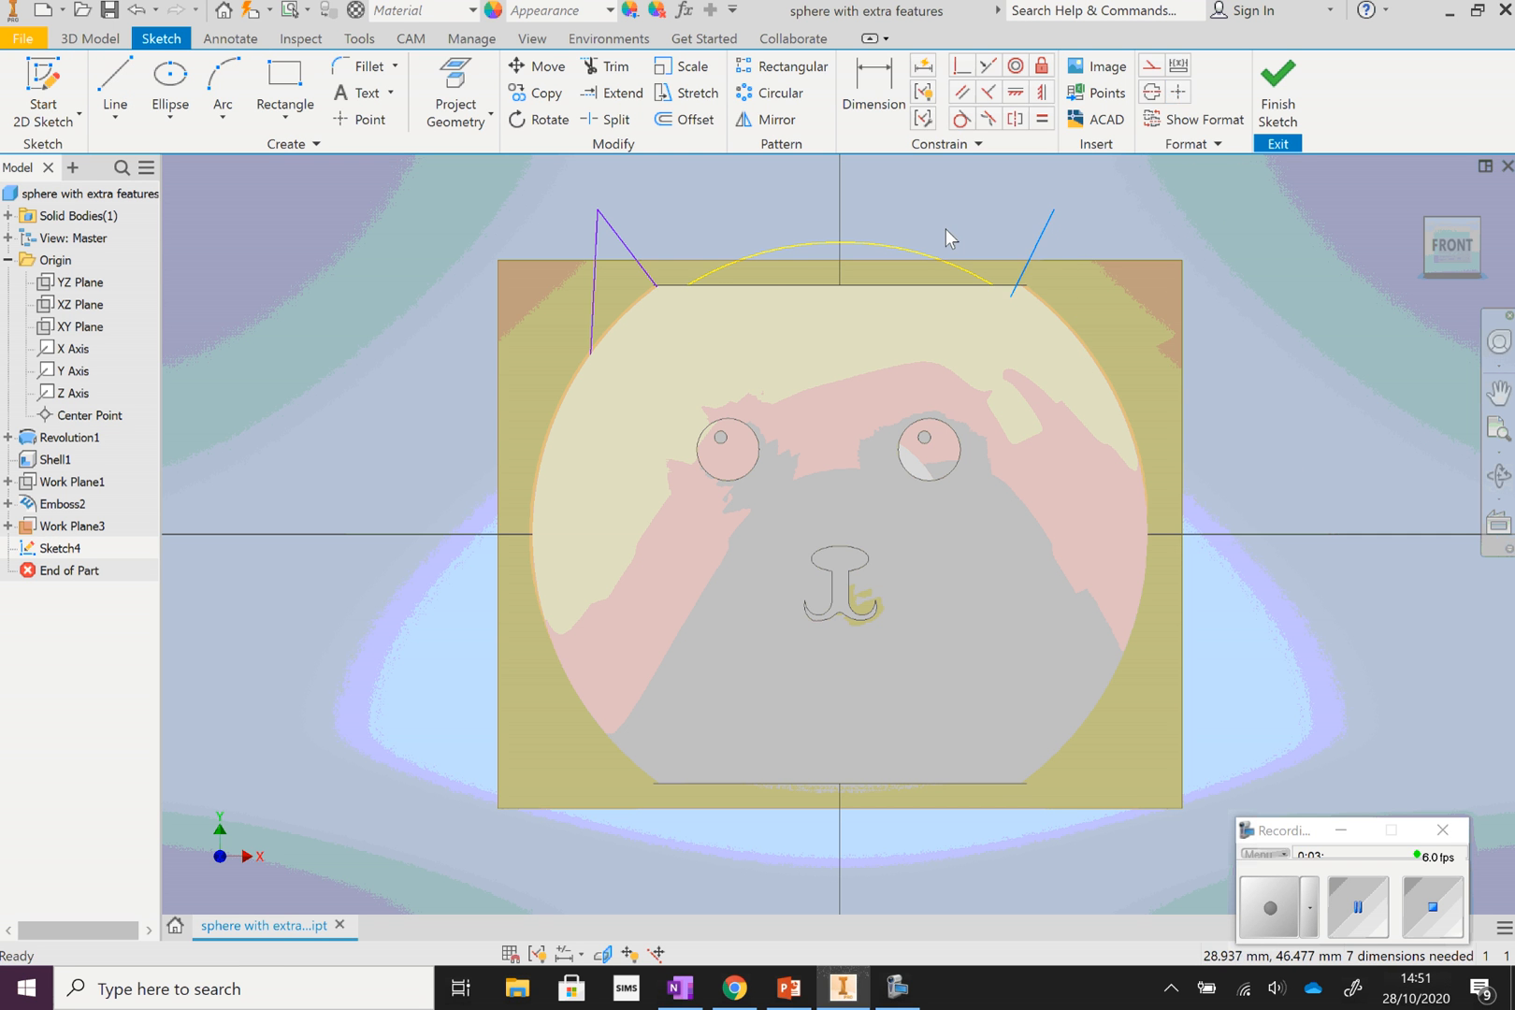
{"action": "key", "text": "Delete"}
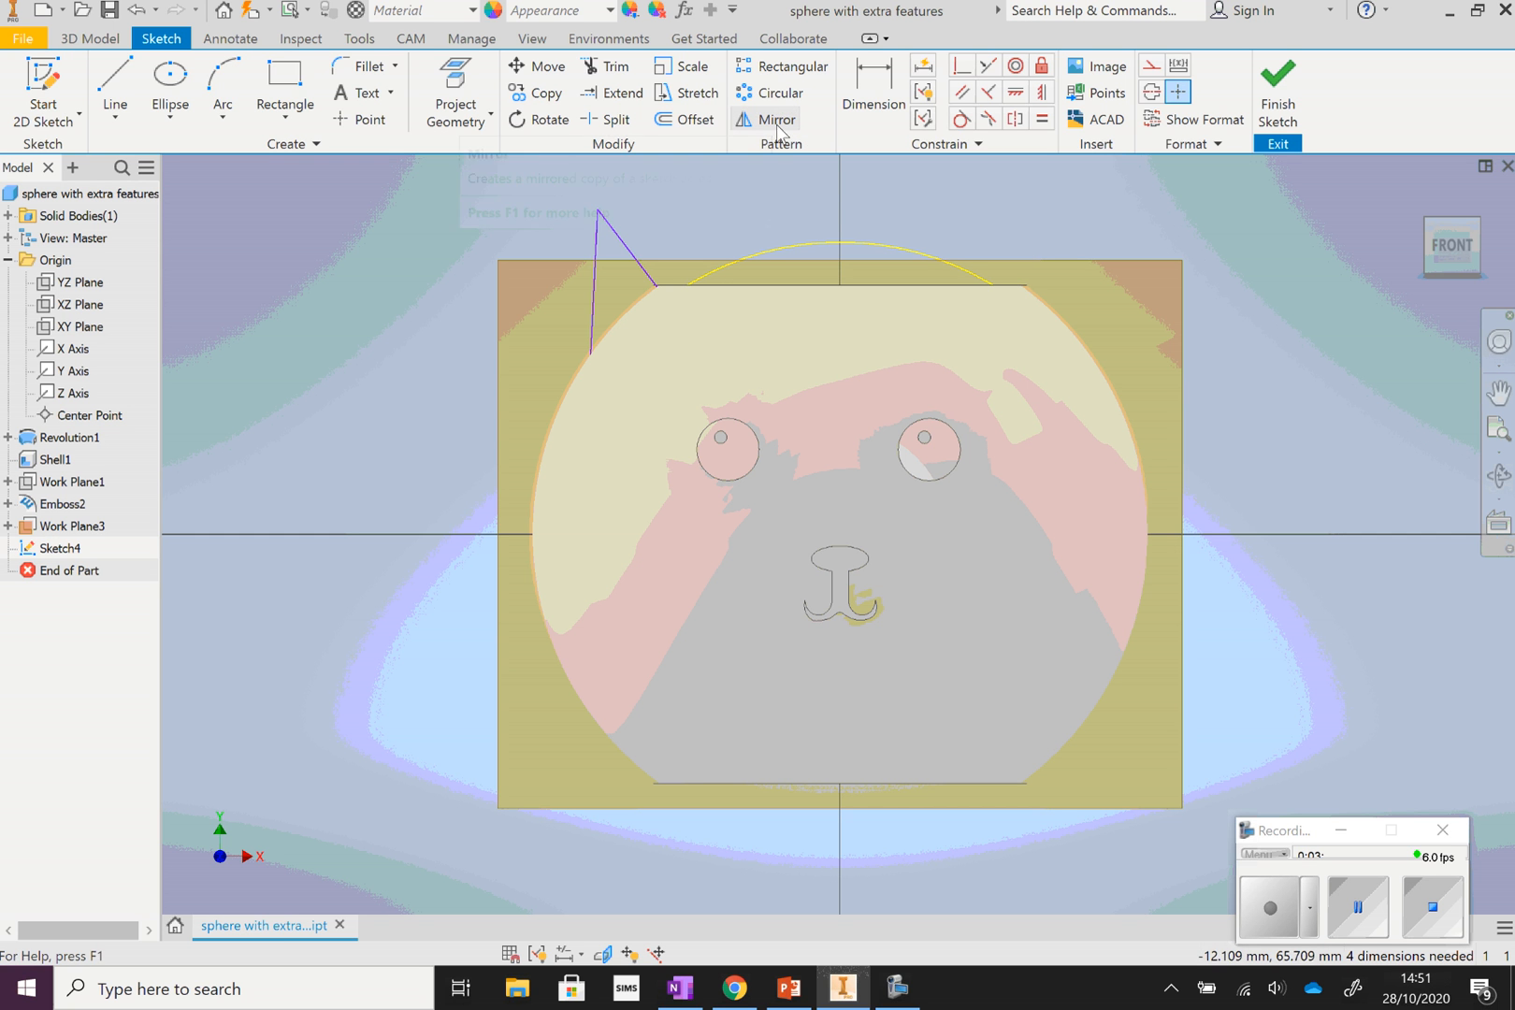
{"action": "left_click", "coordinate": [636, 265]}
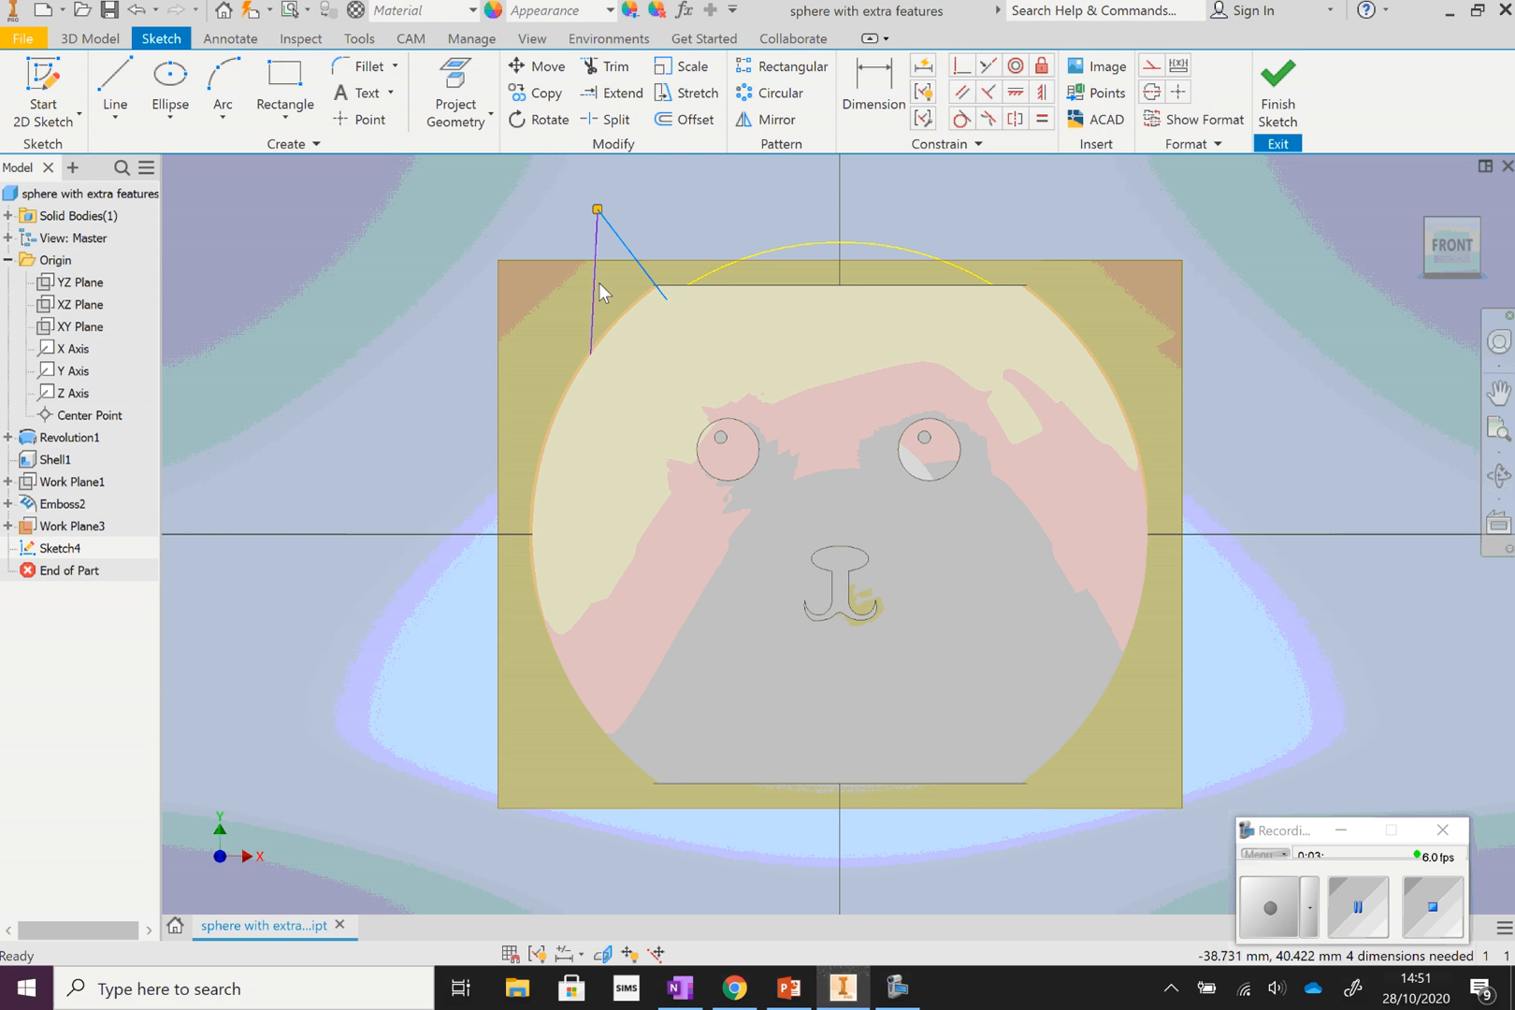
{"action": "left_click", "coordinate": [597, 282], "text": "shift"}
{"action": "left_click", "coordinate": [1174, 206]}
{"action": "key", "text": "ctrl+v"}
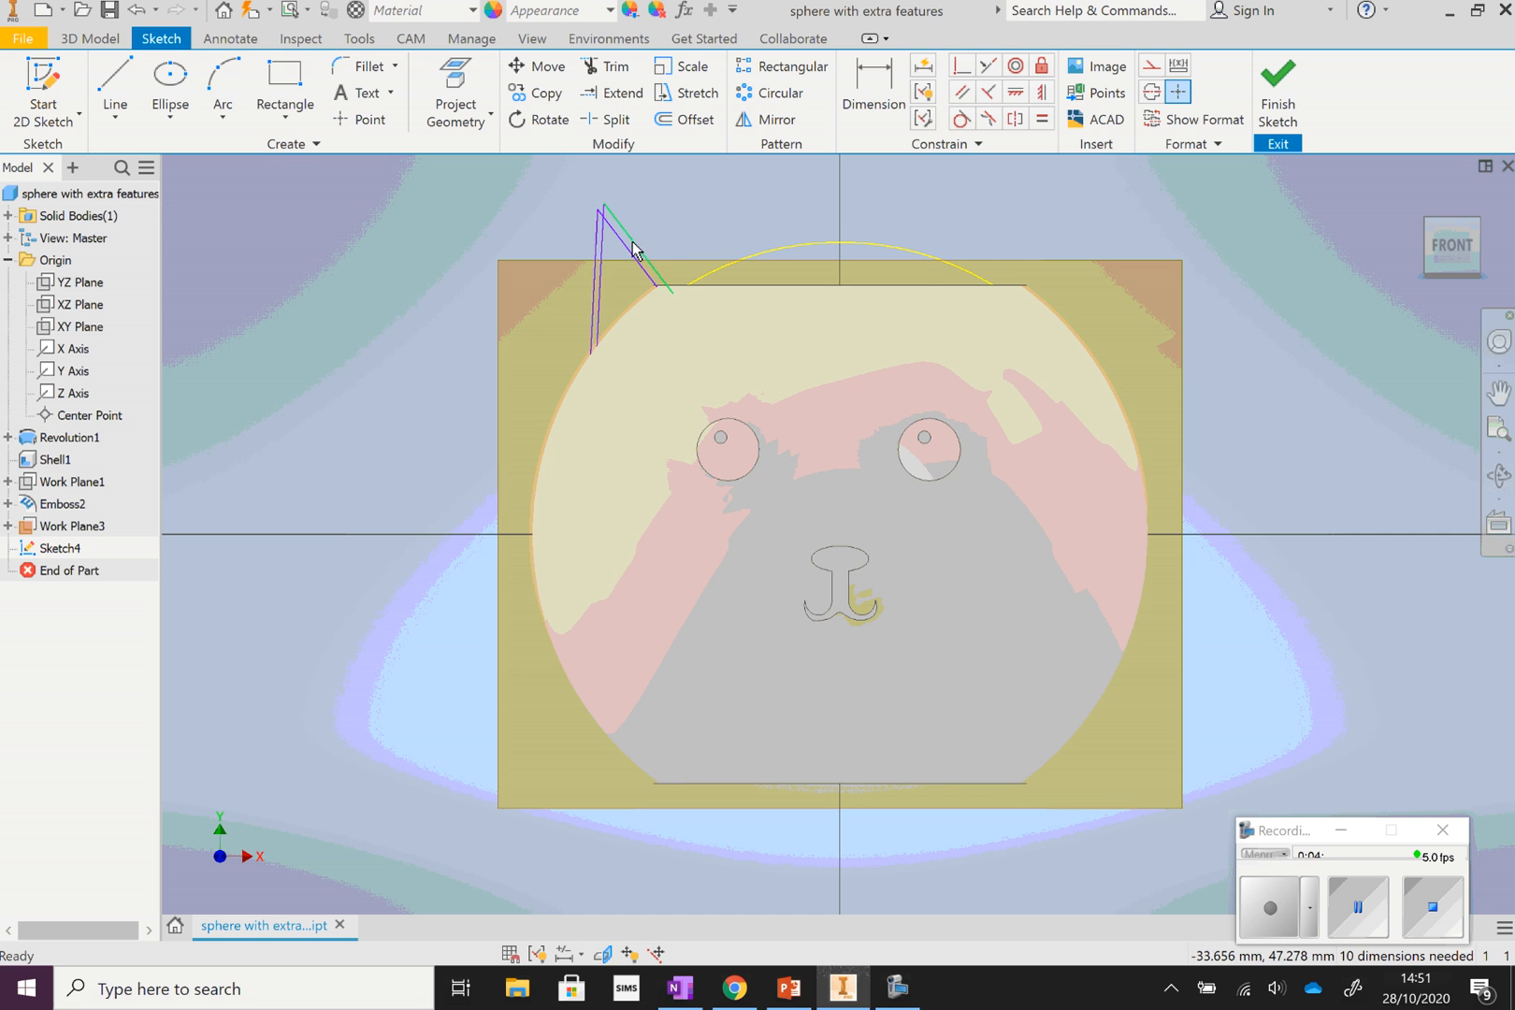
Move the pasted ear outline into the empty space to the left of the planter
{"action": "left_click", "coordinate": [605, 273]}
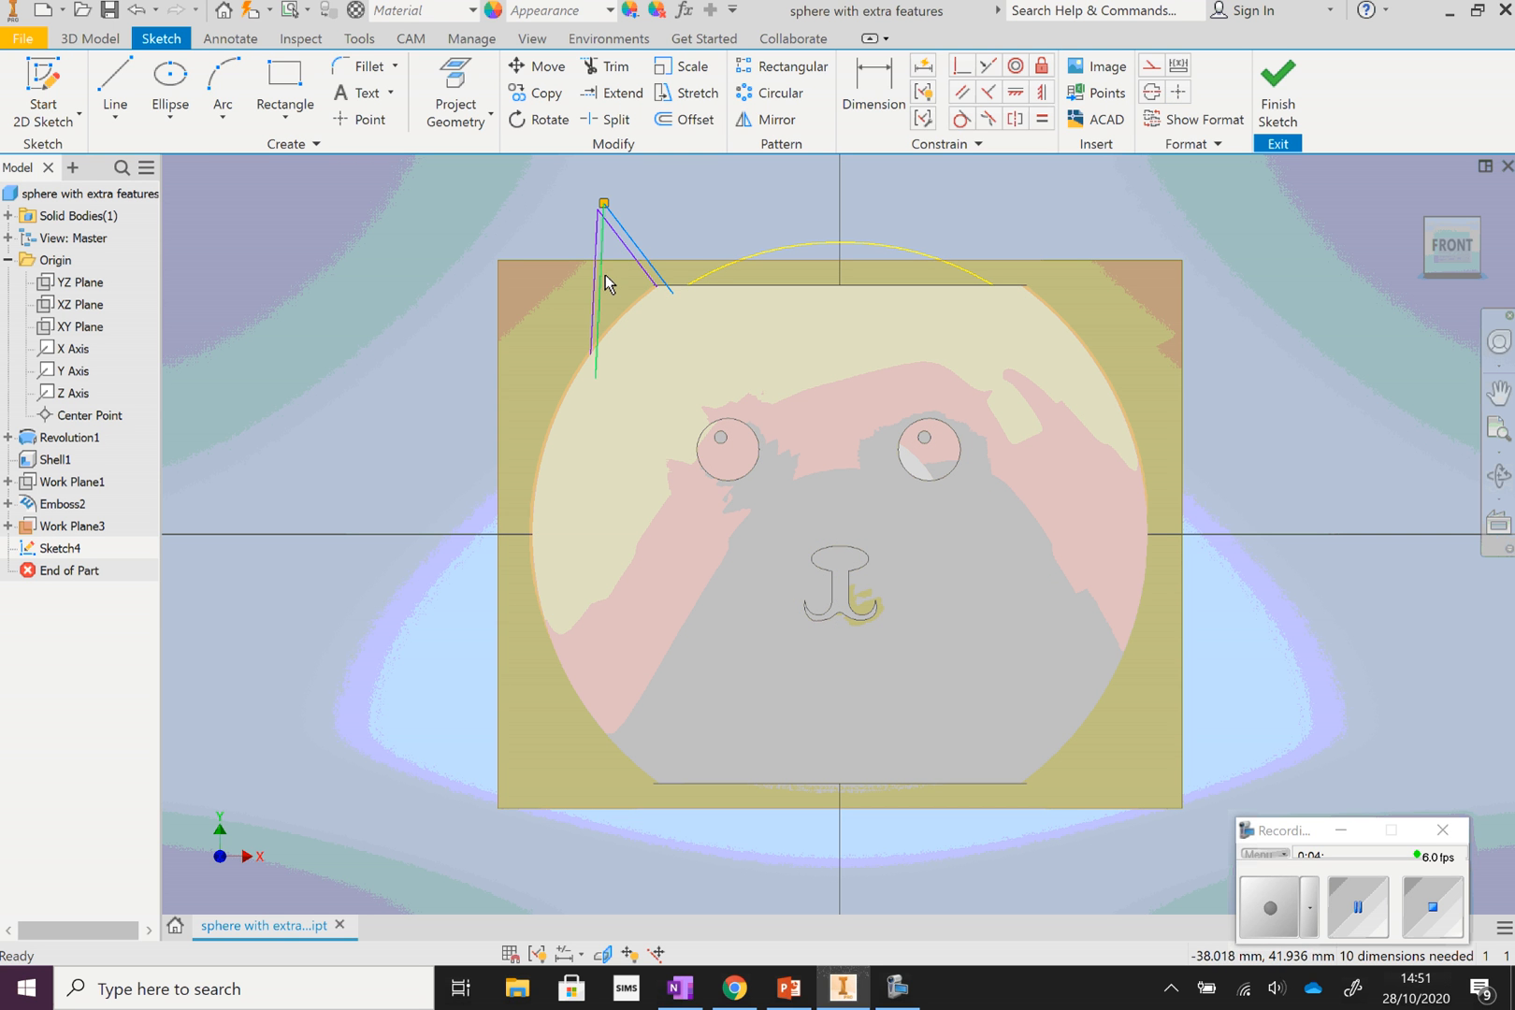
{"action": "key", "text": "Escape"}
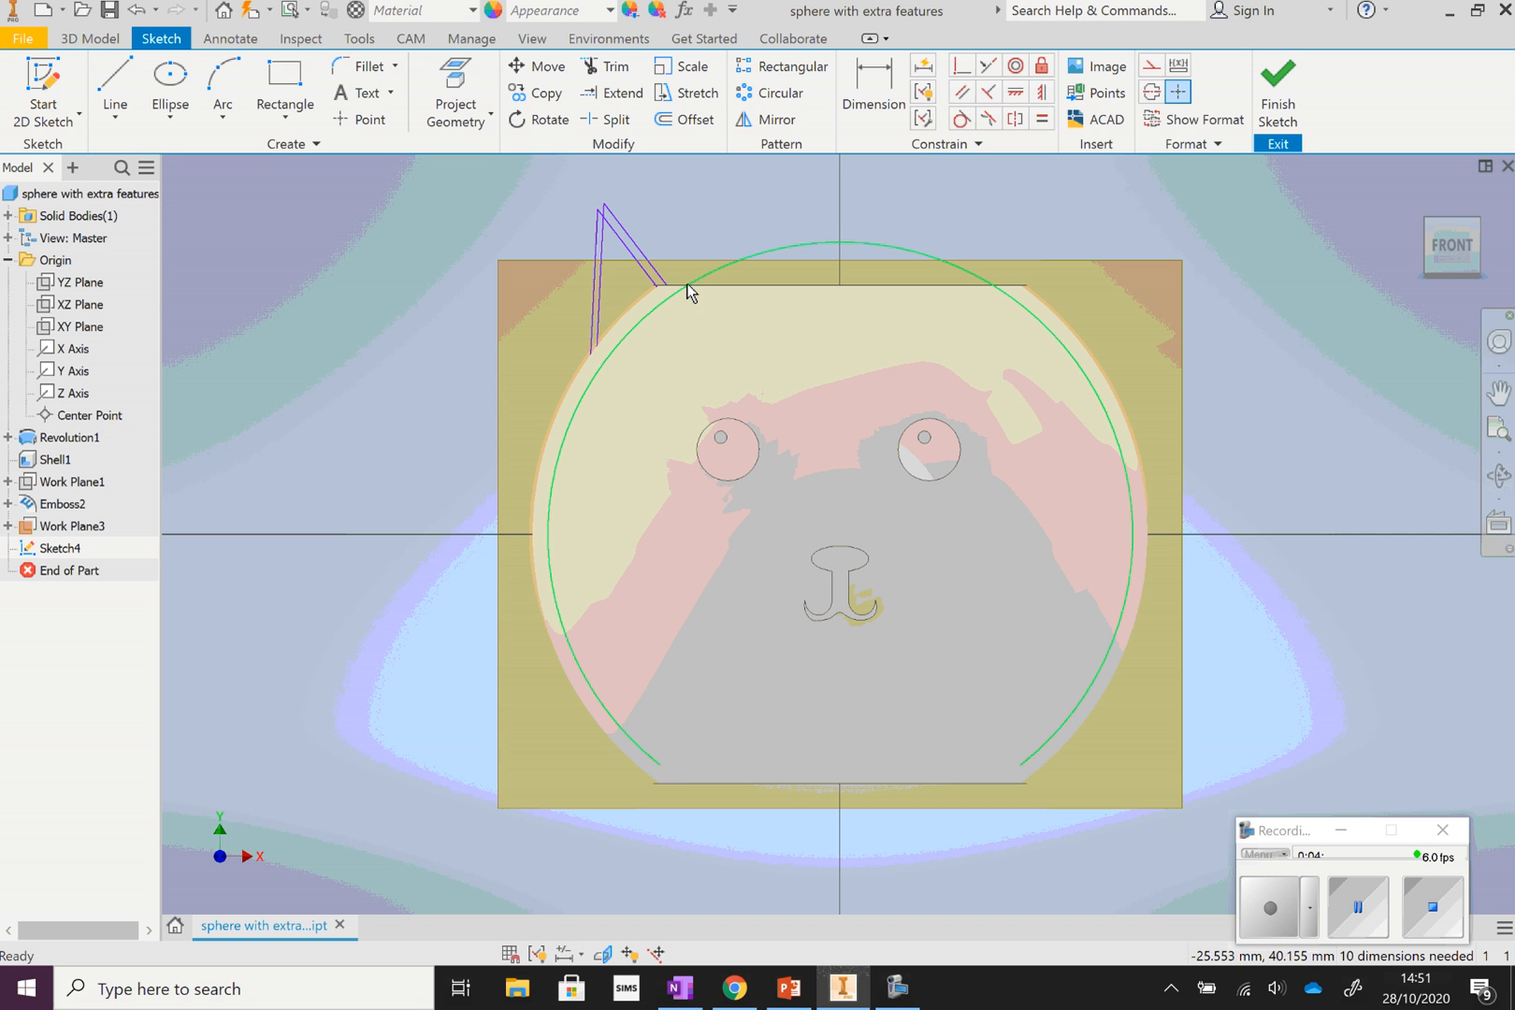
{"action": "left_click", "coordinate": [685, 283]}
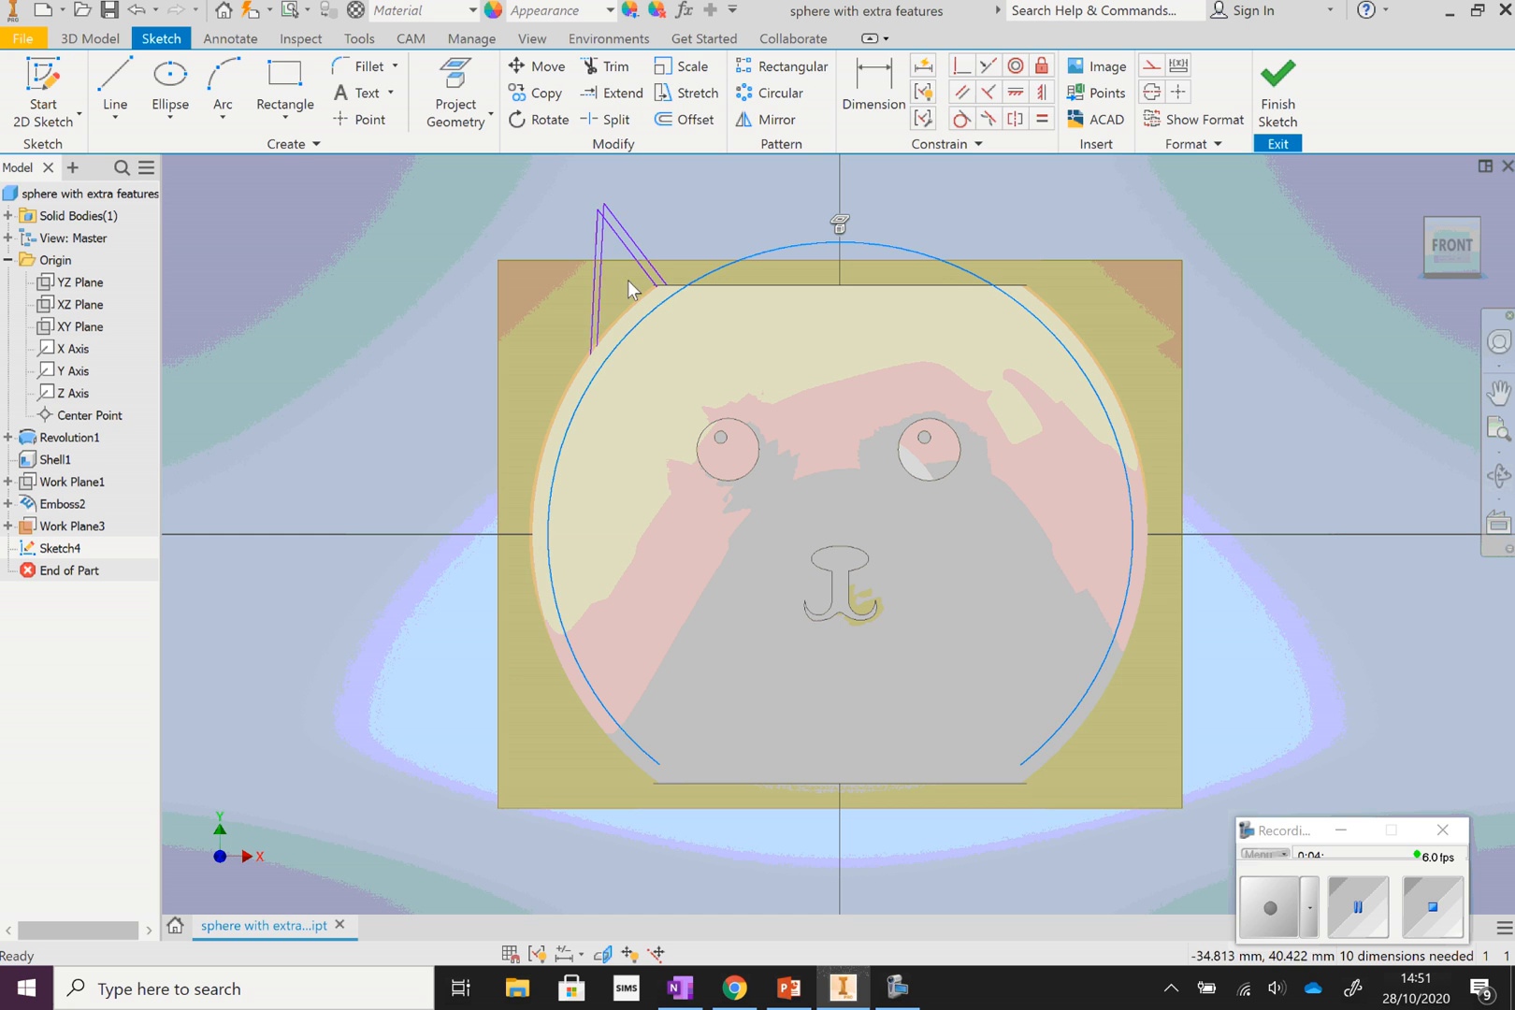
{"action": "key", "text": "Delete"}
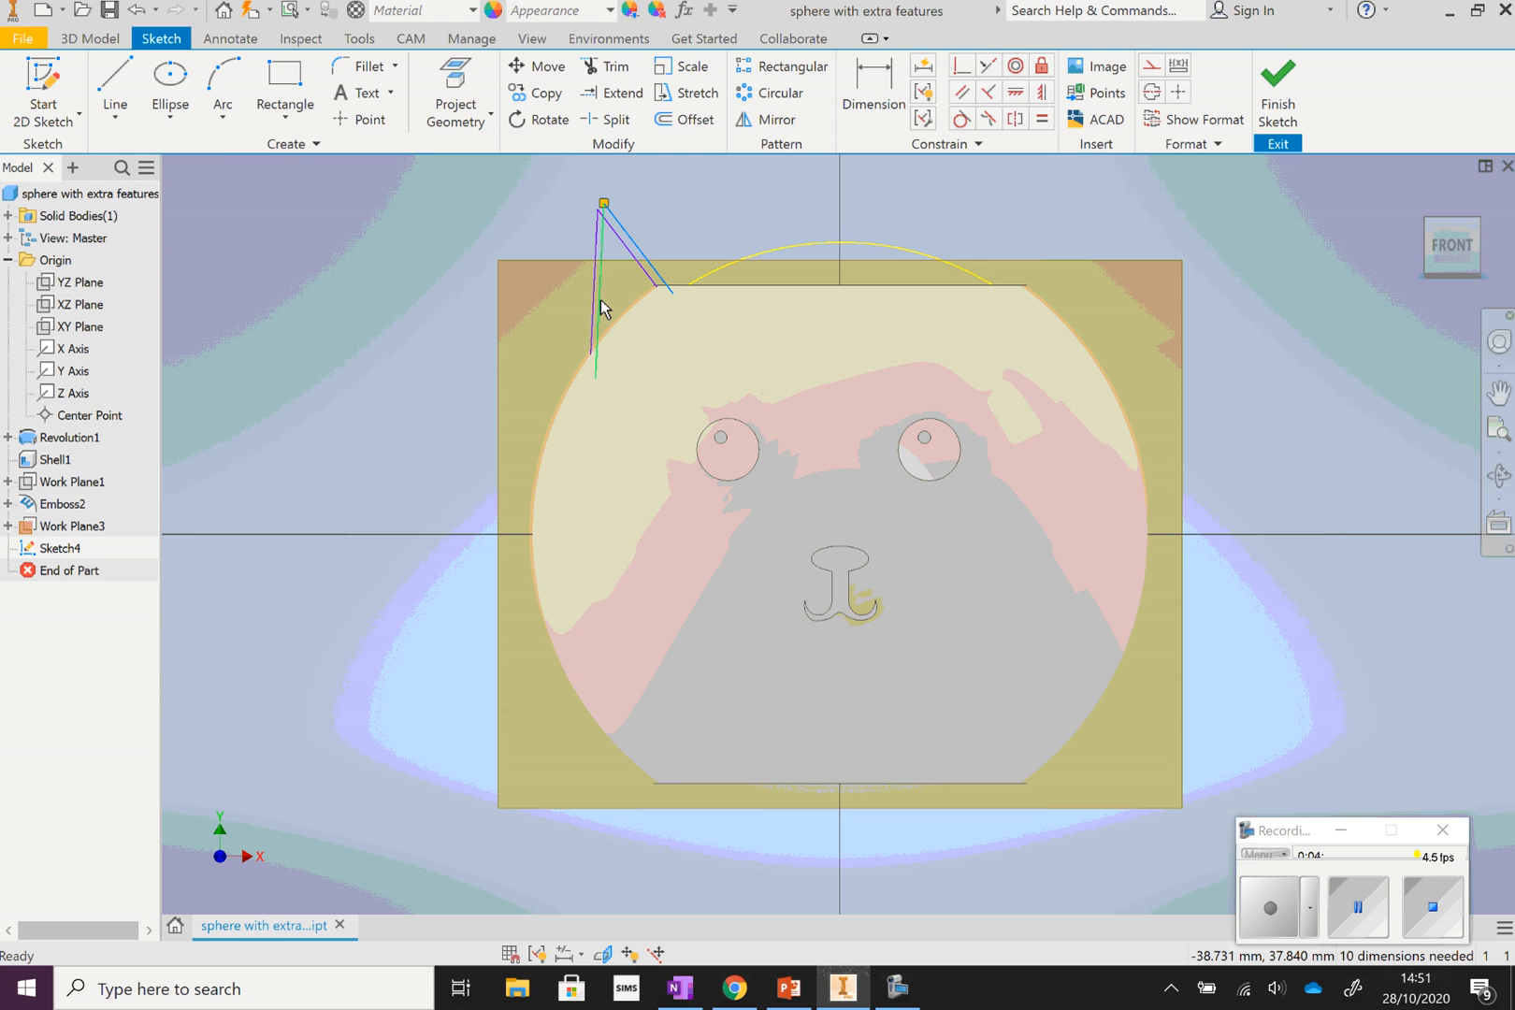
{"action": "left_click_drag", "start_coordinate": [646, 258], "coordinate": [298, 334]}
Draw a vertical line through the inner lower end of the copied ear outline
{"action": "key", "text": "l"}
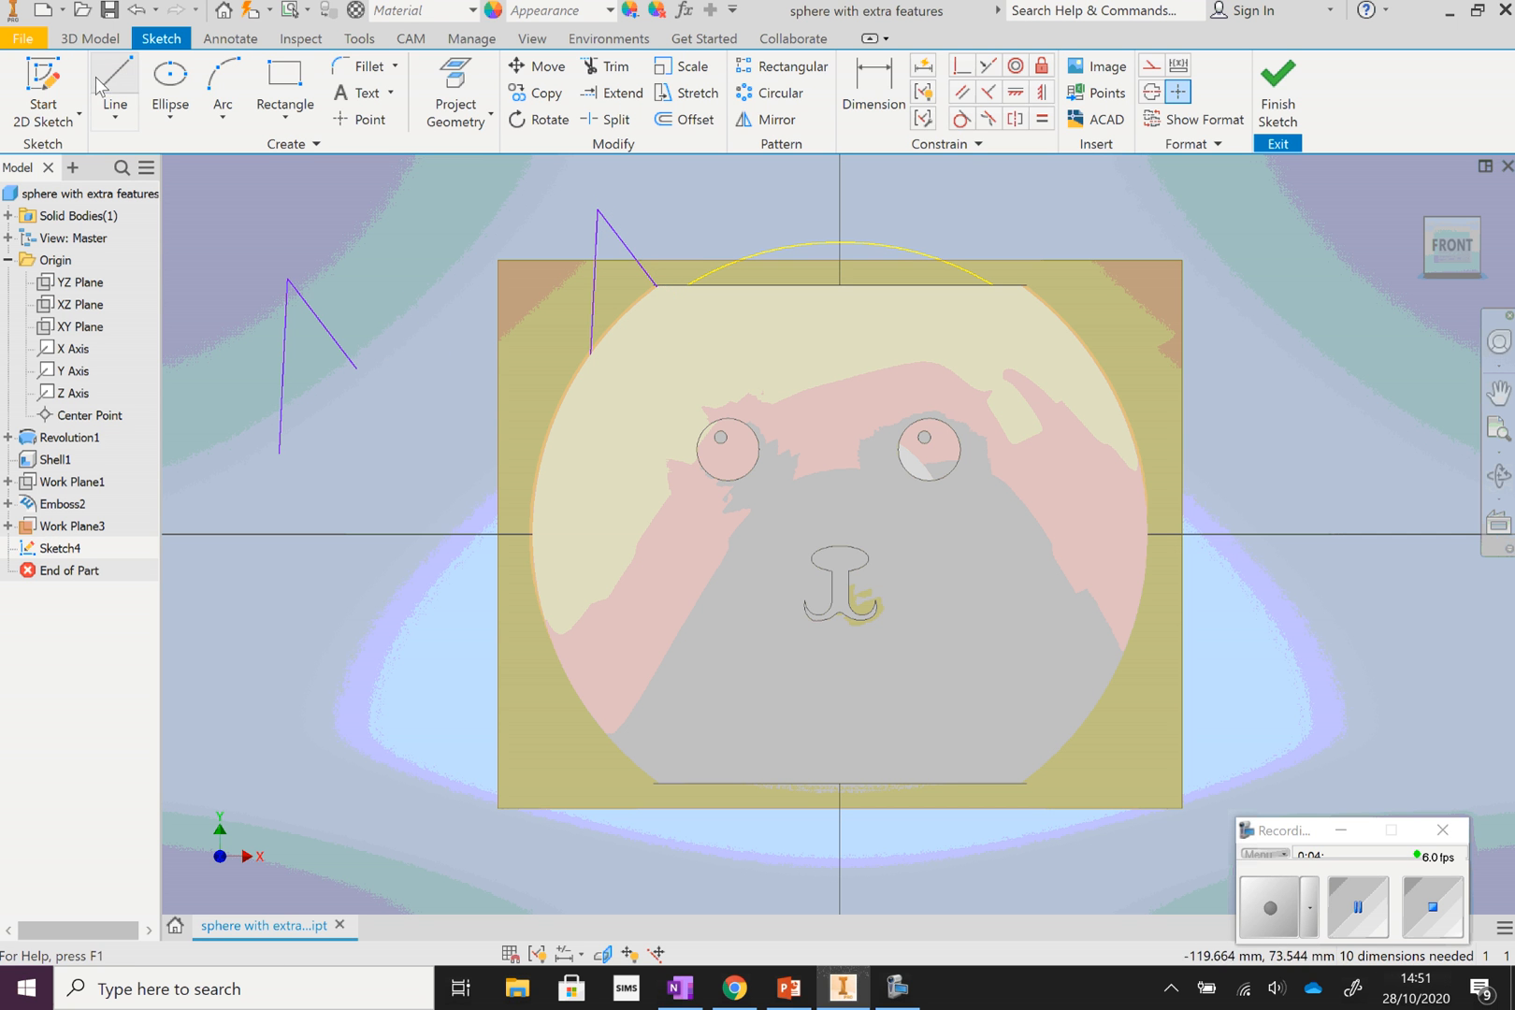
{"action": "left_click", "coordinate": [358, 319]}
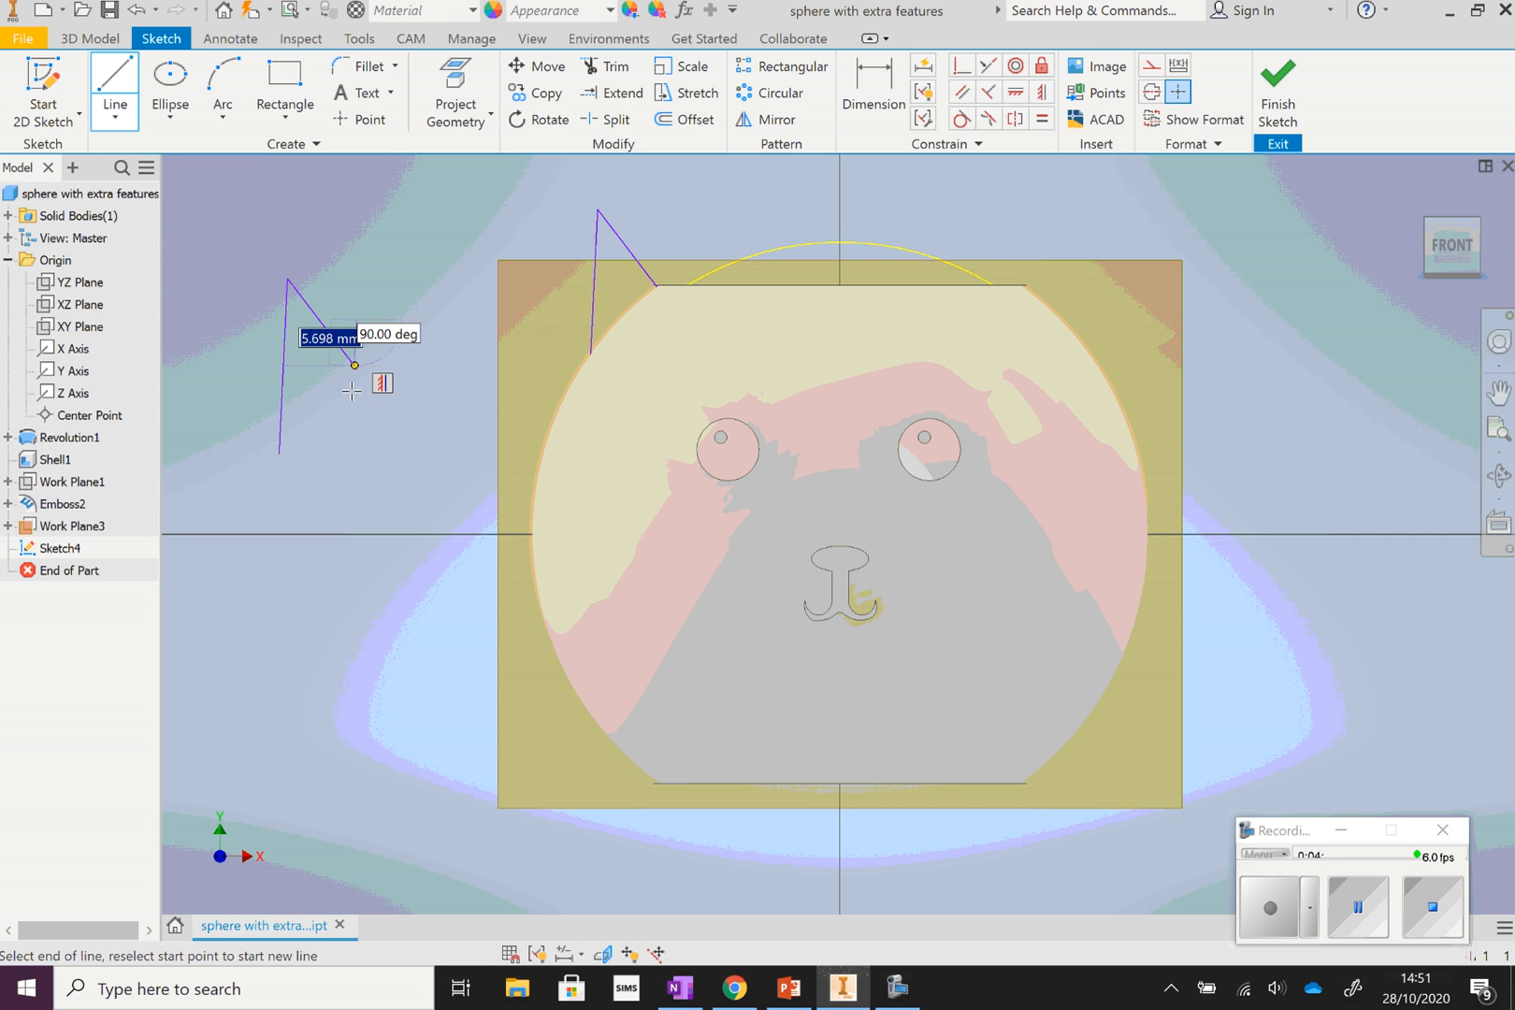
{"action": "left_click", "coordinate": [358, 435]}
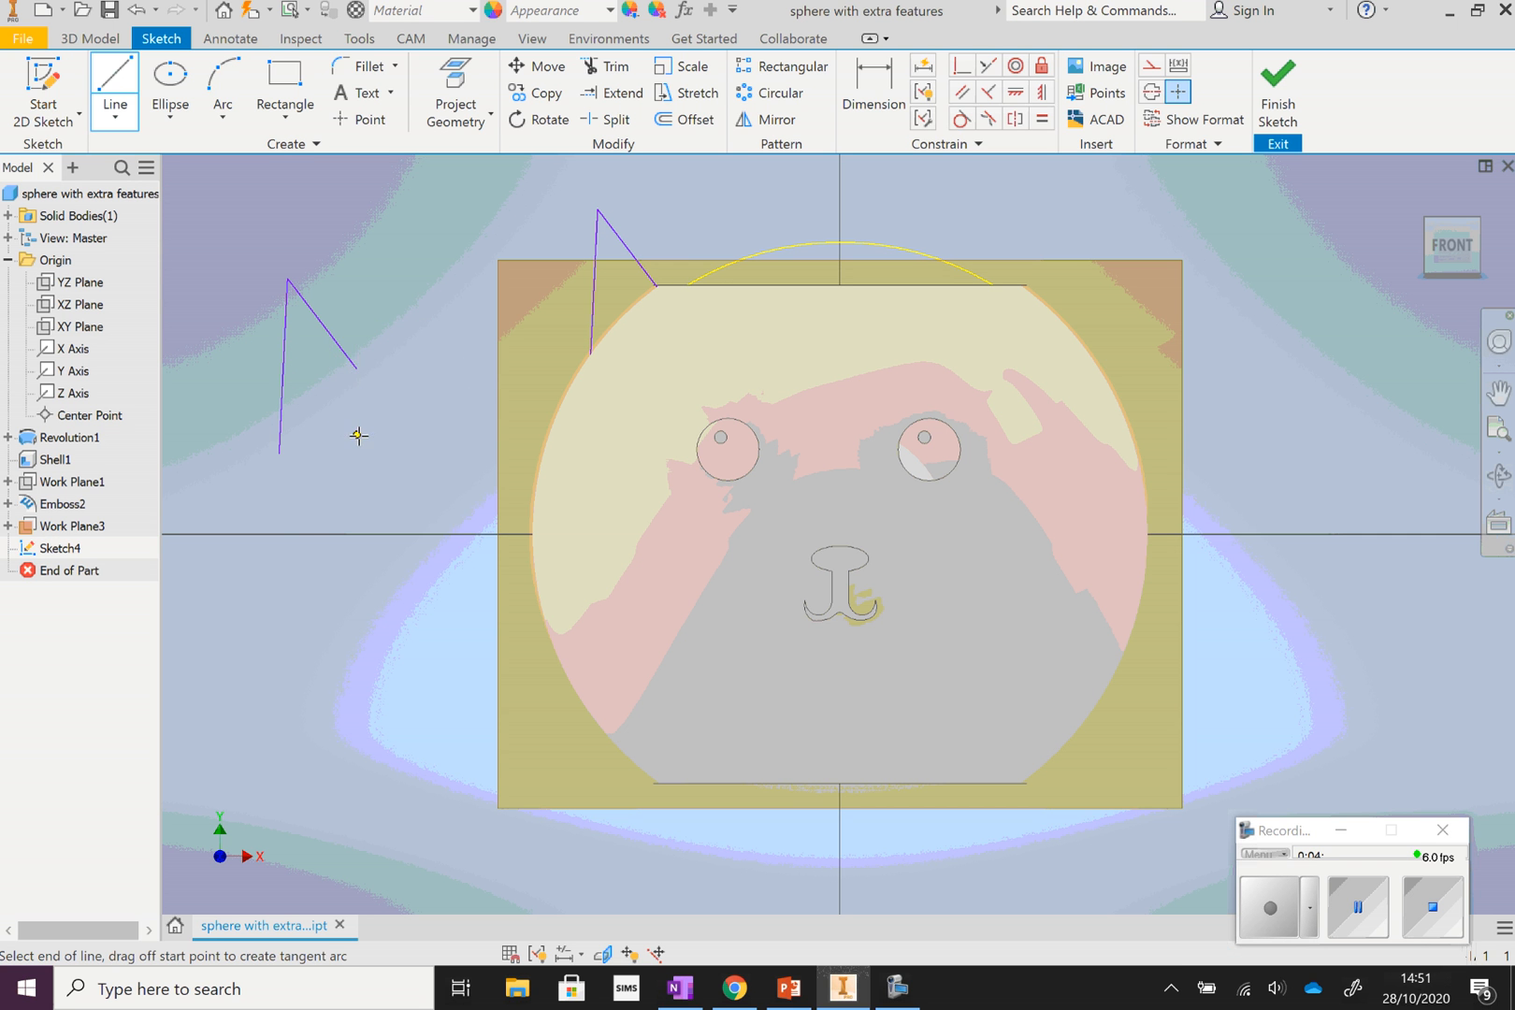
{"action": "right_click", "coordinate": [420, 372]}
{"action": "left_click", "coordinate": [472, 371]}
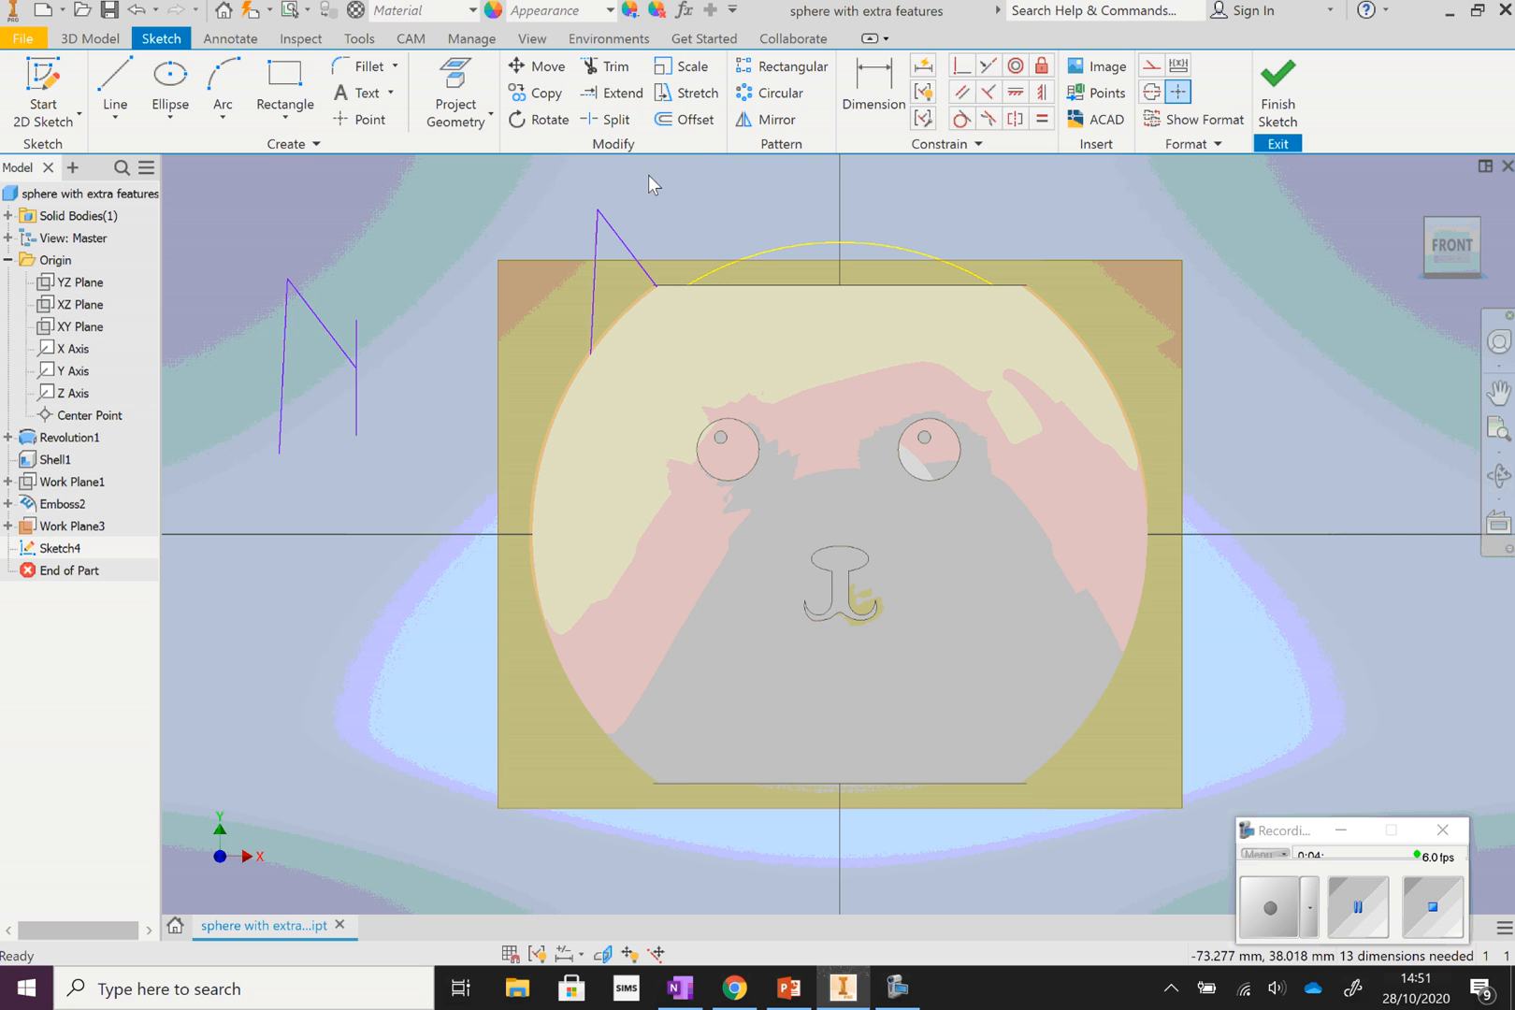
Mirror the copied ear's two lines across the vertical line
{"action": "left_click", "coordinate": [324, 320]}
{"action": "left_click", "coordinate": [286, 360], "text": "ctrl"}
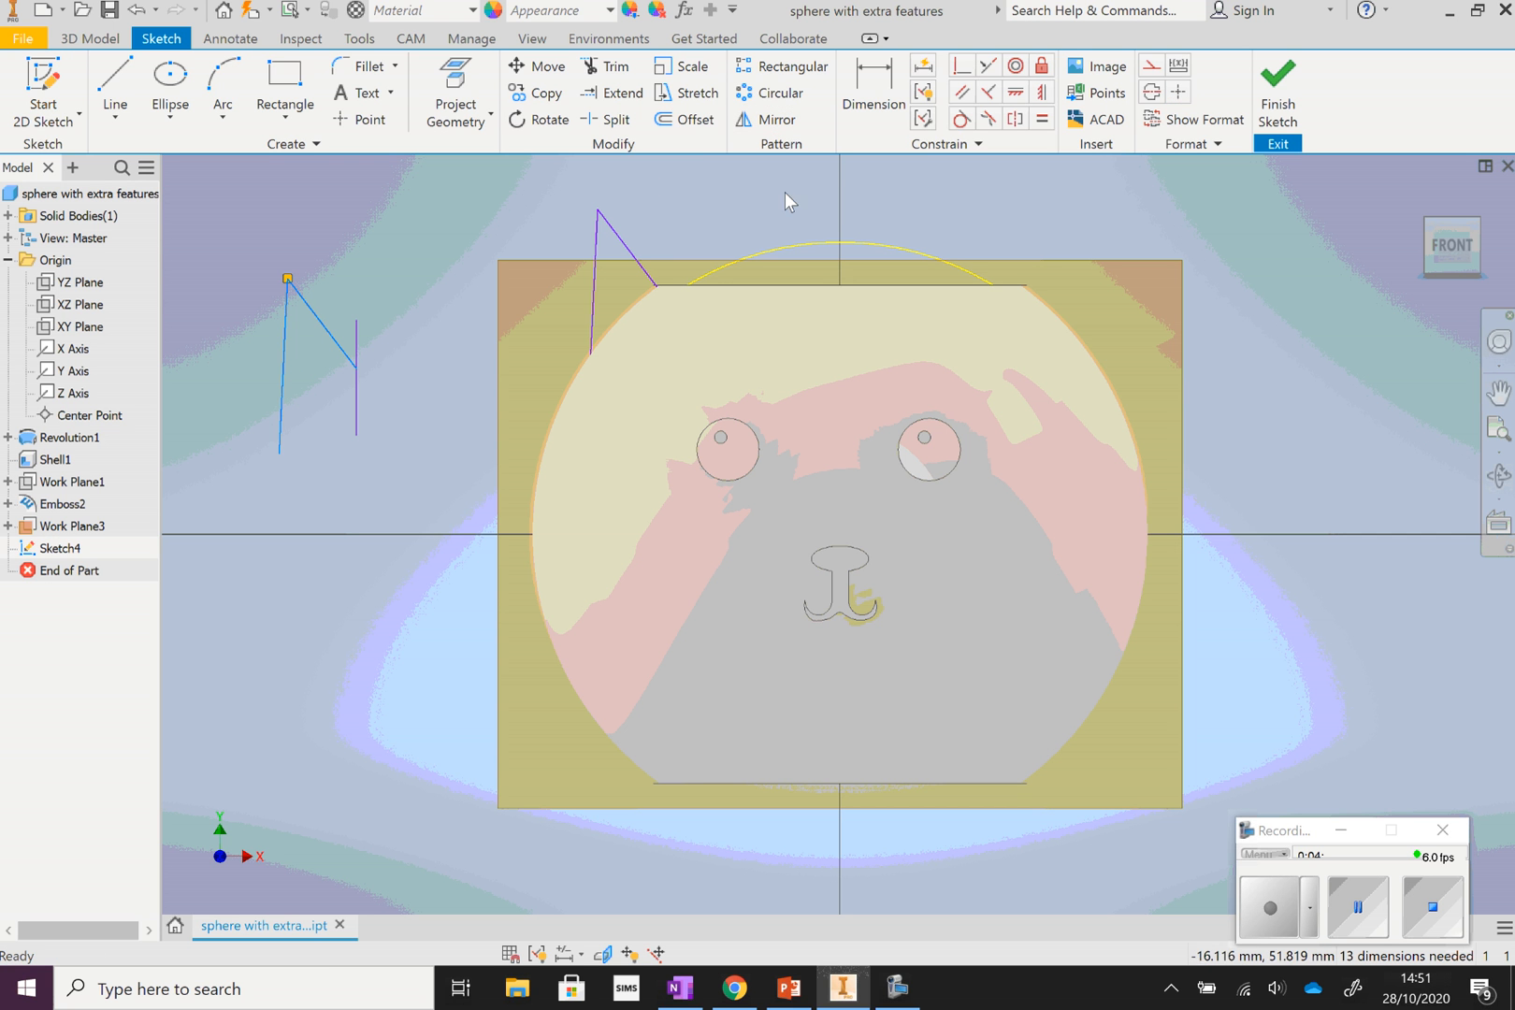
{"action": "left_click", "coordinate": [772, 129]}
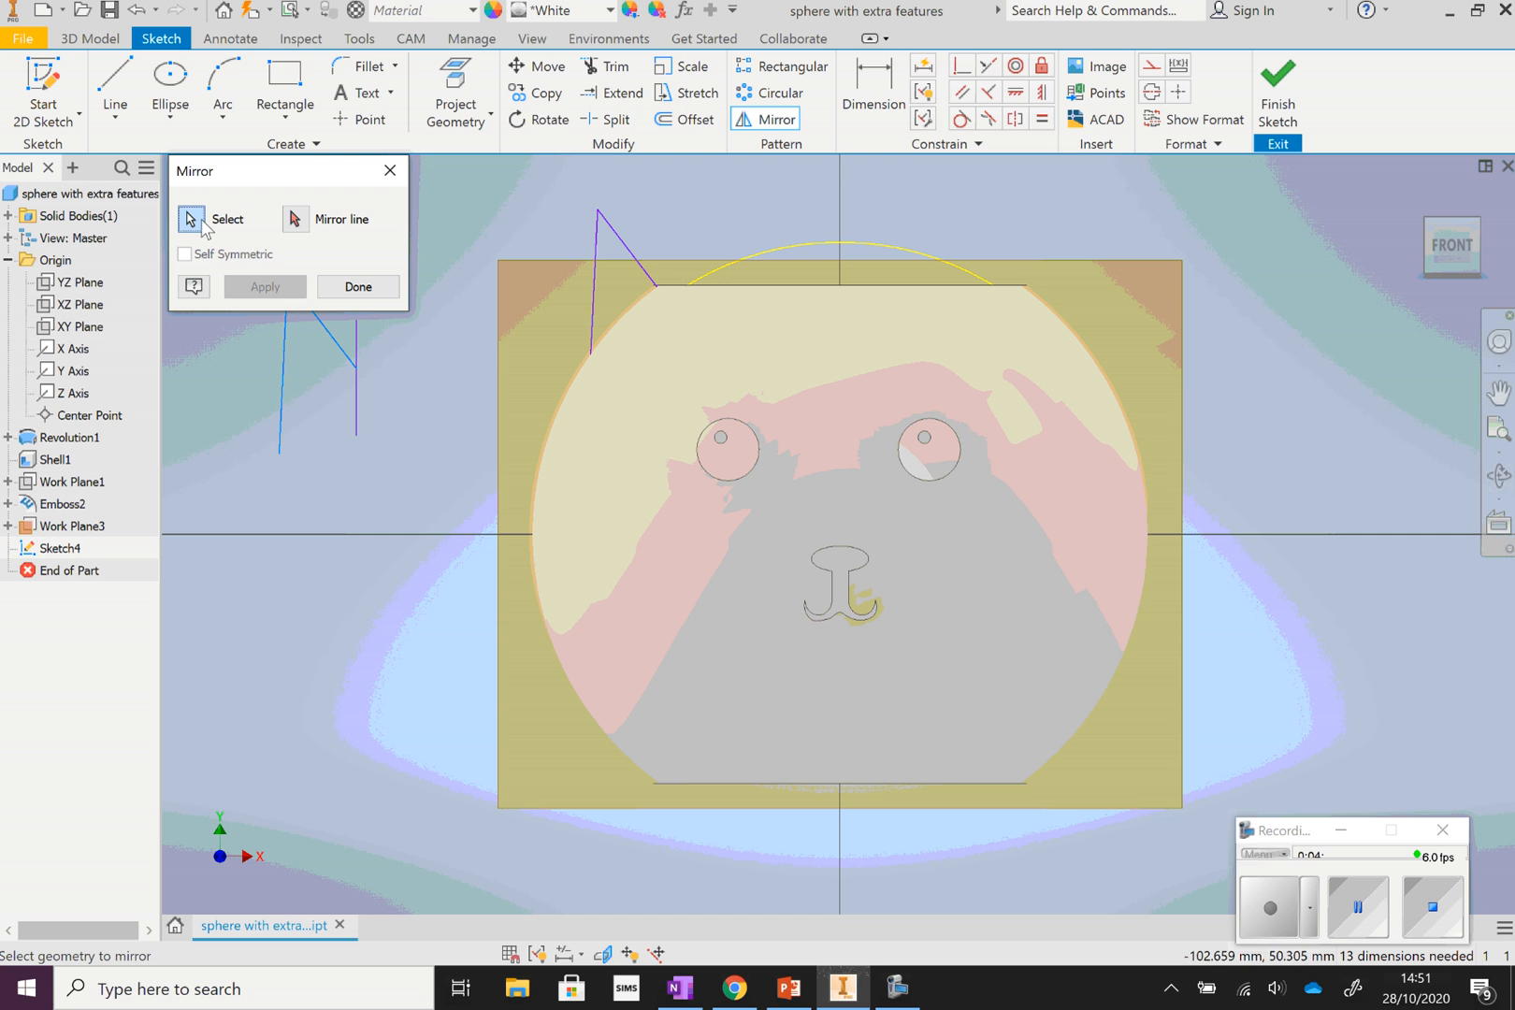
{"action": "left_click", "coordinate": [327, 224]}
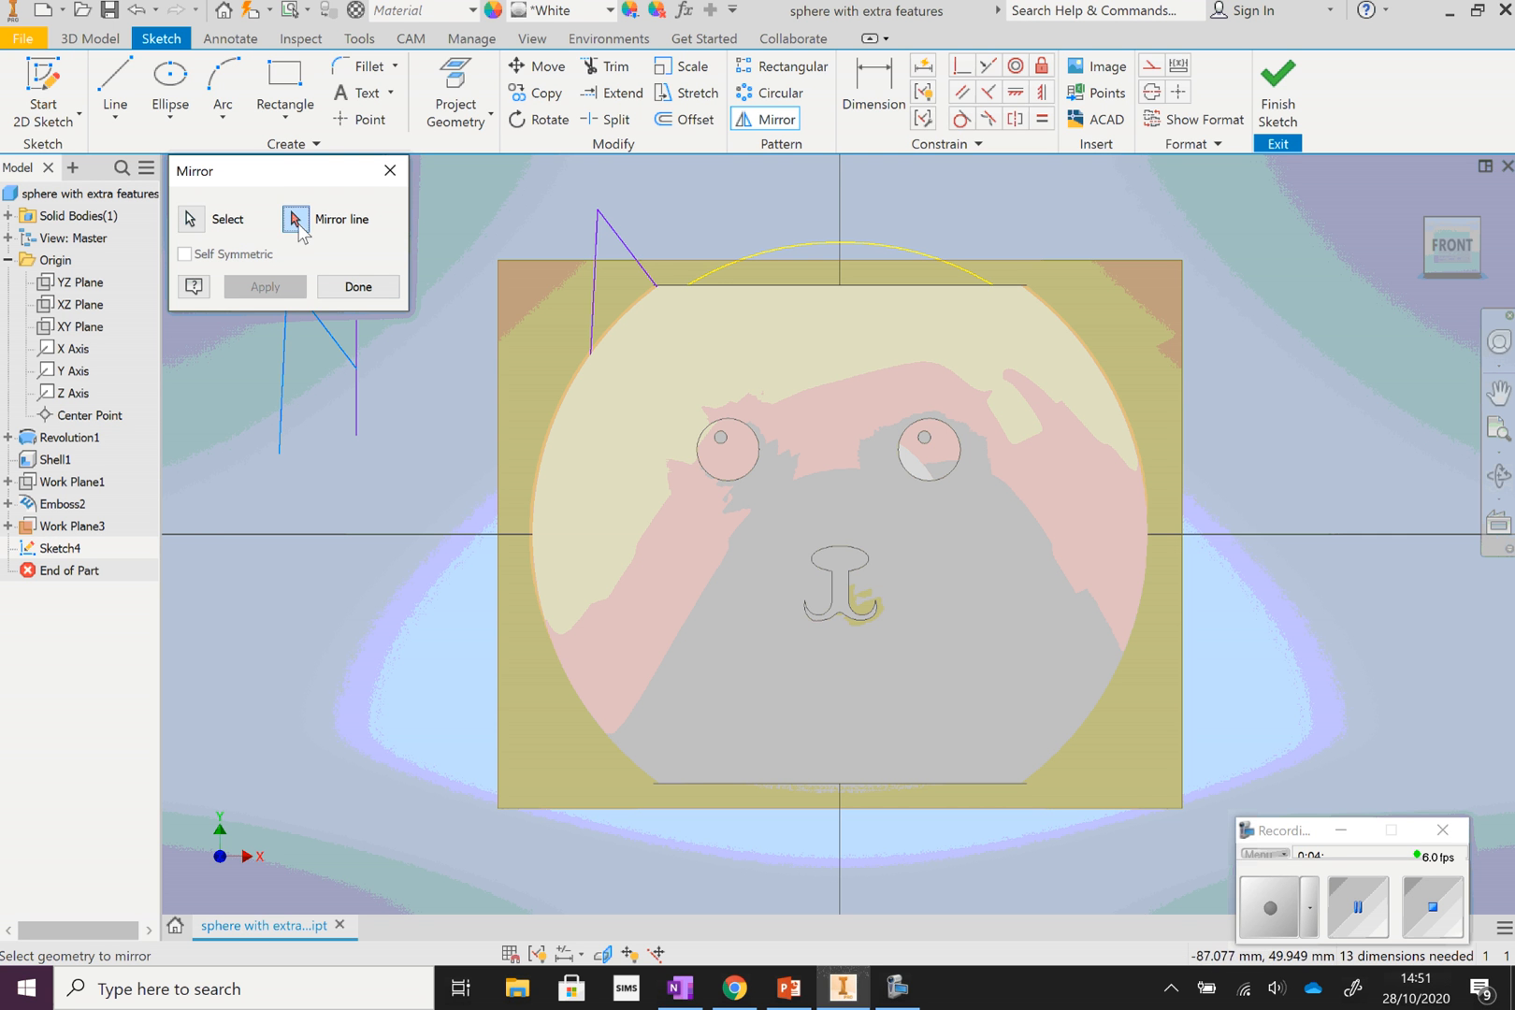
{"action": "left_click", "coordinate": [361, 385]}
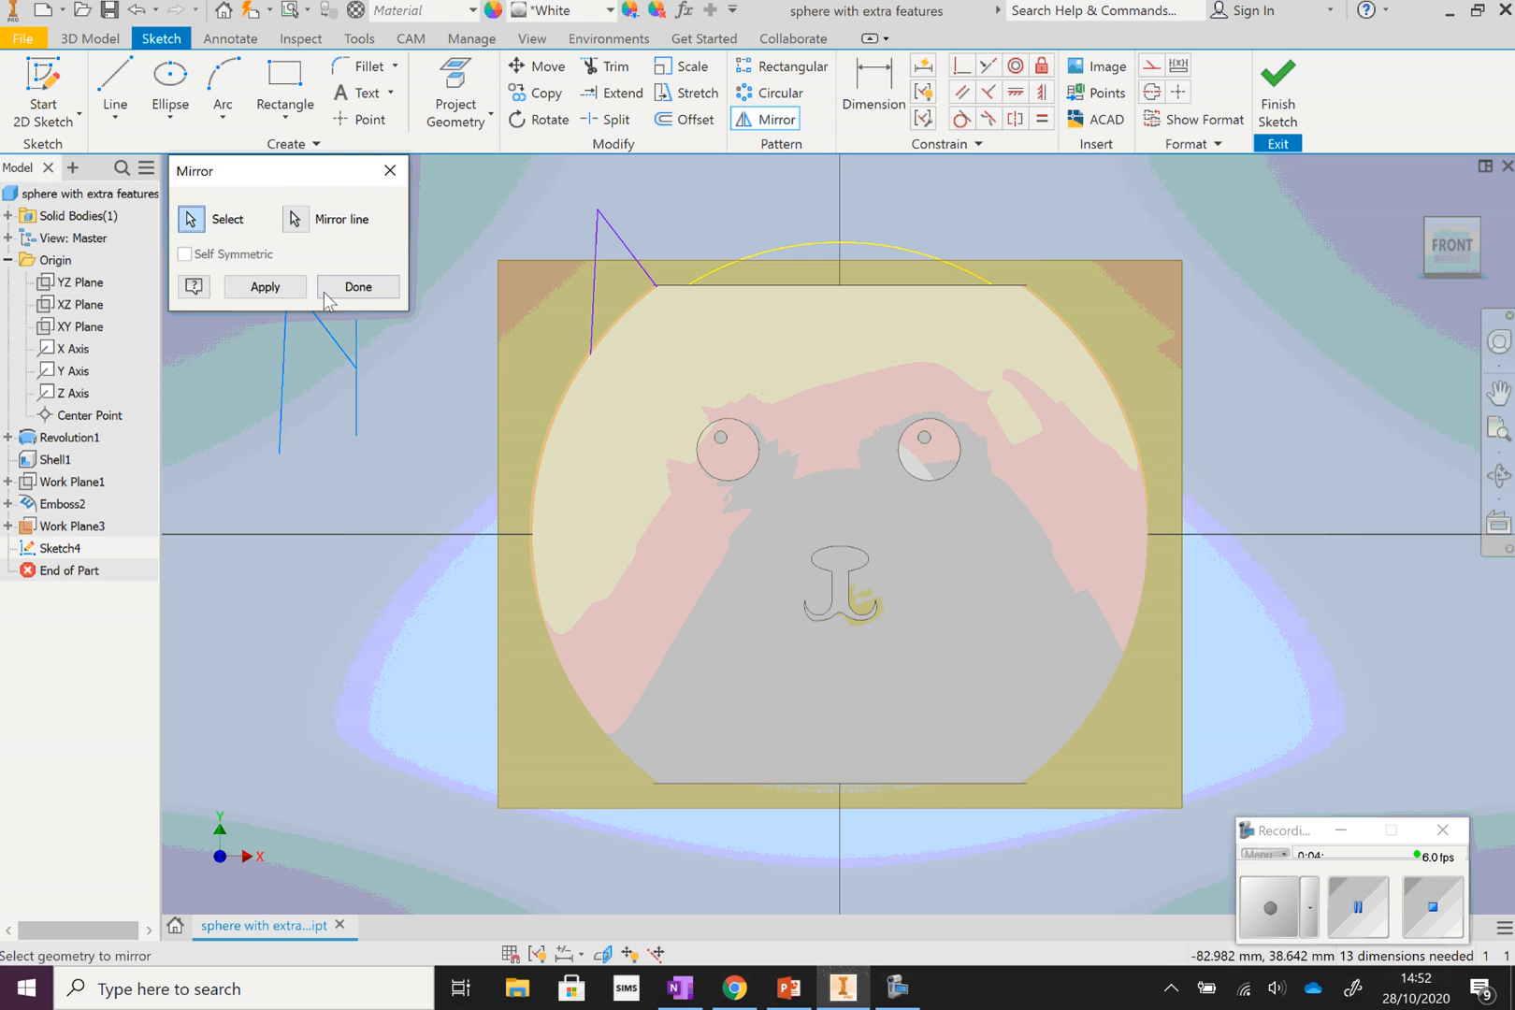
{"action": "left_click", "coordinate": [290, 286]}
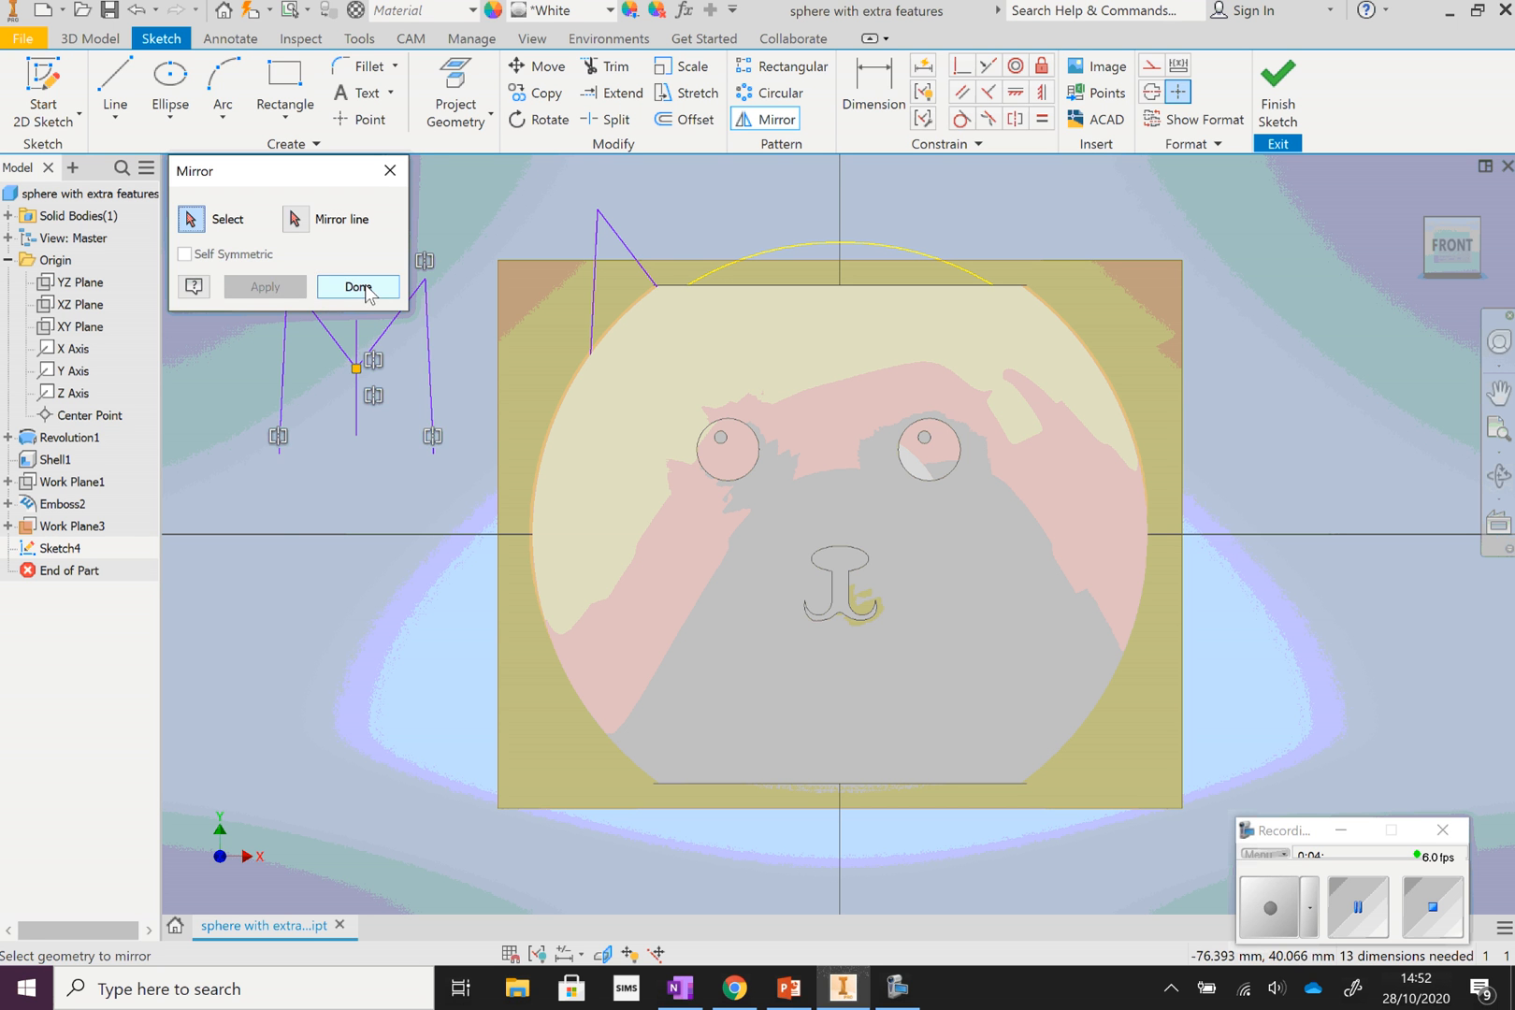
{"action": "left_click", "coordinate": [358, 287]}
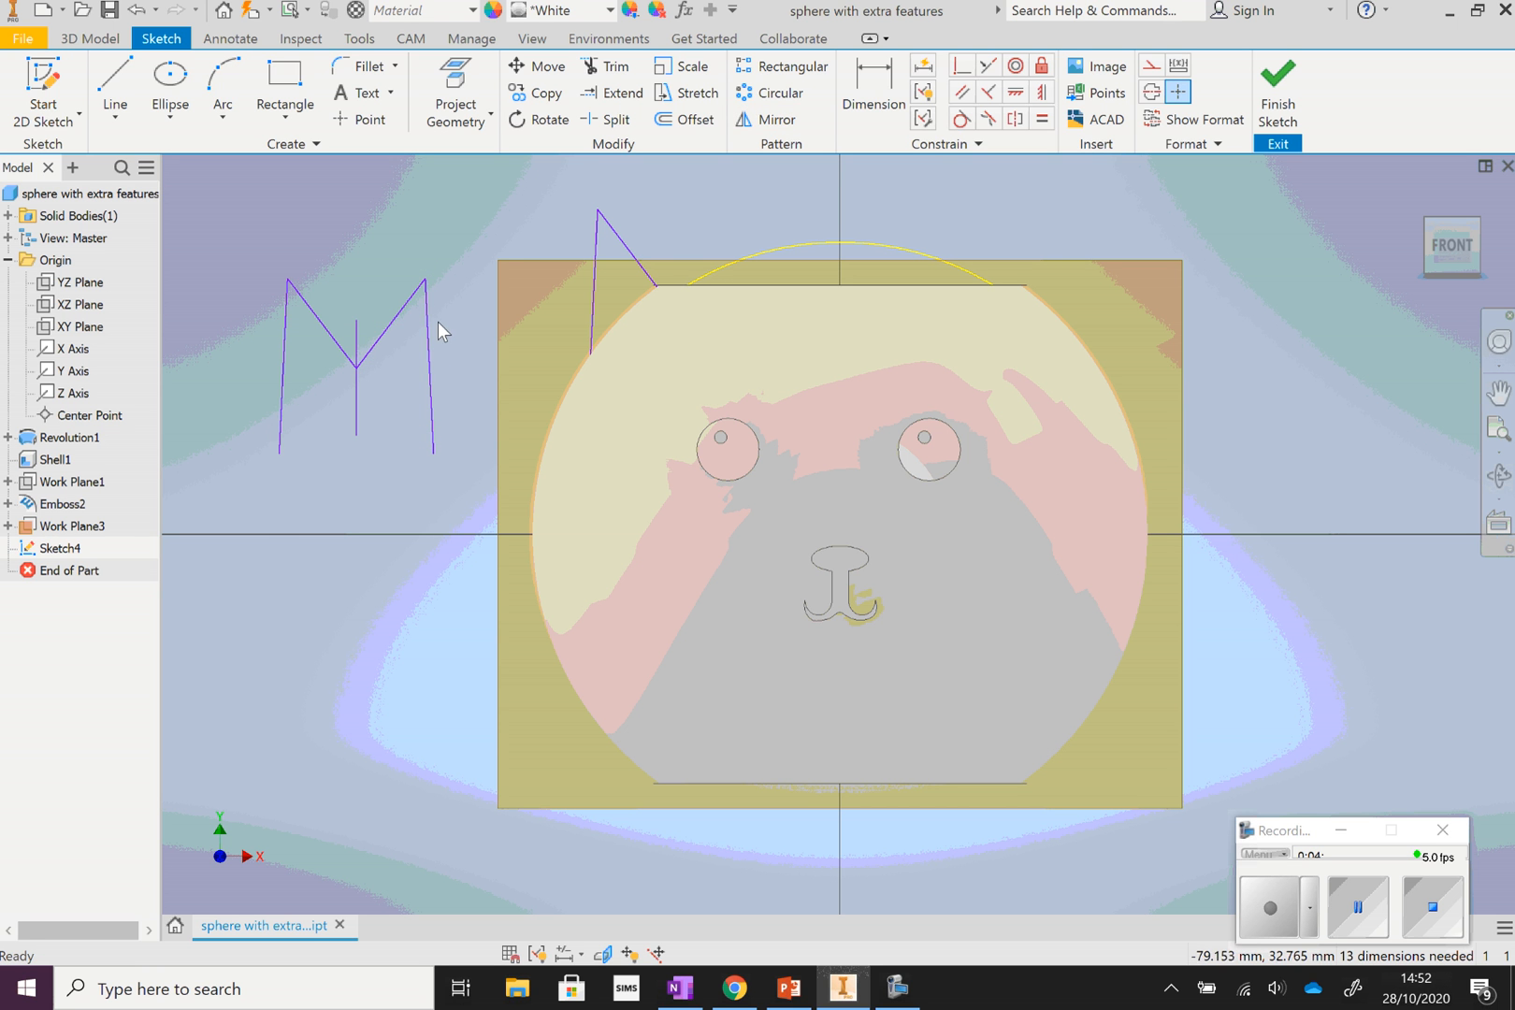
Delete the vertical mirror line and the copied ear's two lines, keeping only the mirrored ear
{"action": "right_click", "coordinate": [374, 245]}
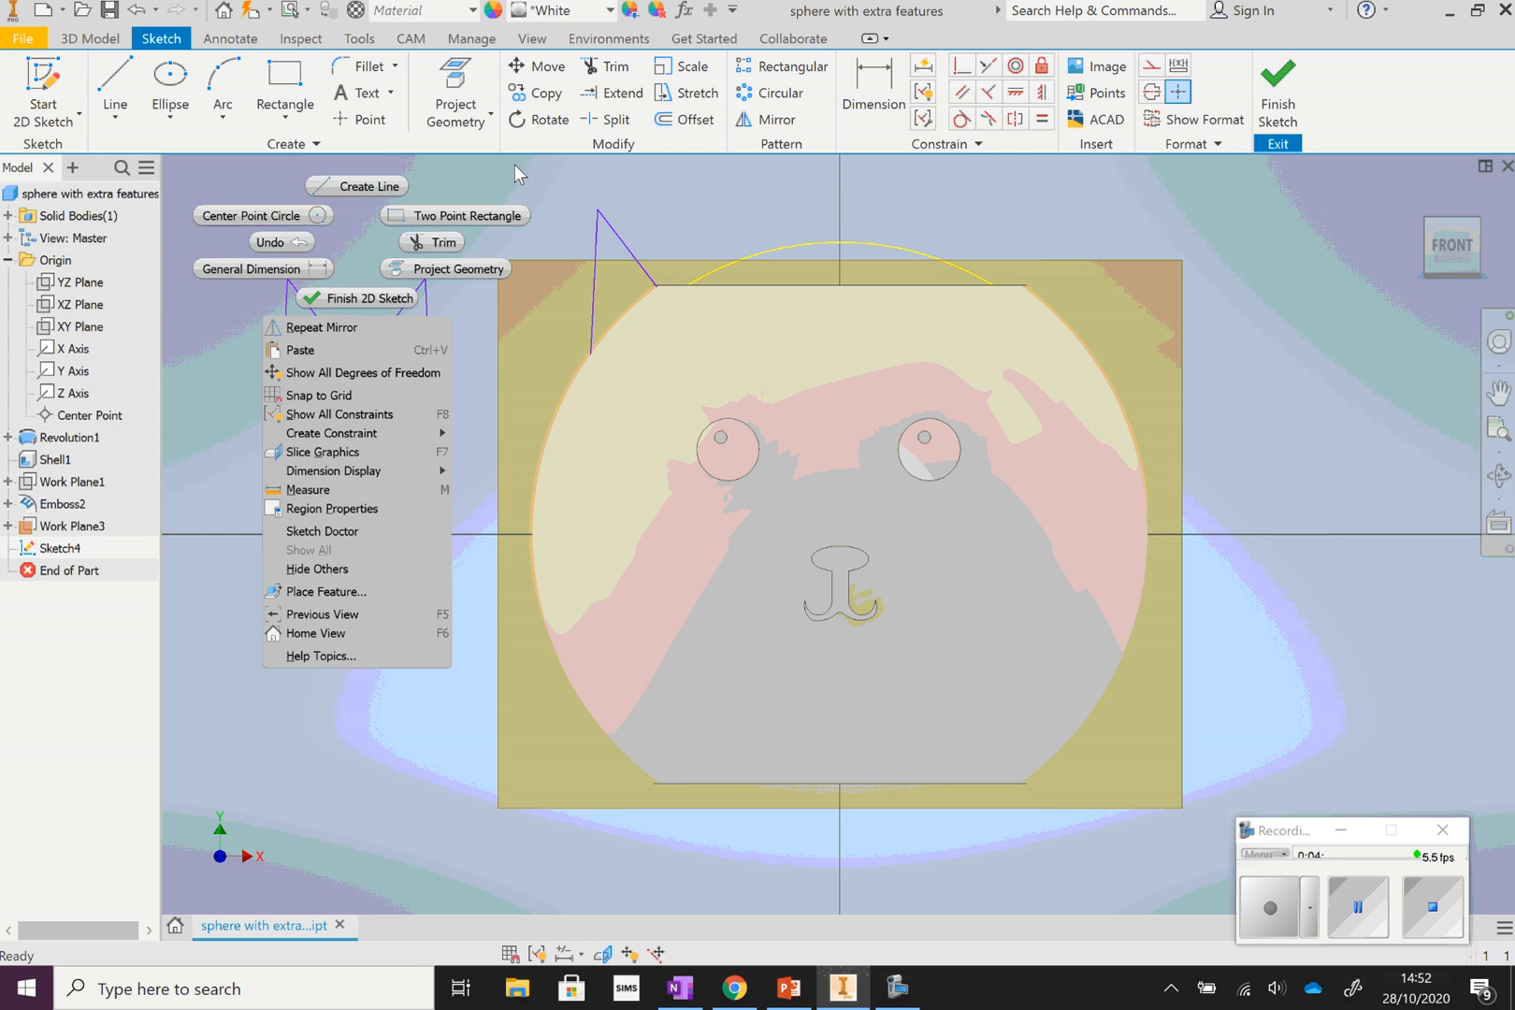
{"action": "left_click", "coordinate": [426, 243]}
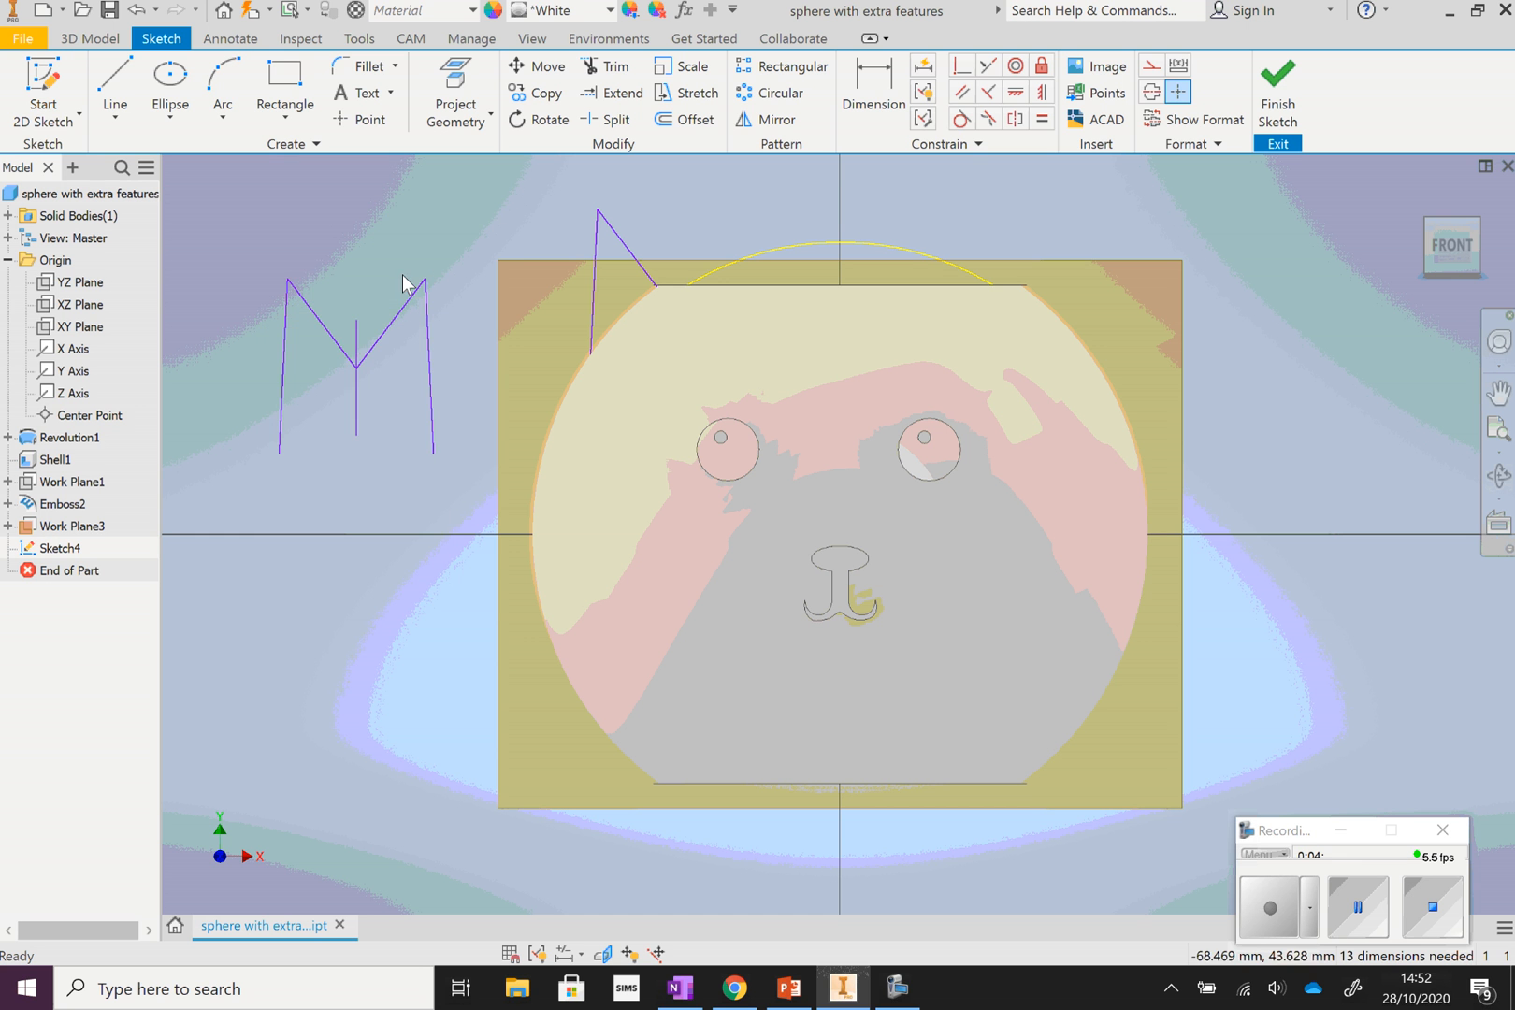
{"action": "left_click", "coordinate": [358, 402]}
{"action": "left_click", "coordinate": [316, 316]}
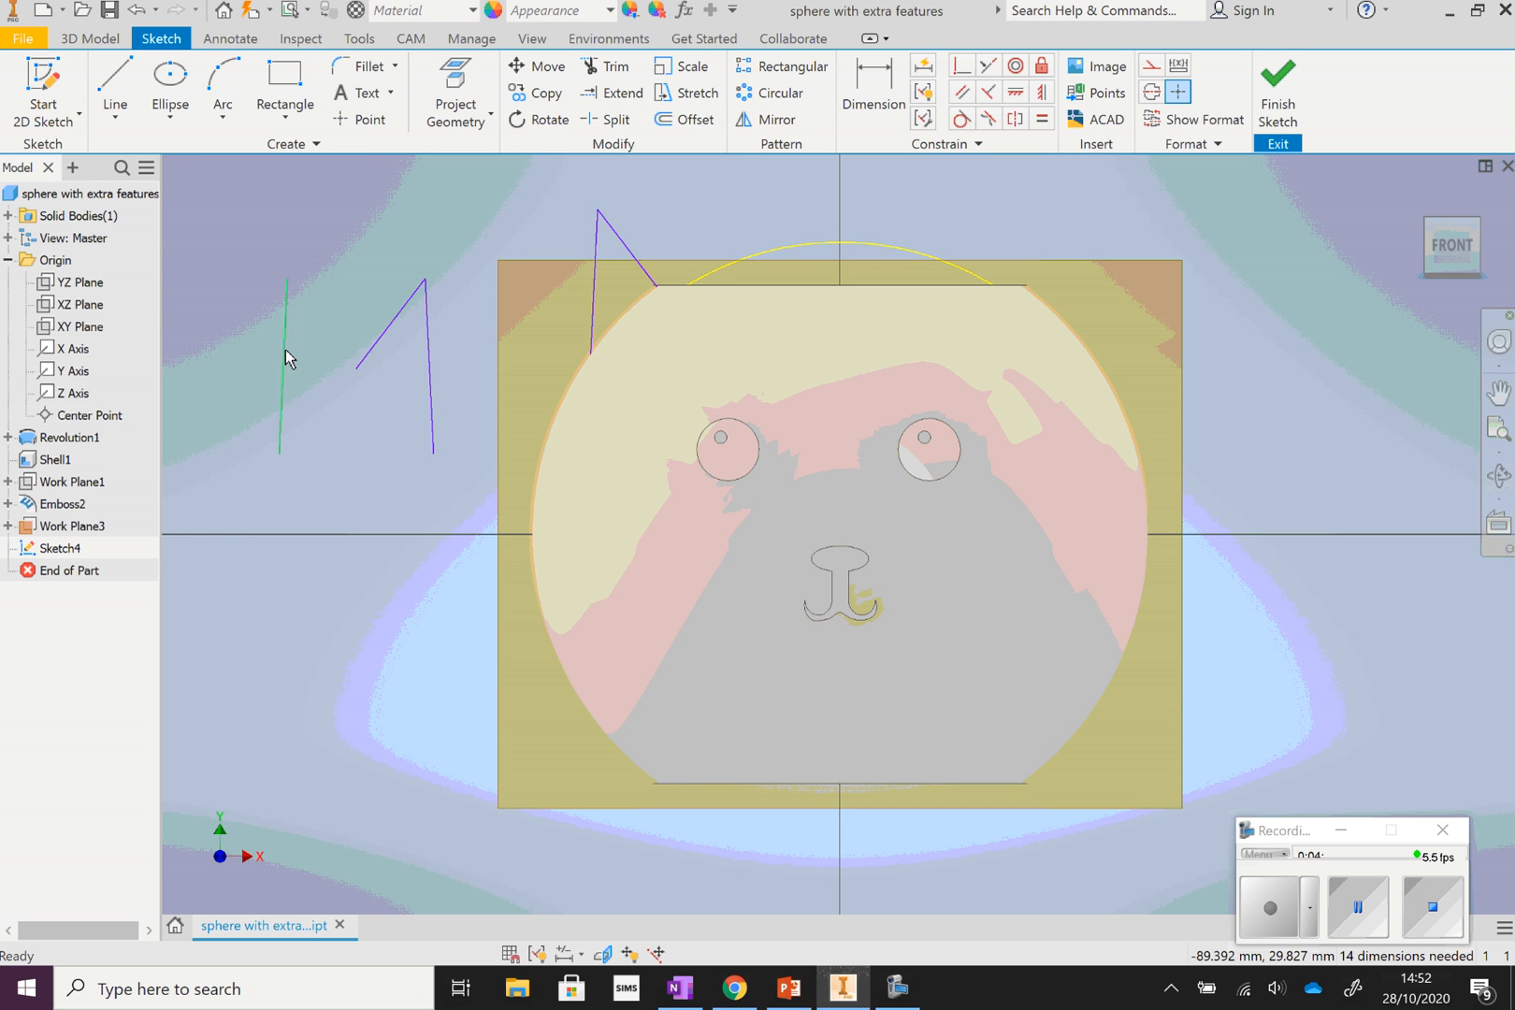
{"action": "left_click", "coordinate": [285, 349]}
Move the mirrored ear onto the planter's upper right edge, opposite the left ear
{"action": "left_click", "coordinate": [391, 330]}
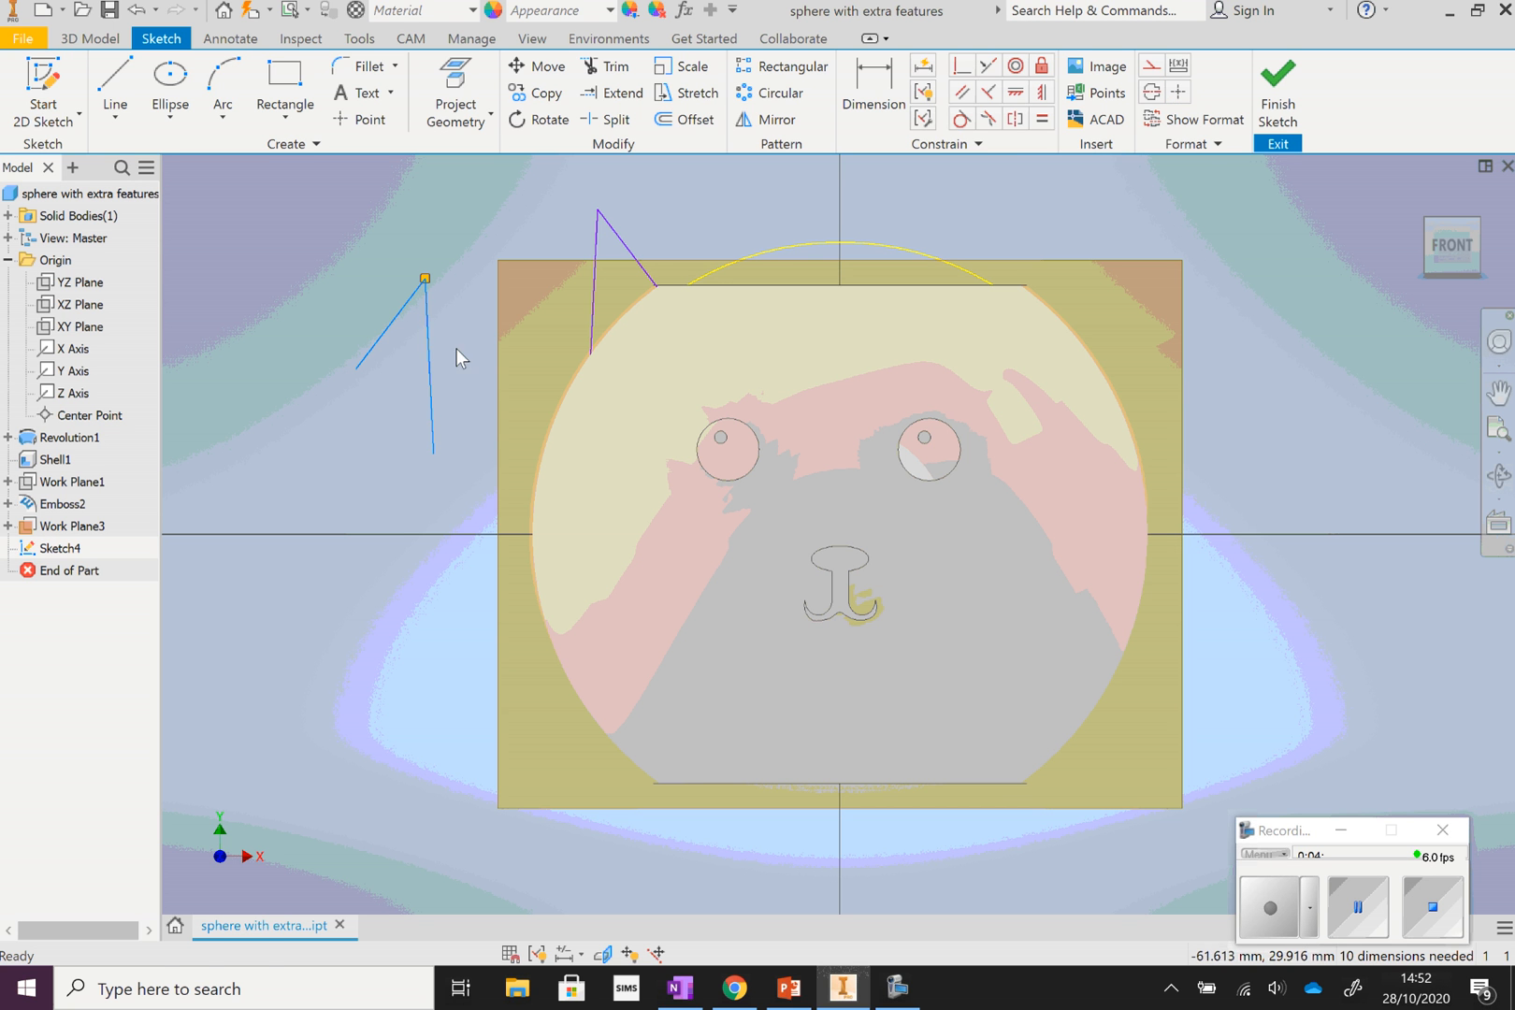
{"action": "left_click_drag", "start_coordinate": [429, 352], "coordinate": [1076, 293]}
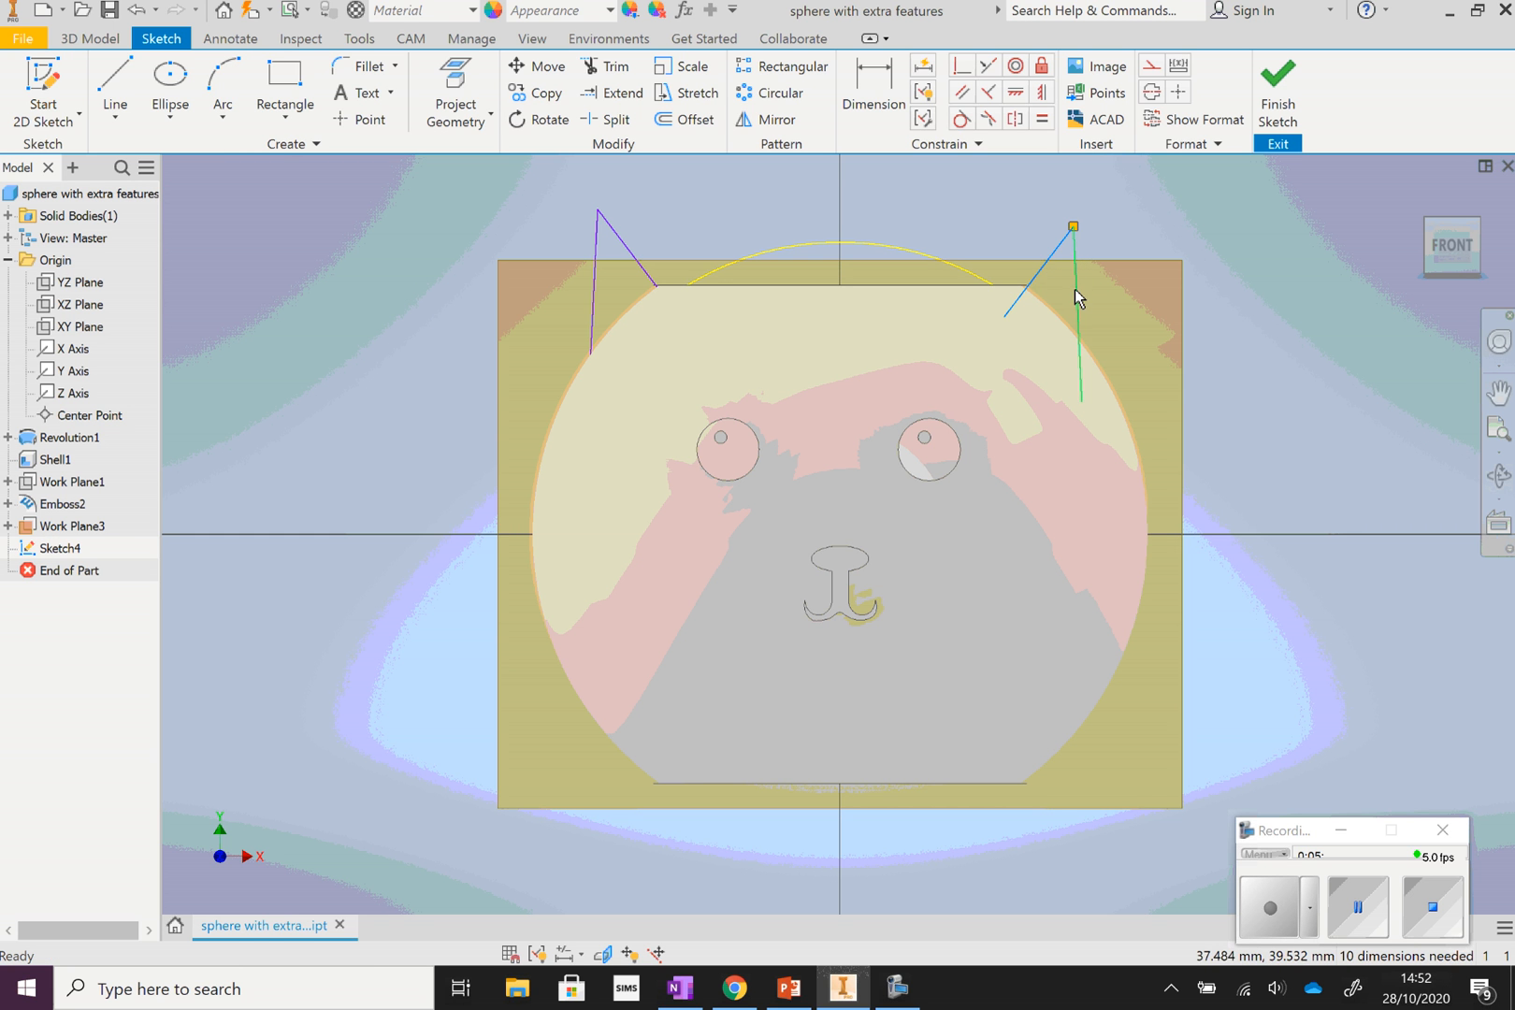
{"action": "left_click_drag", "start_coordinate": [1075, 289], "coordinate": [1078, 300]}
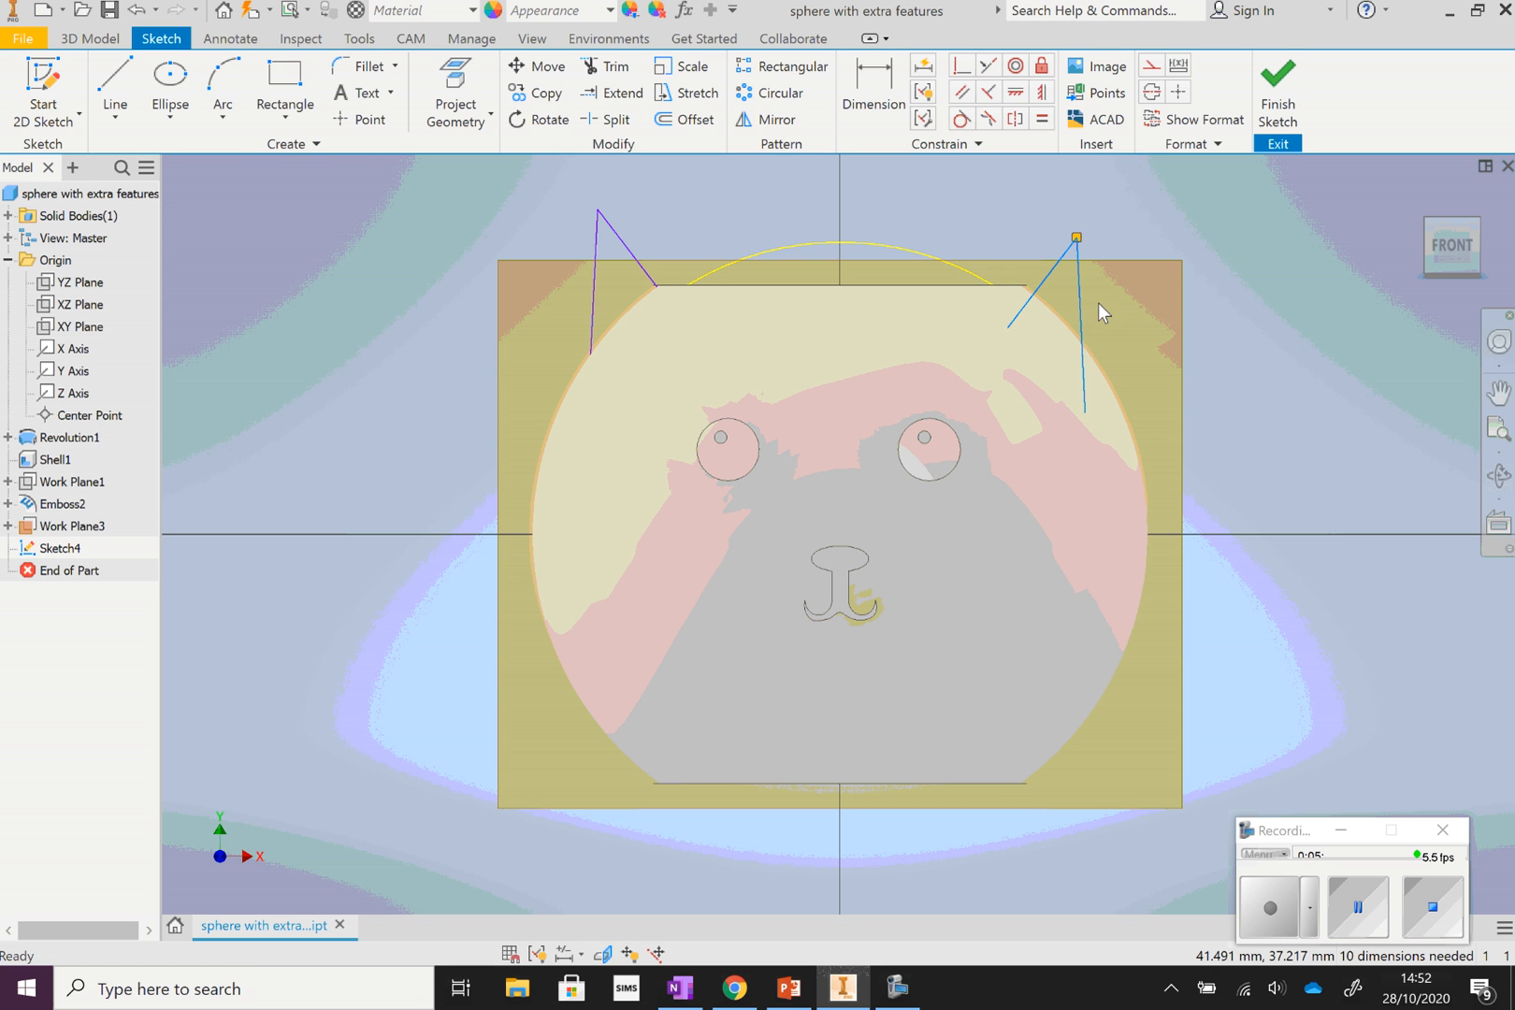
Undo the copied and mirrored ear edits back to the originally sketched right ear
{"action": "key", "text": "ctrl+z"}
{"action": "key", "text": "ctrl+z"}
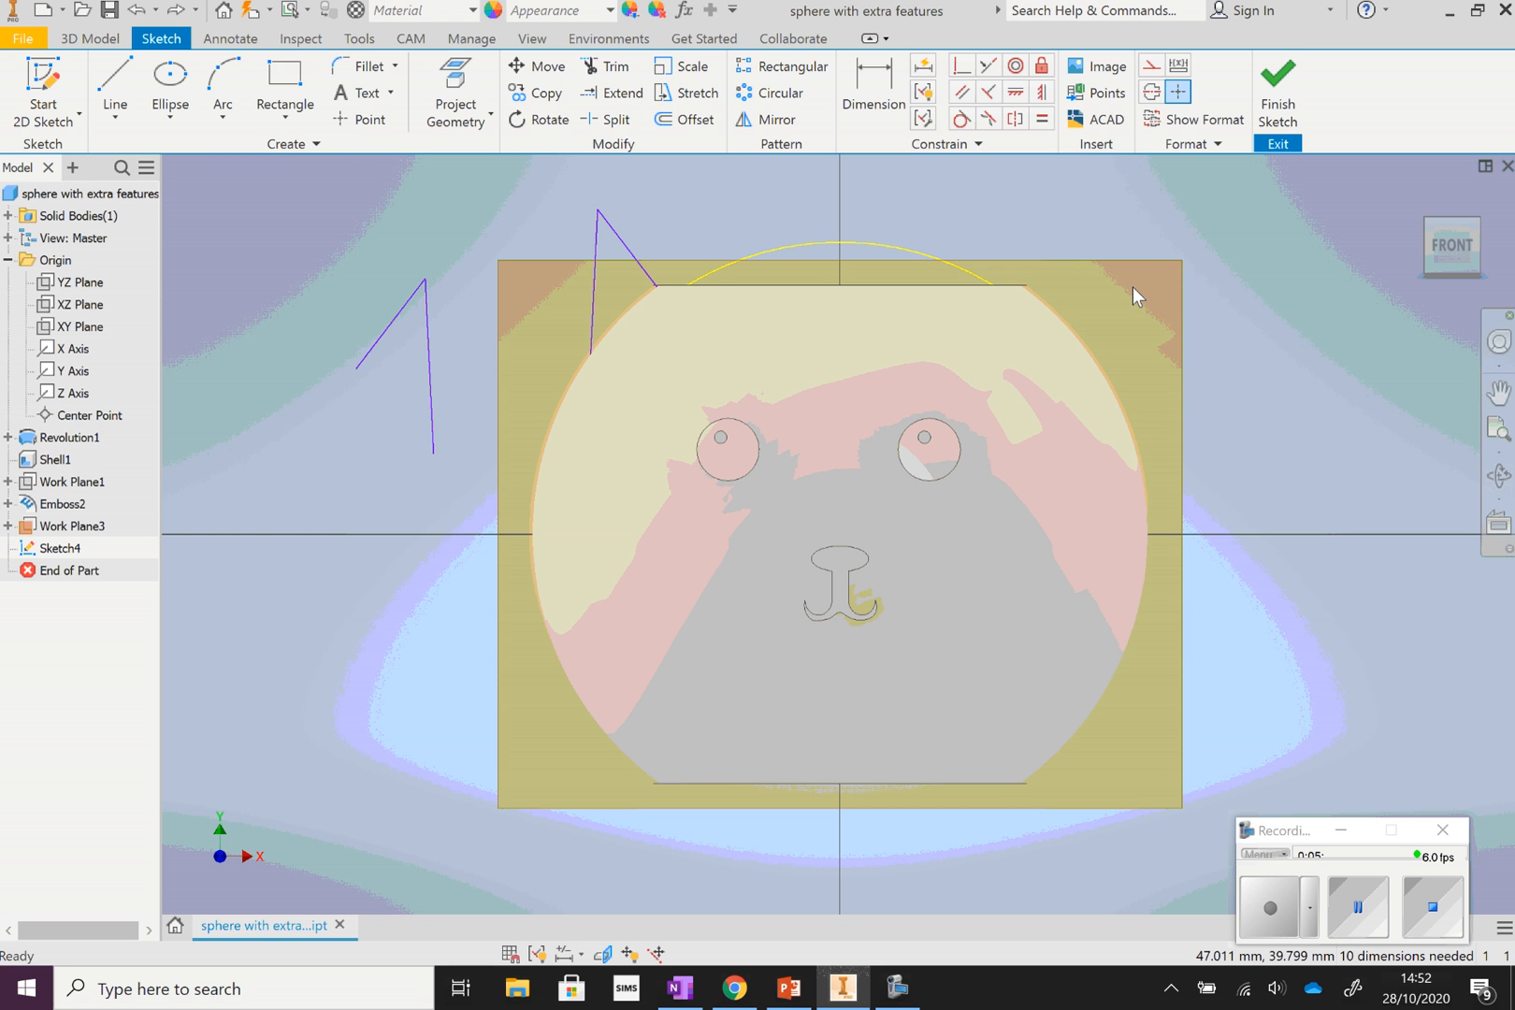
{"action": "key", "text": "ctrl+z"}
{"action": "key", "text": "ctrl+z"}
{"action": "key", "text": "ctrl+z"}
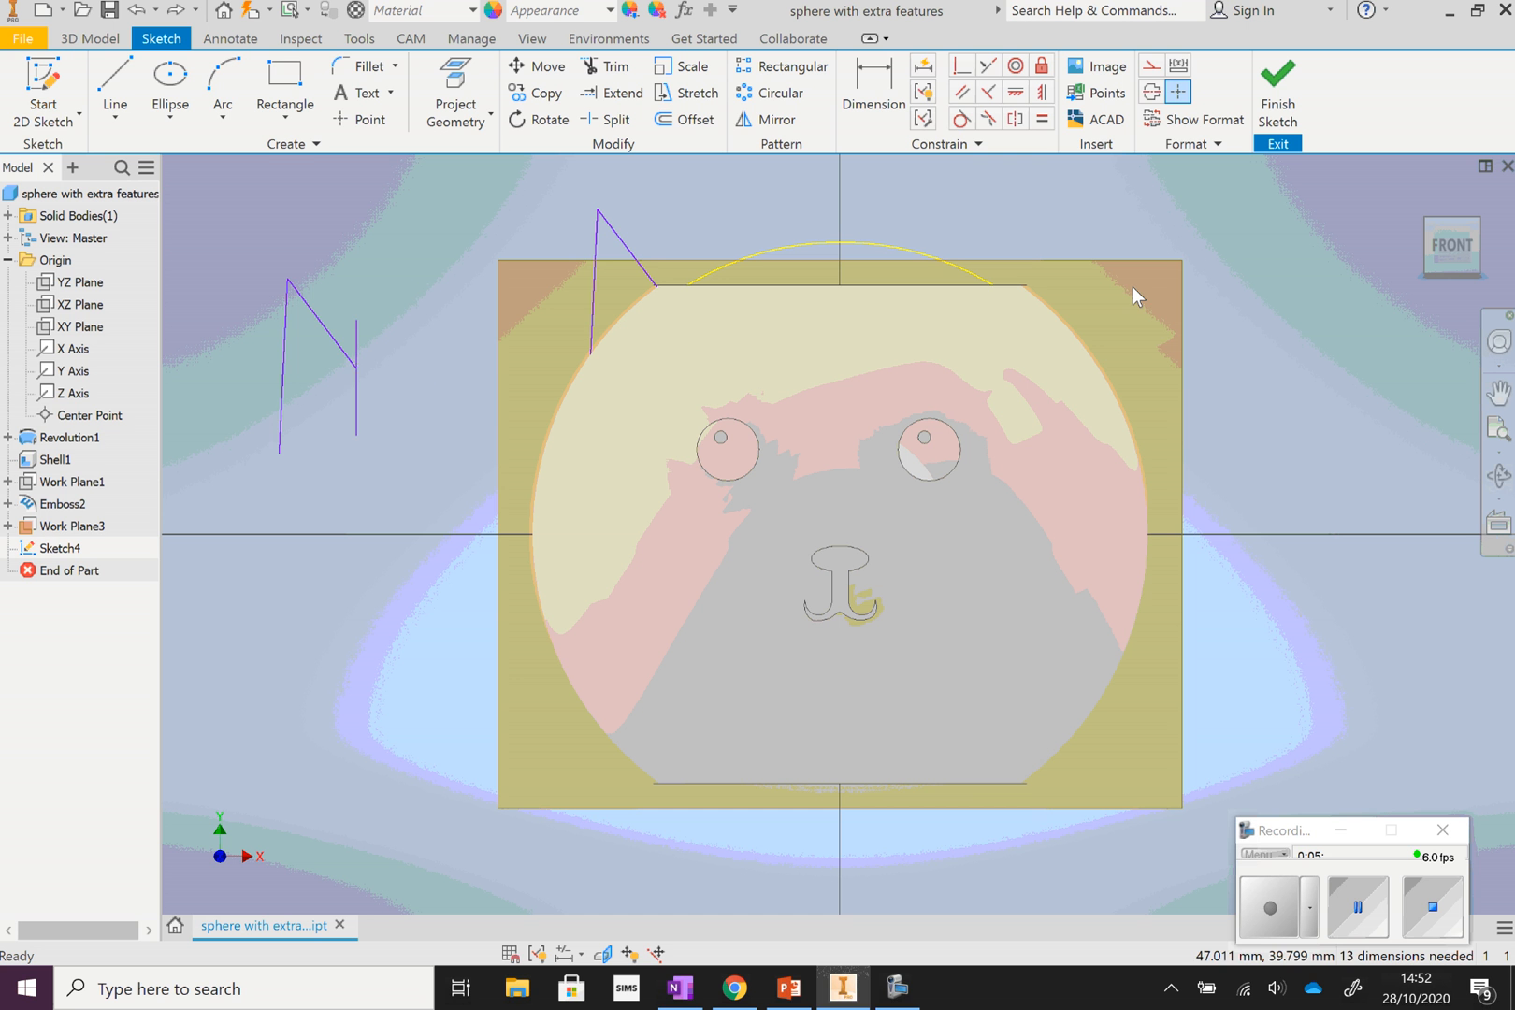
{"action": "key", "text": "ctrl+z"}
{"action": "key", "text": "ctrl+z"}
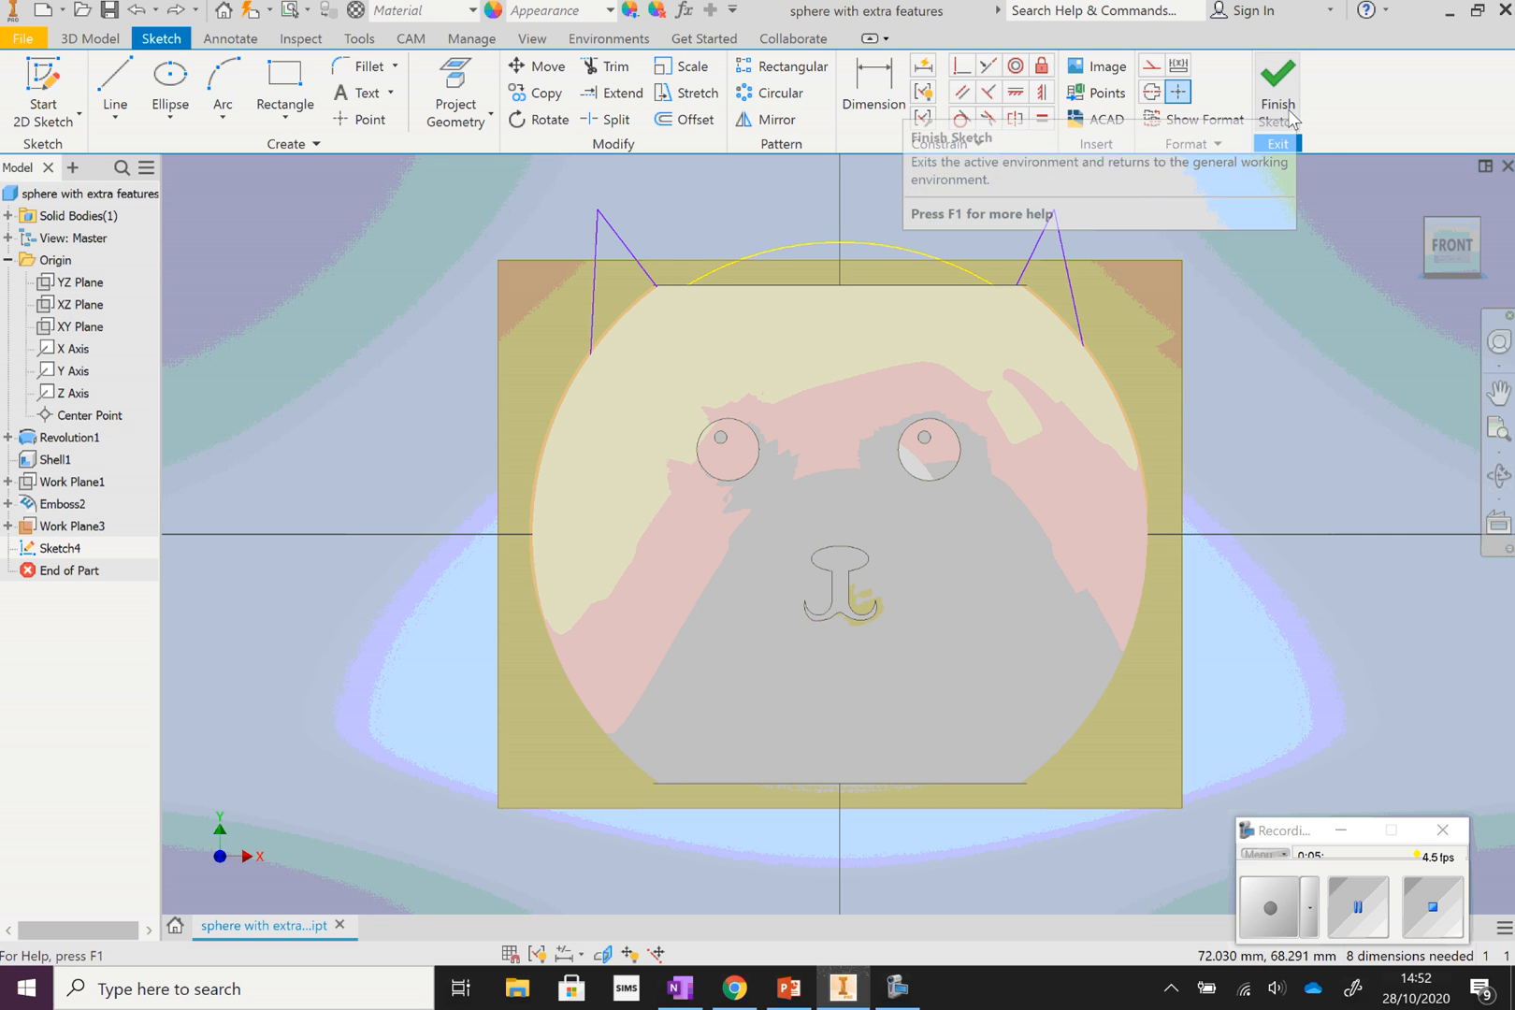
Finish the sketch containing the two ear outlines
{"action": "left_click", "coordinate": [880, 250]}
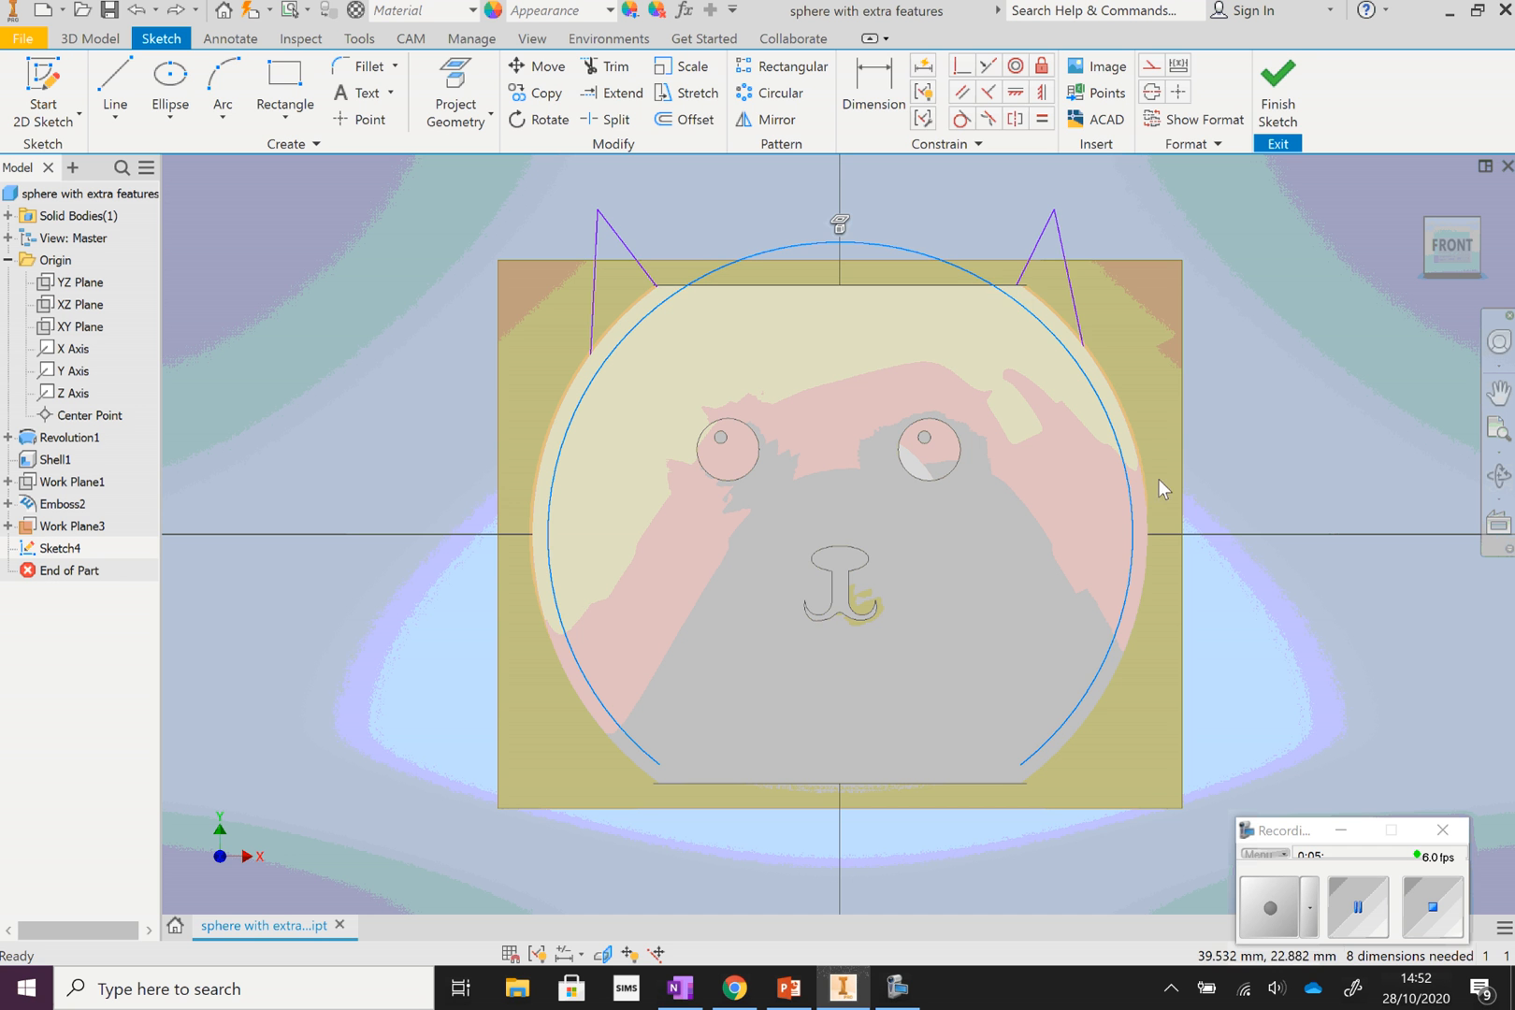
{"action": "left_click", "coordinate": [1276, 112]}
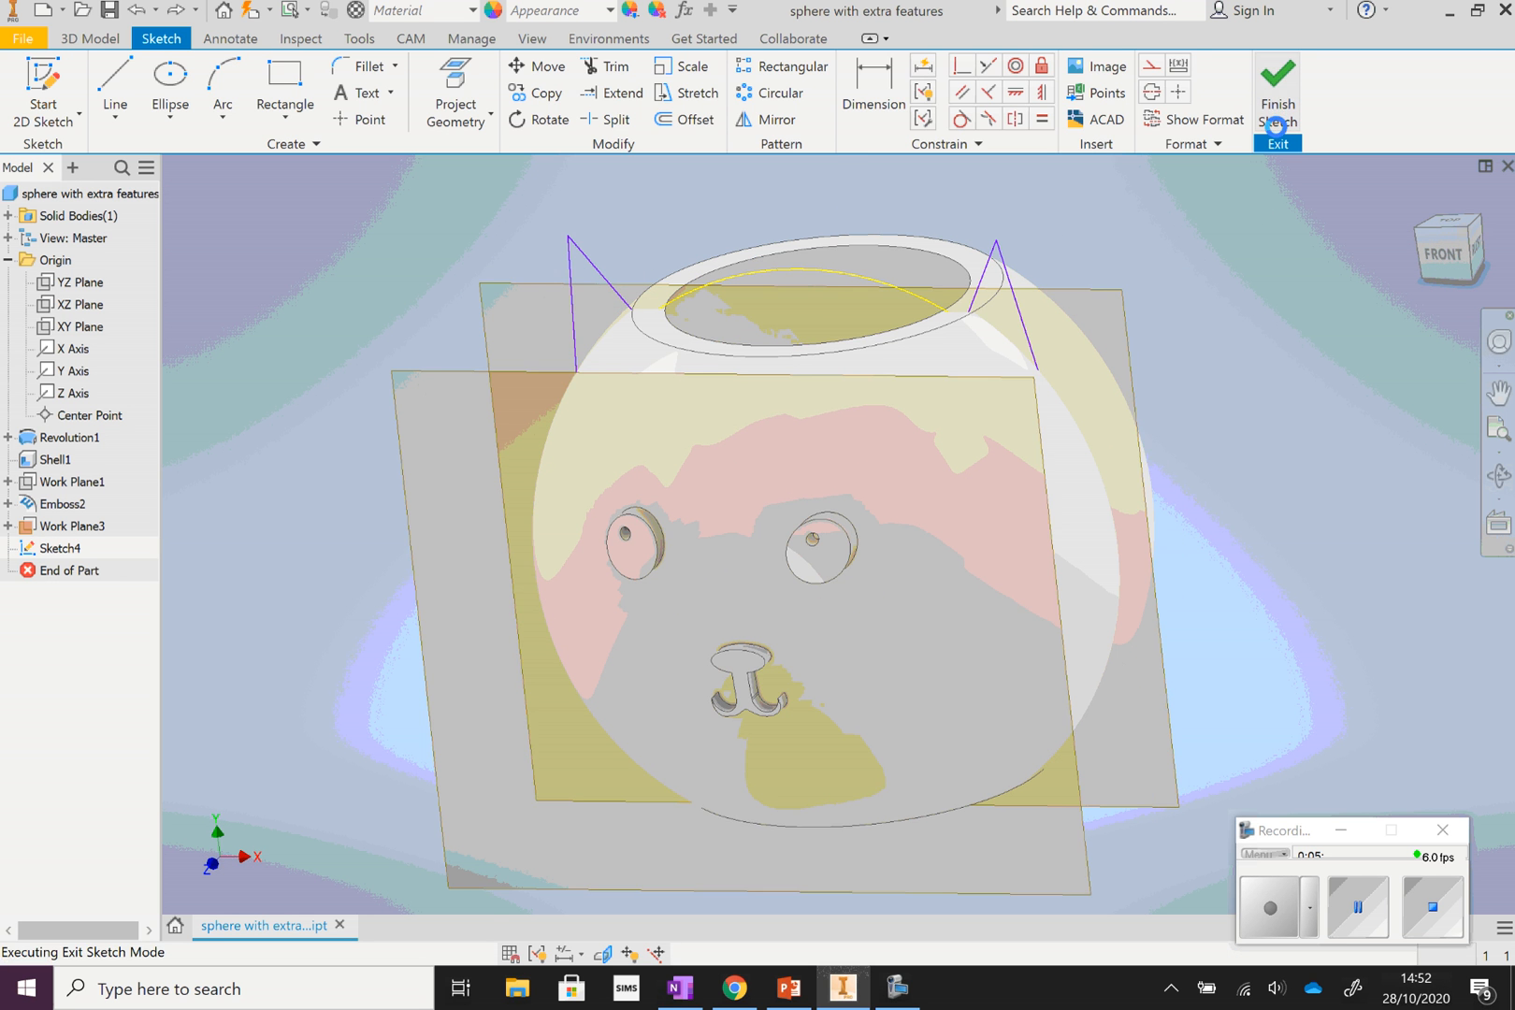
Extrude both ear profiles 10 mm, joining them to the planter
{"action": "left_click", "coordinate": [112, 86]}
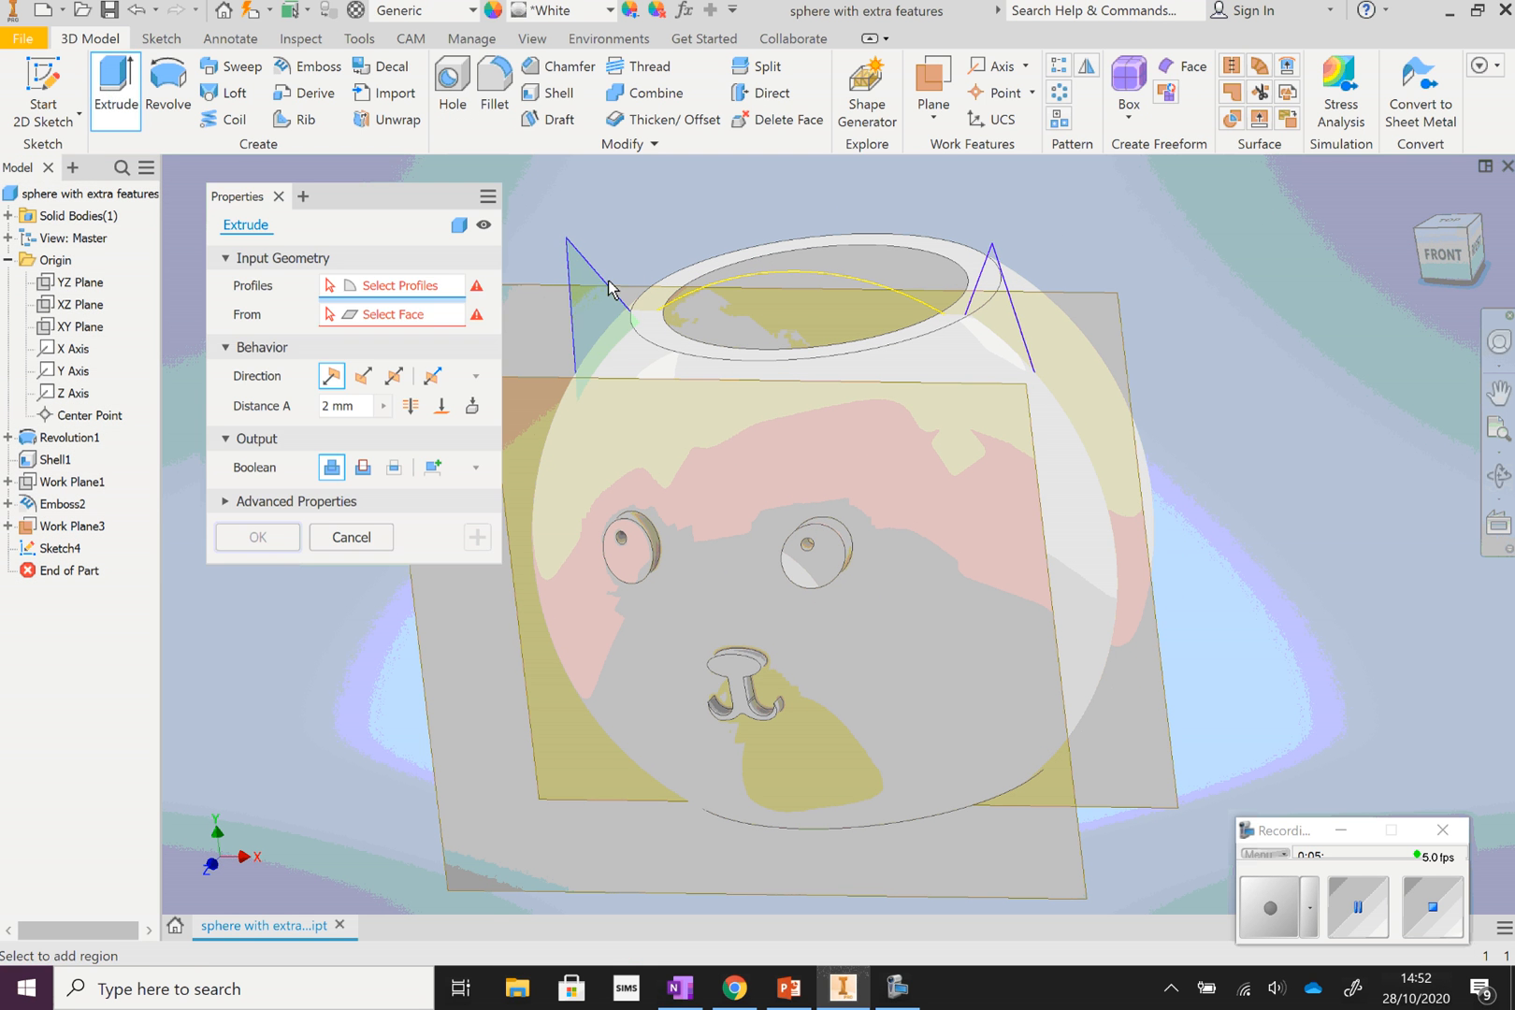
{"action": "left_click", "coordinate": [609, 288]}
{"action": "left_click", "coordinate": [991, 308]}
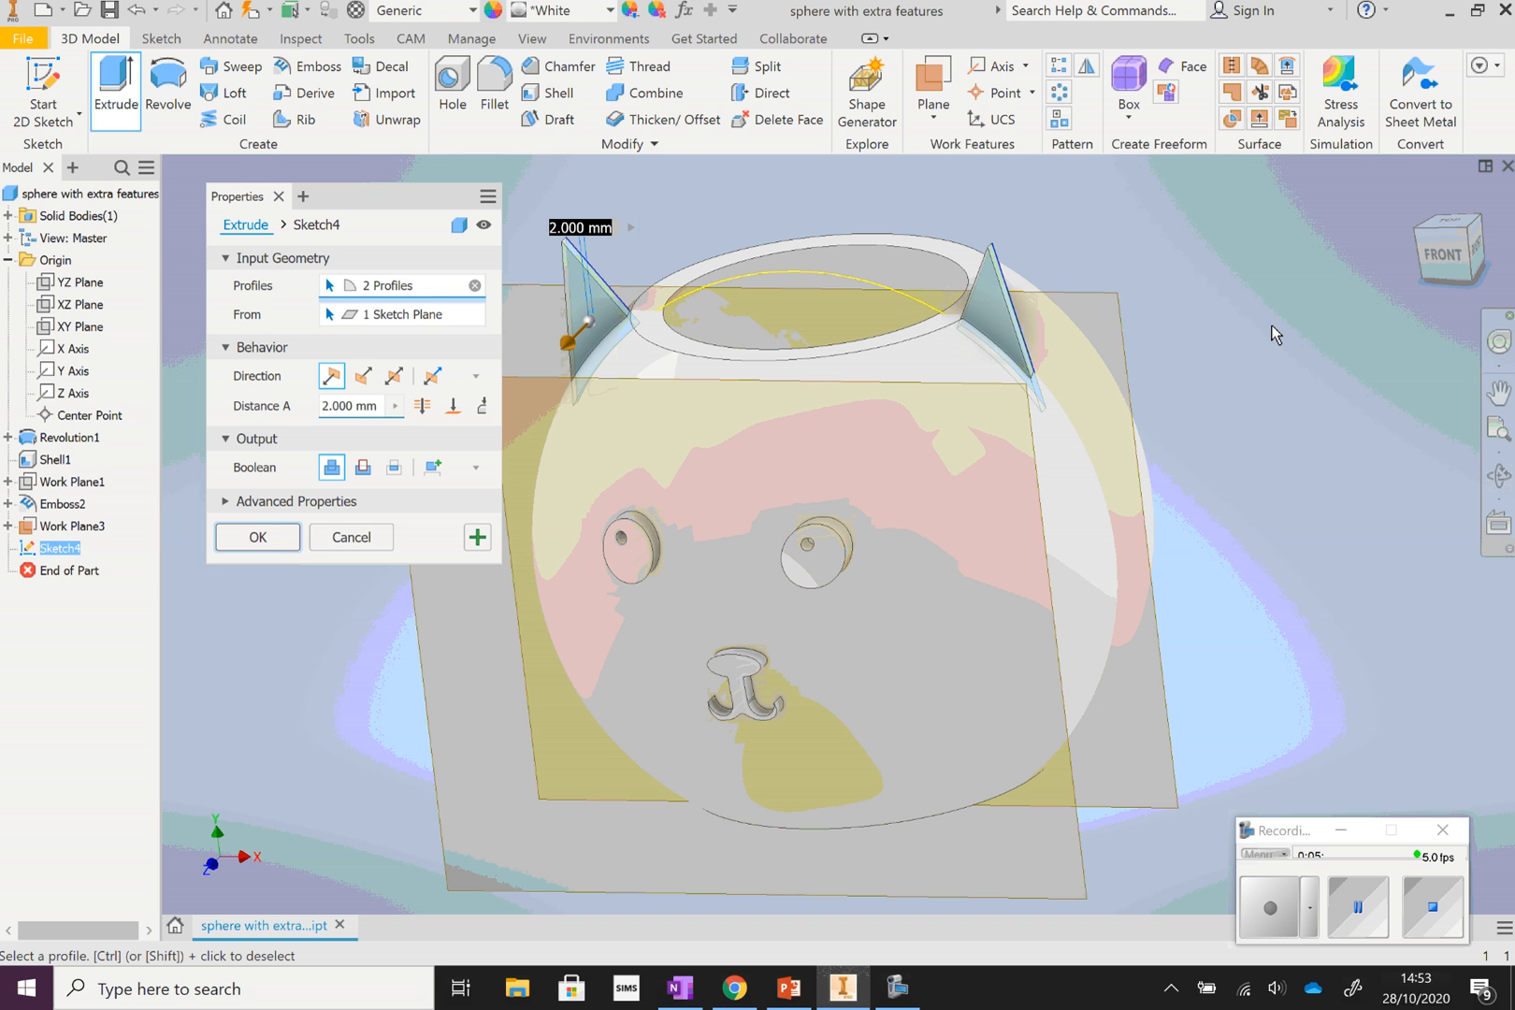
{"action": "left_click", "coordinate": [1499, 475]}
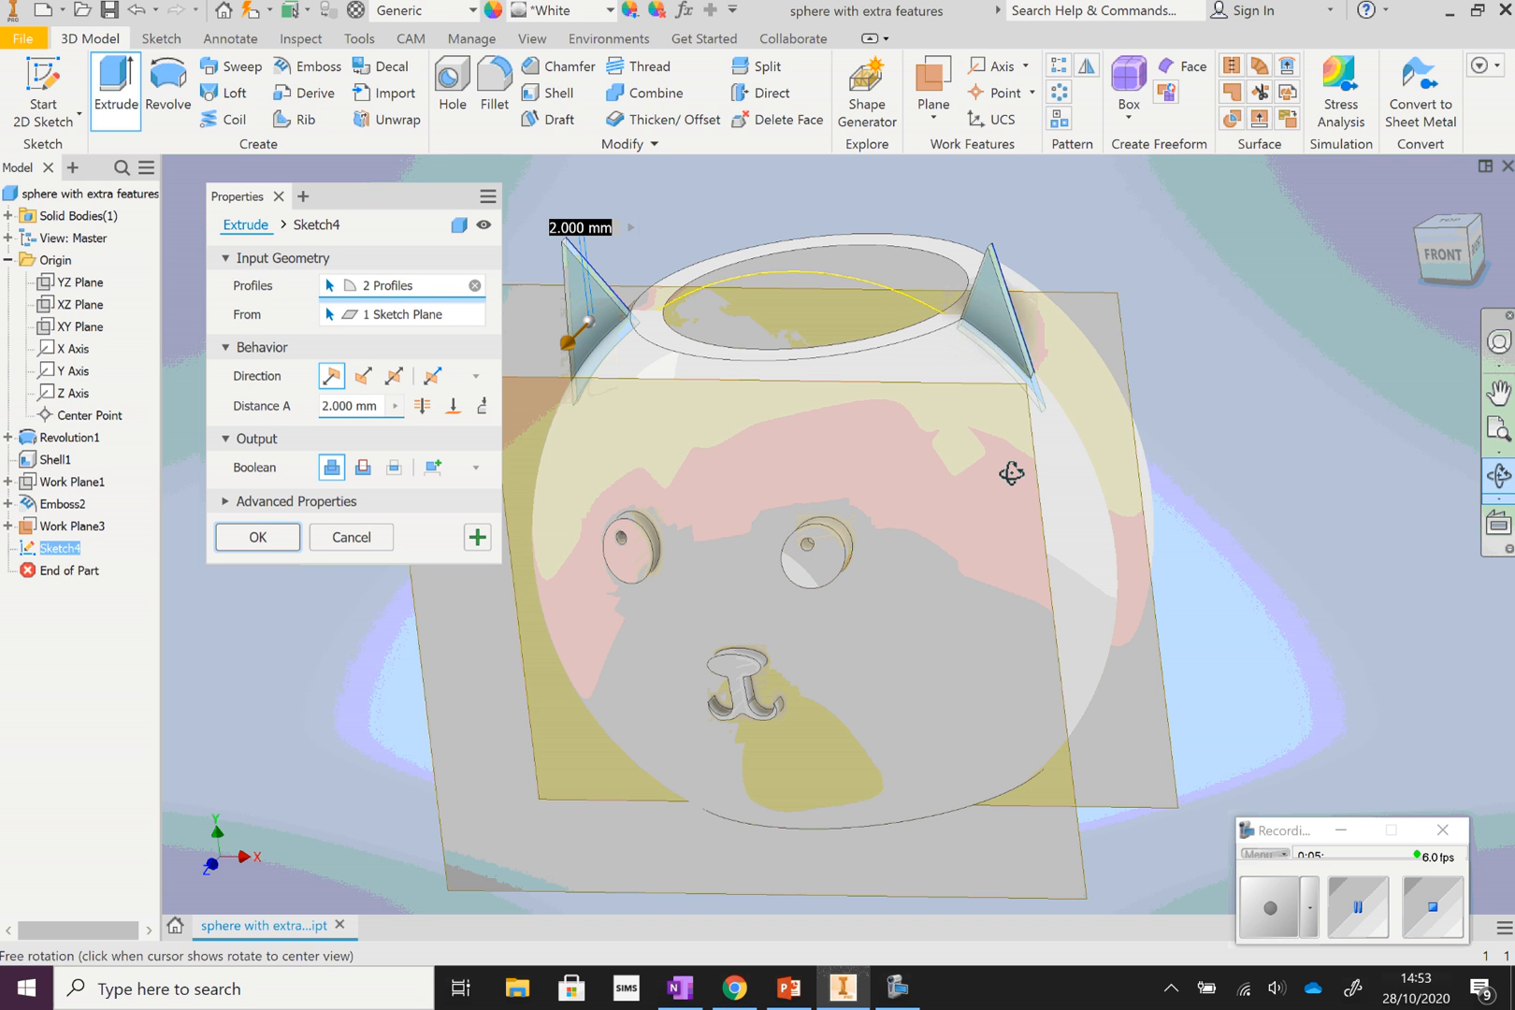
{"action": "left_click_drag", "start_coordinate": [964, 473], "coordinate": [866, 413]}
{"action": "mouse_move", "coordinate": [764, 314]}
{"action": "left_mouse_down"}
{"action": "mouse_move", "coordinate": [761, 358]}
{"action": "mouse_move", "coordinate": [761, 323]}
{"action": "left_mouse_up"}
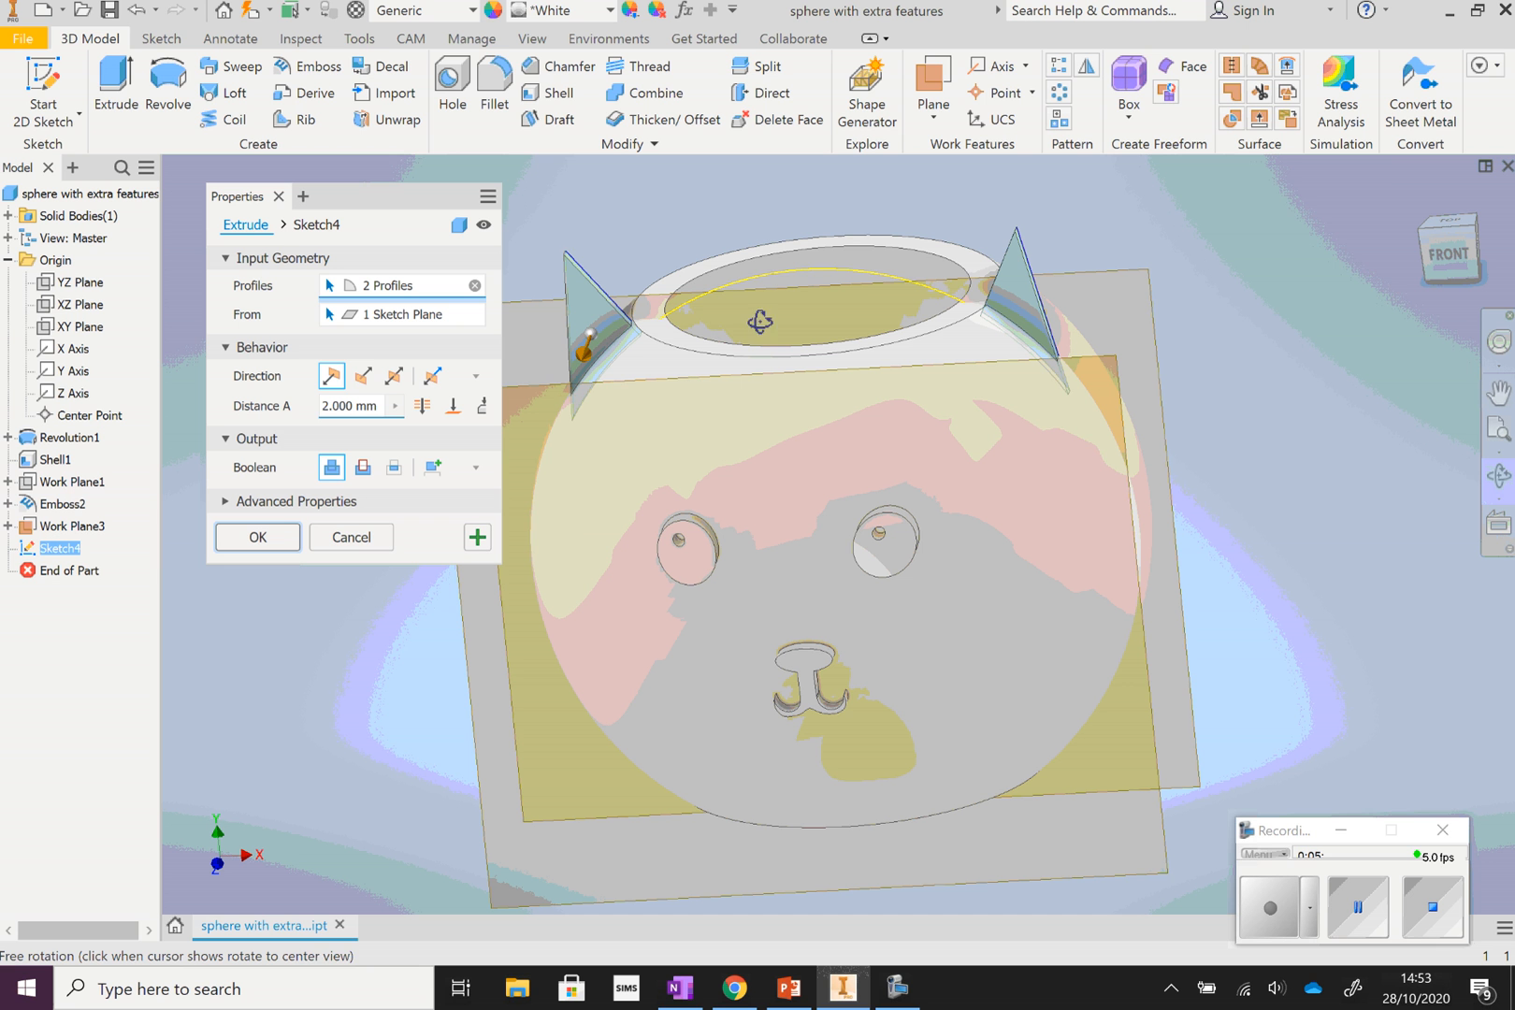
{"action": "right_click", "coordinate": [1279, 300]}
{"action": "left_click", "coordinate": [1334, 303]}
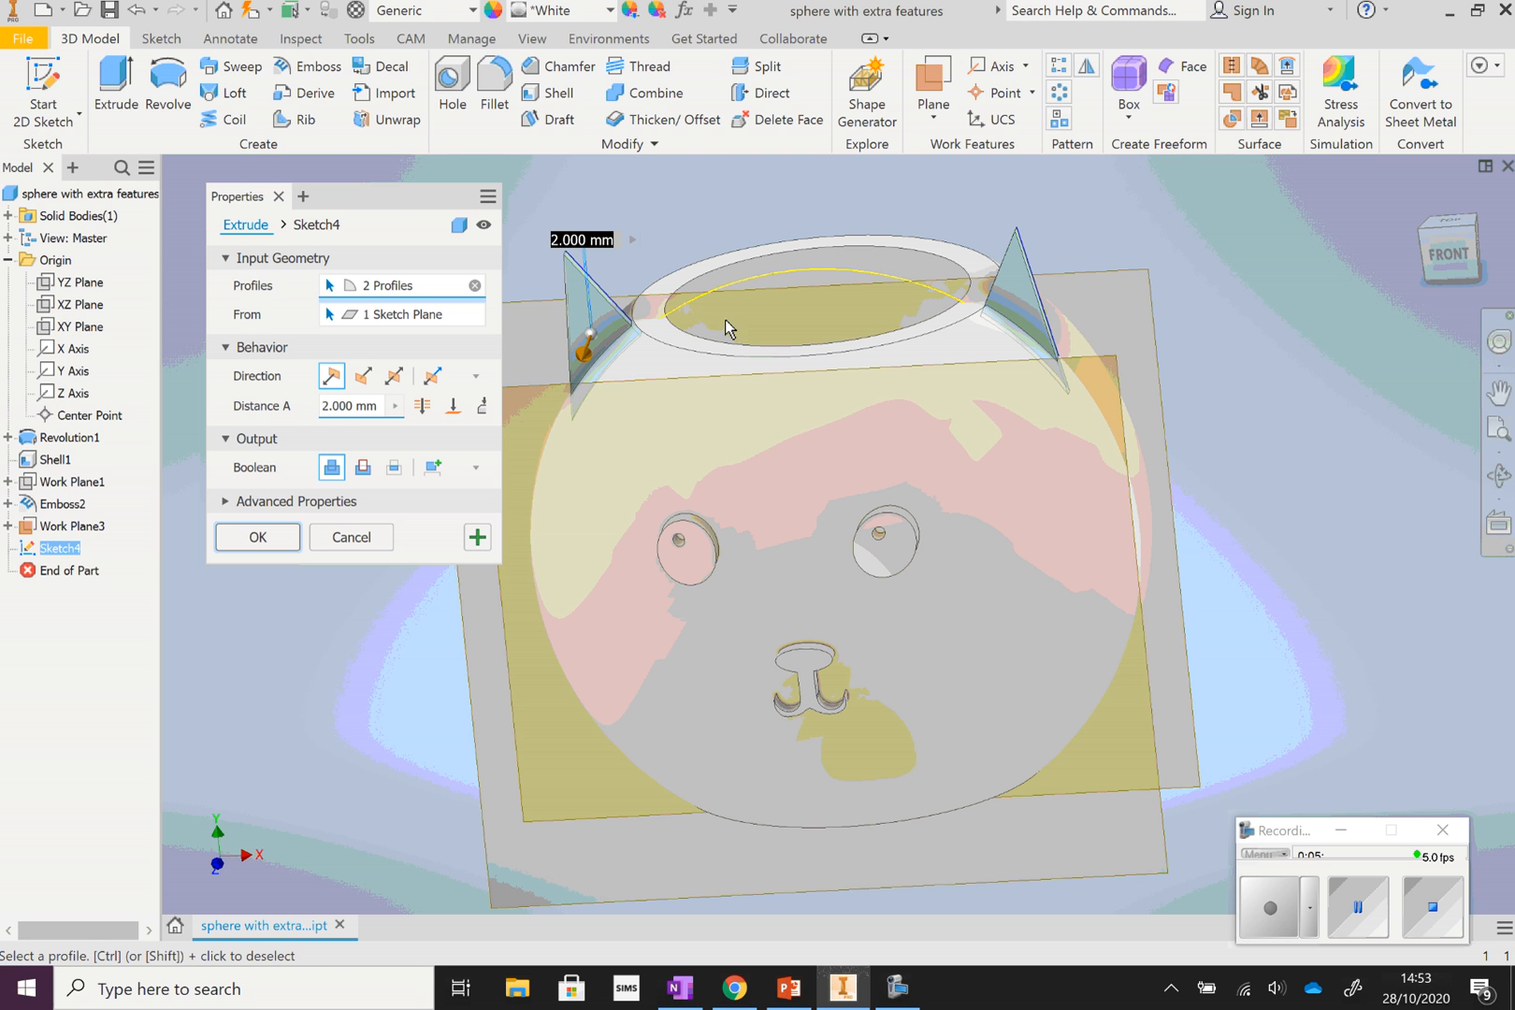
{"action": "left_click", "coordinate": [324, 406]}
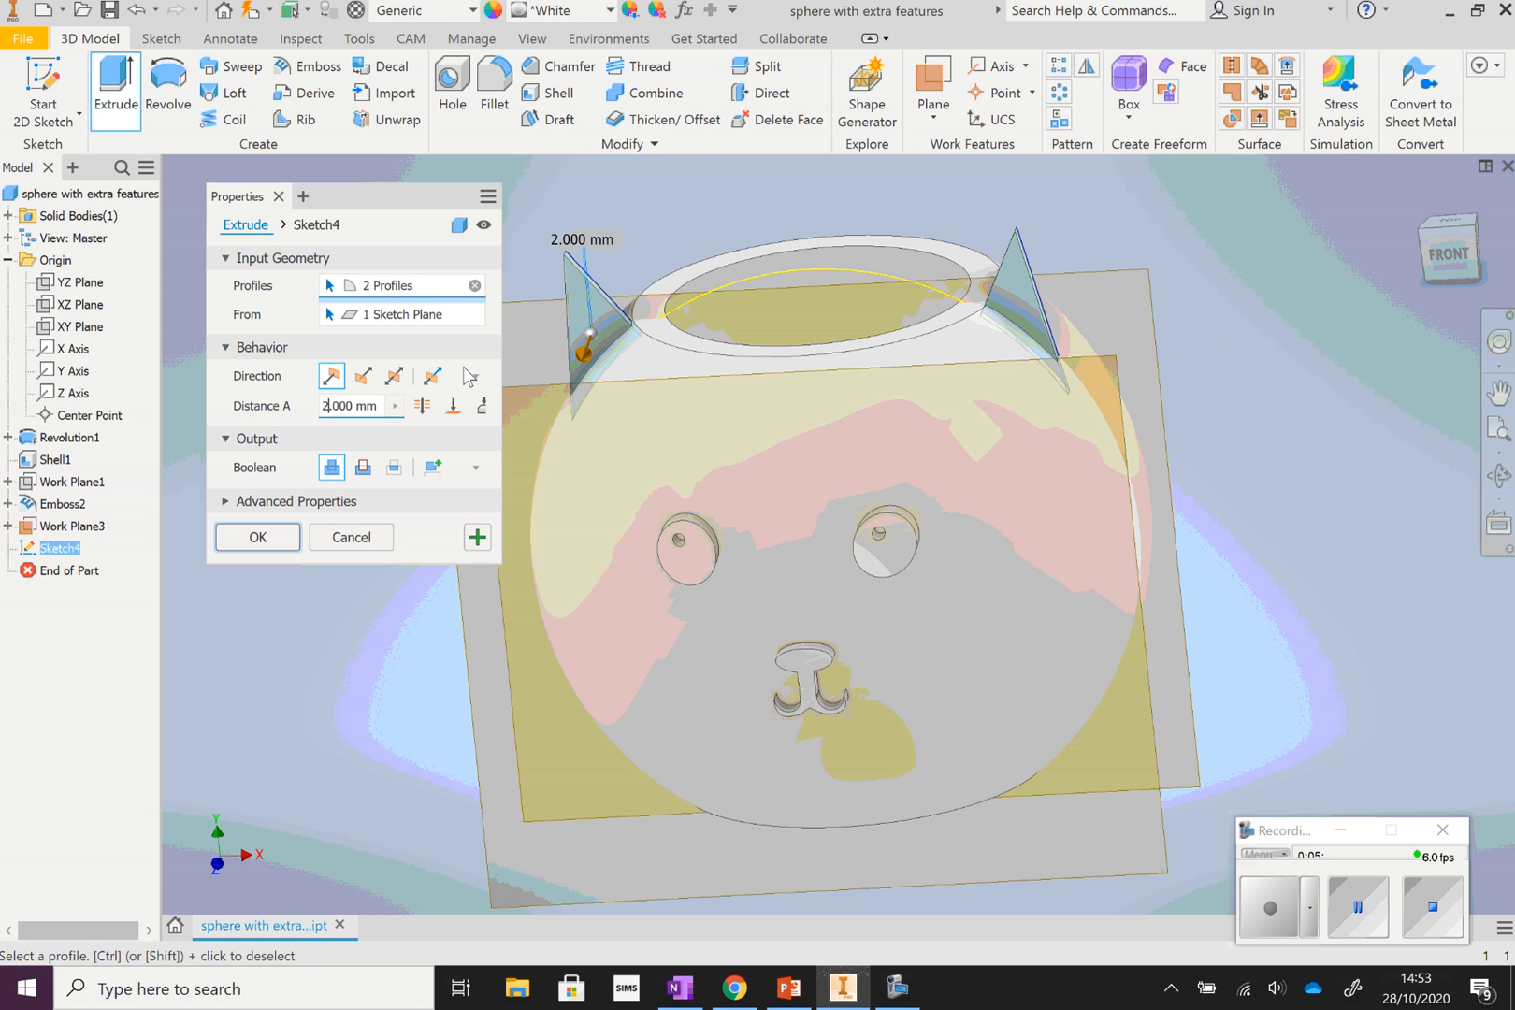
{"action": "key", "text": "BackSpace"}
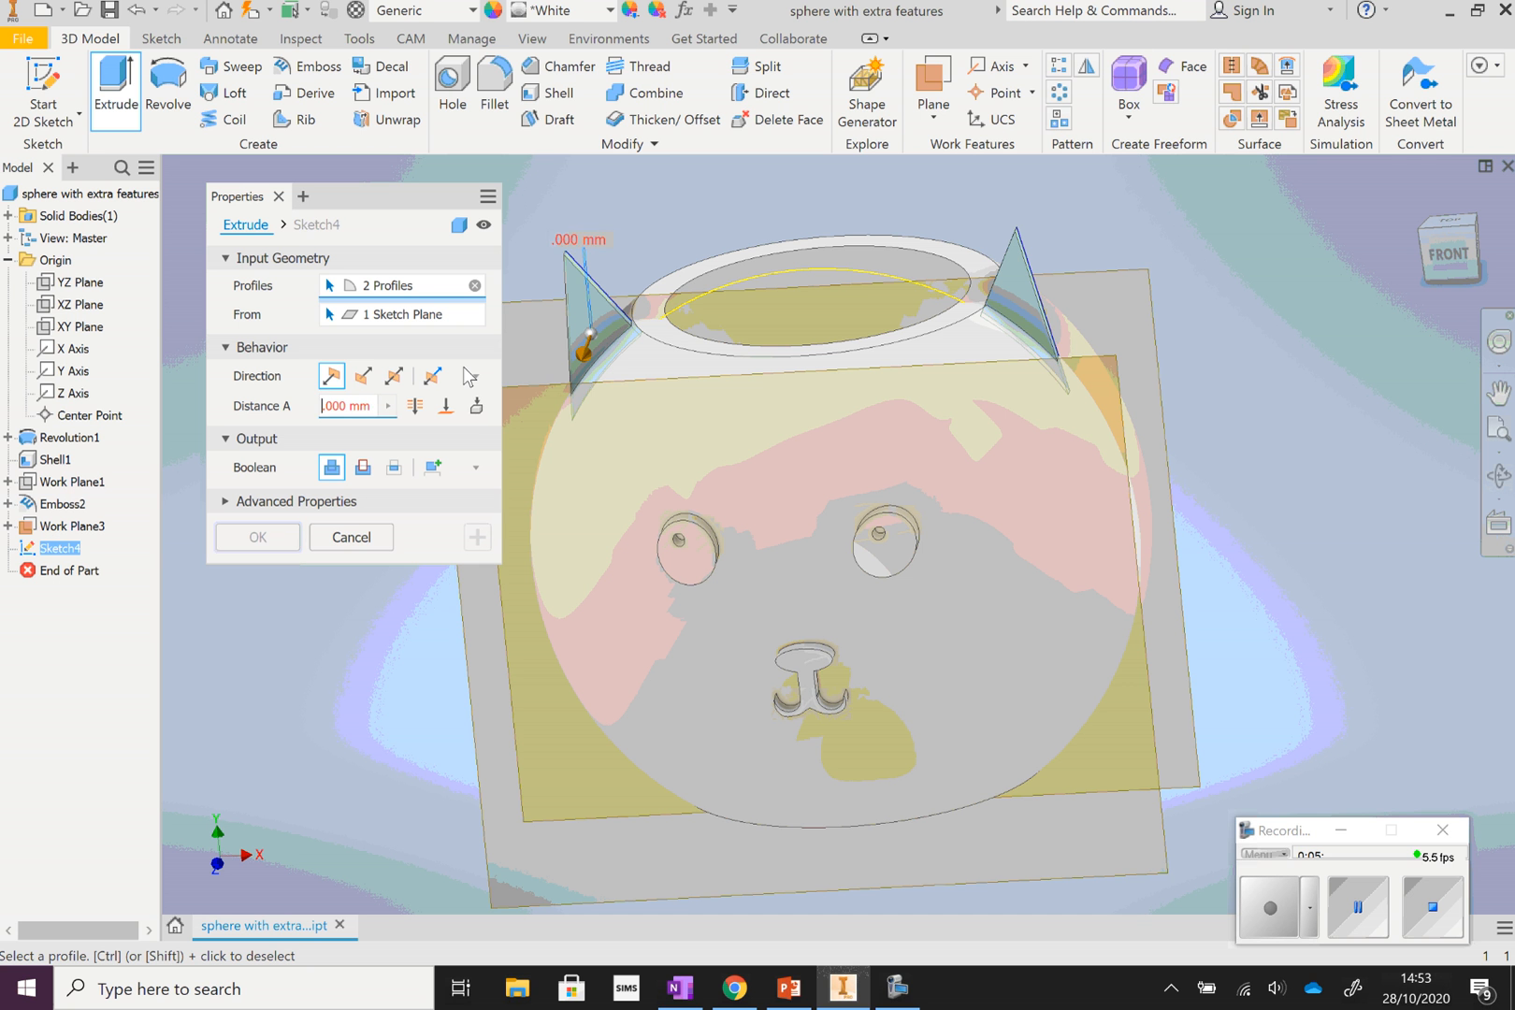
{"action": "type", "text": "10"}
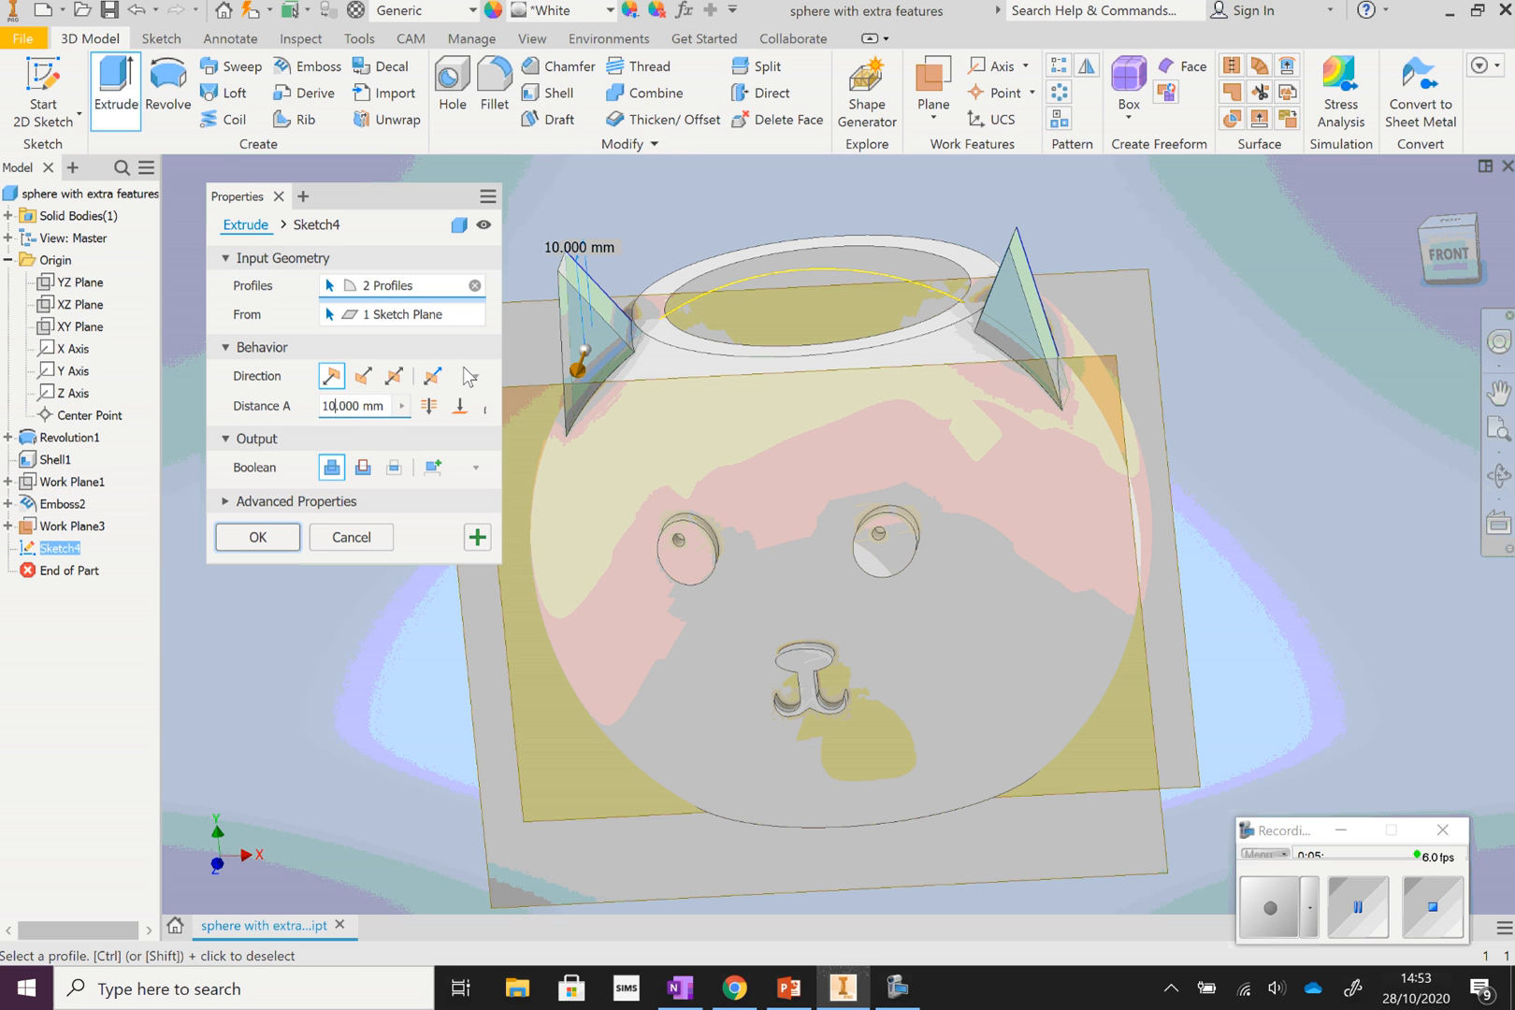
{"action": "left_click", "coordinate": [258, 537]}
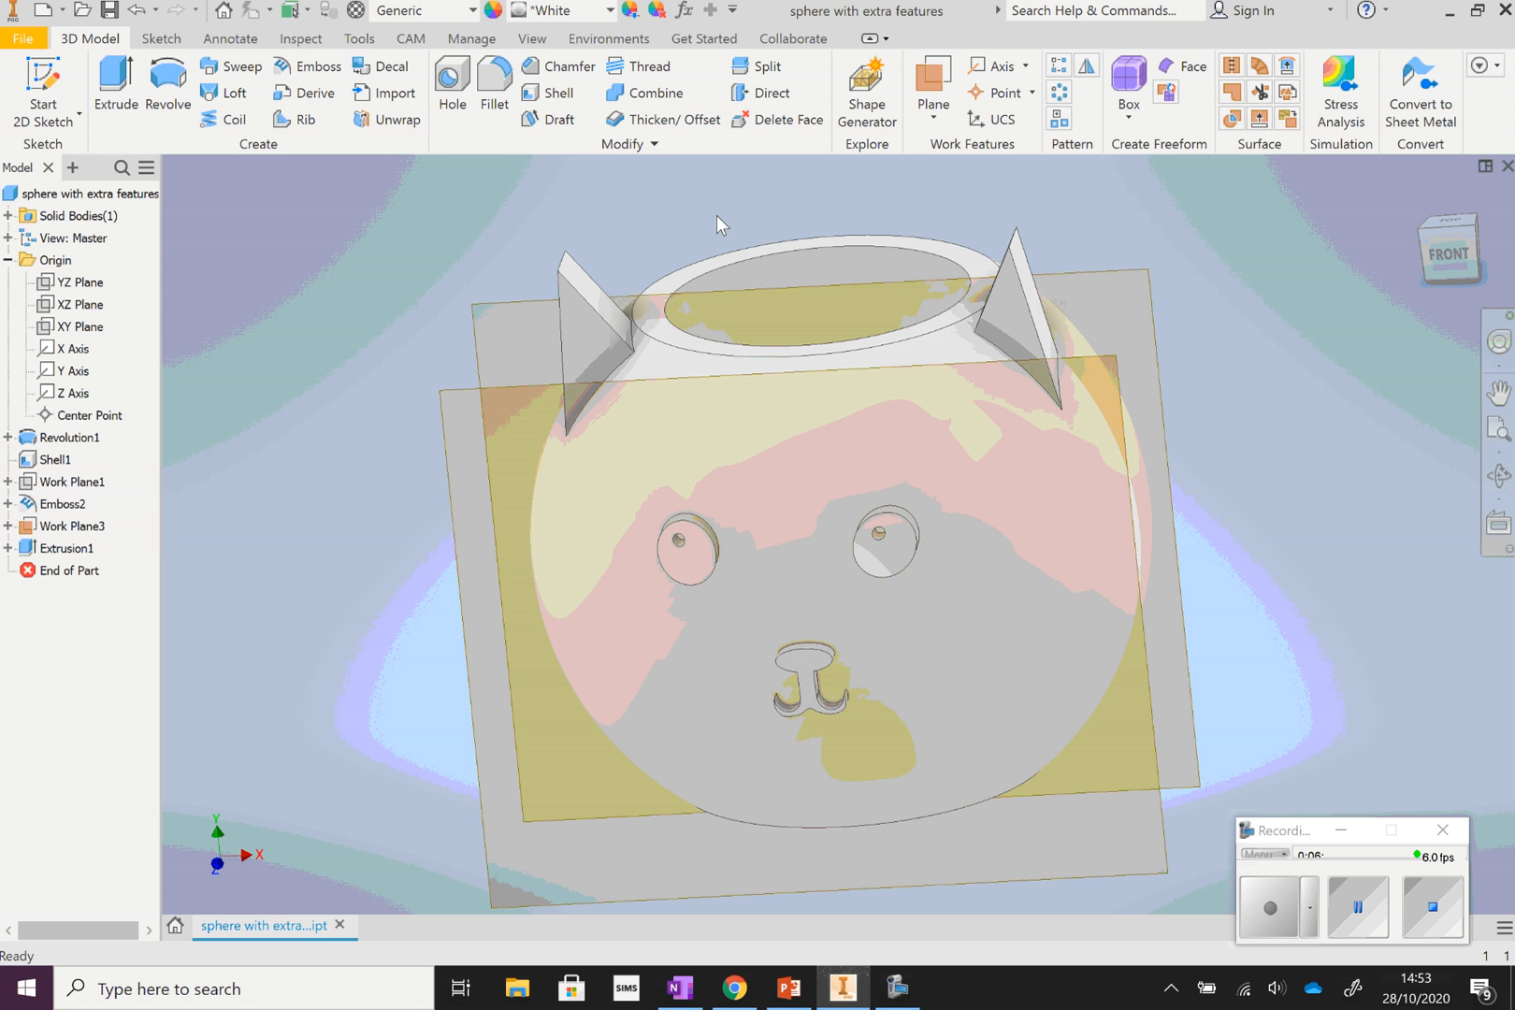
Fillet the pointed tip edges of both ears with a 1 mm radius
{"action": "left_click", "coordinate": [570, 270]}
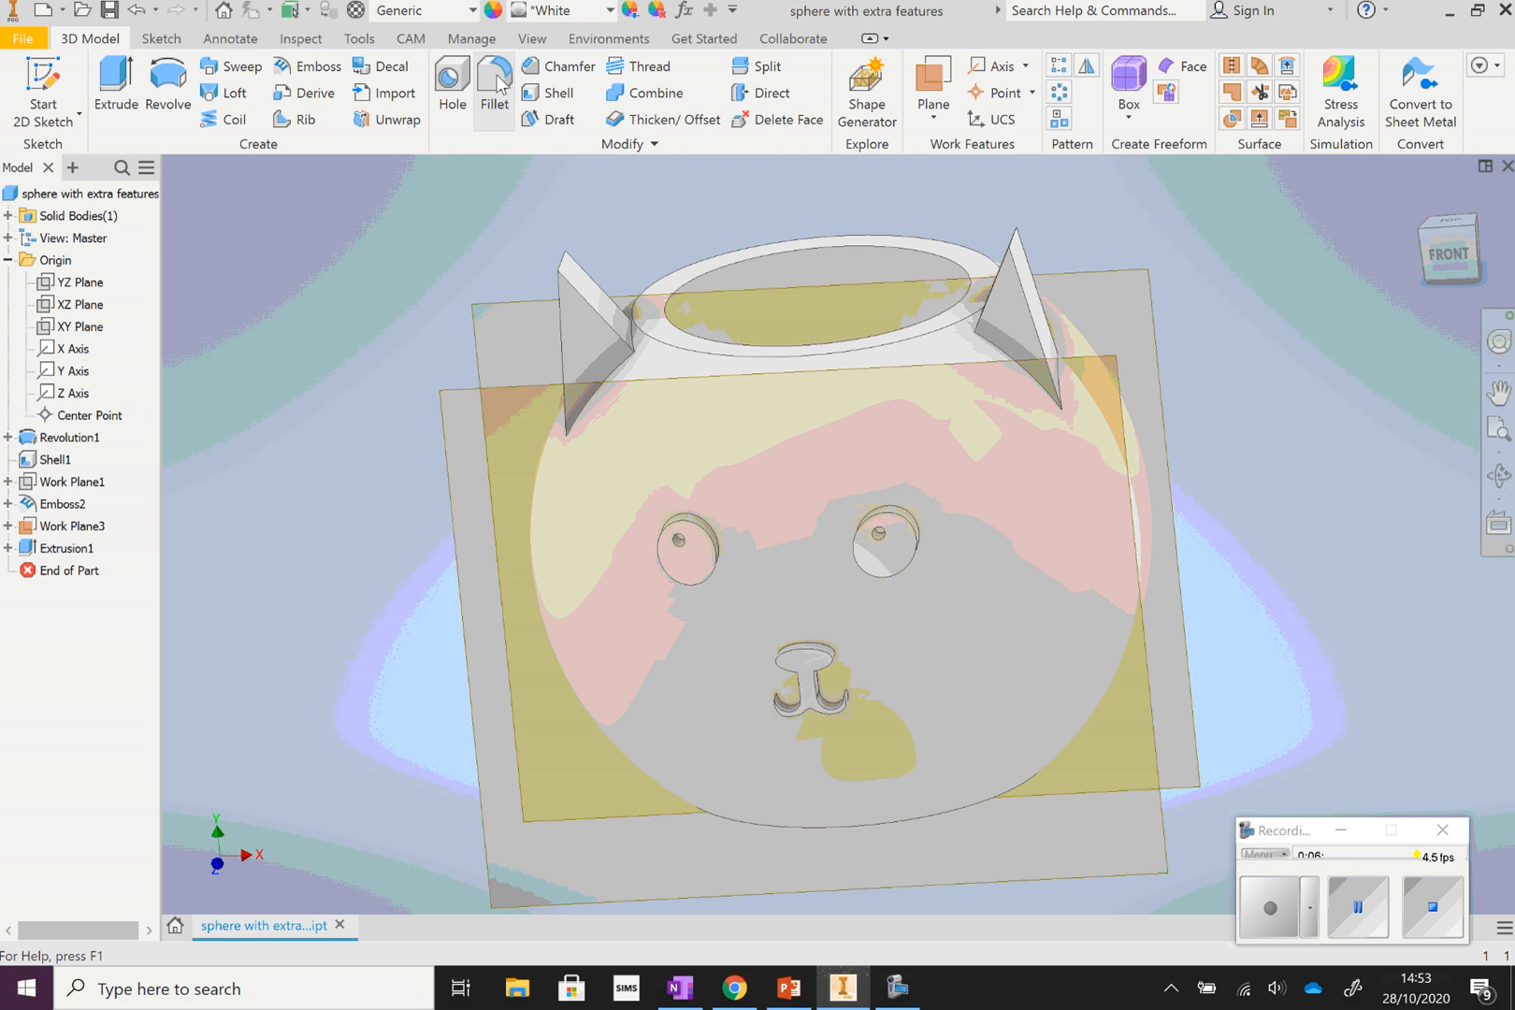
{"action": "left_click", "coordinate": [494, 93]}
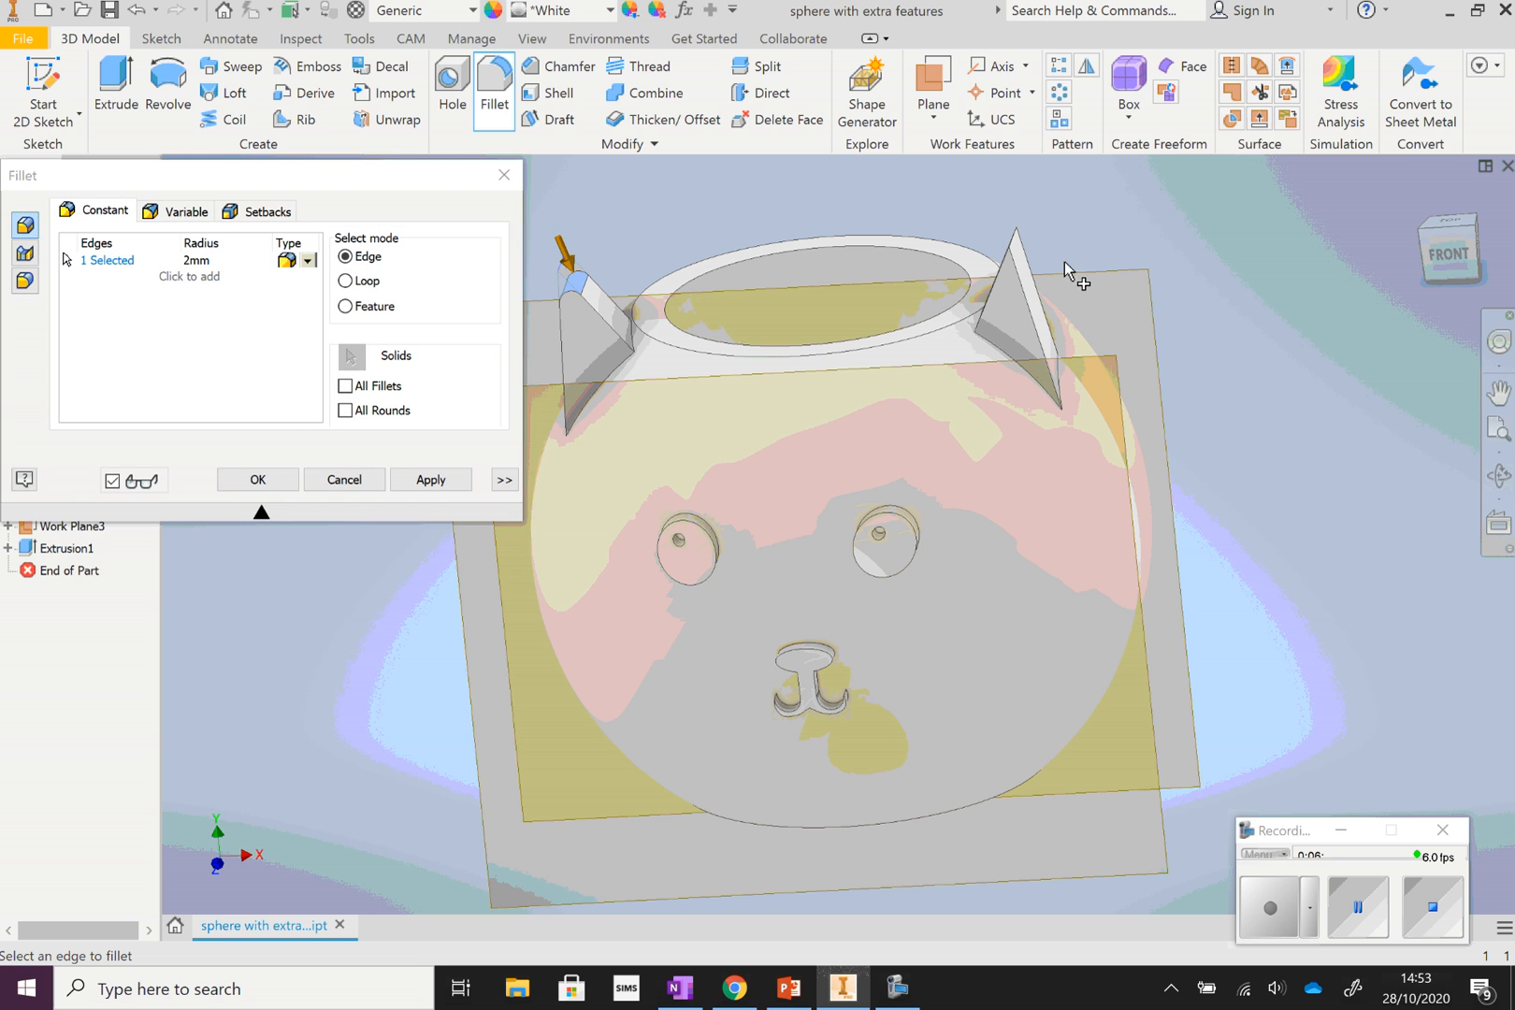
{"action": "left_click", "coordinate": [1015, 254]}
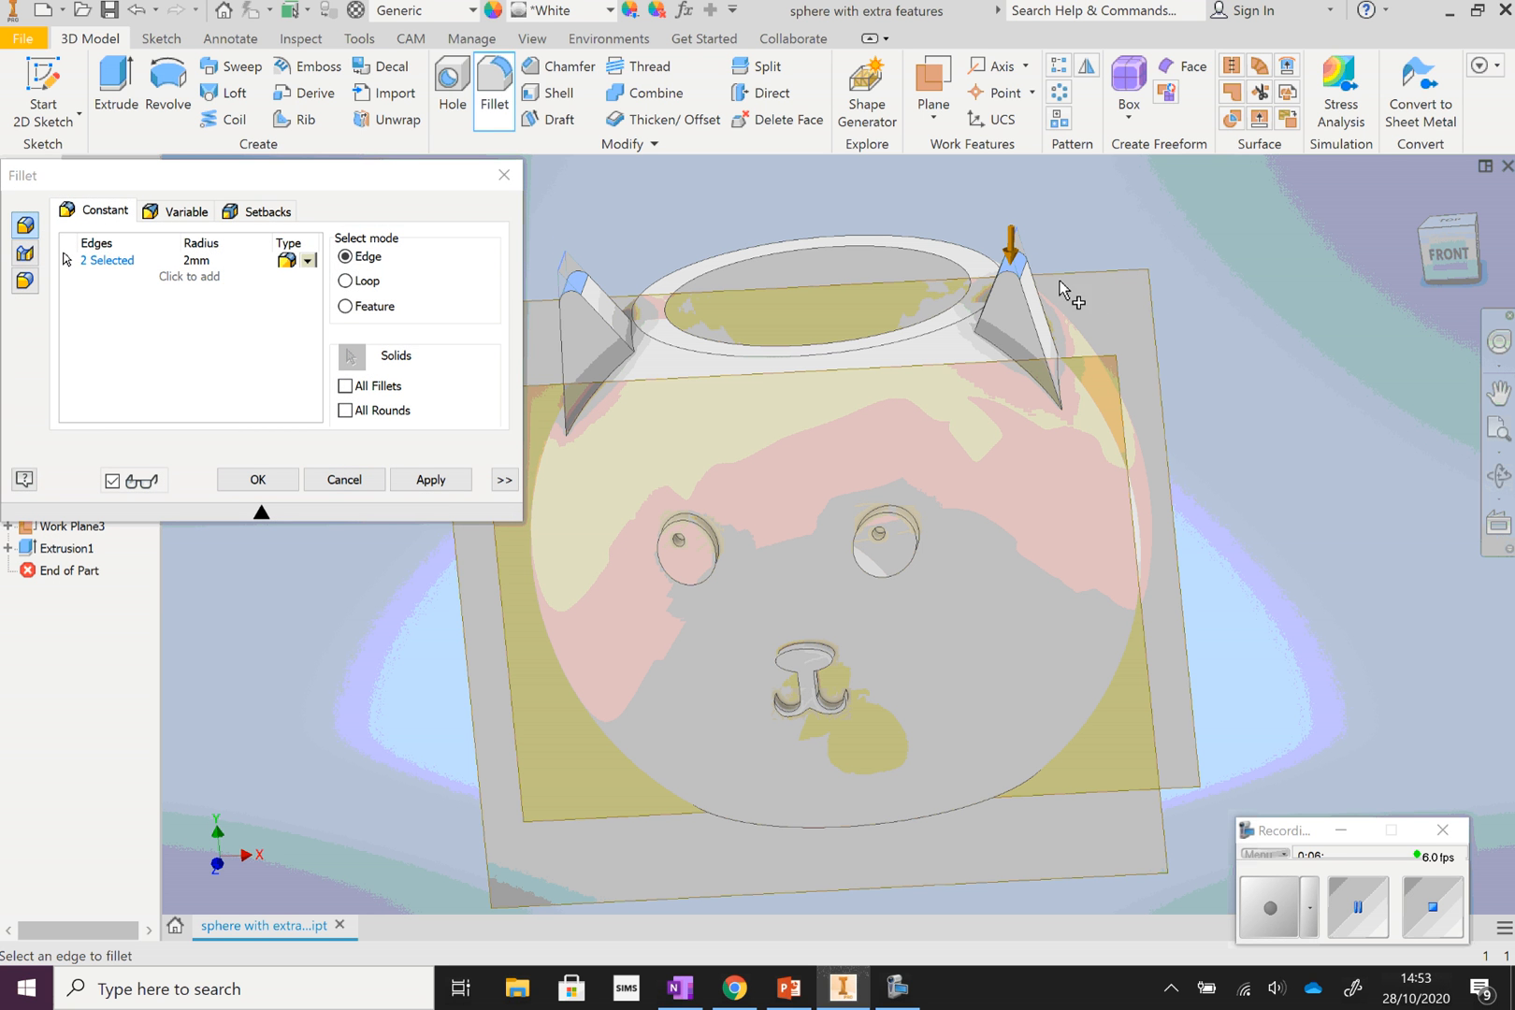
{"action": "left_click", "coordinate": [194, 262]}
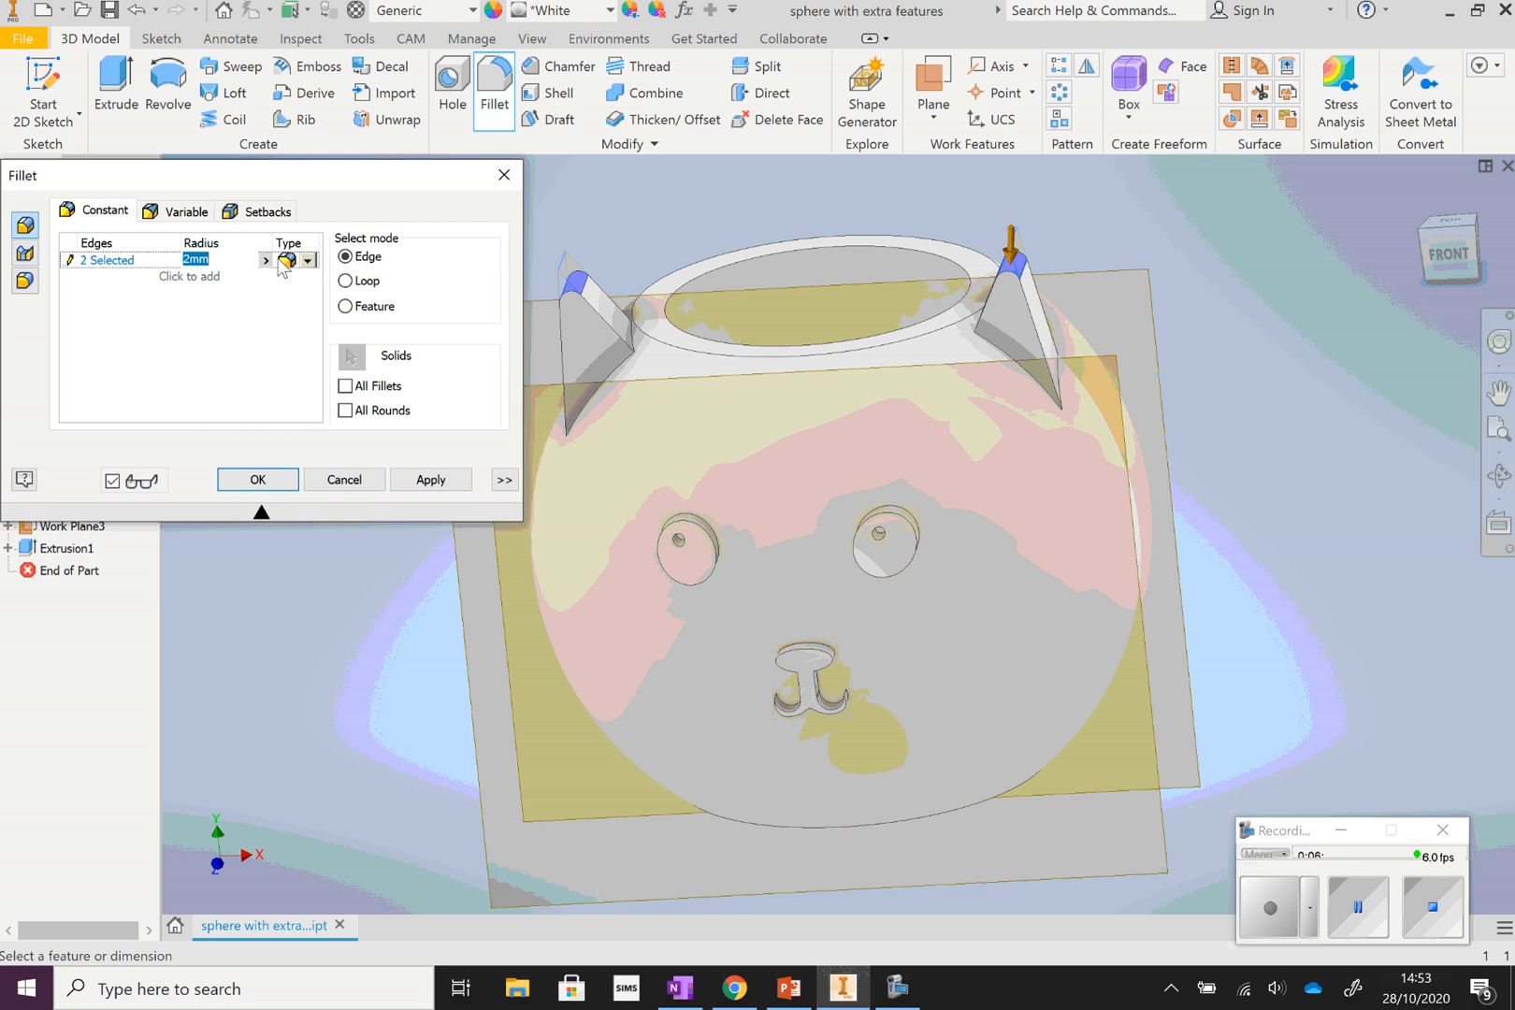
{"action": "type", "text": "1mm"}
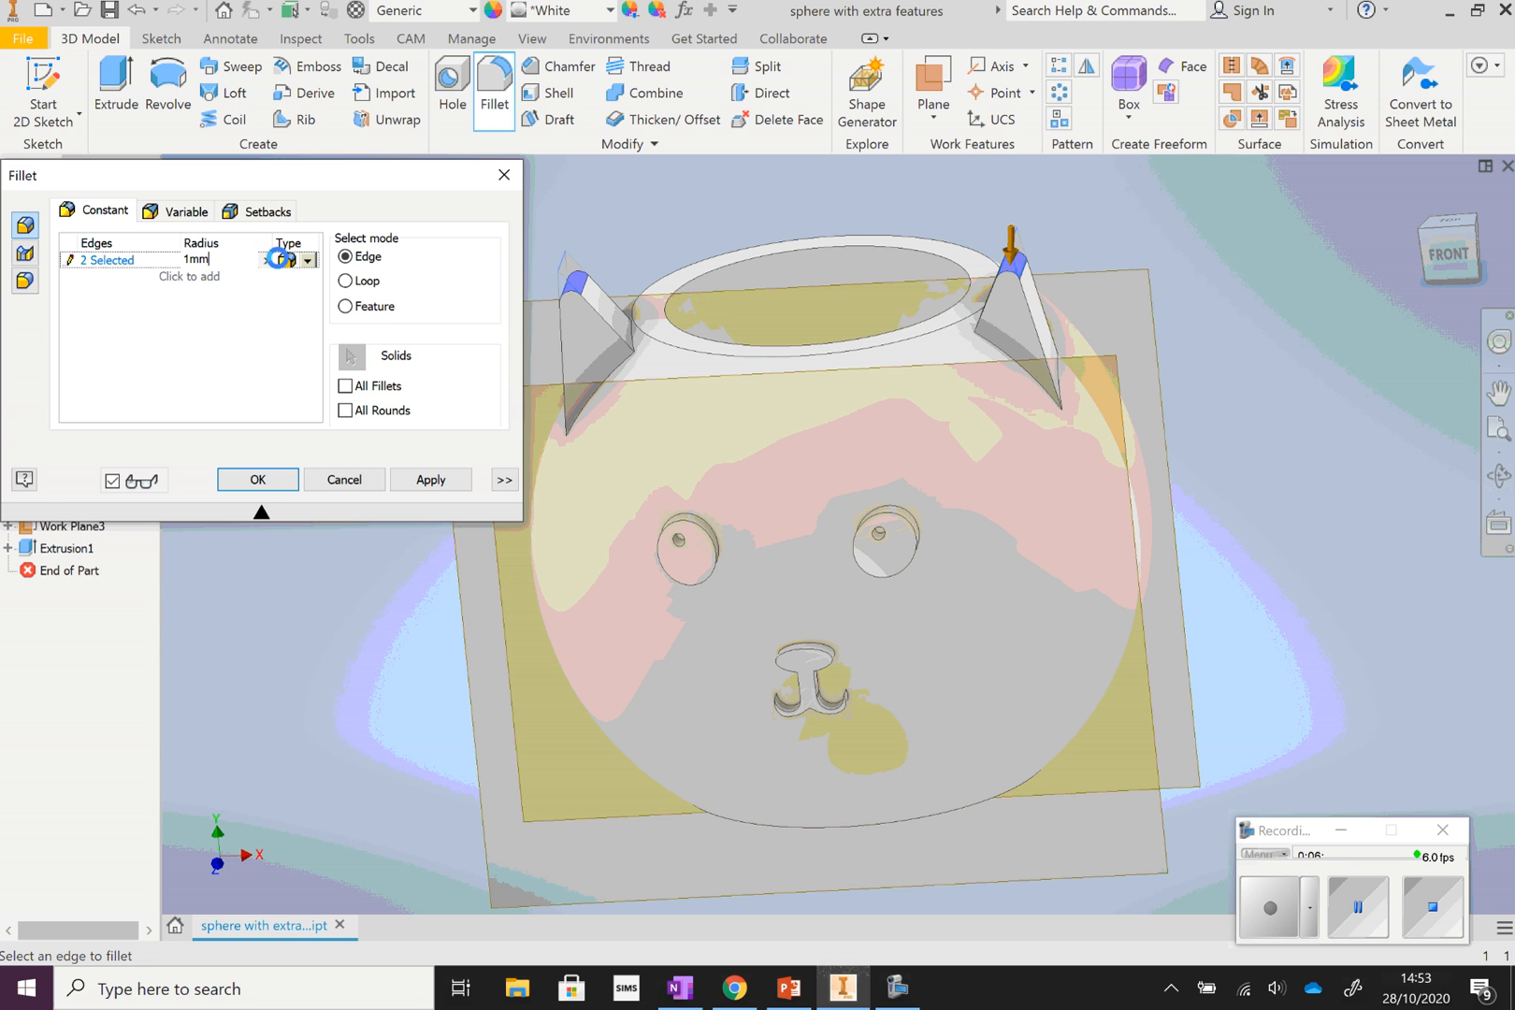
{"action": "left_click", "coordinate": [264, 481]}
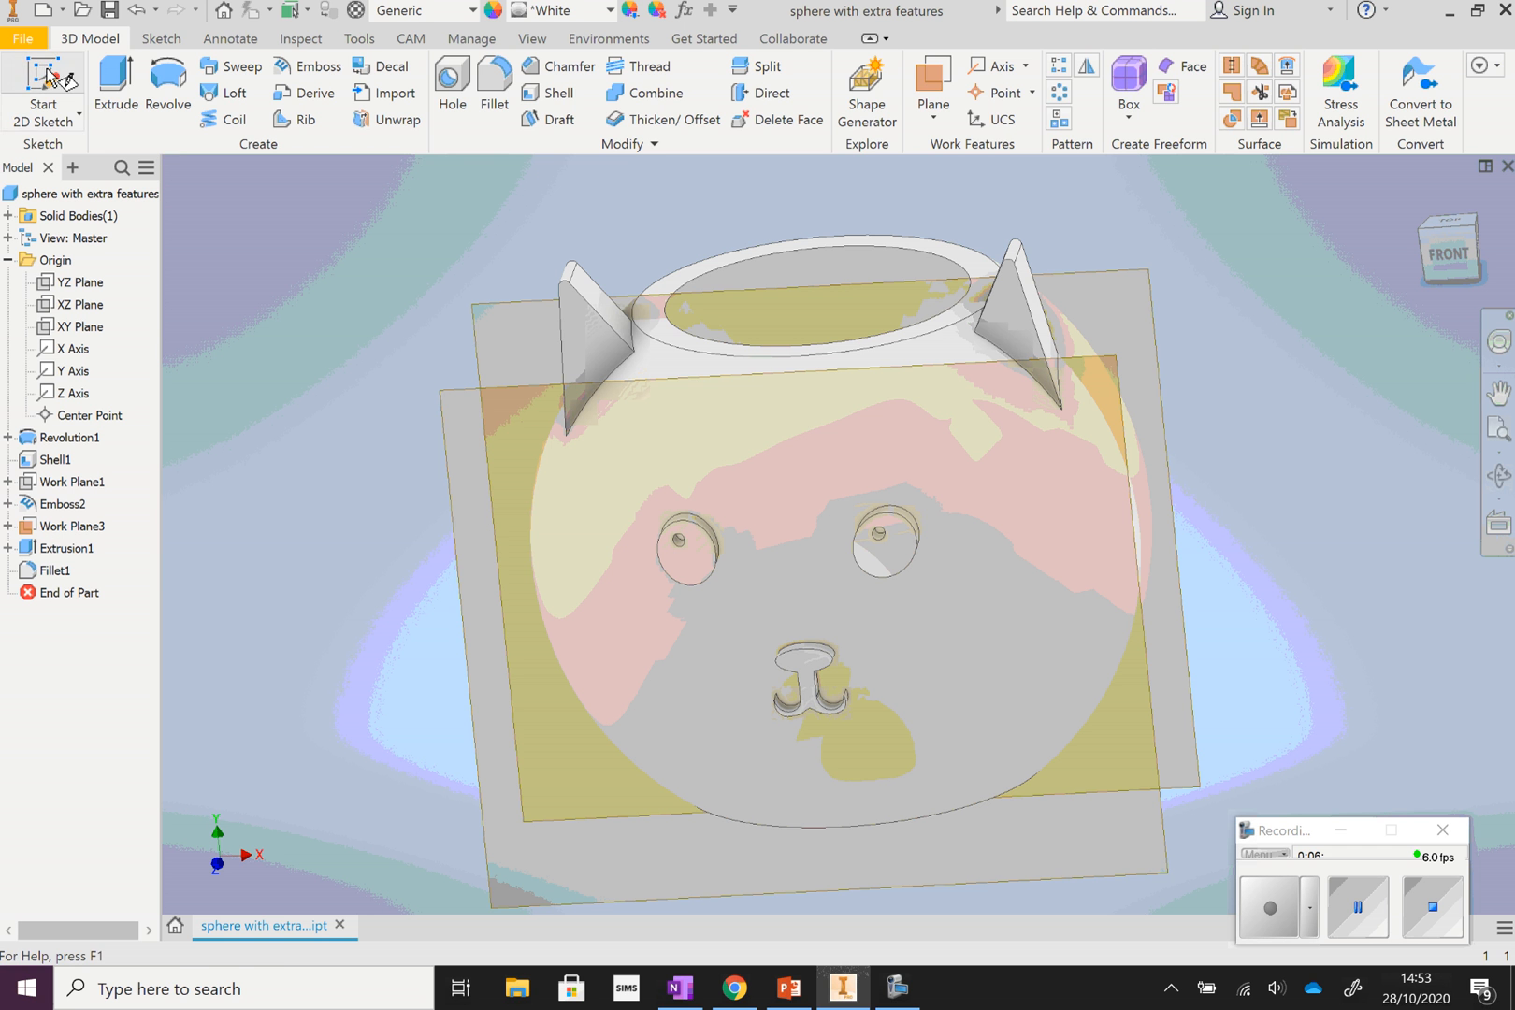
Start a sketch on the front face of the ears and project the outlines of both ears into it
{"action": "left_click", "coordinate": [43, 89]}
{"action": "left_click", "coordinate": [1071, 311]}
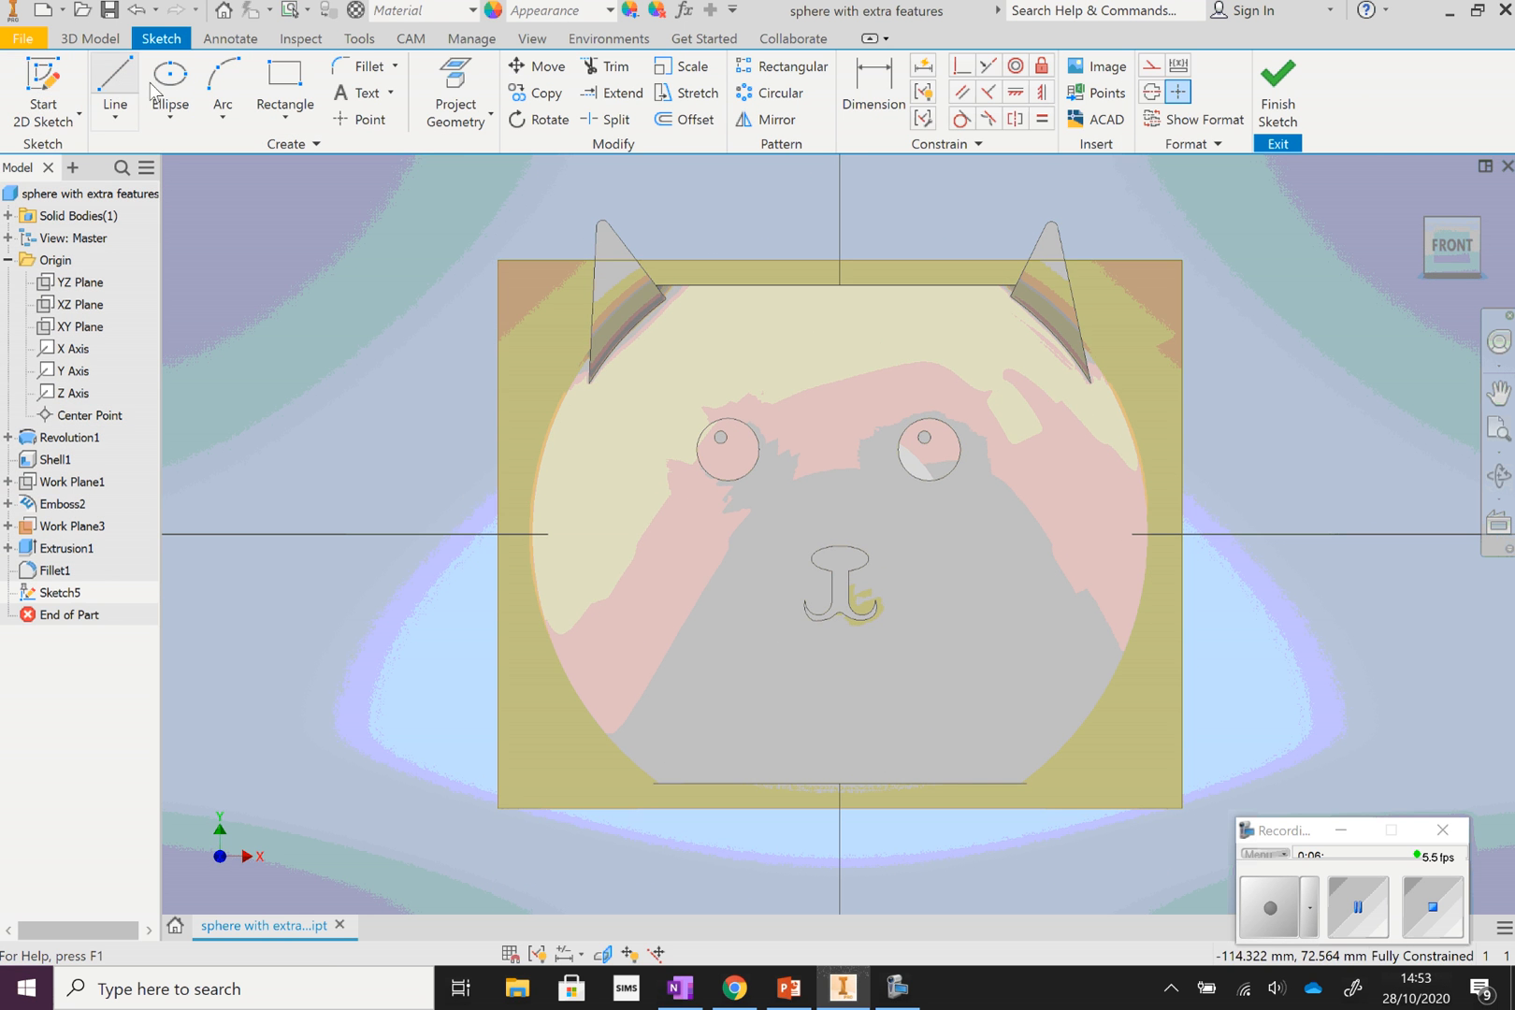
{"action": "left_click", "coordinate": [456, 94]}
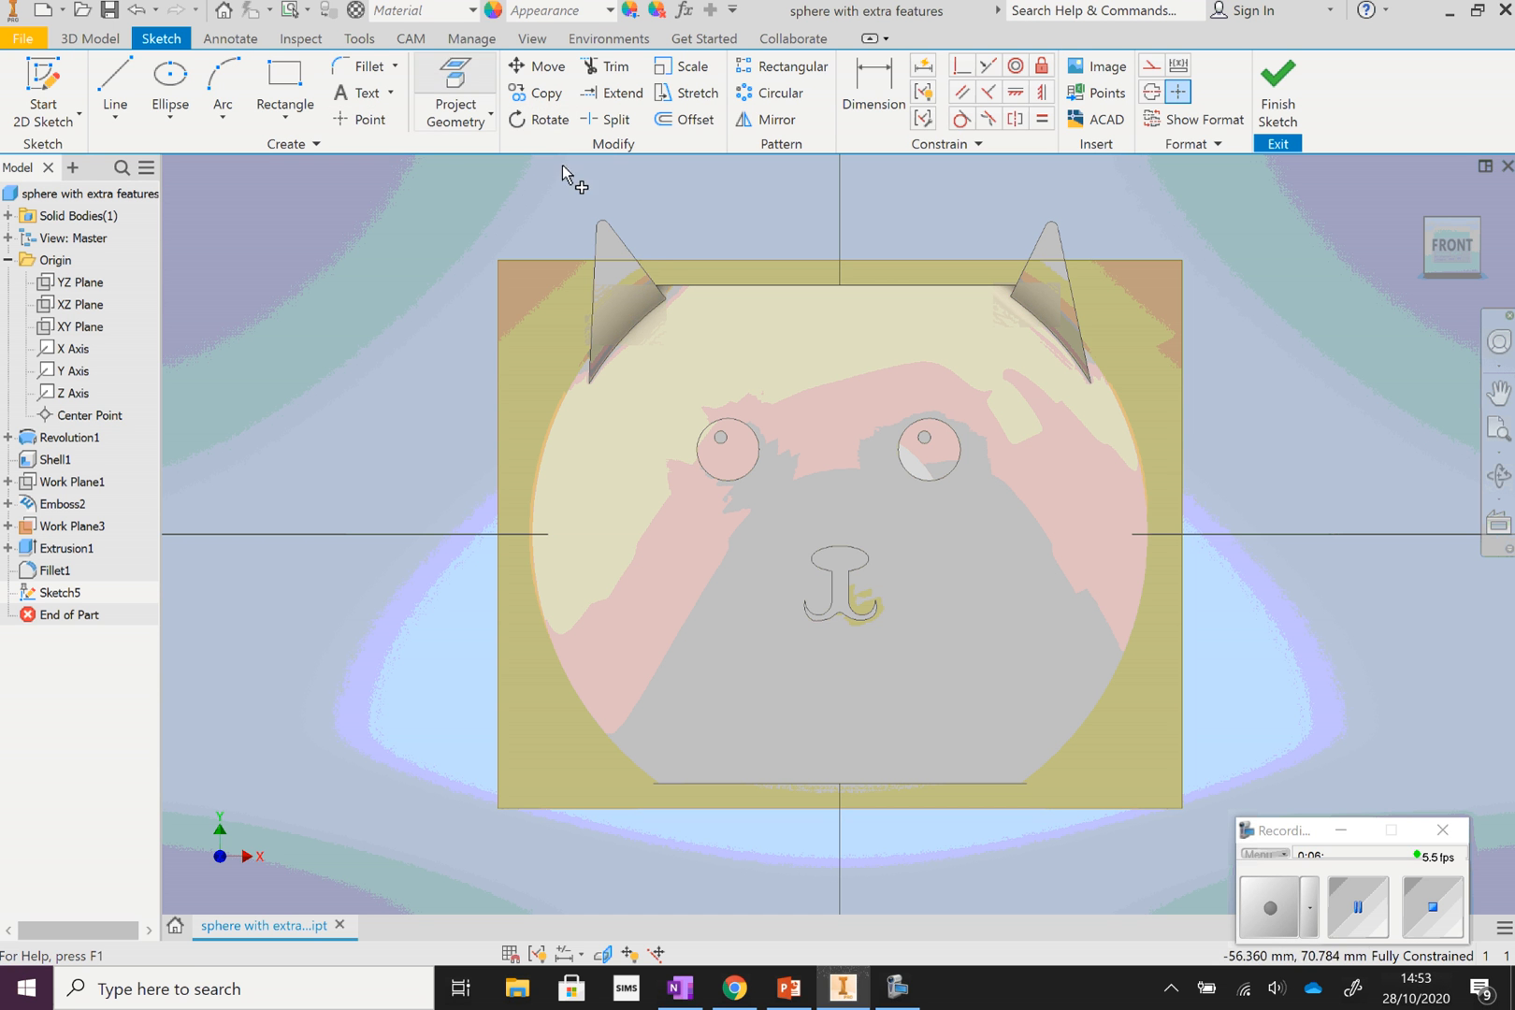
{"action": "left_click", "coordinate": [620, 245]}
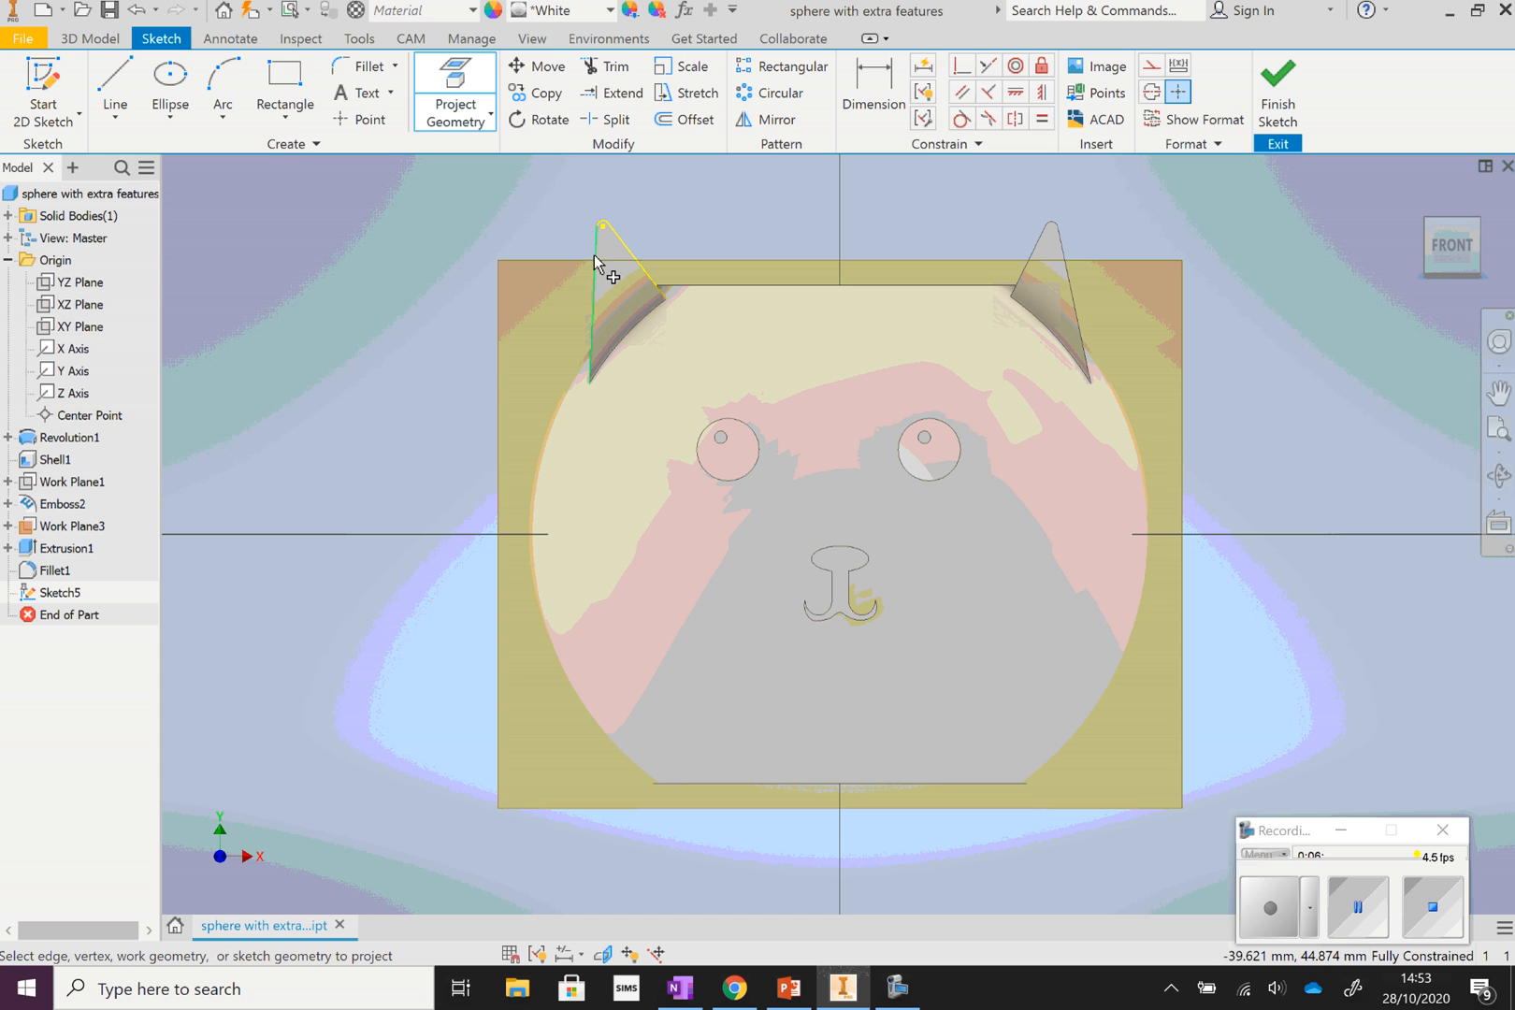
{"action": "left_click", "coordinate": [594, 255]}
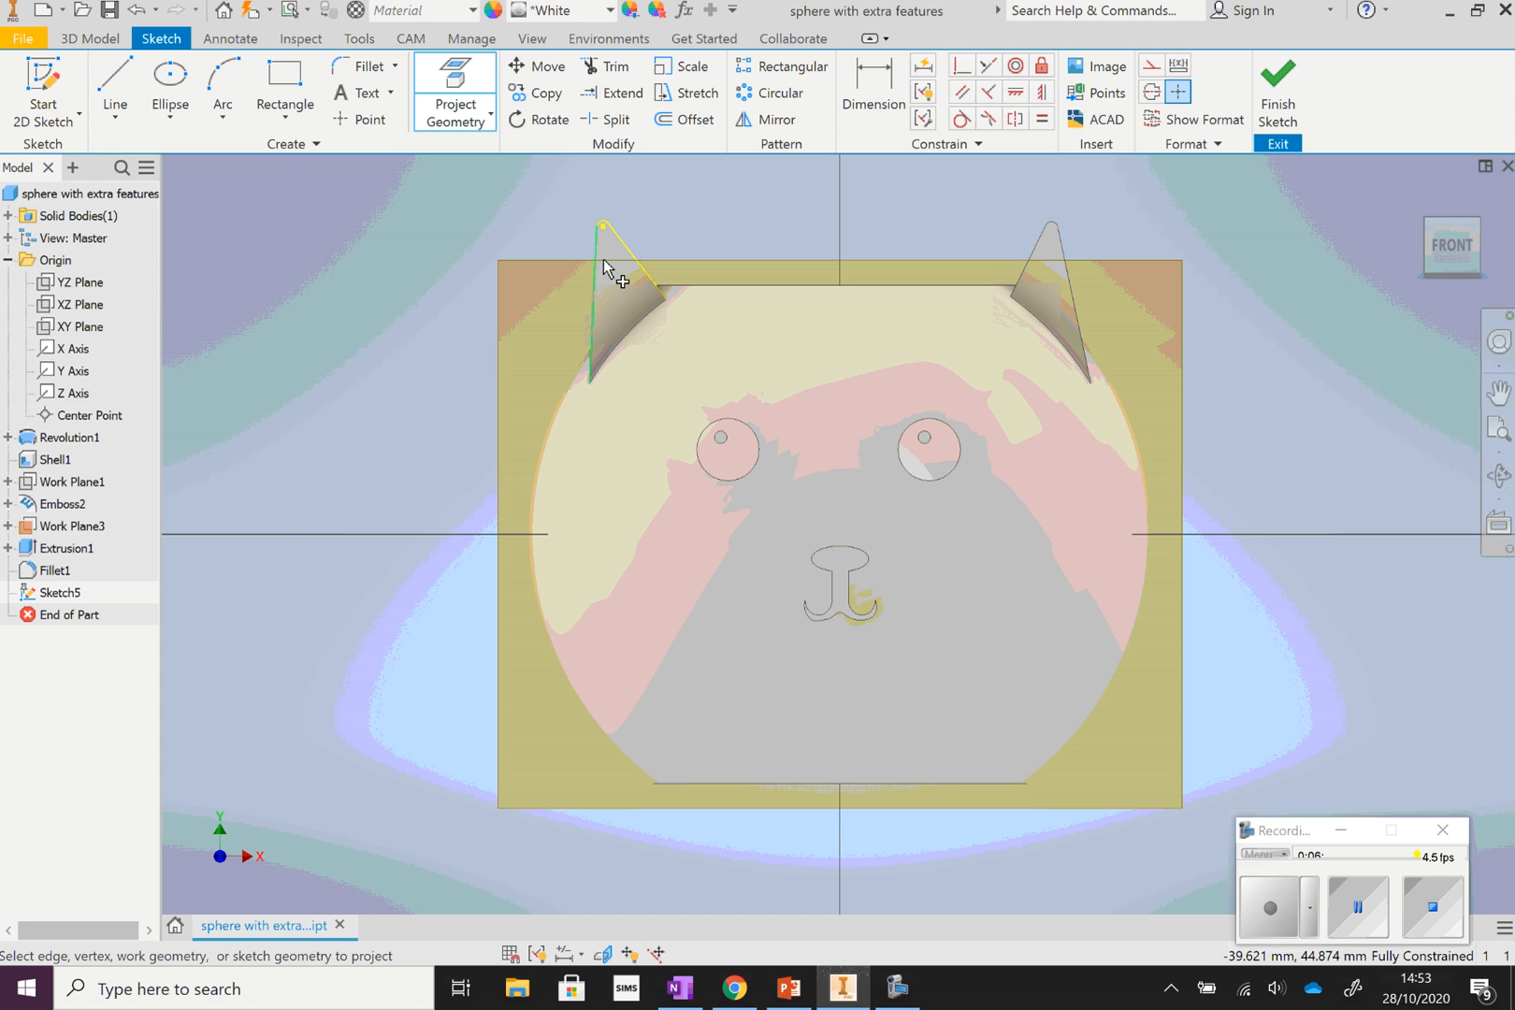
{"action": "left_click", "coordinate": [660, 304]}
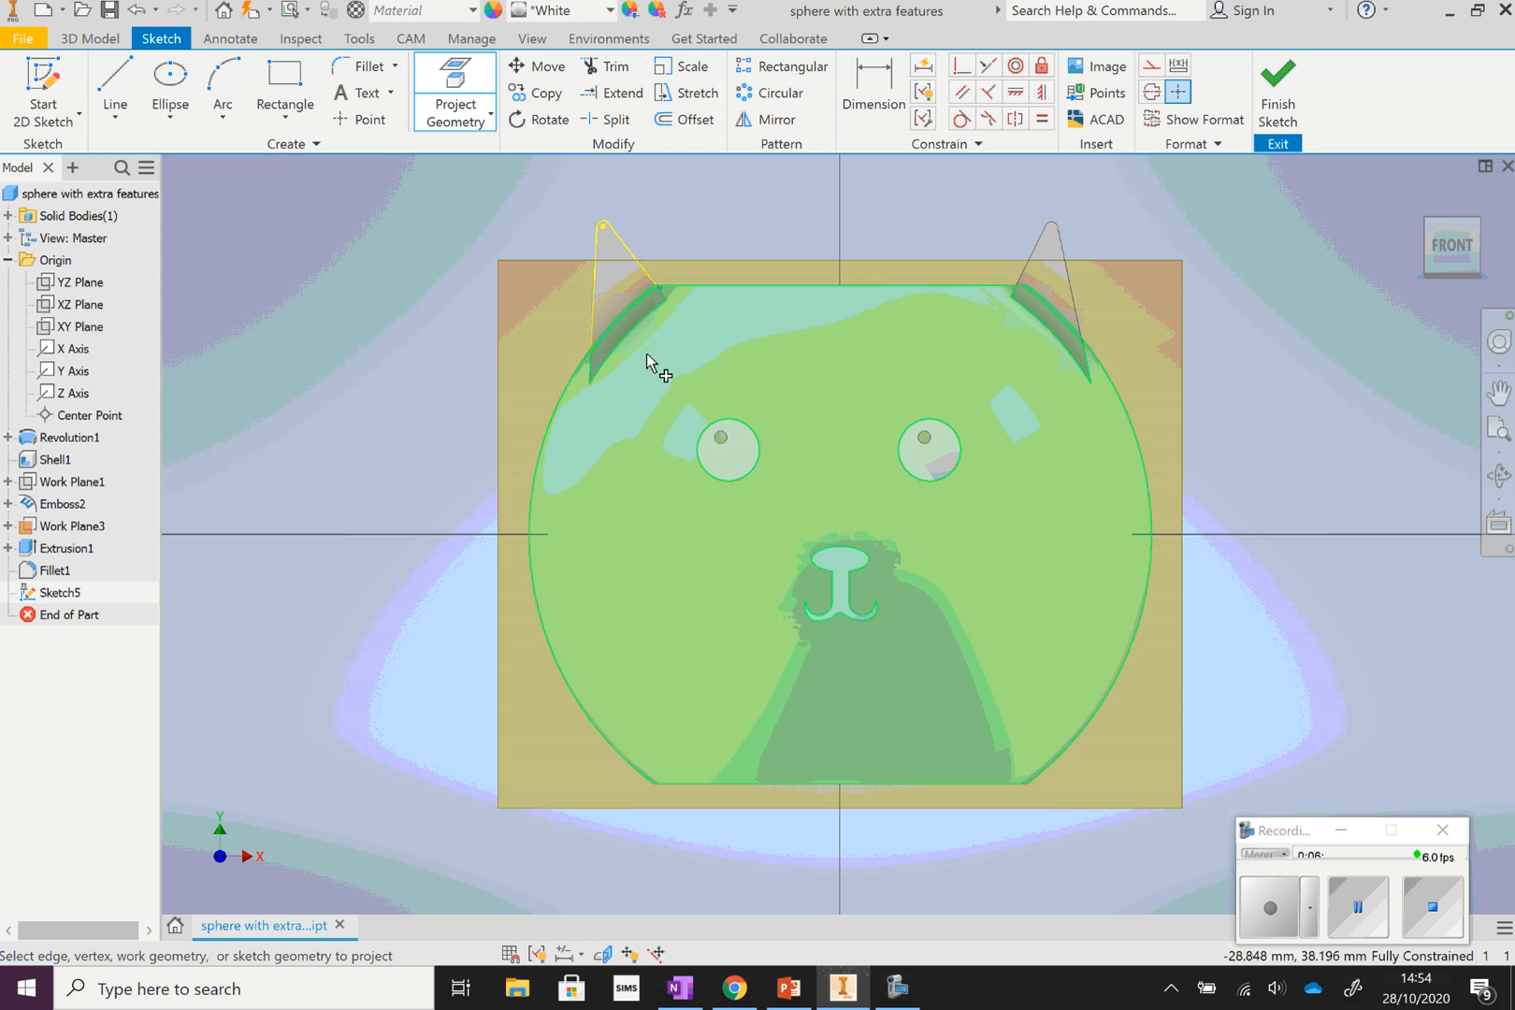
{"action": "left_click", "coordinate": [1018, 285]}
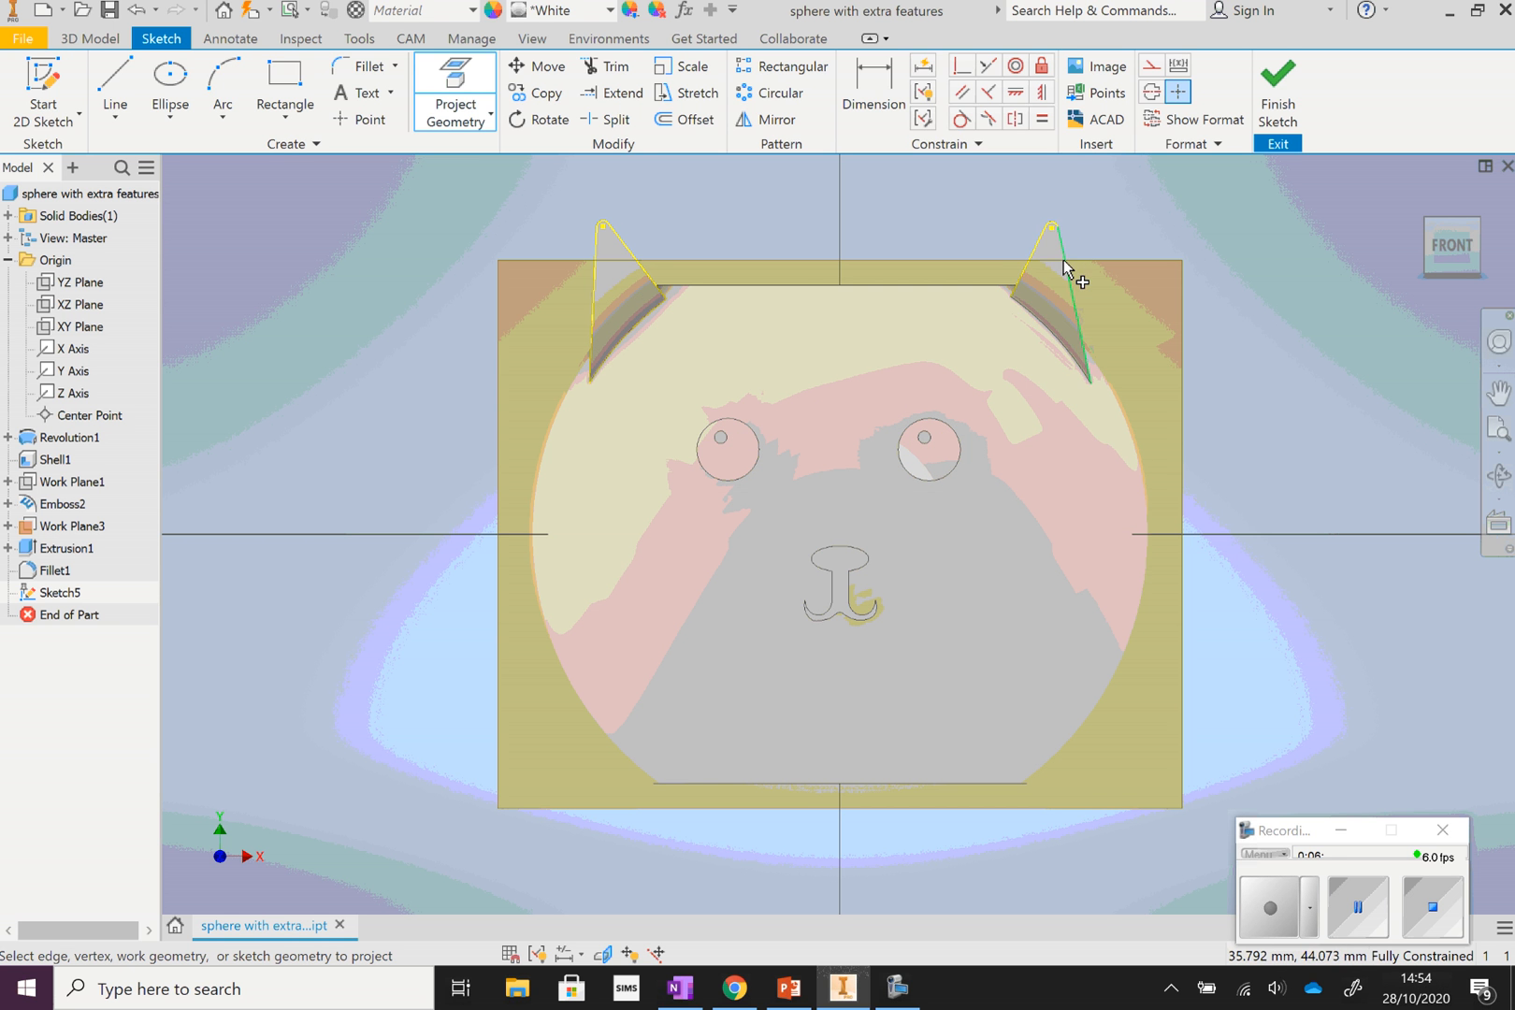
{"action": "left_click", "coordinate": [1063, 260]}
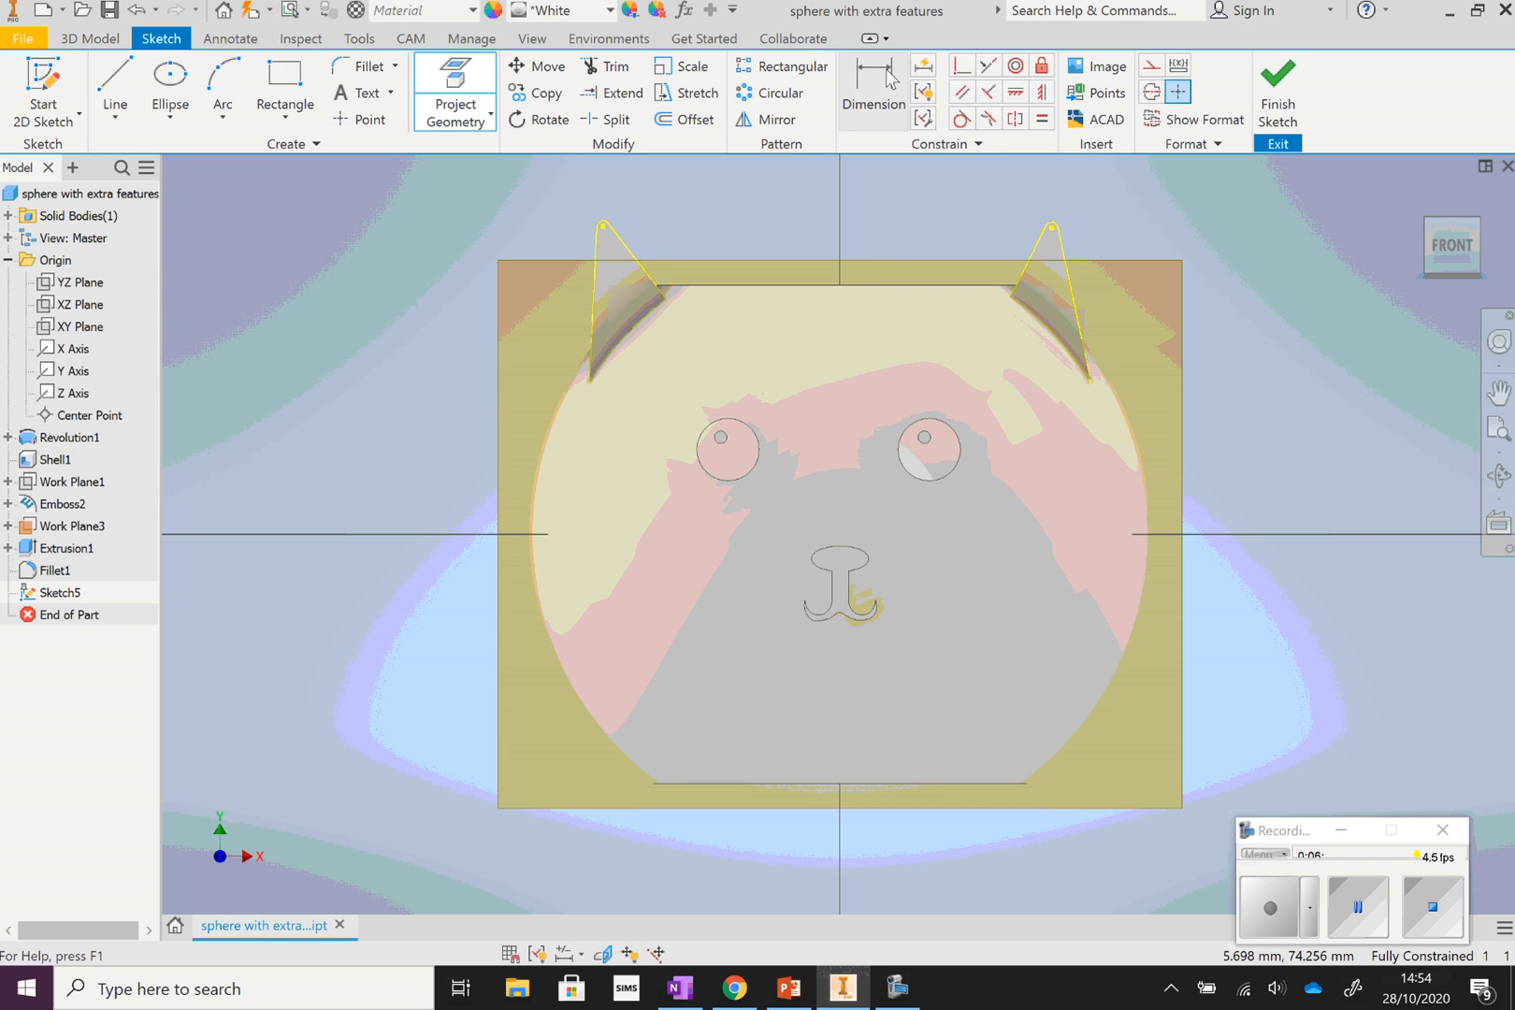
Offset both projected ear outlines inward by 2 mm and finish the sketch
{"action": "left_click", "coordinate": [644, 271]}
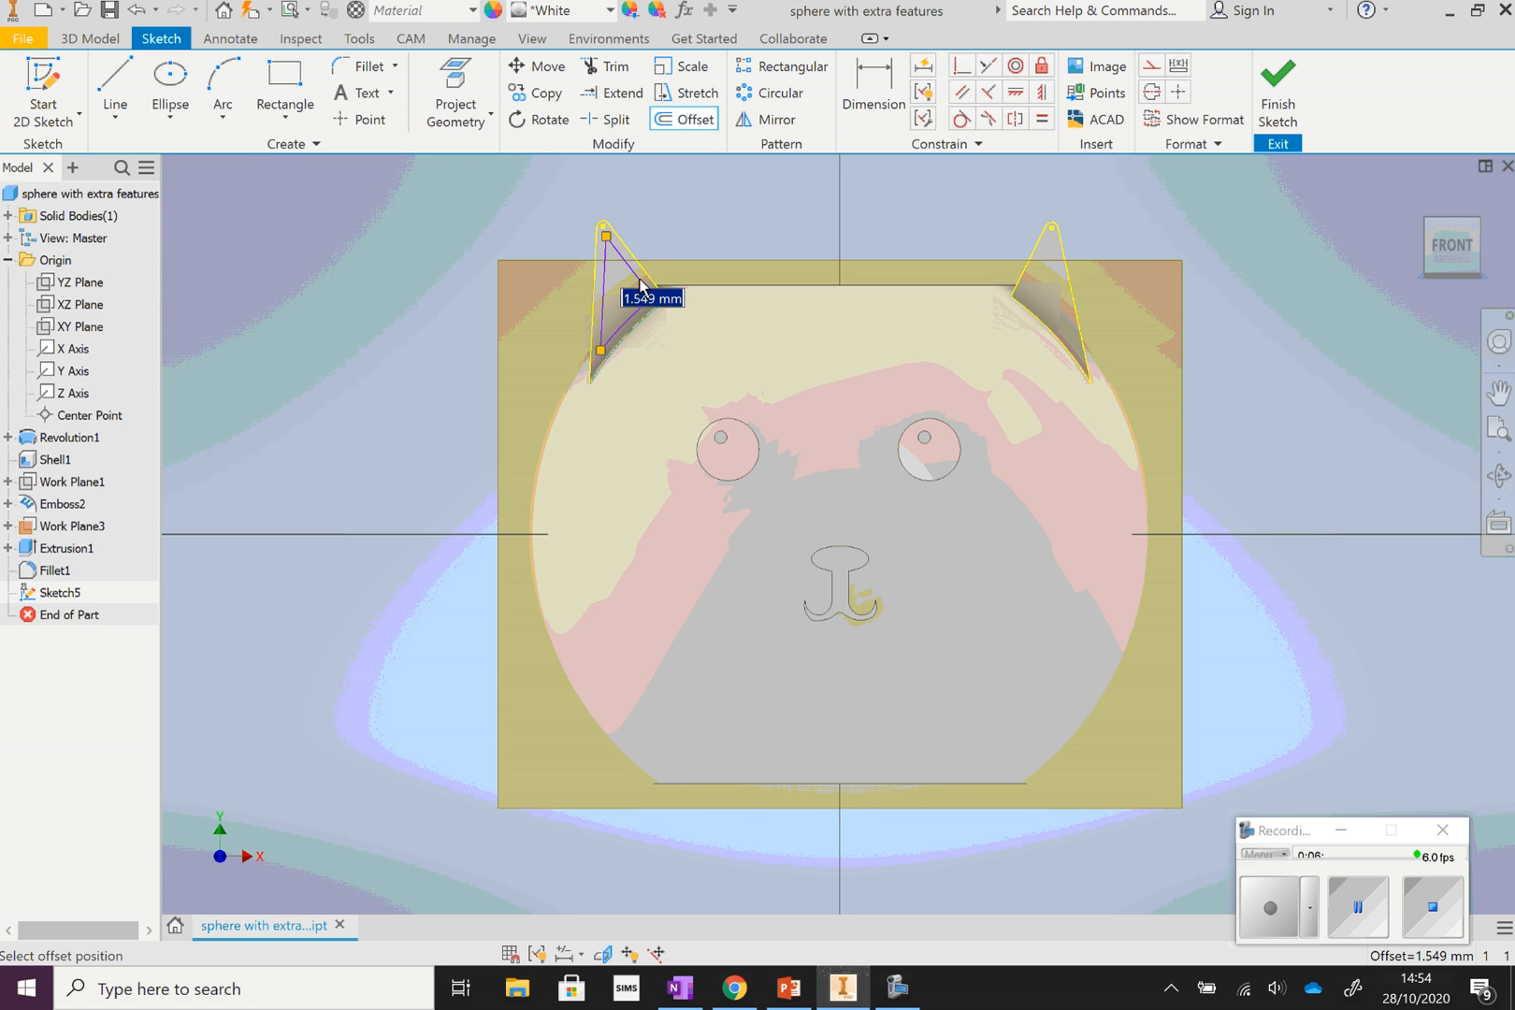
{"action": "type", "text": "n"}
{"action": "left_click", "coordinate": [642, 284]}
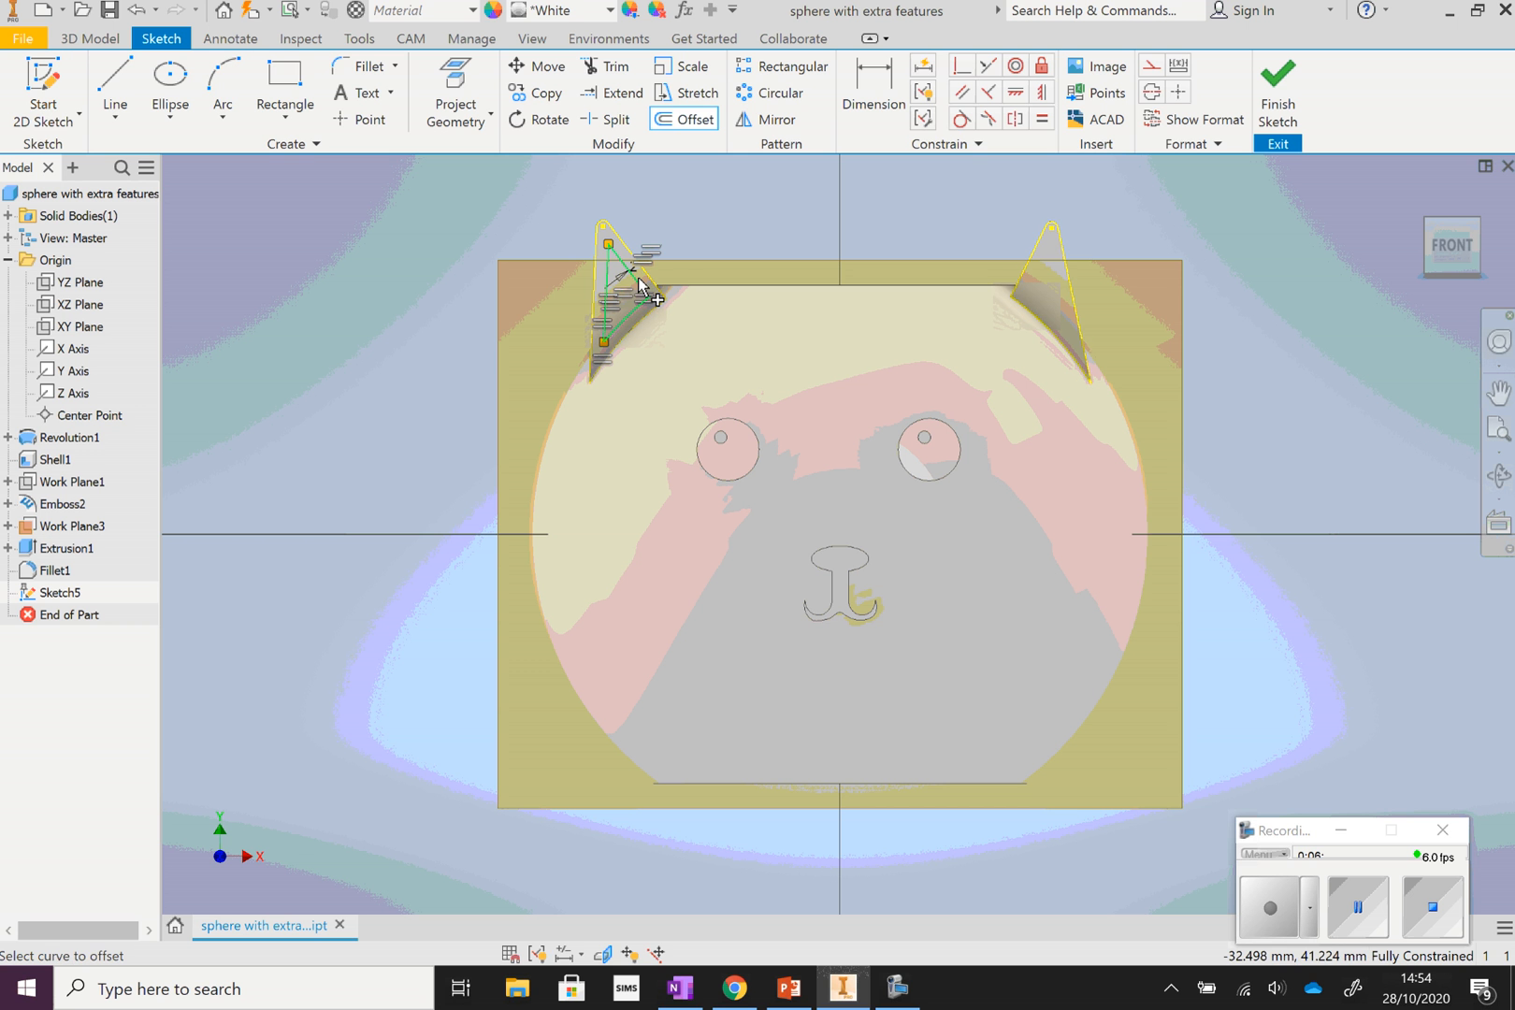
{"action": "left_click", "coordinate": [1069, 285]}
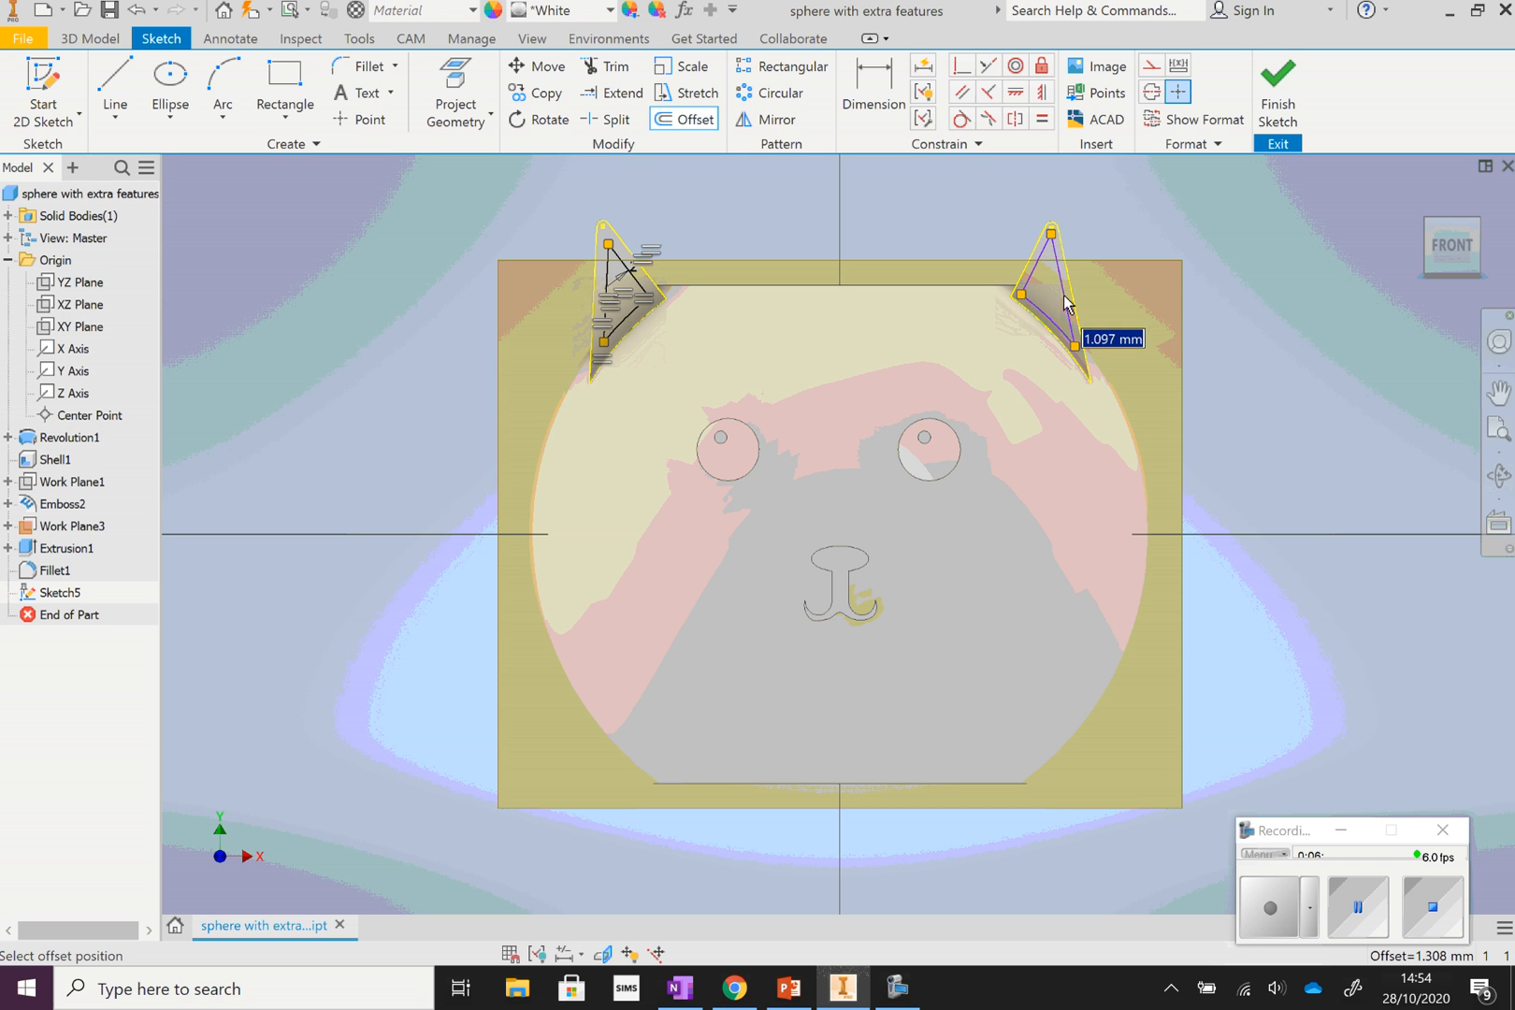
{"action": "left_click", "coordinate": [1069, 322]}
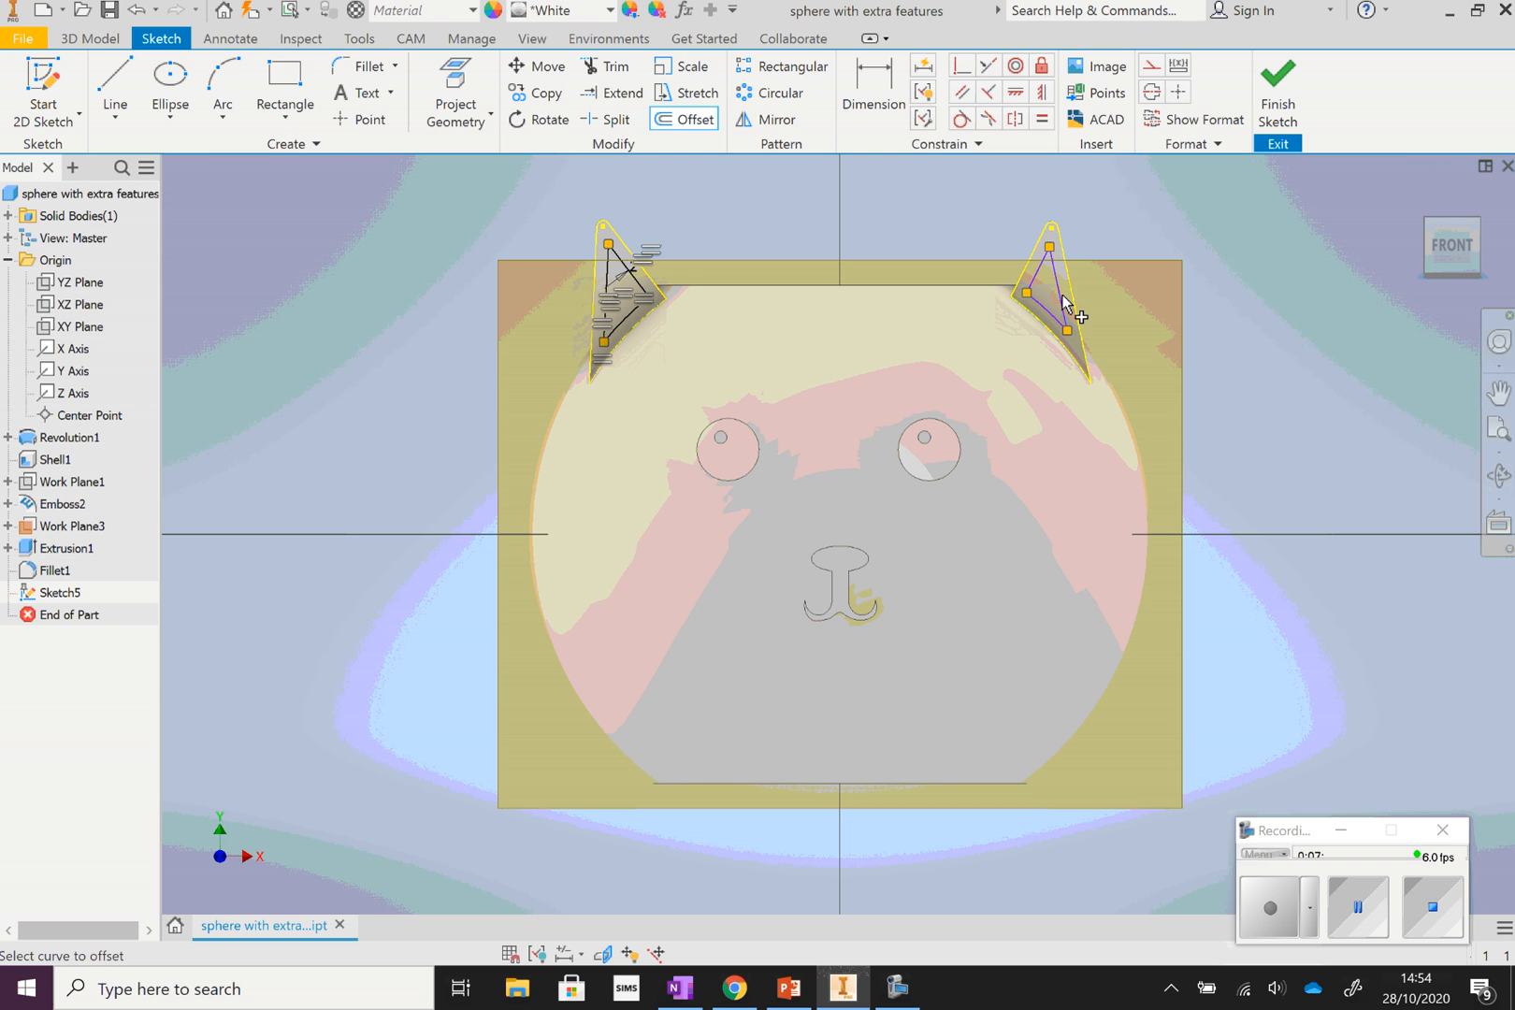
{"action": "left_click", "coordinate": [1278, 94]}
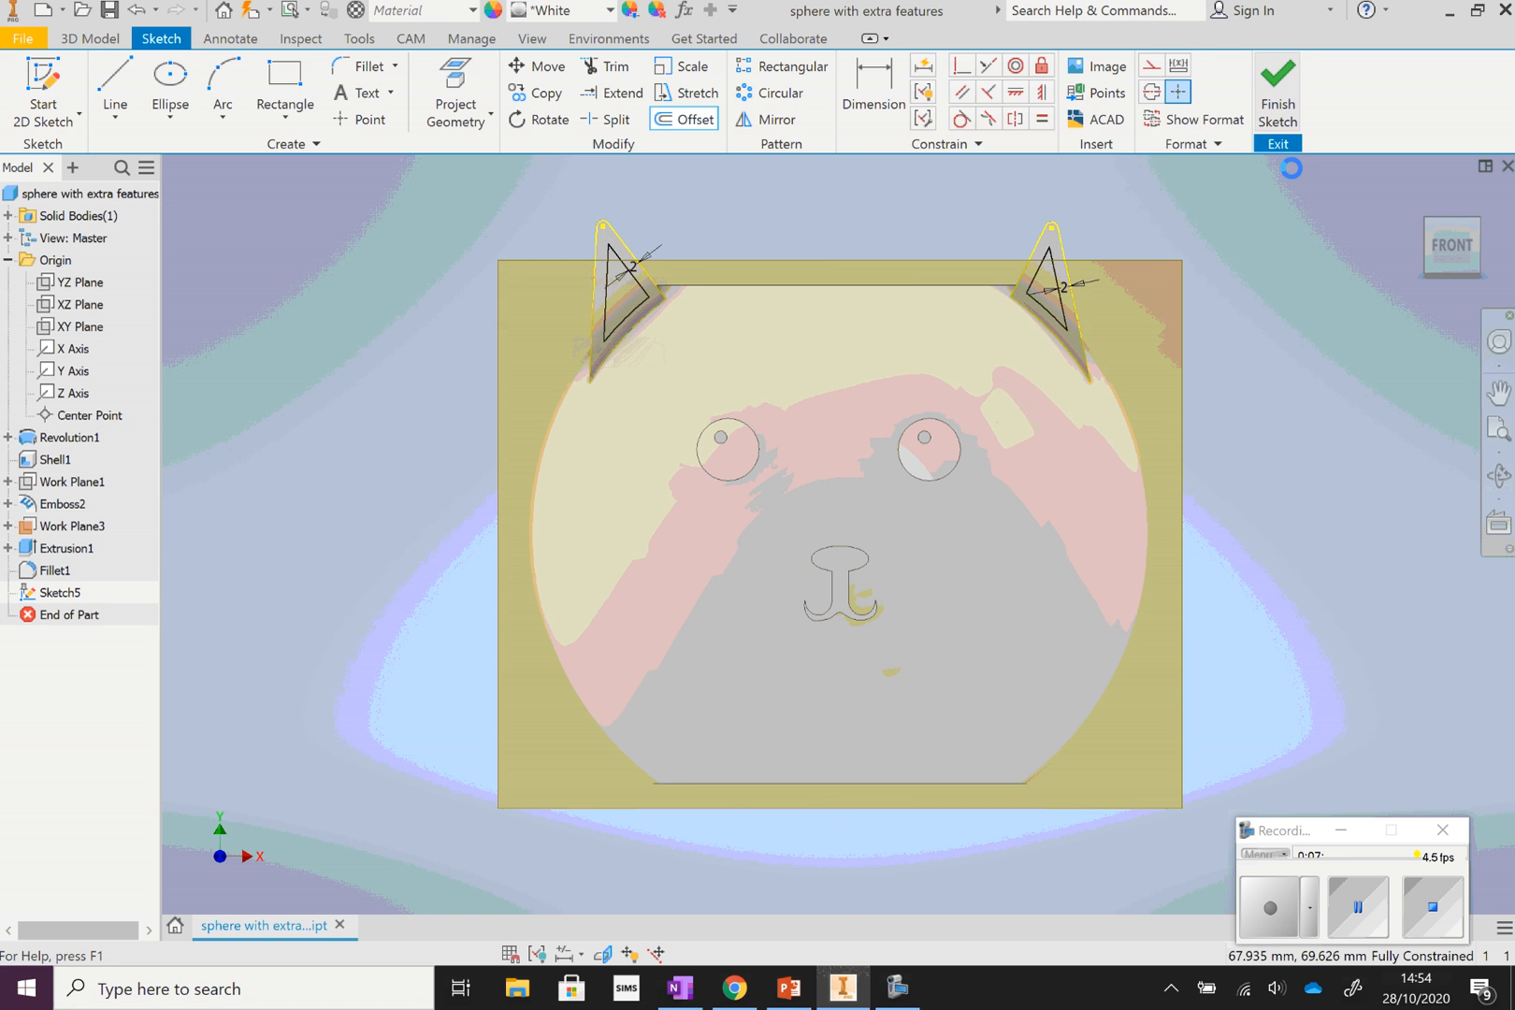
Cut the two inner ear triangles 3 mm deep into the ears with an Extrude
{"action": "left_click", "coordinate": [115, 89]}
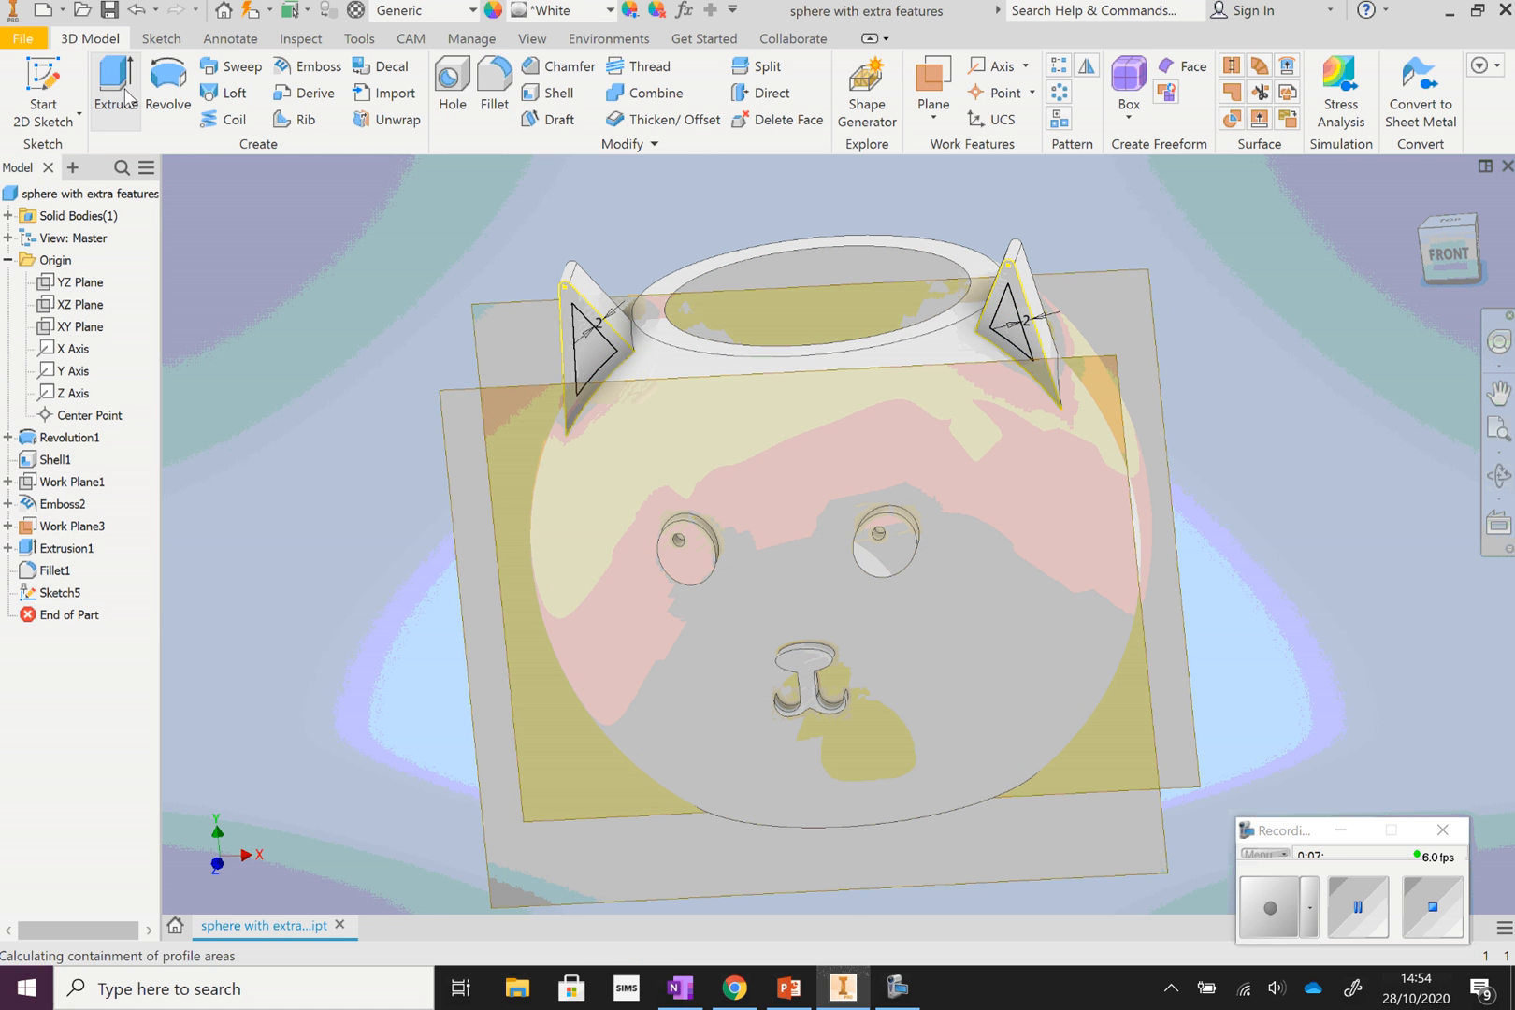
{"action": "left_click", "coordinate": [589, 352]}
{"action": "left_click", "coordinate": [1016, 335]}
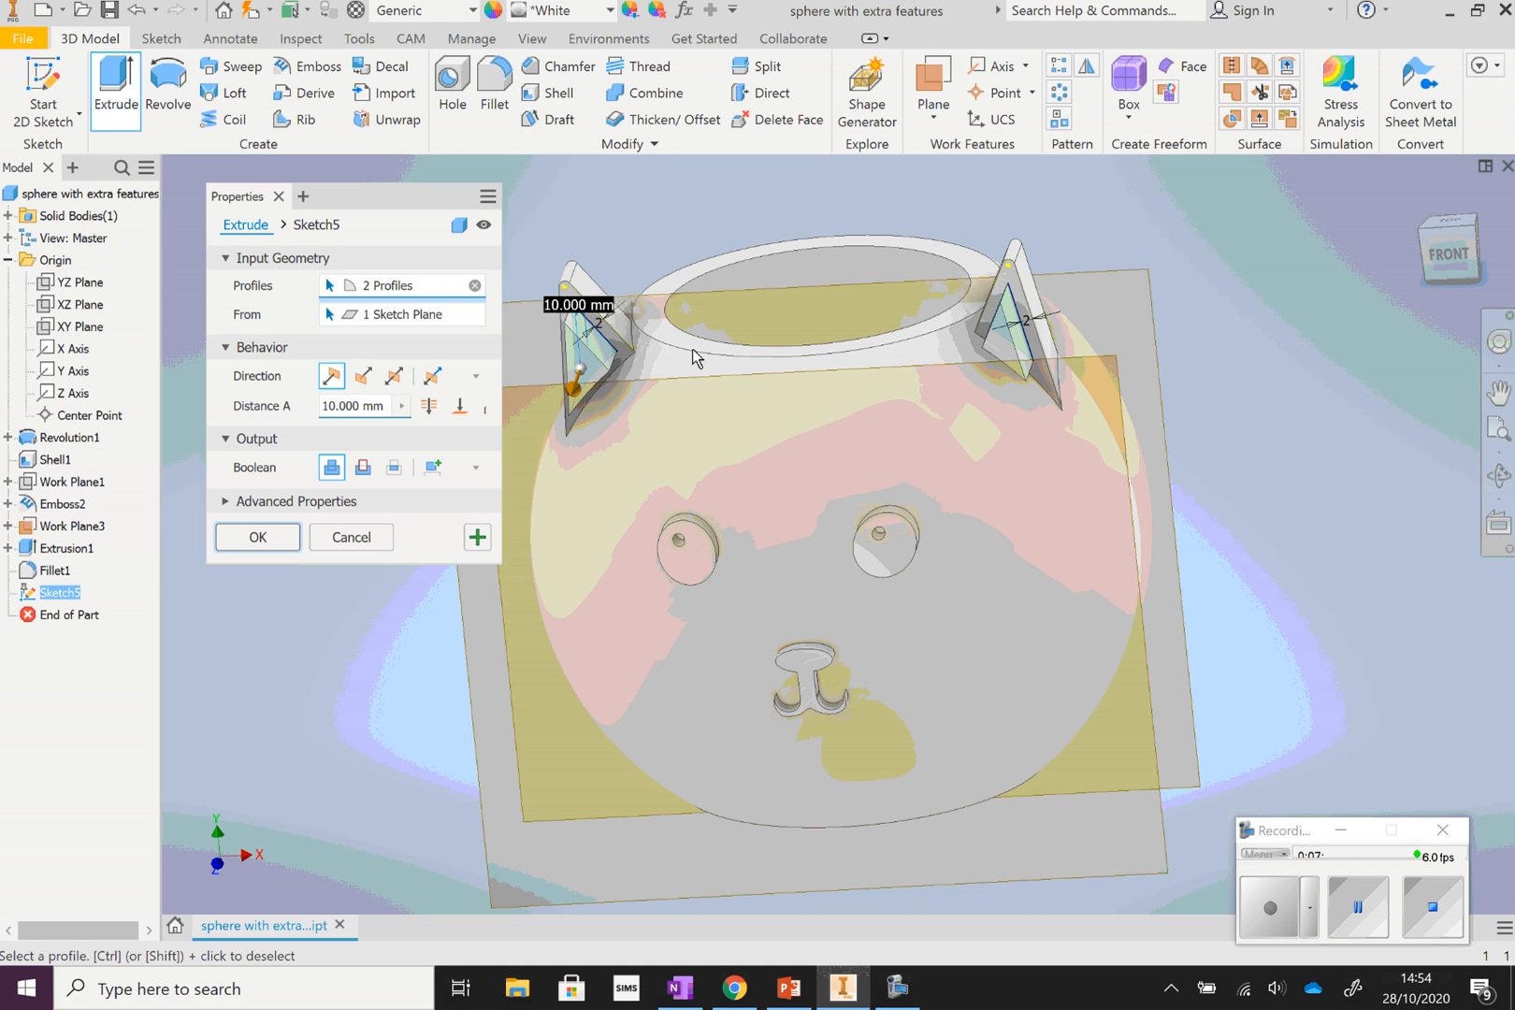
{"action": "left_click", "coordinate": [364, 468]}
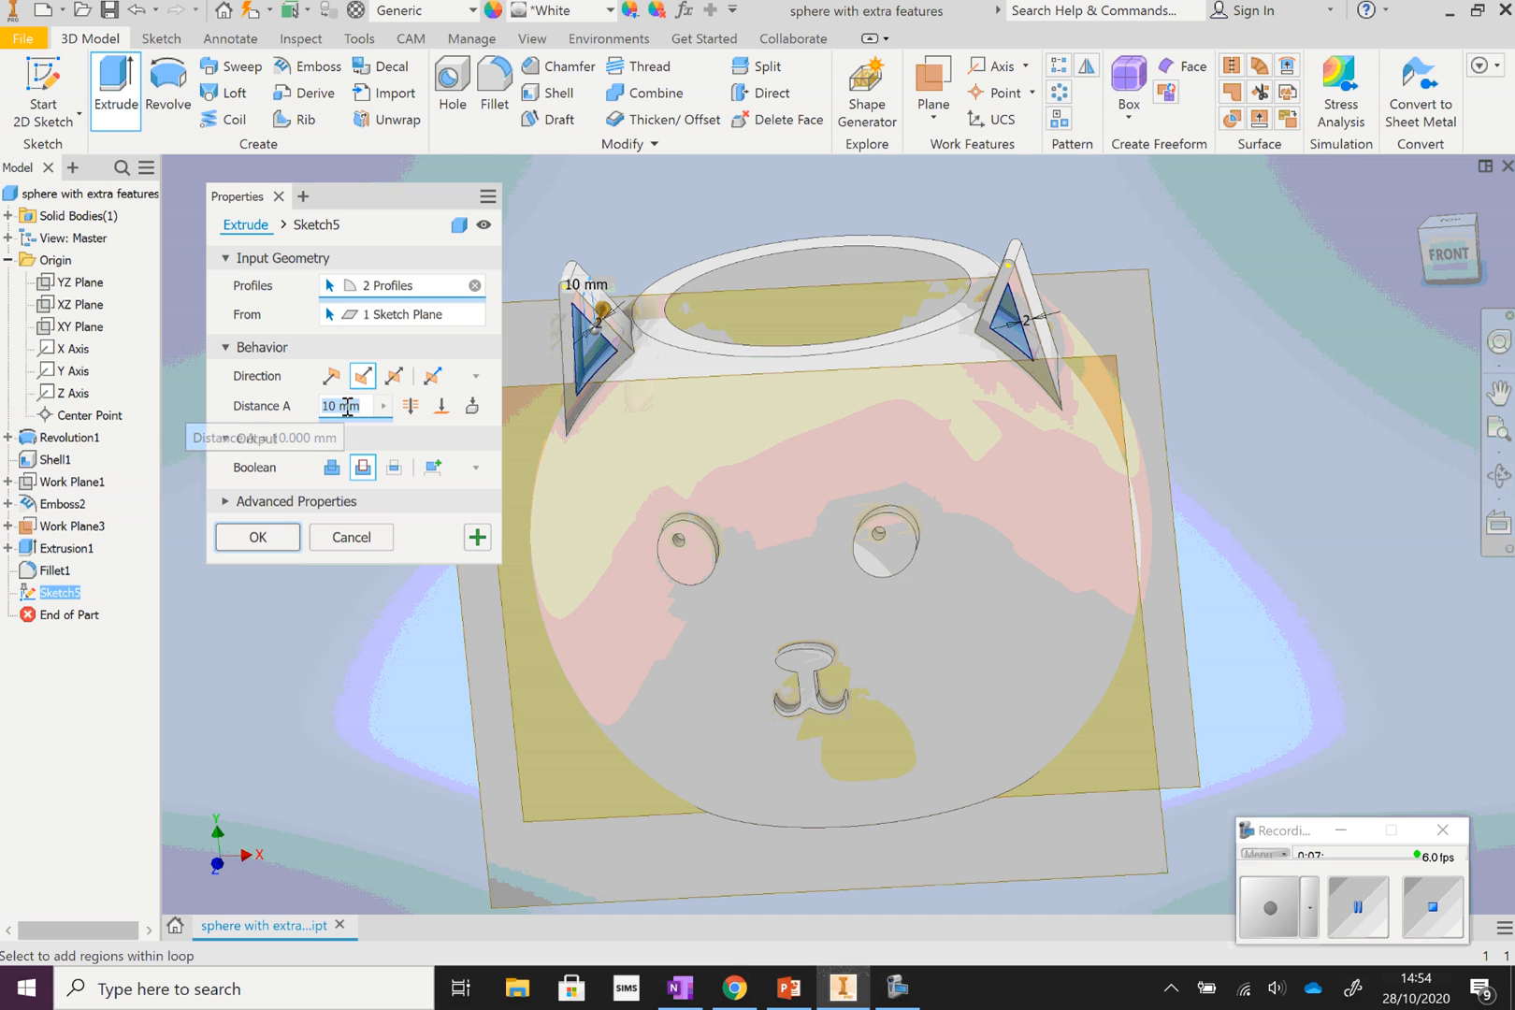
{"action": "key", "text": "BackSpace"}
{"action": "key", "text": "BackSpace"}
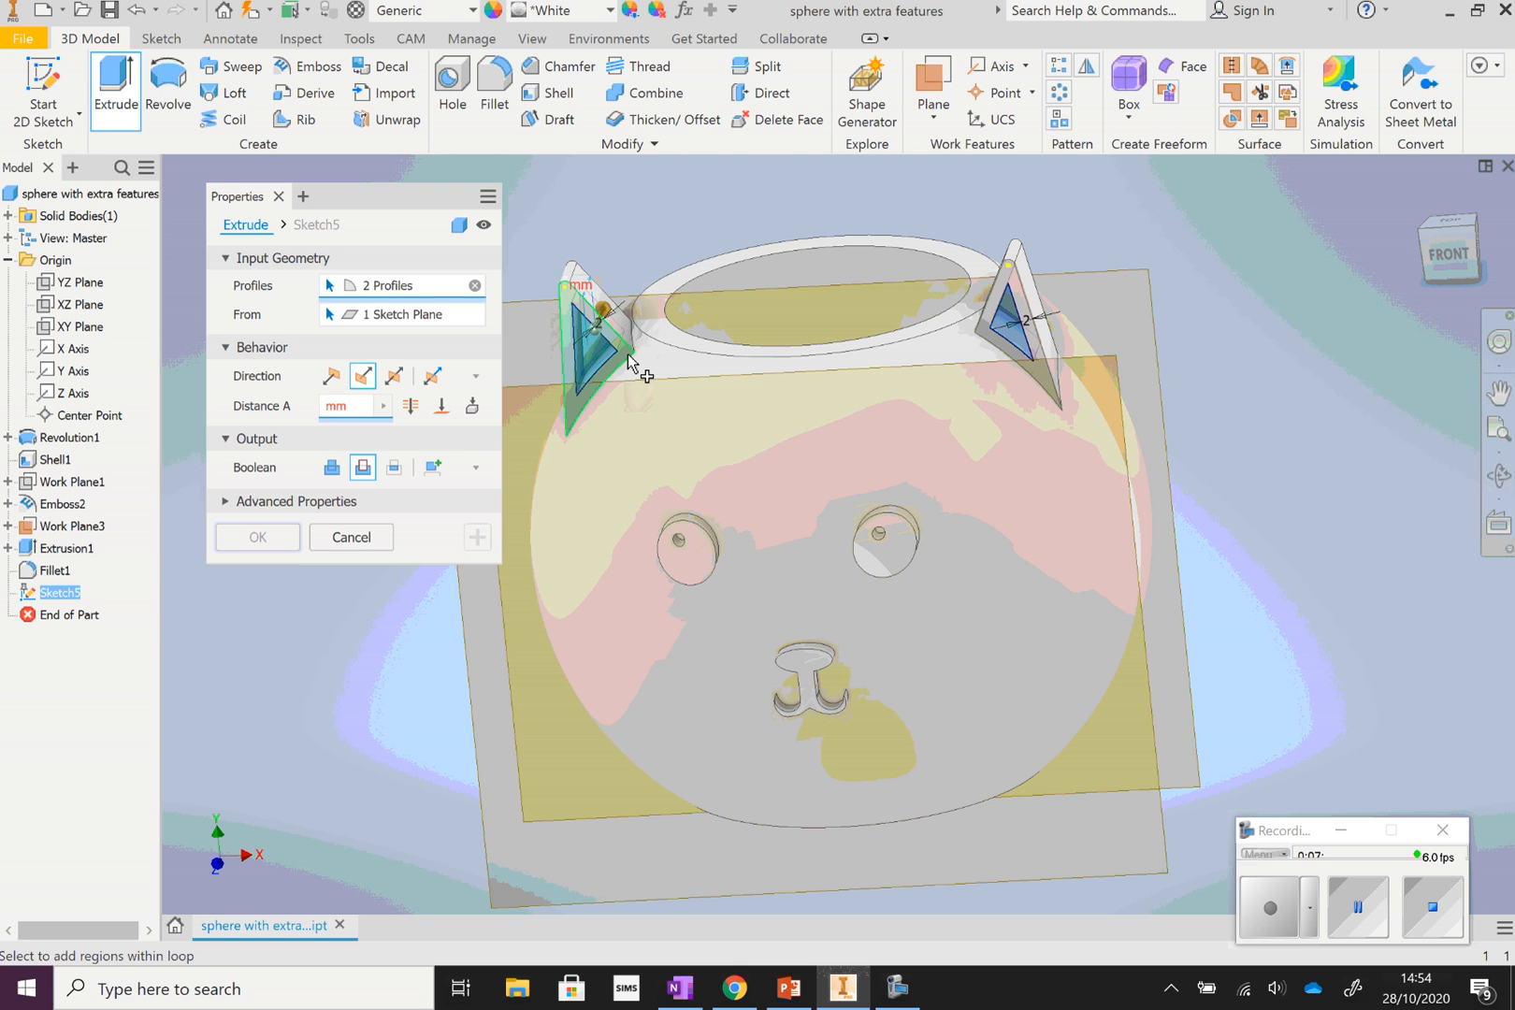
{"action": "type", "text": "3"}
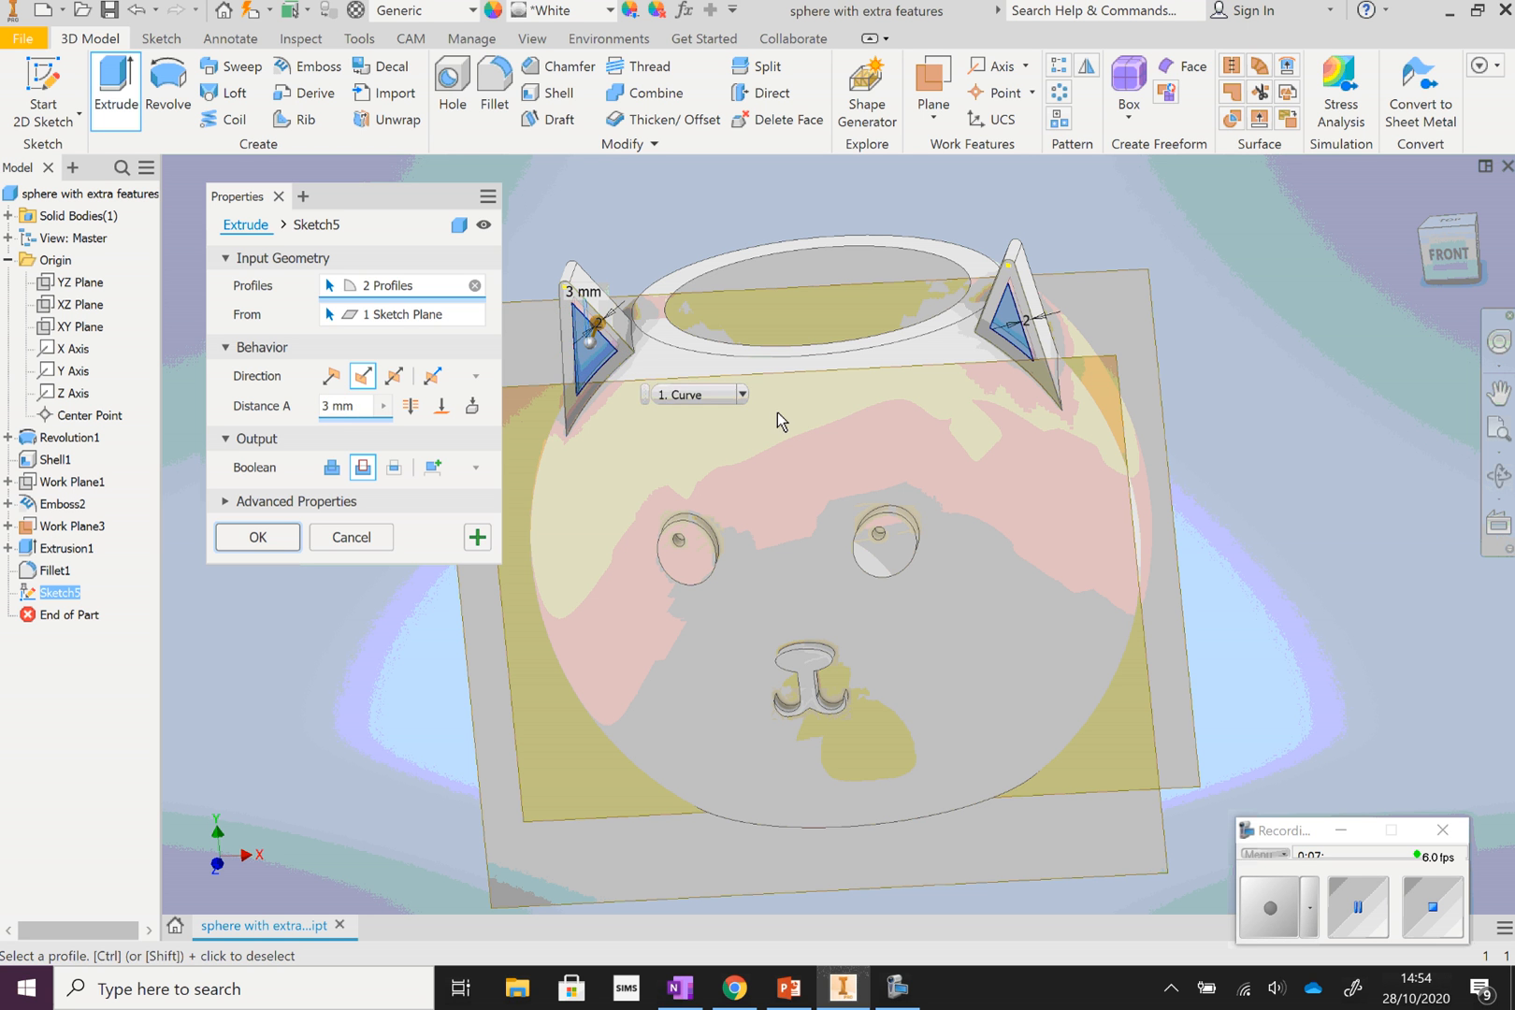
{"action": "left_click", "coordinate": [294, 541]}
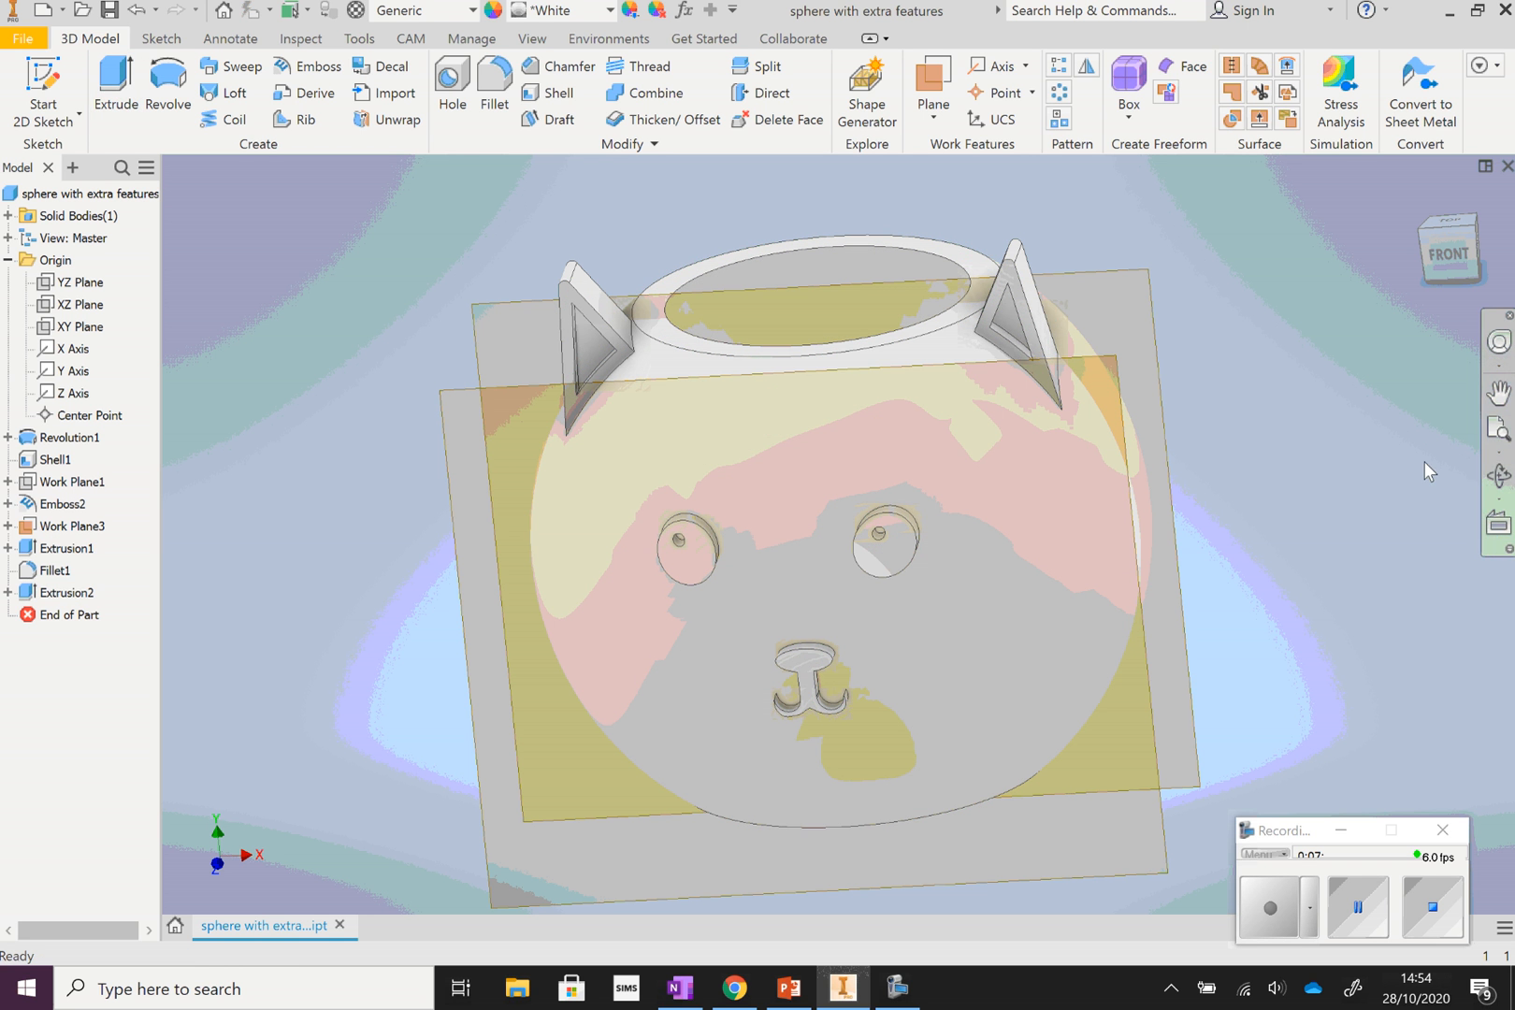
Fillet the rear outline edges of both ears with a 4 mm radius
{"action": "left_click", "coordinate": [1498, 474]}
{"action": "left_click_drag", "start_coordinate": [1008, 518], "coordinate": [896, 478]}
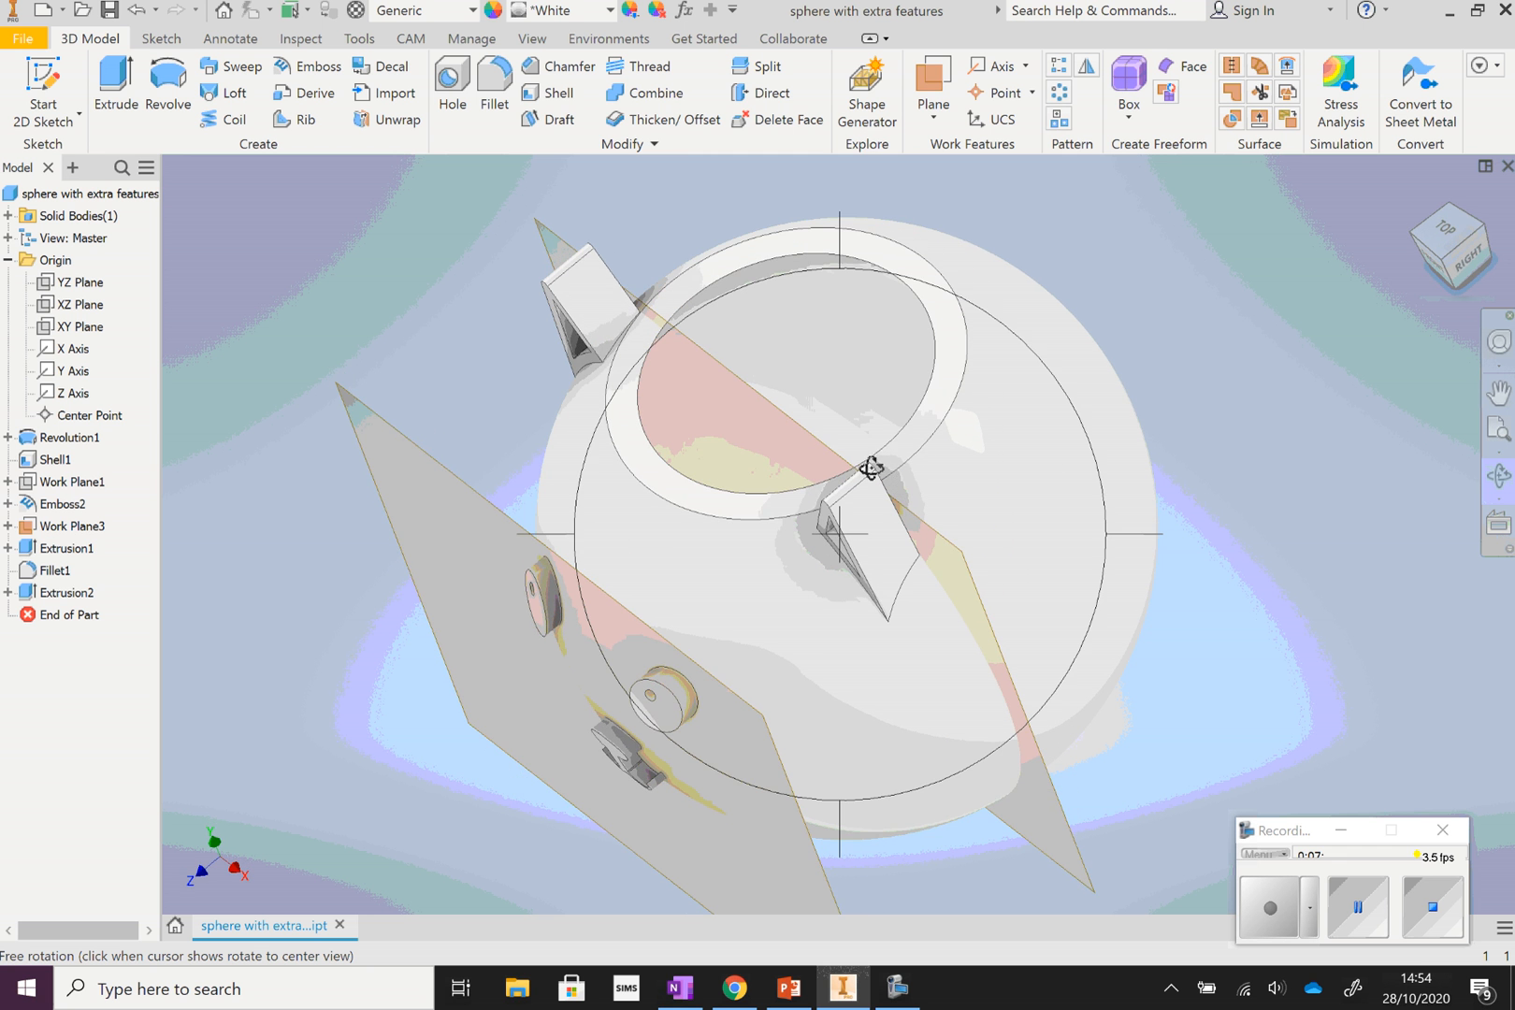
{"action": "left_click_drag", "start_coordinate": [1069, 524], "coordinate": [1057, 599]}
{"action": "right_click", "coordinate": [1302, 454]}
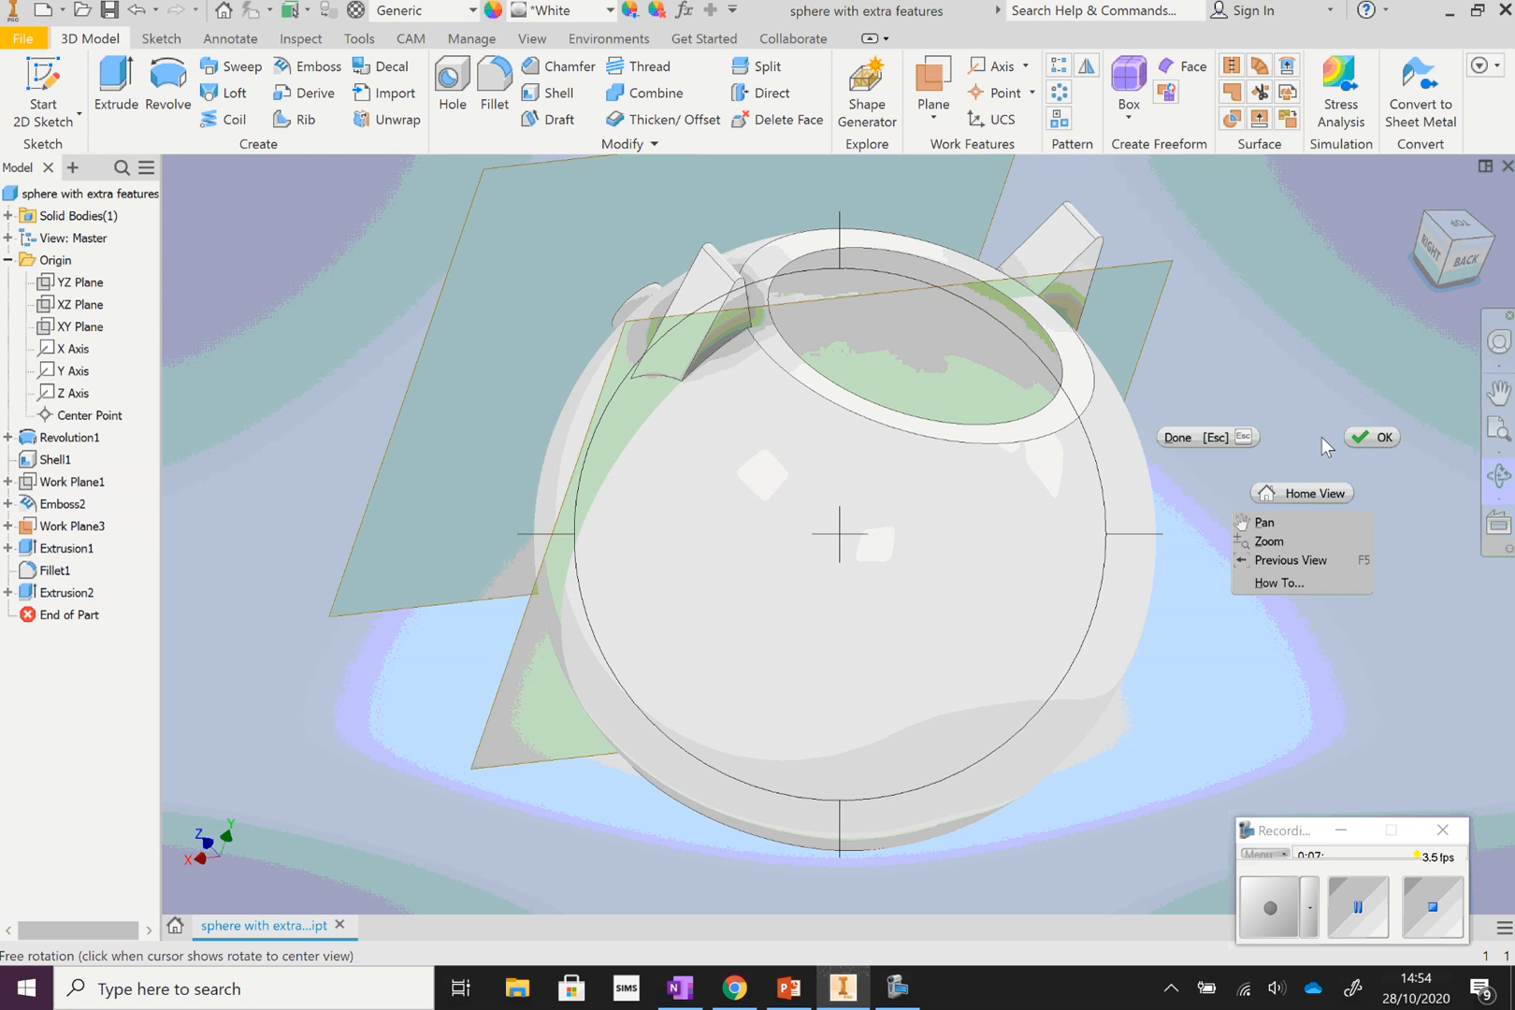
{"action": "left_click", "coordinate": [1365, 436]}
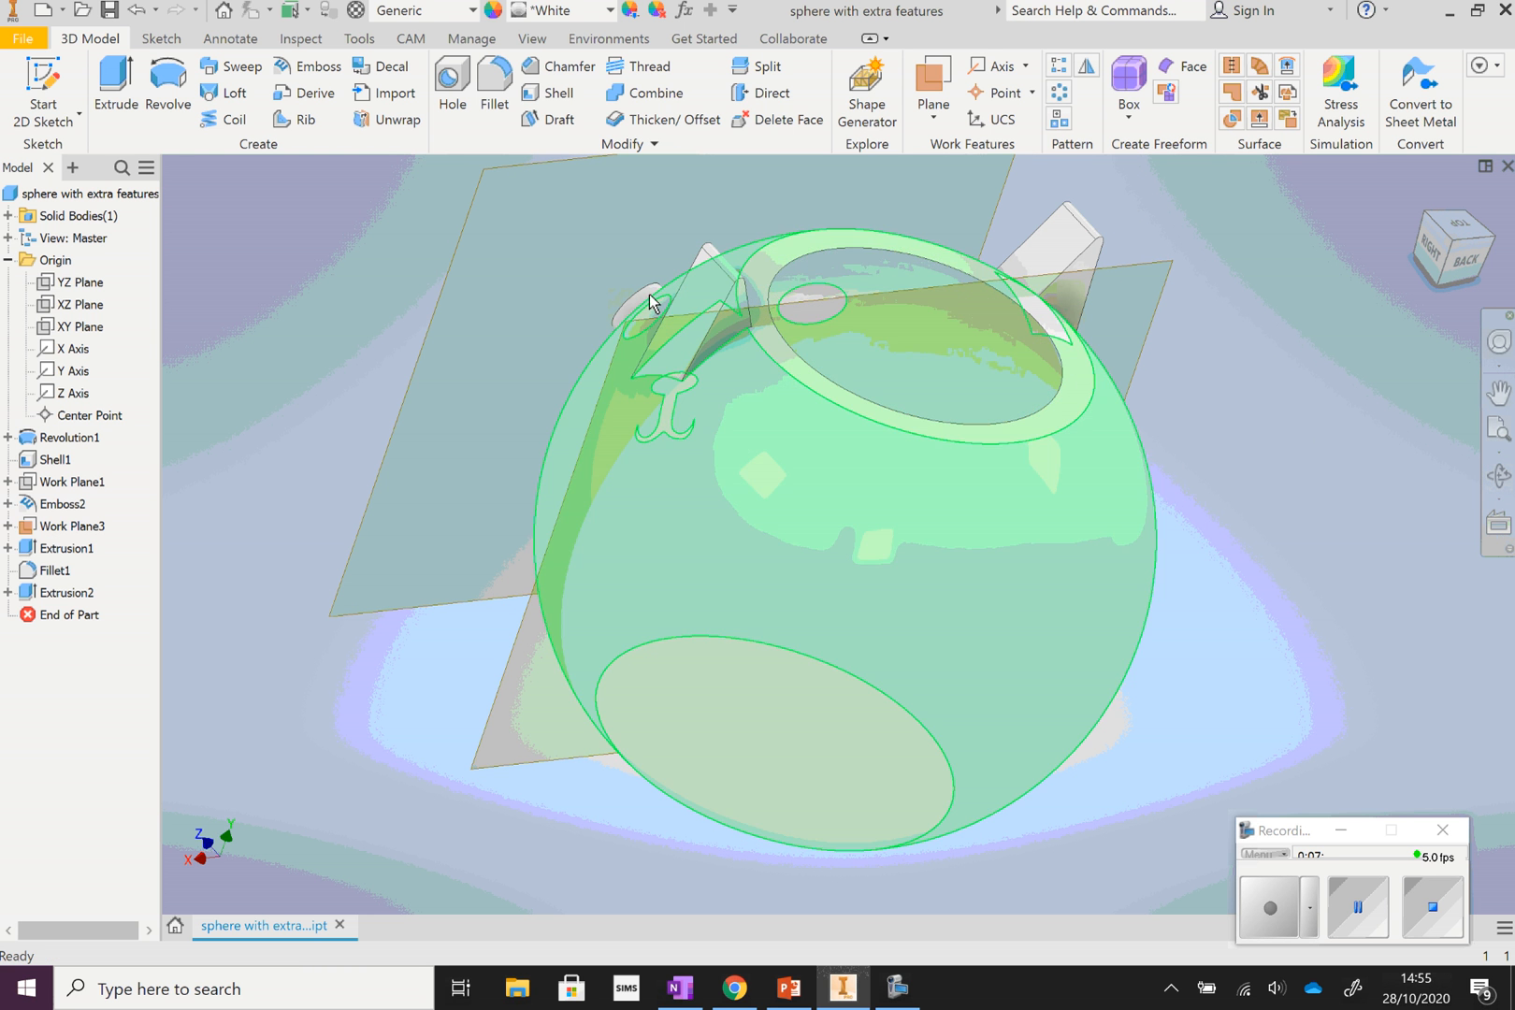
{"action": "left_click", "coordinate": [494, 89]}
{"action": "left_click", "coordinate": [726, 310]}
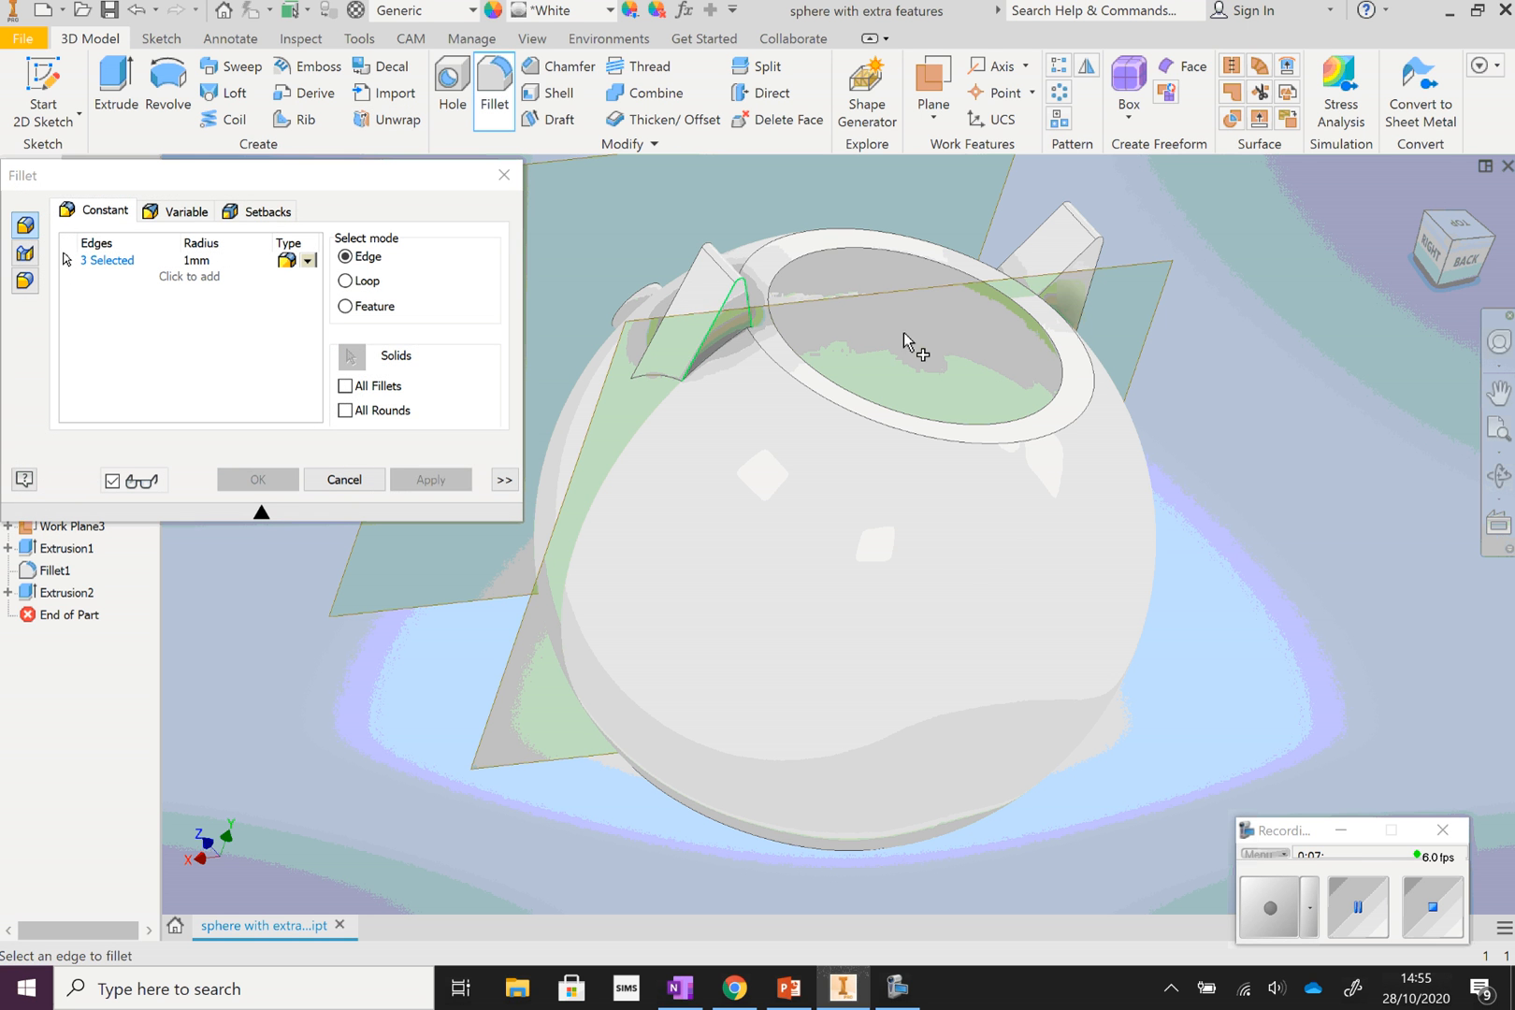
{"action": "left_click", "coordinate": [1075, 262]}
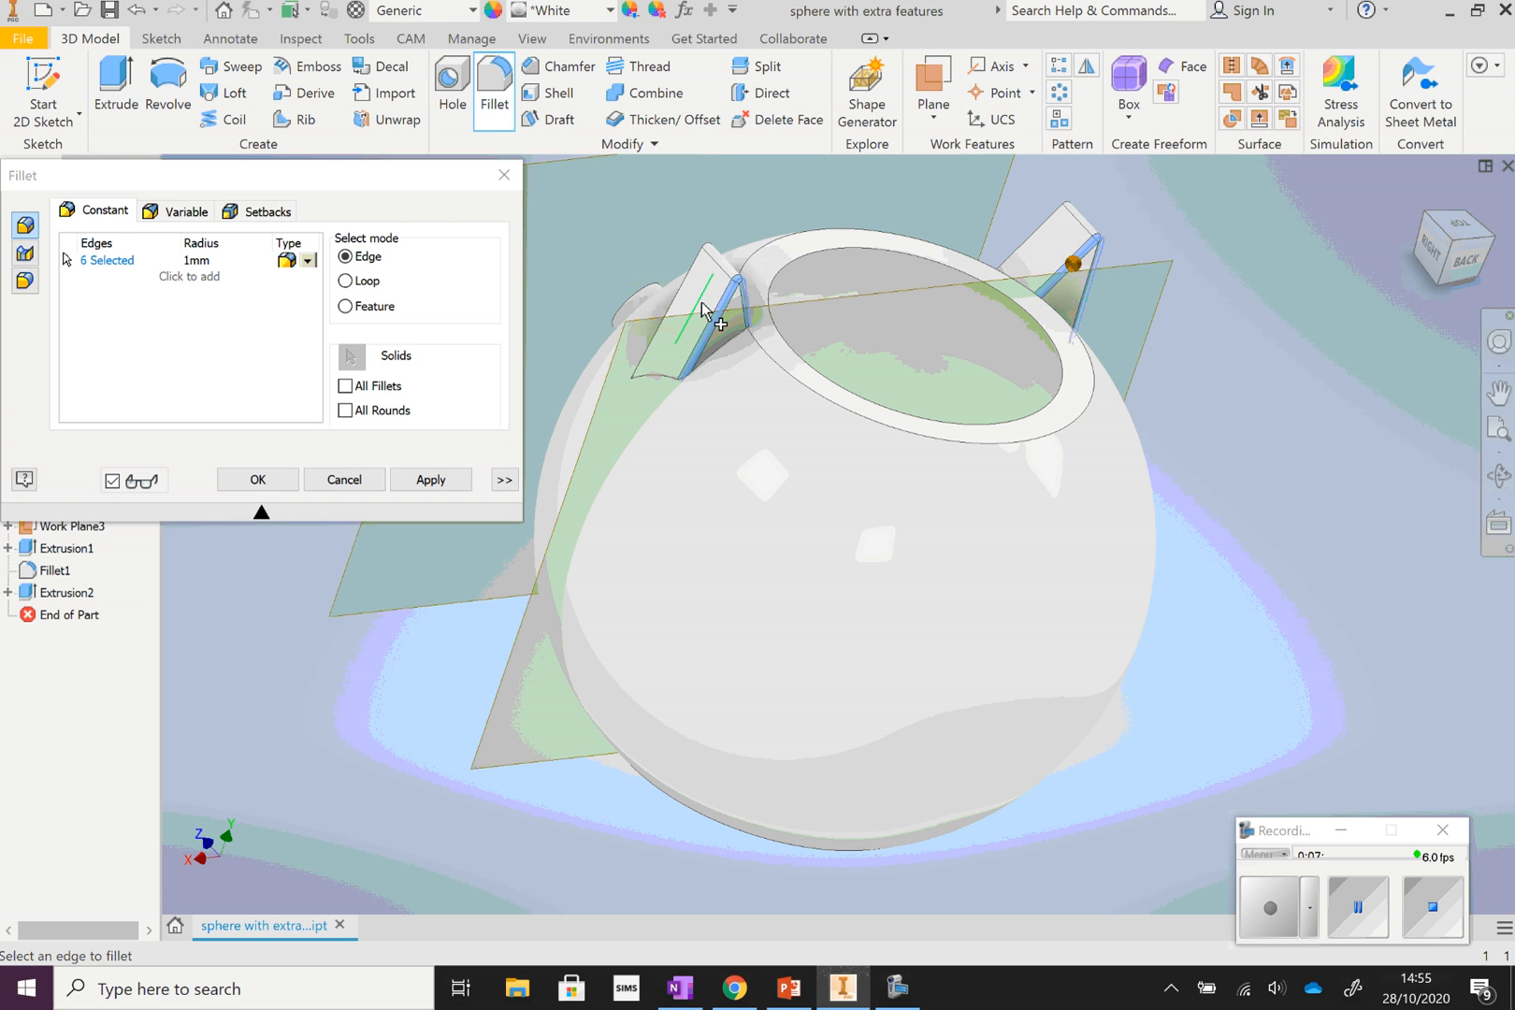
{"action": "left_click", "coordinate": [198, 261]}
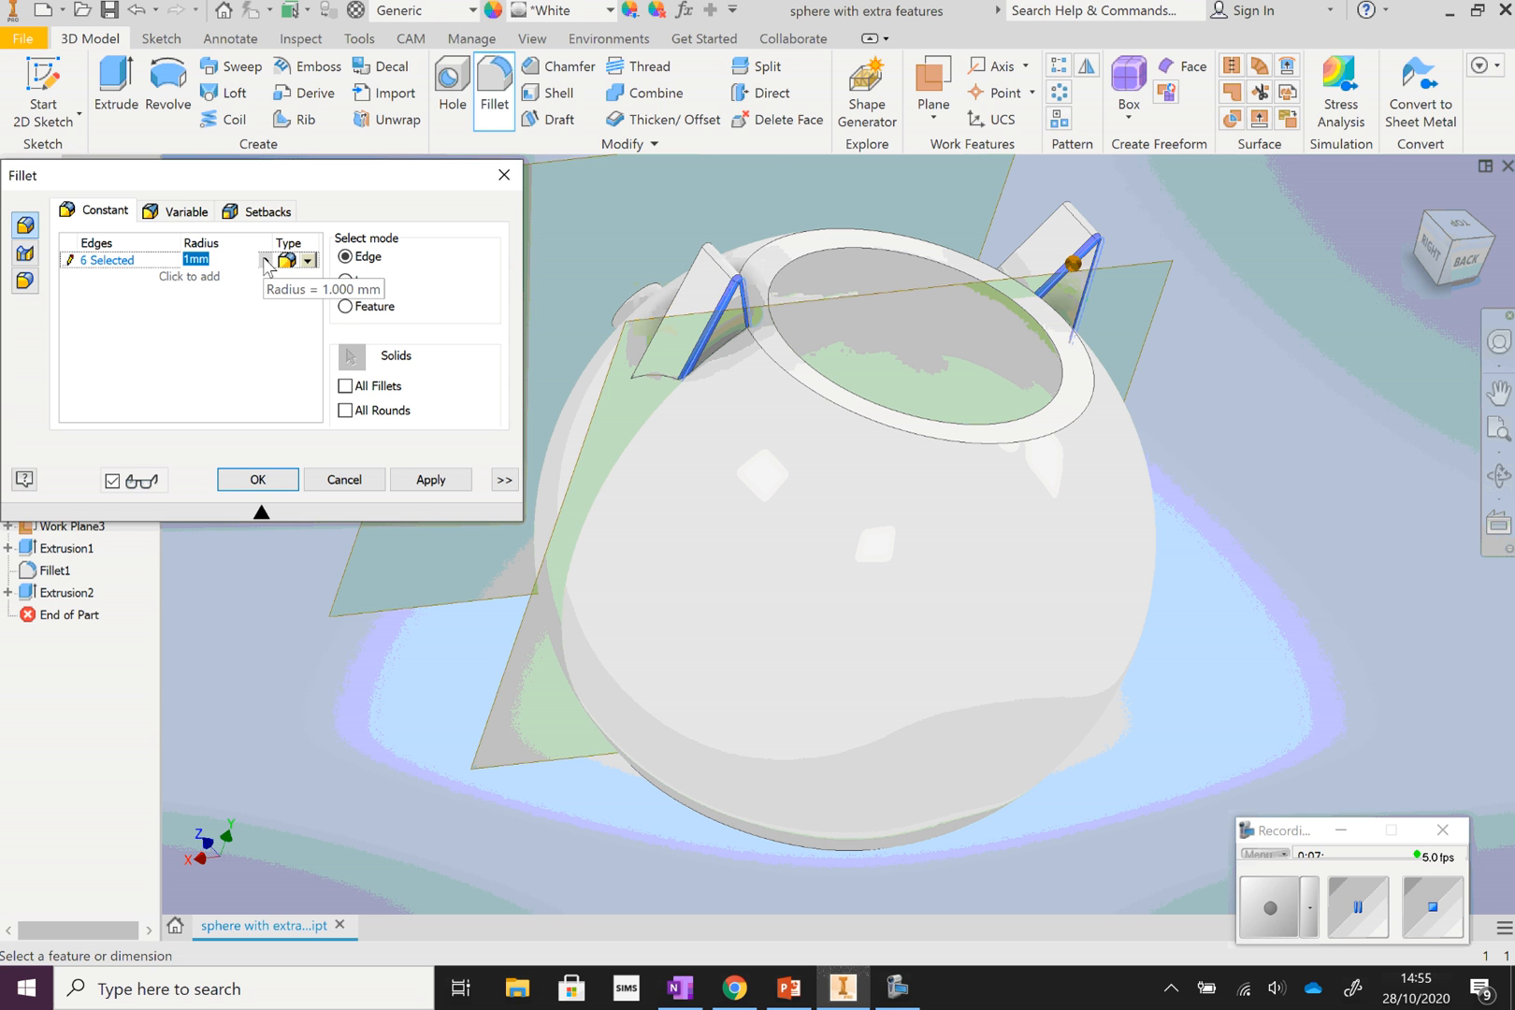
{"action": "type", "text": "4m"}
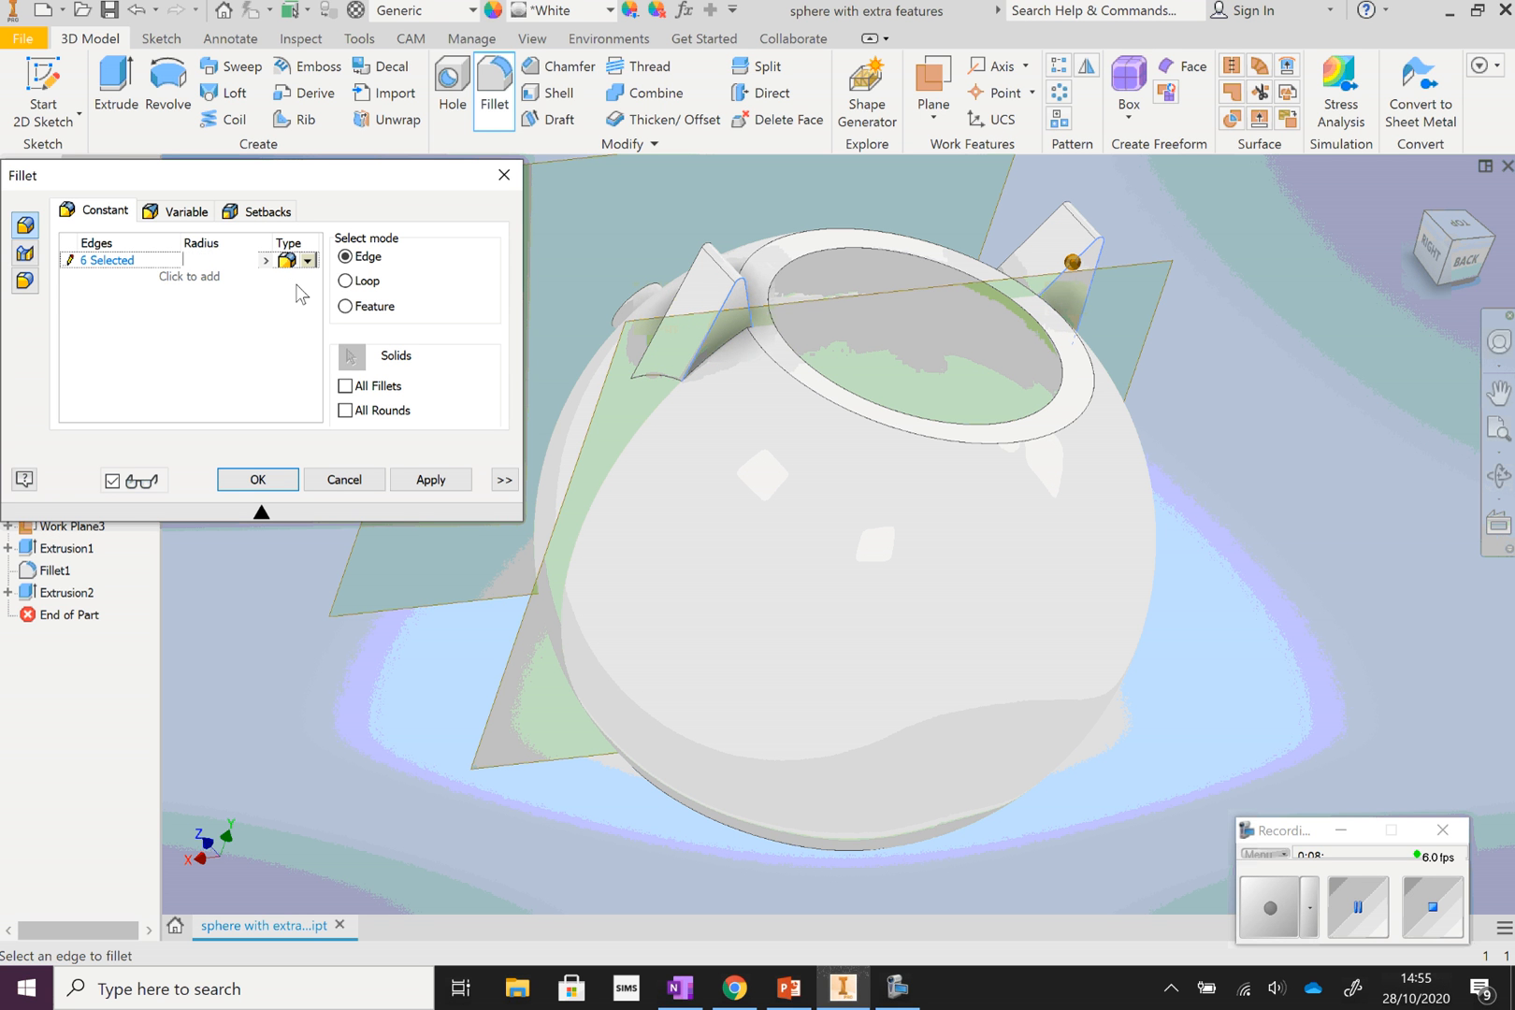
{"action": "type", "text": "2m"}
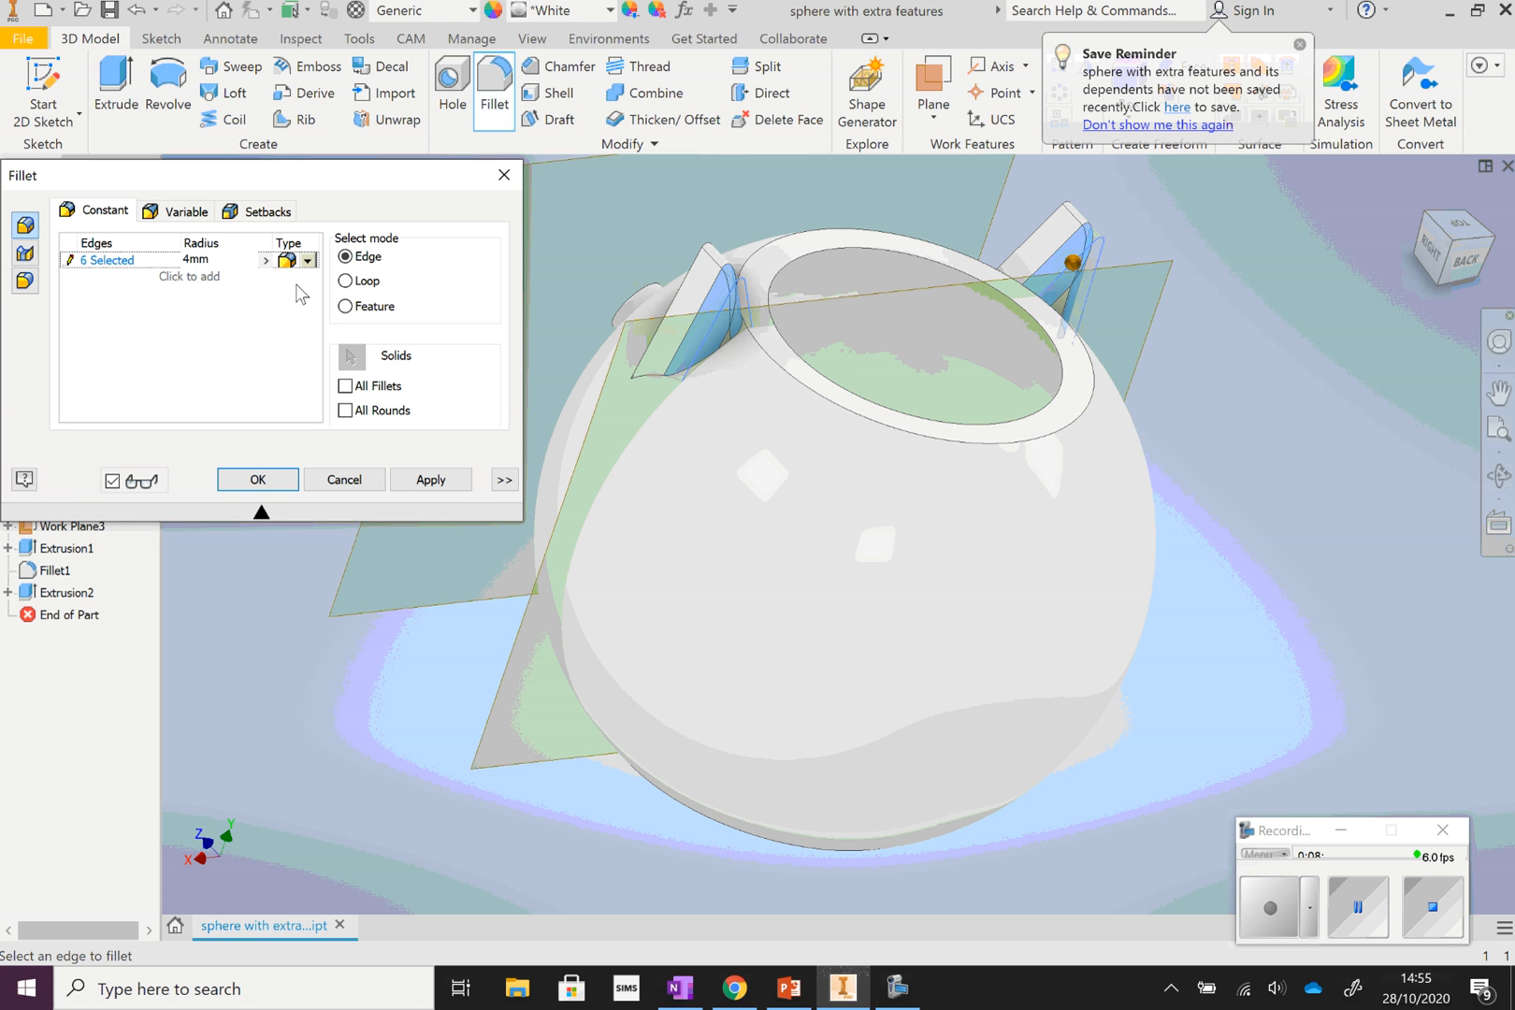
{"action": "left_click", "coordinate": [431, 479]}
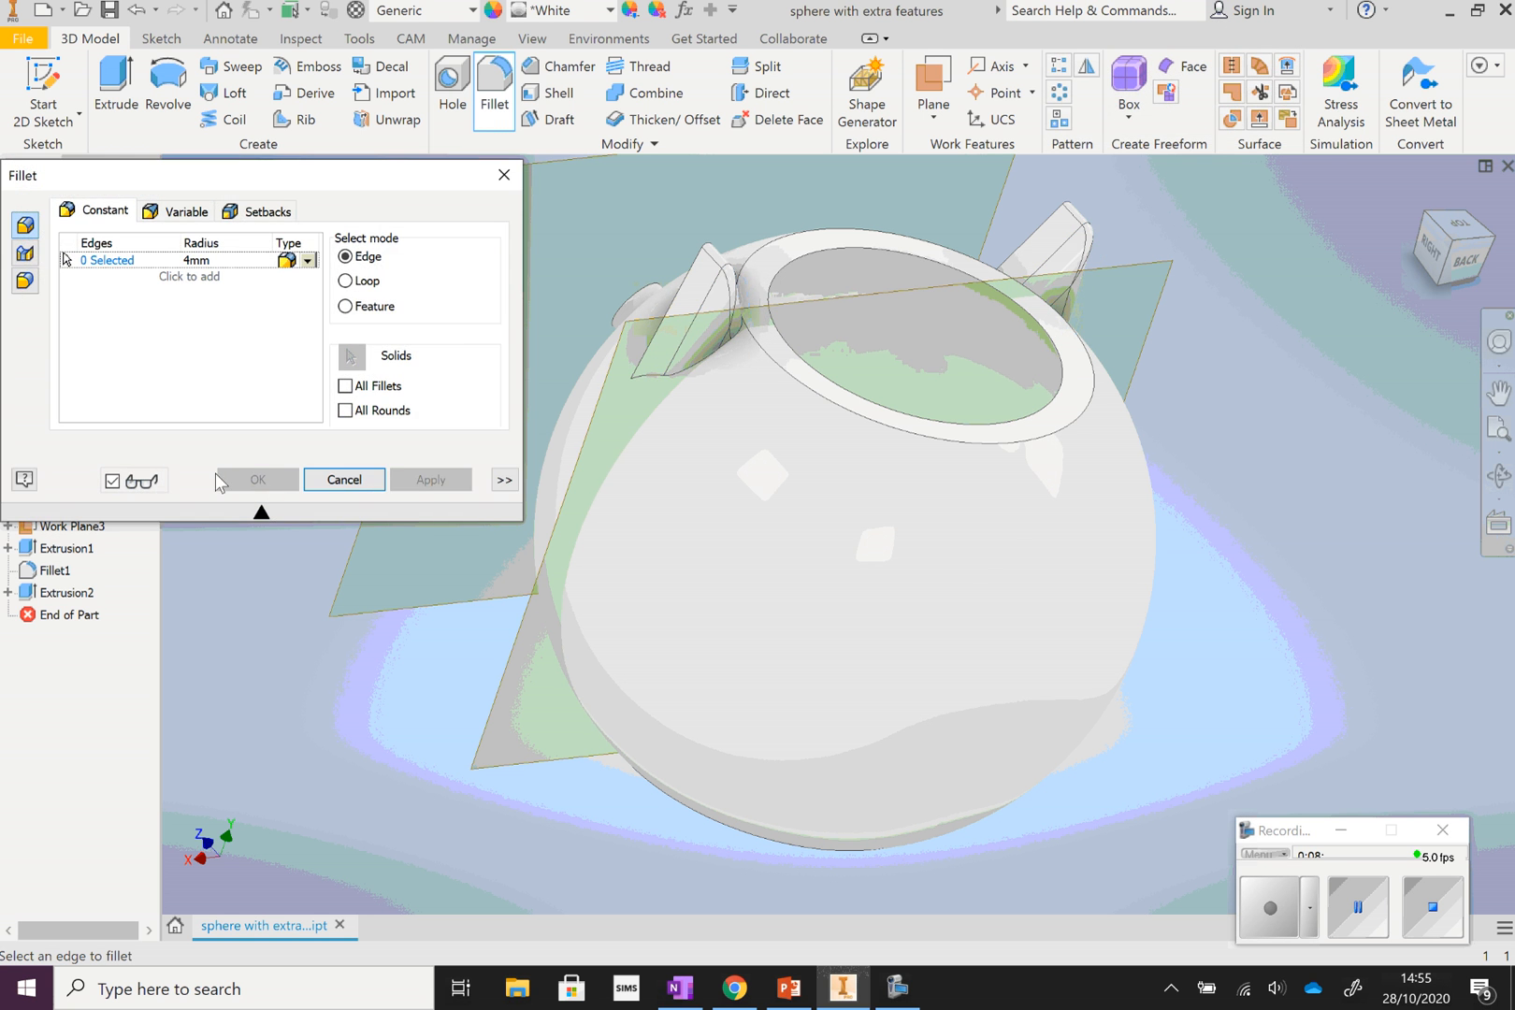
{"action": "left_click", "coordinate": [505, 174]}
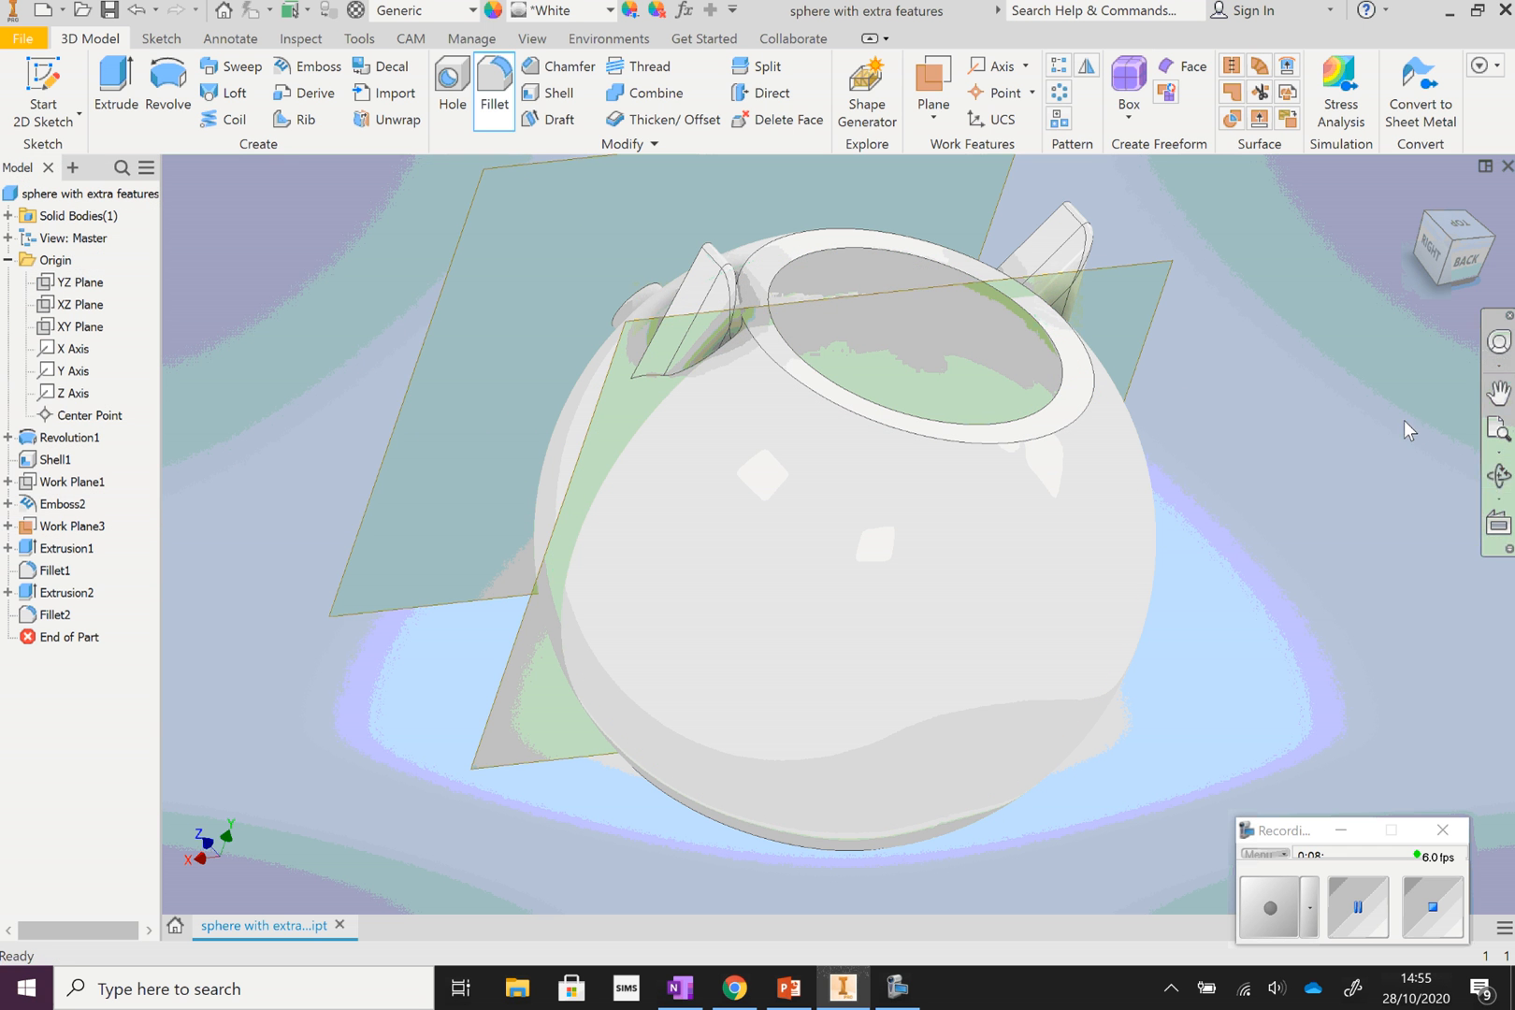
Inspect the rounded ears from several sides, then hide Work Plane3
{"action": "left_click_drag", "start_coordinate": [859, 548], "coordinate": [973, 534]}
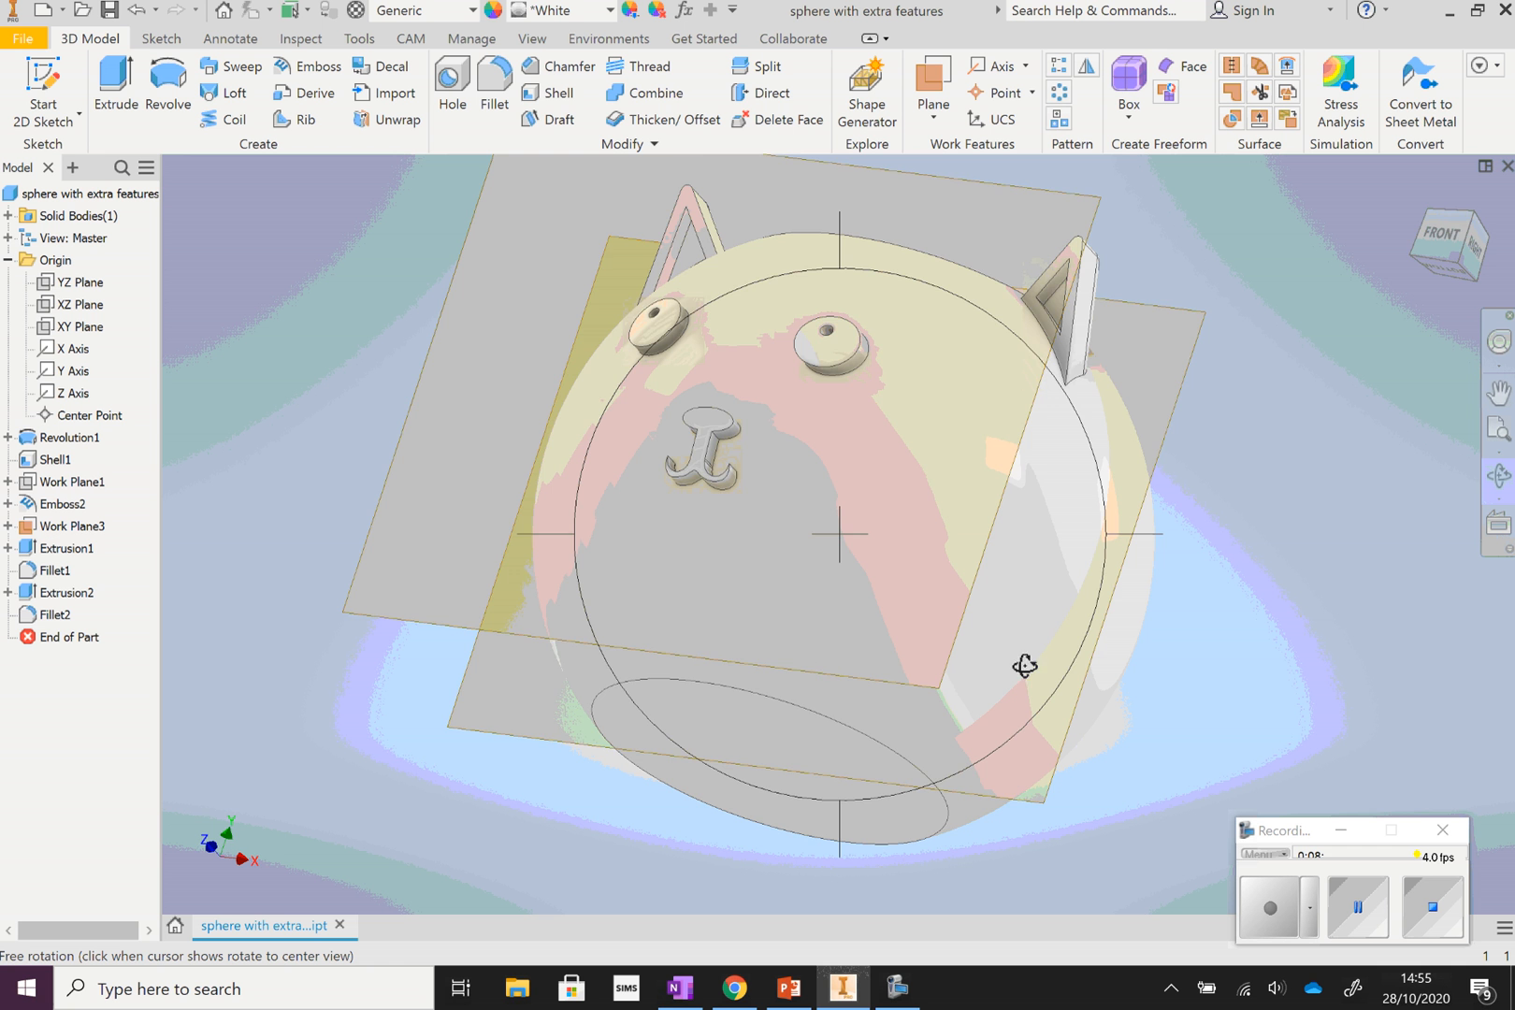
{"action": "left_click_drag", "start_coordinate": [959, 681], "coordinate": [873, 729]}
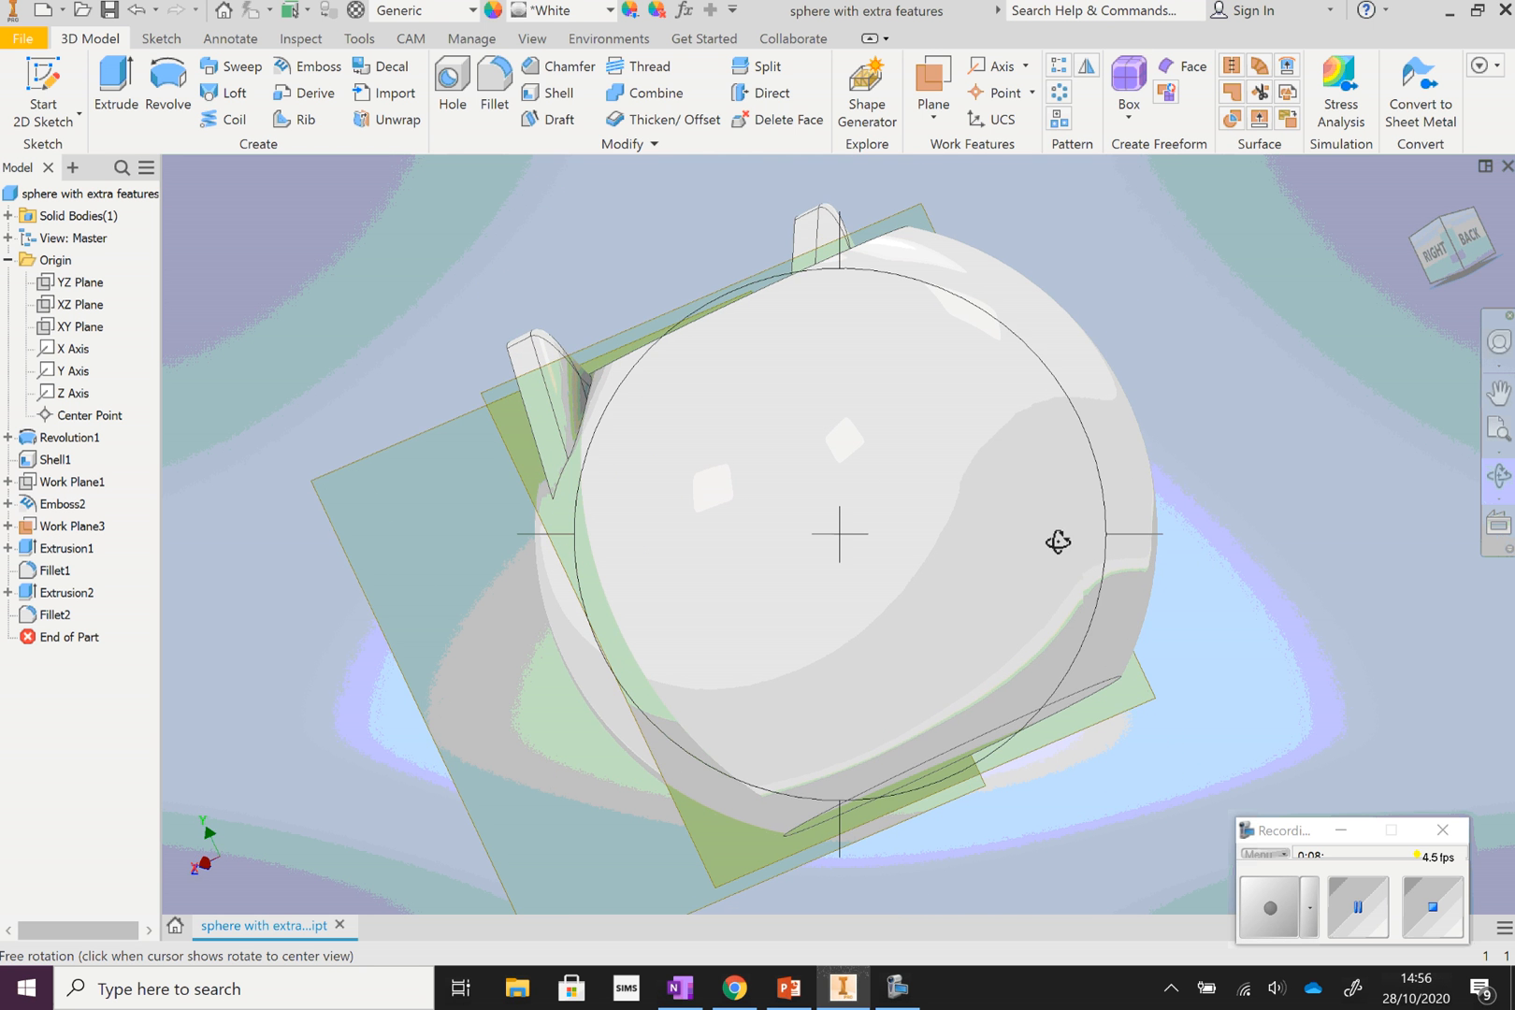
{"action": "left_click_drag", "start_coordinate": [808, 630], "coordinate": [956, 662]}
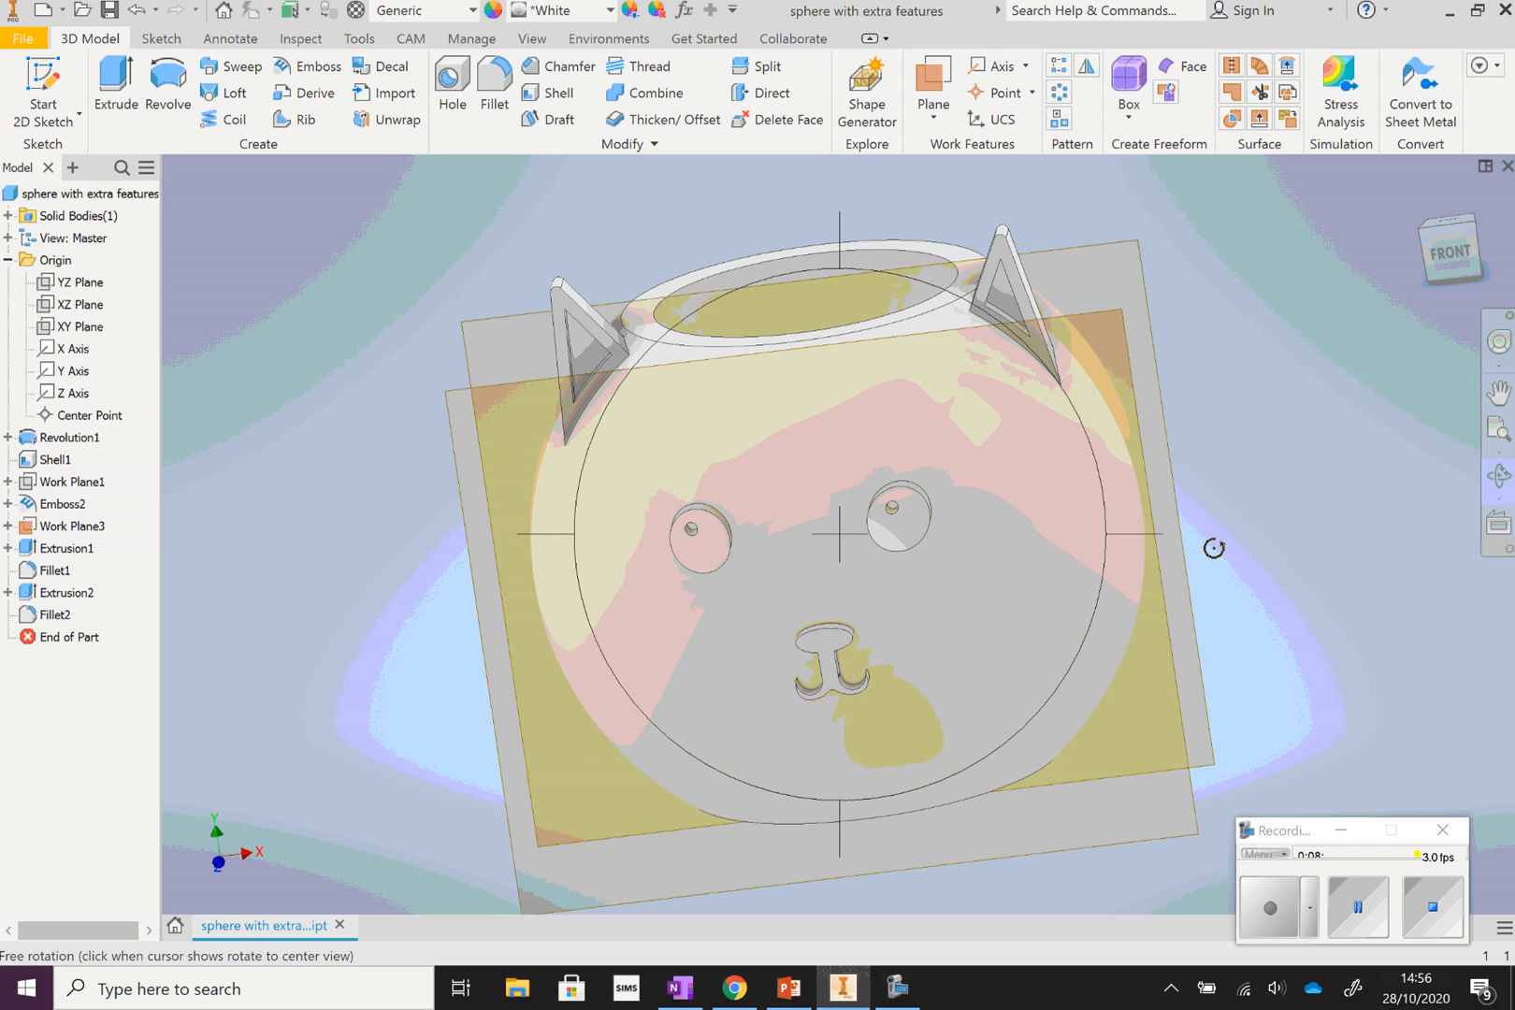
{"action": "right_click", "coordinate": [1273, 536]}
{"action": "key", "text": "Escape"}
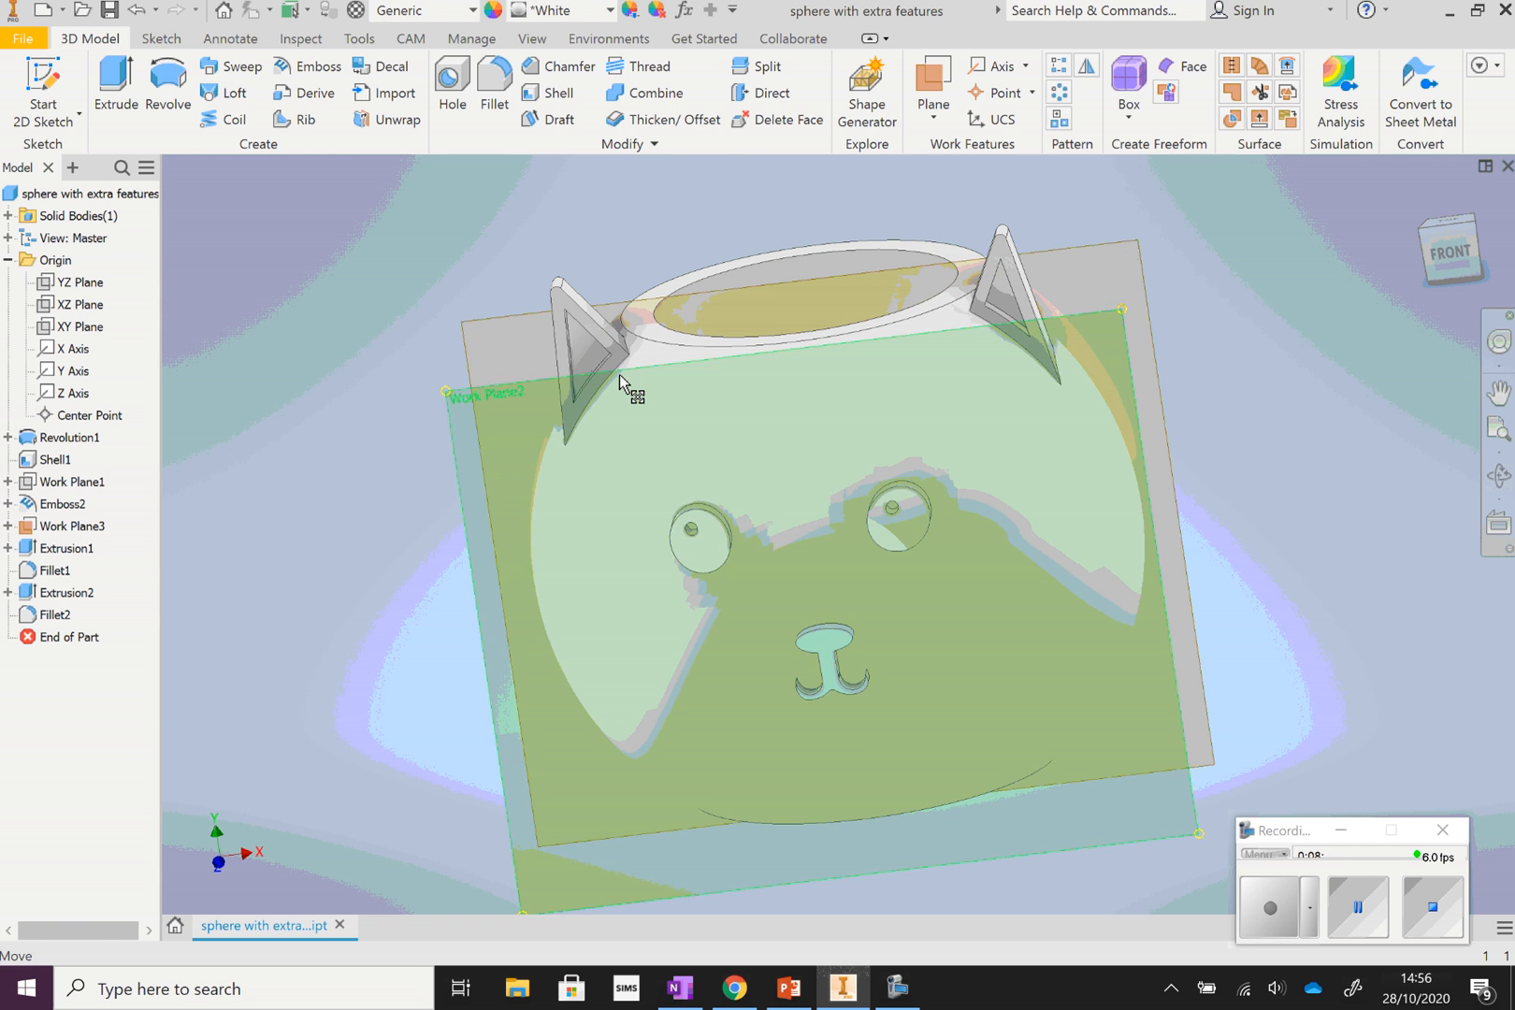
{"action": "right_click", "coordinate": [65, 533]}
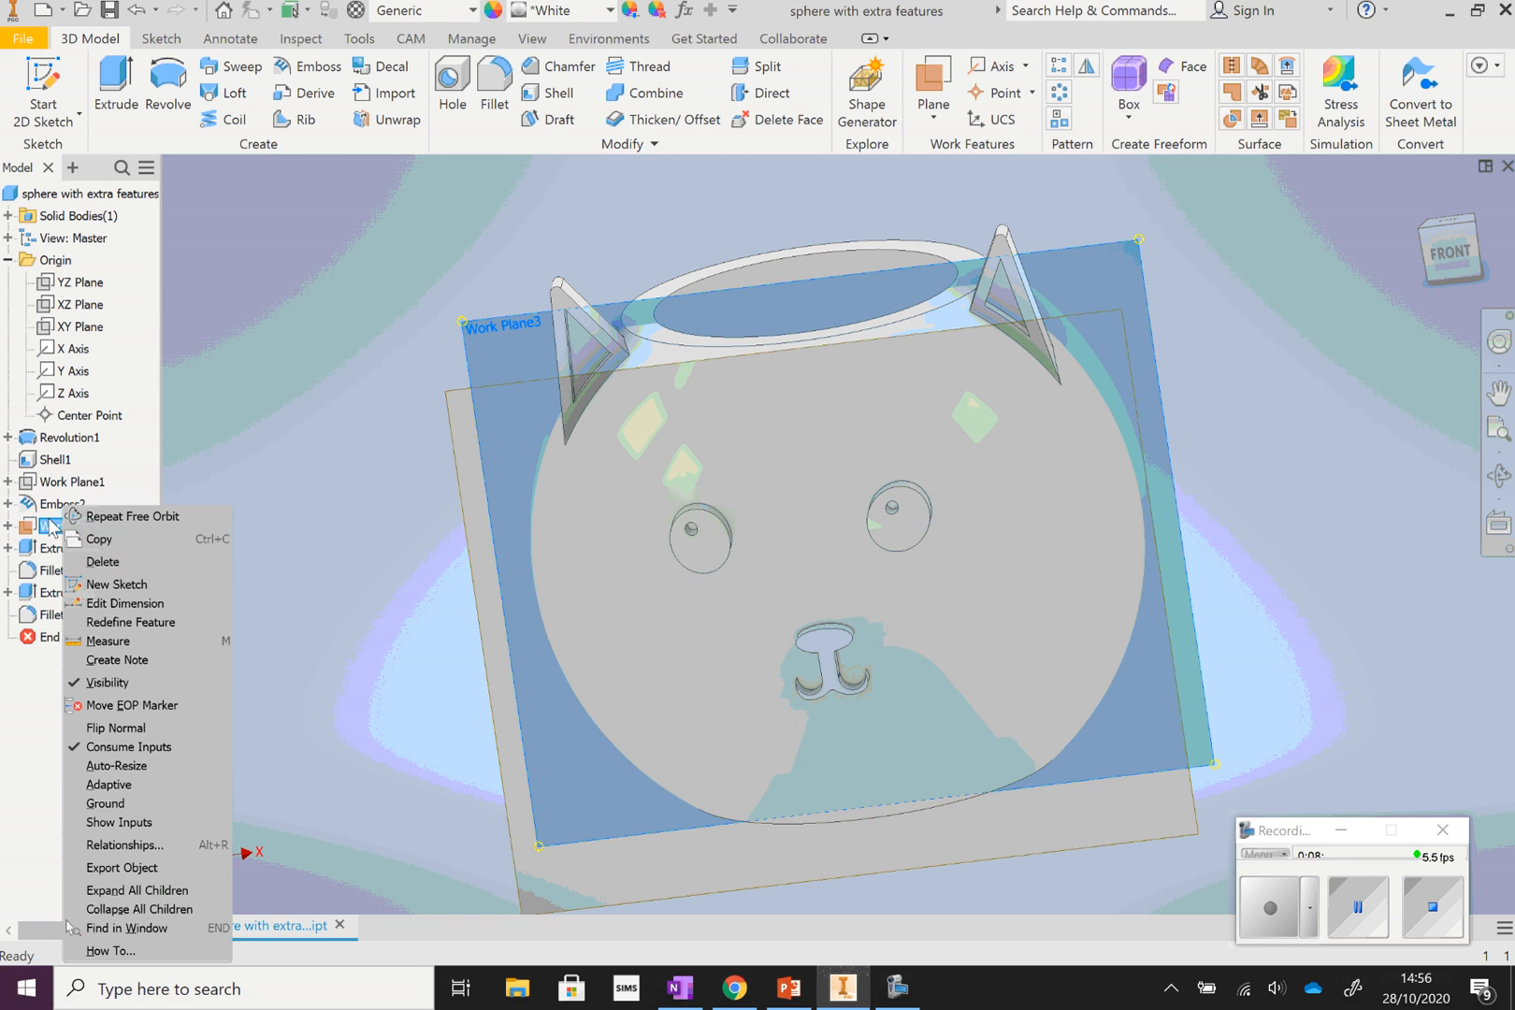
{"action": "left_click", "coordinate": [120, 685]}
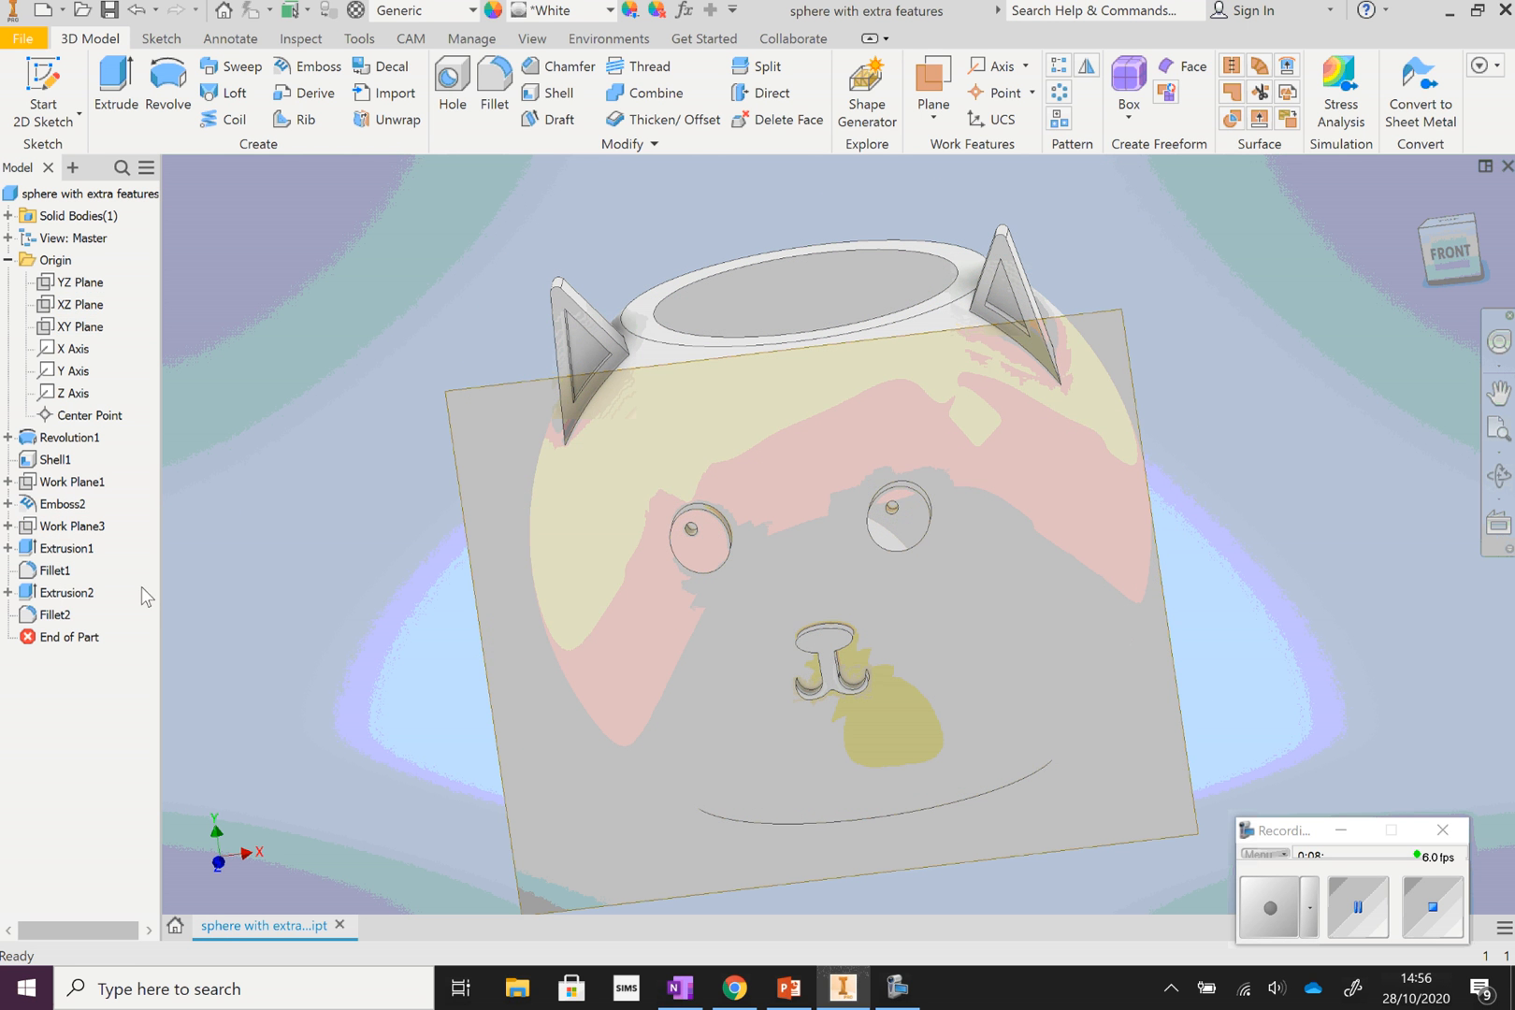
{"action": "right_click", "coordinate": [79, 484]}
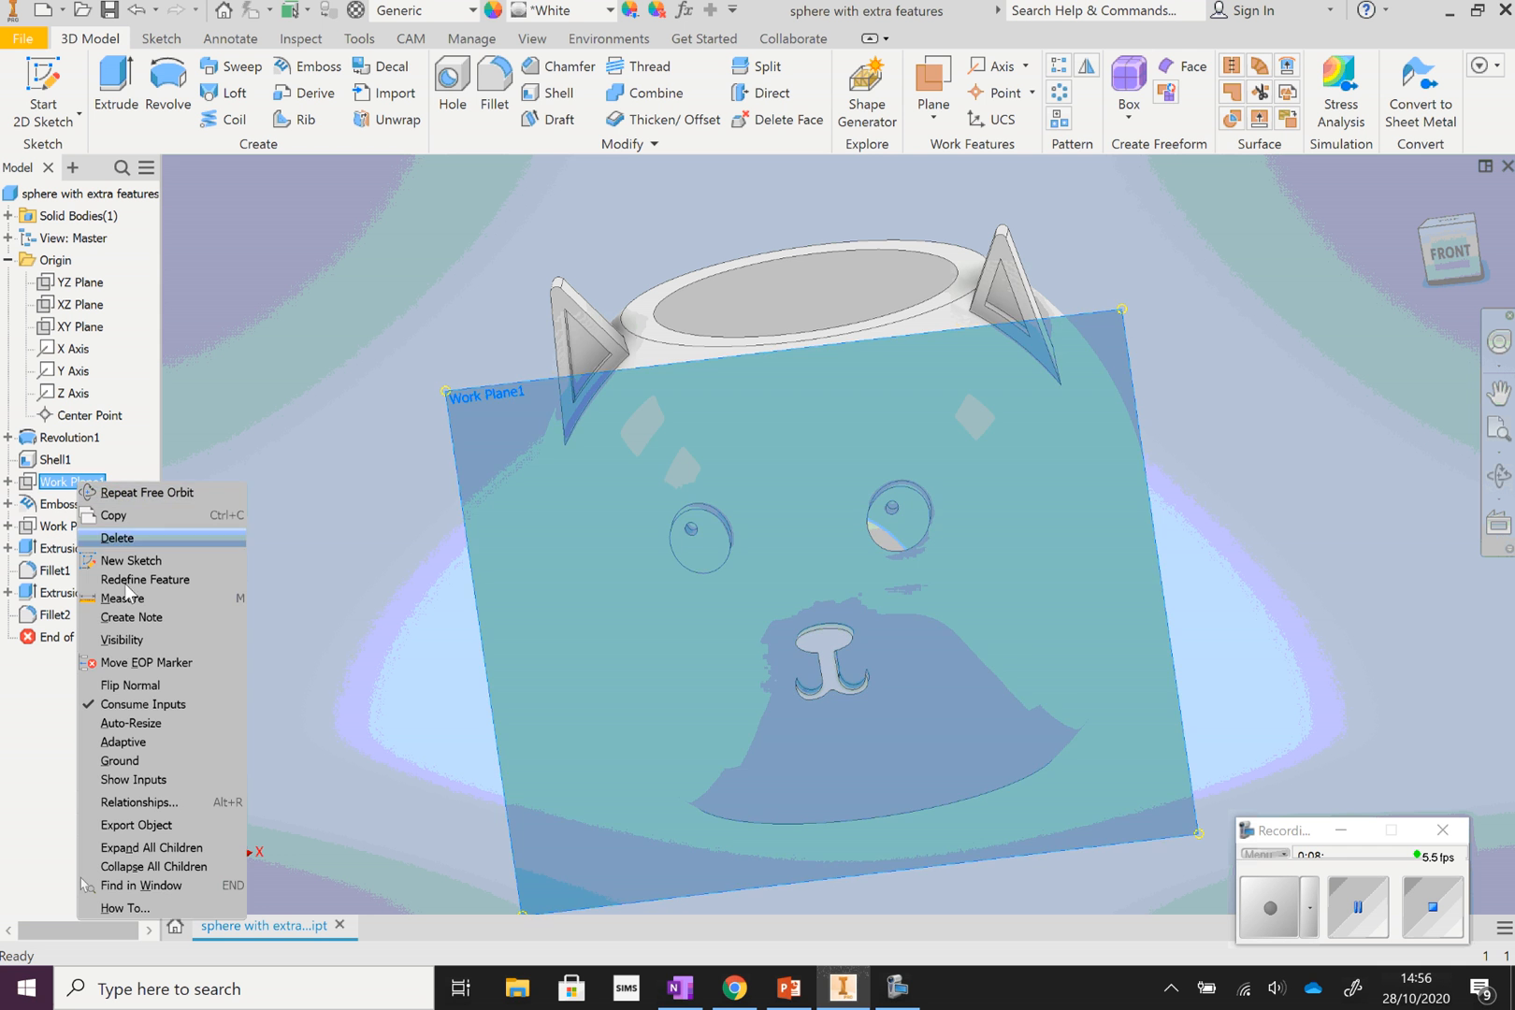
{"action": "left_click", "coordinate": [125, 645]}
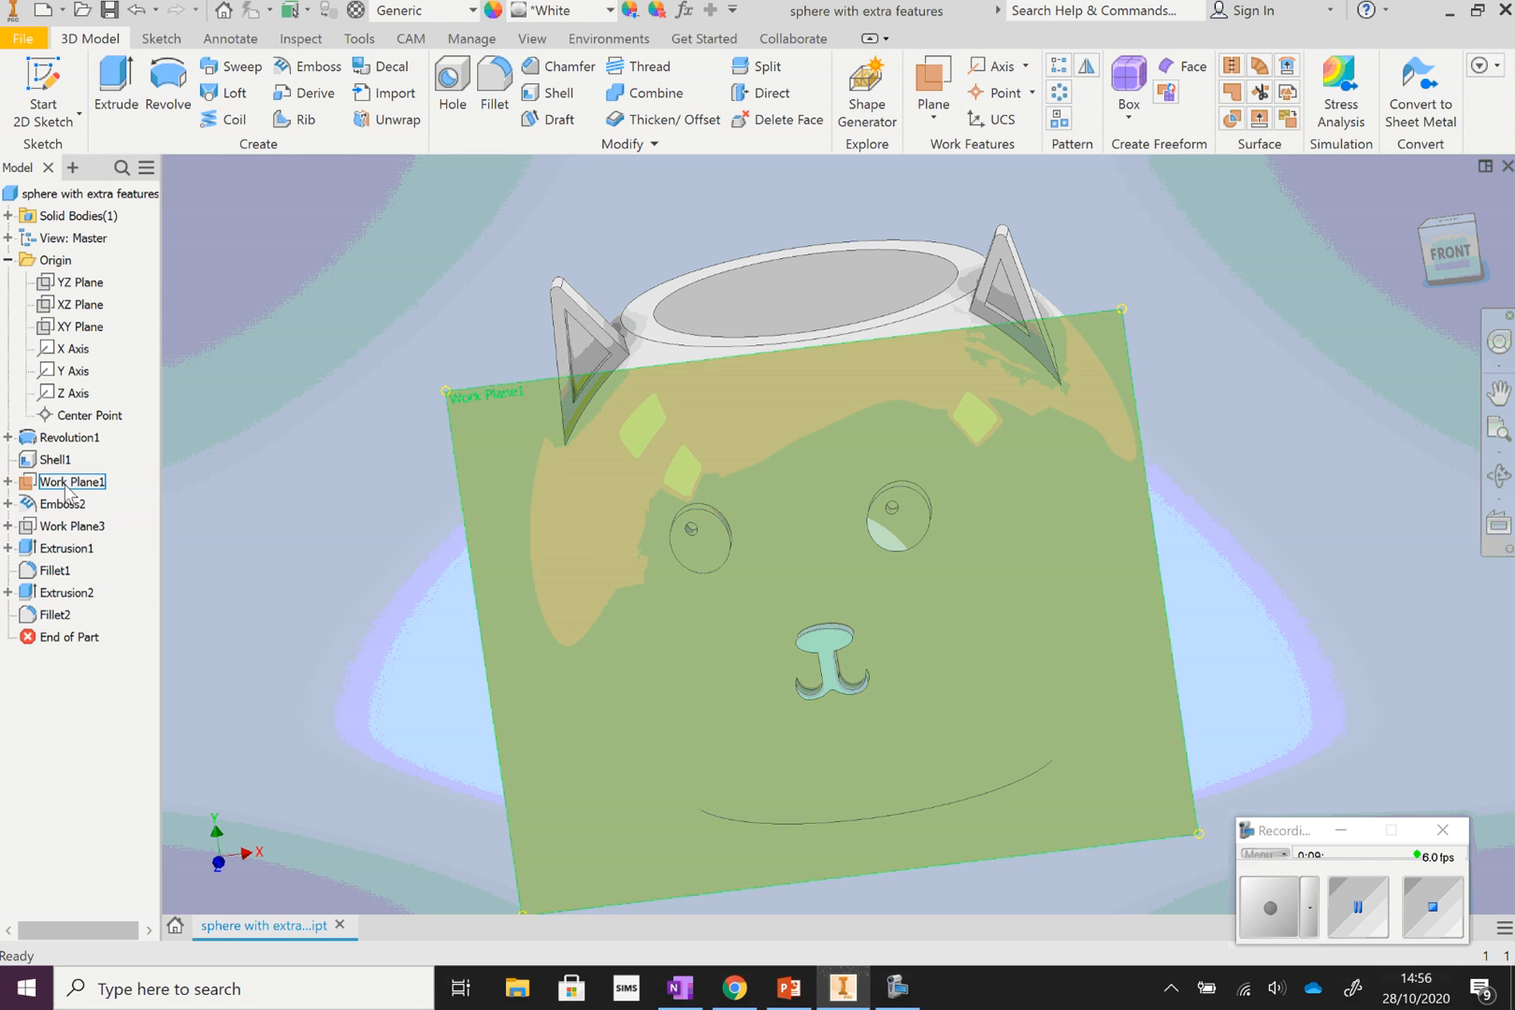
{"action": "right_click", "coordinate": [67, 482]}
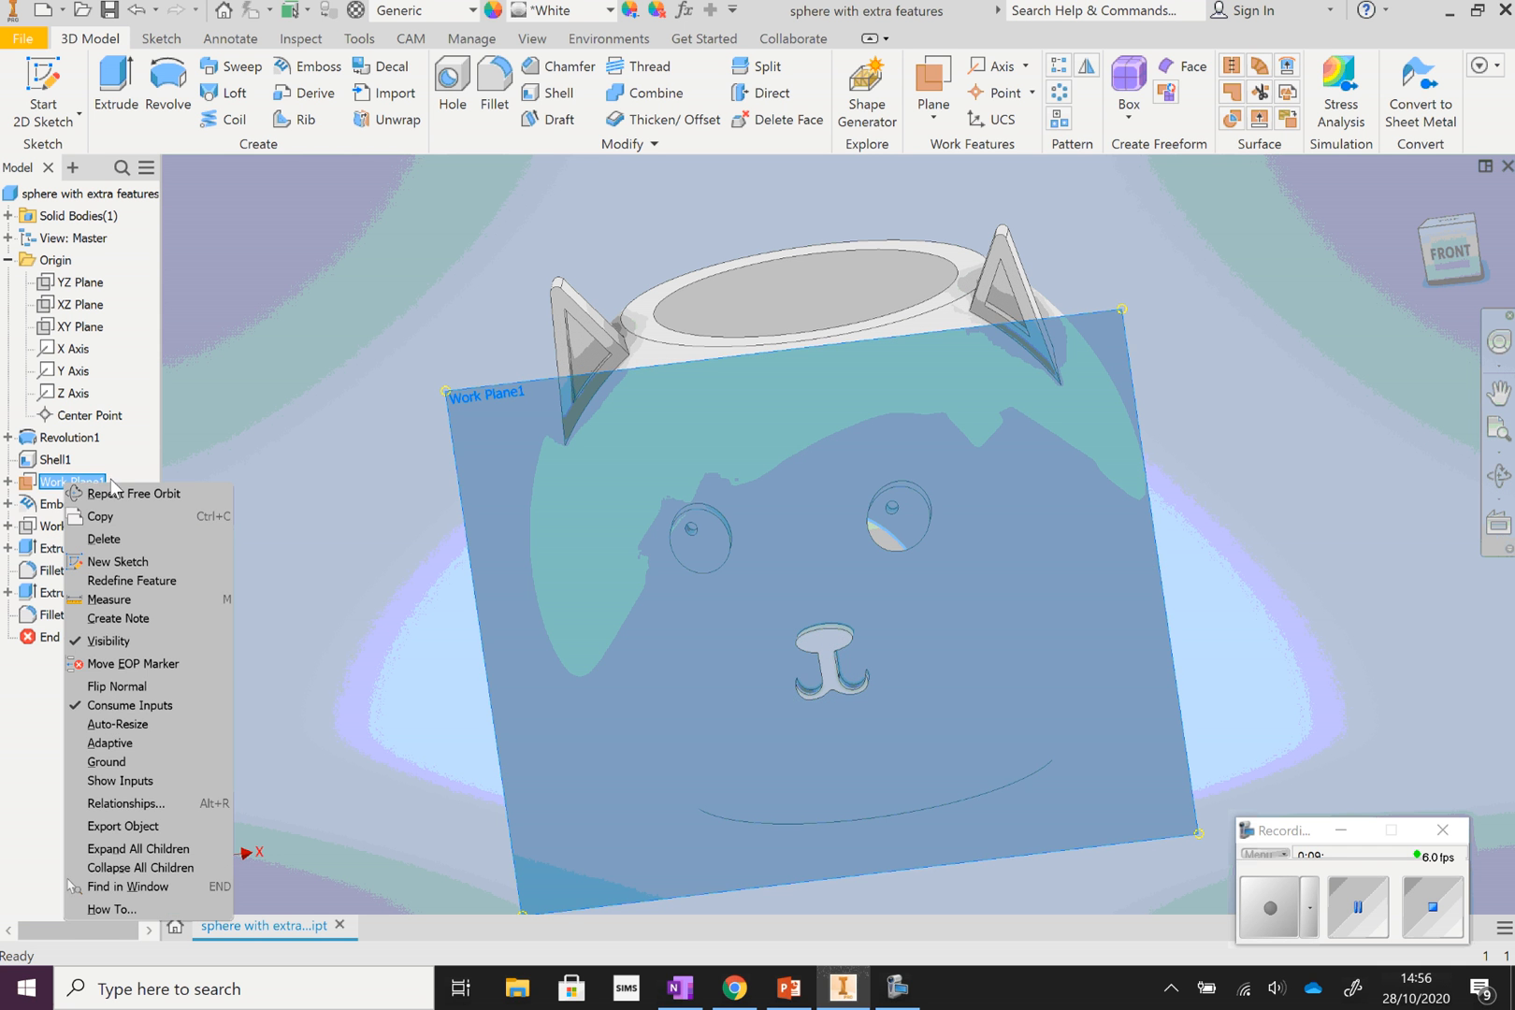
{"action": "left_click", "coordinate": [119, 644]}
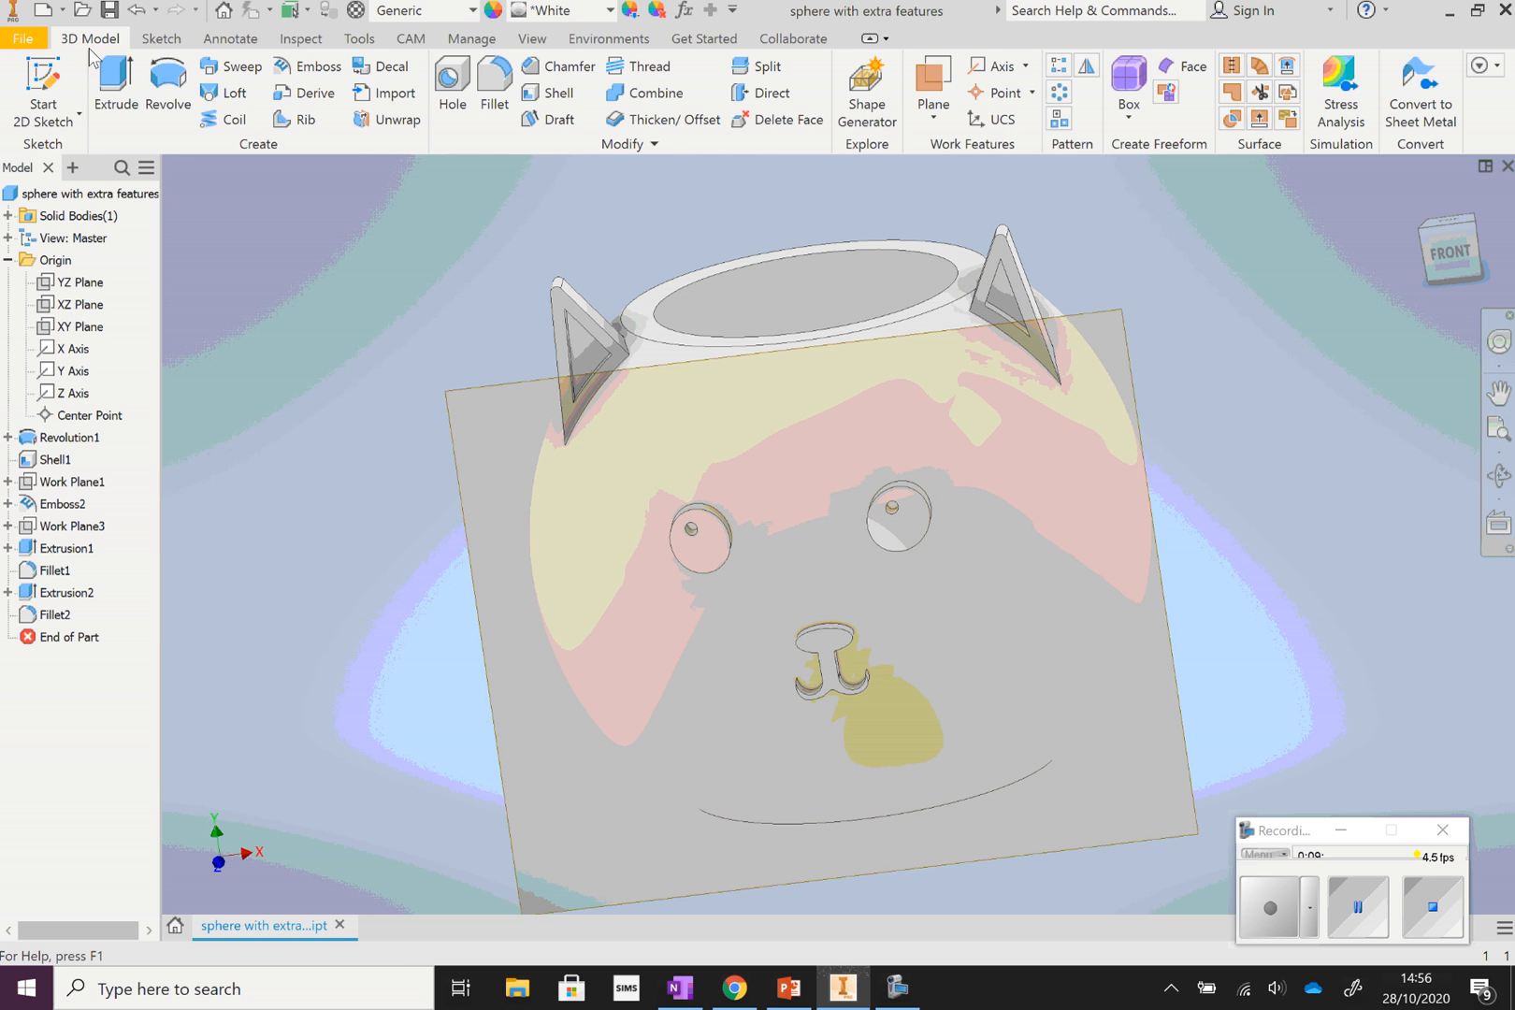
Turn off the visibility of all work features in the model
{"action": "left_click", "coordinate": [532, 39]}
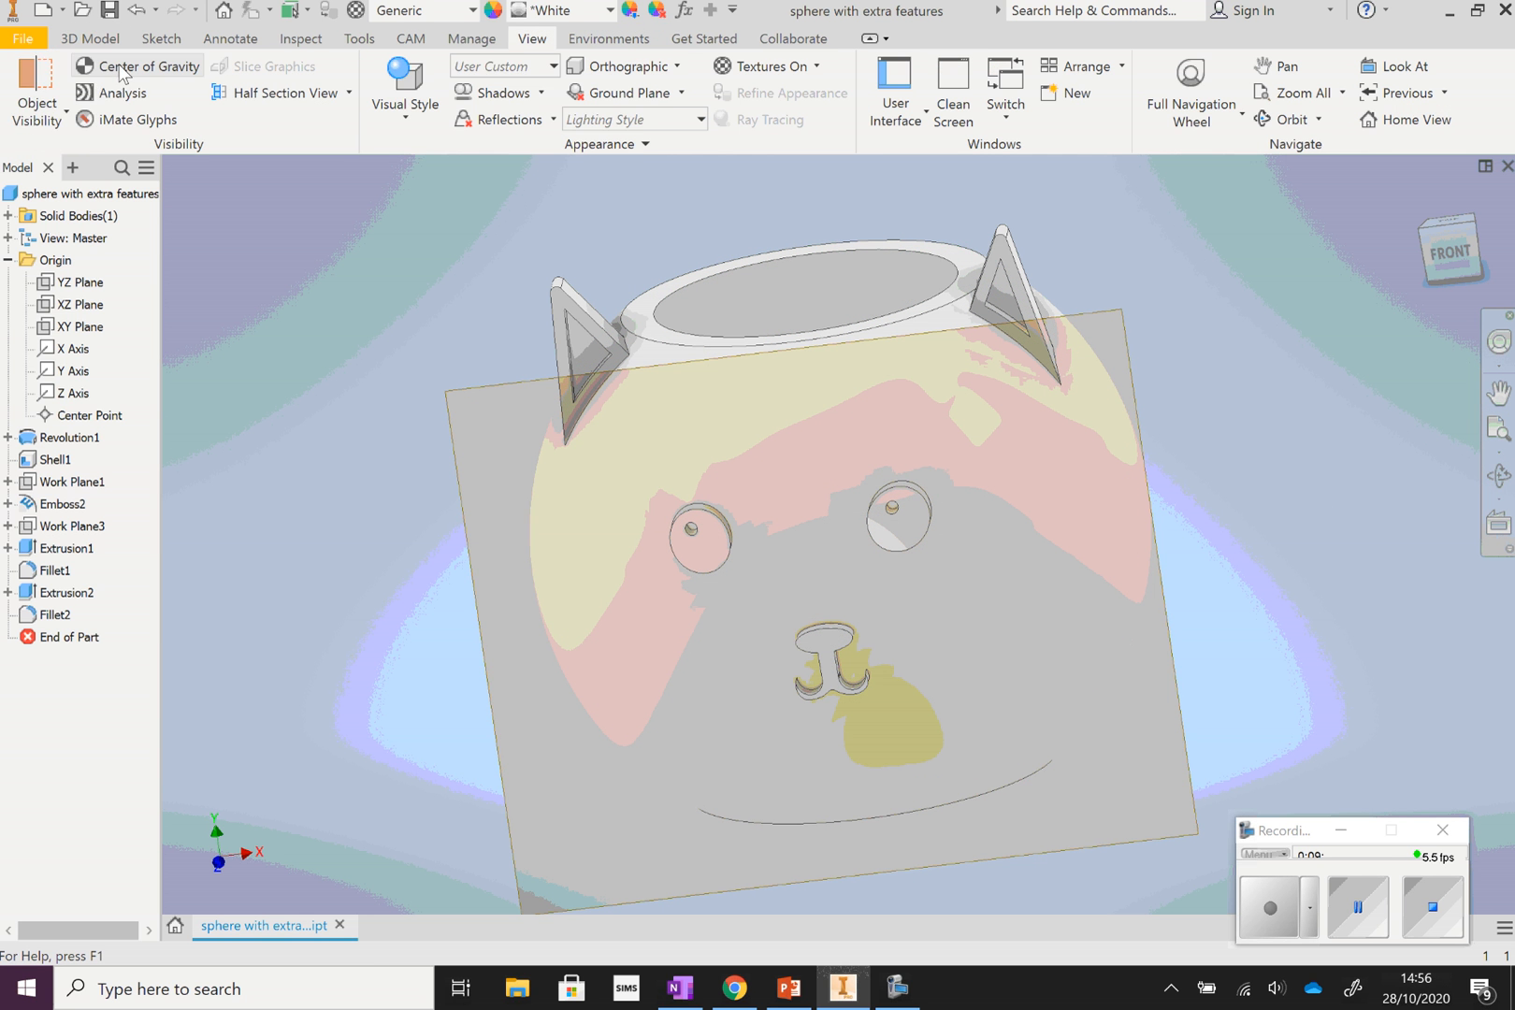
{"action": "left_click", "coordinate": [56, 114]}
{"action": "left_click", "coordinate": [58, 147]}
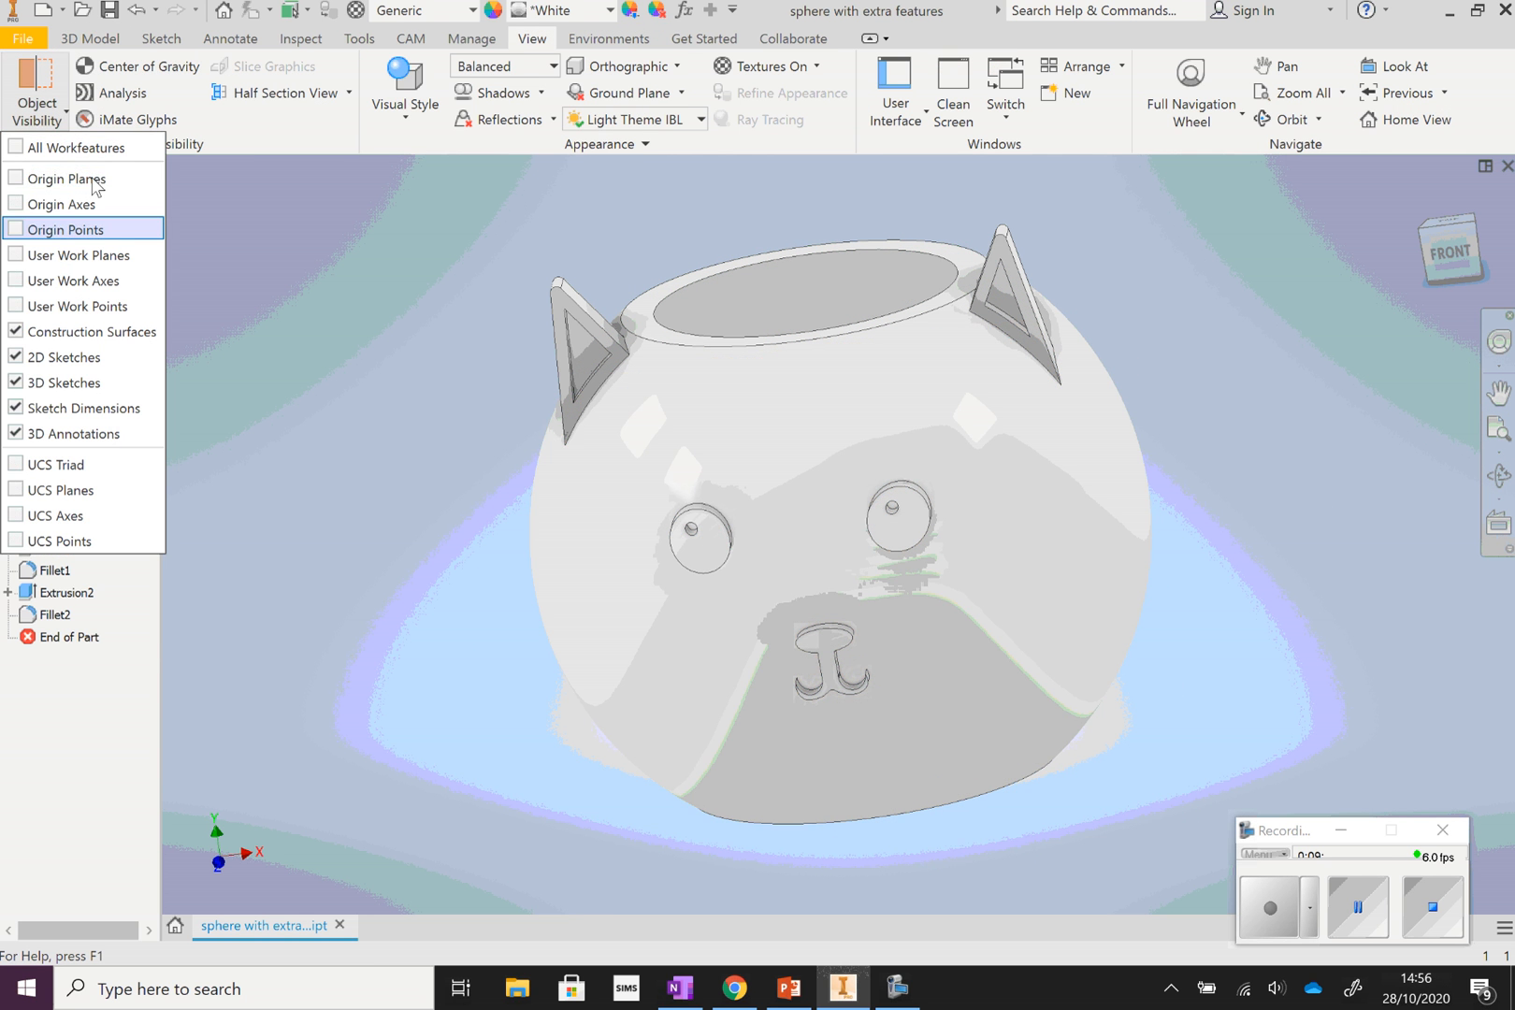
{"action": "left_click", "coordinate": [362, 320]}
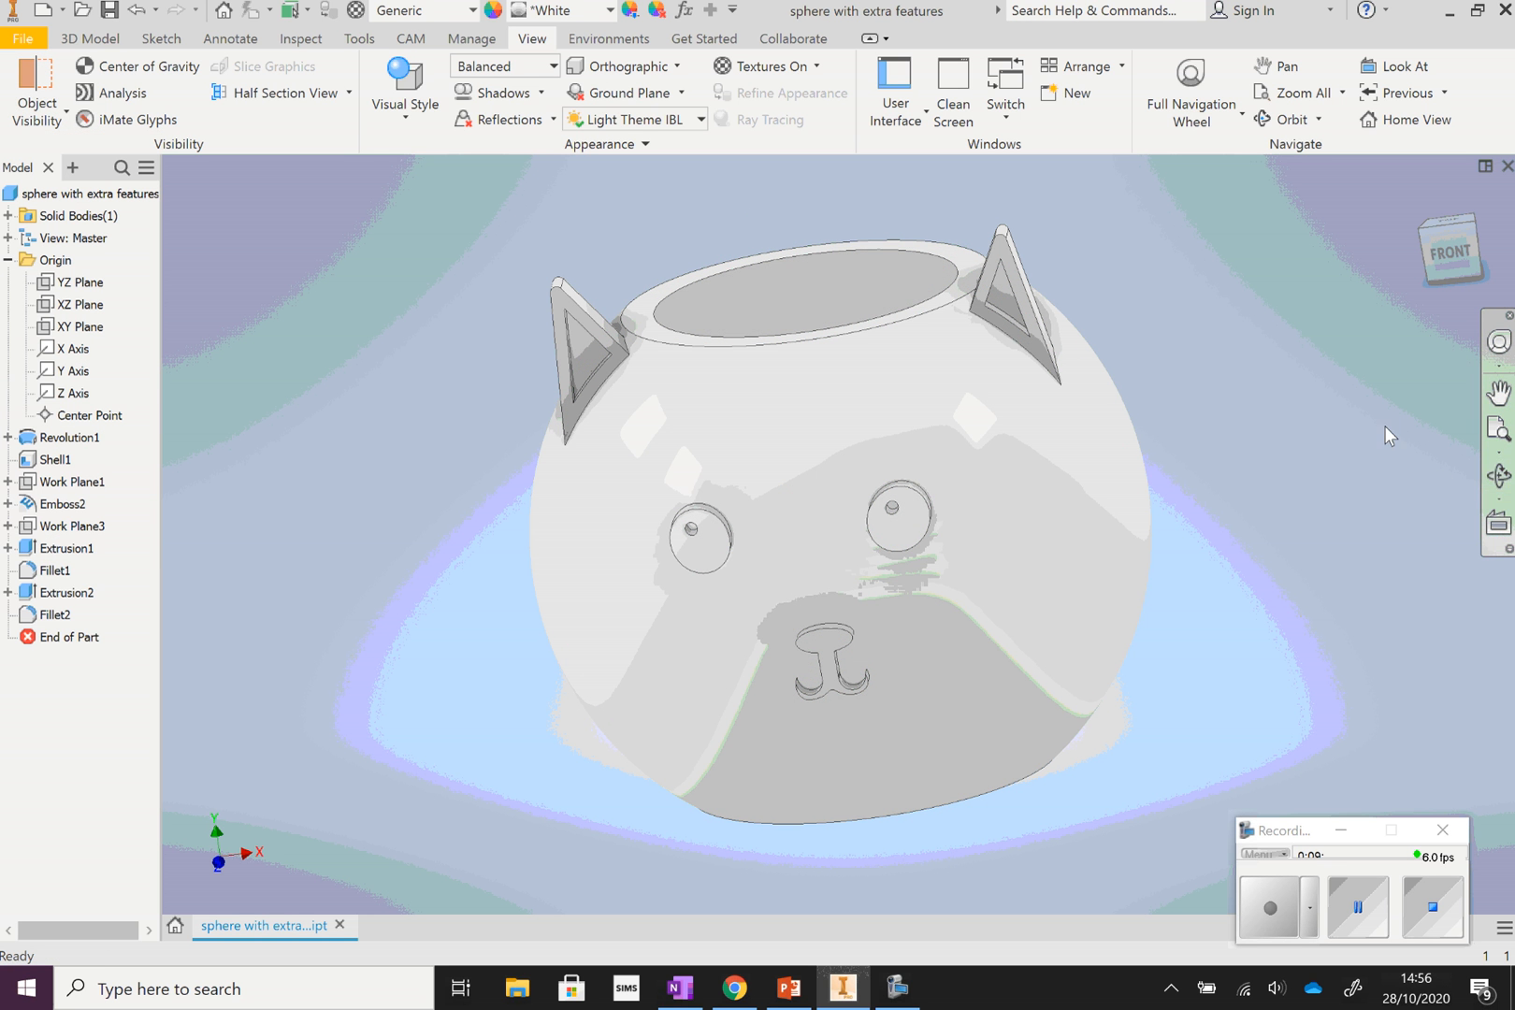
Try the Black appearance on the whole planter
{"action": "left_click", "coordinate": [611, 12]}
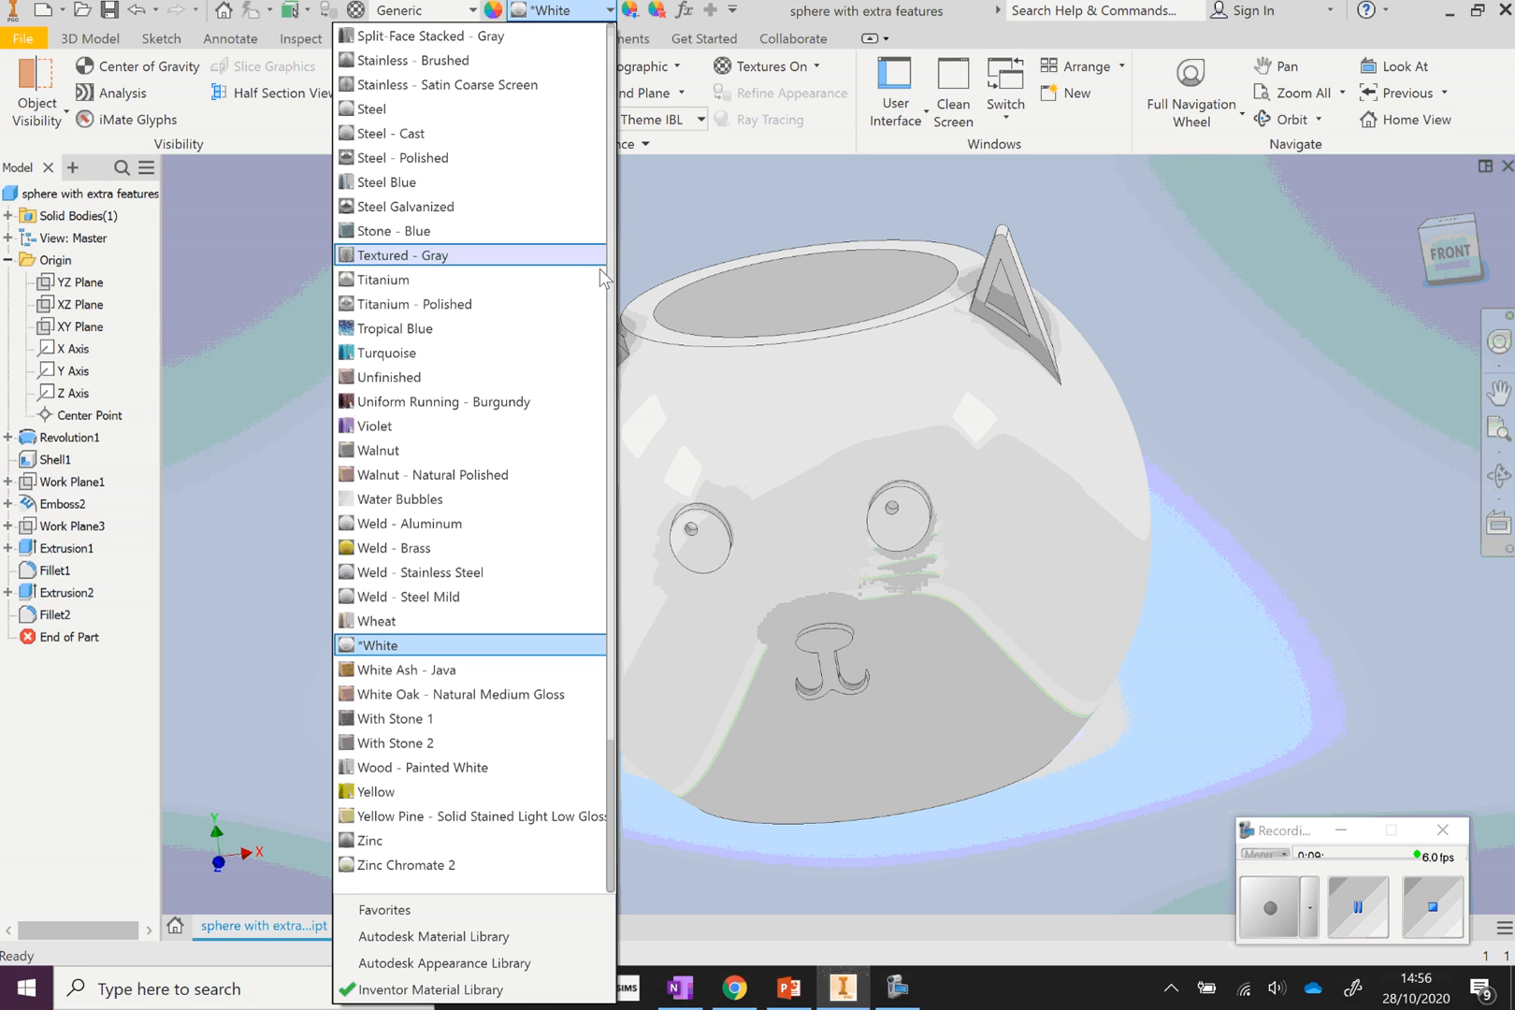
{"action": "left_click_drag", "start_coordinate": [613, 818], "coordinate": [604, 51]}
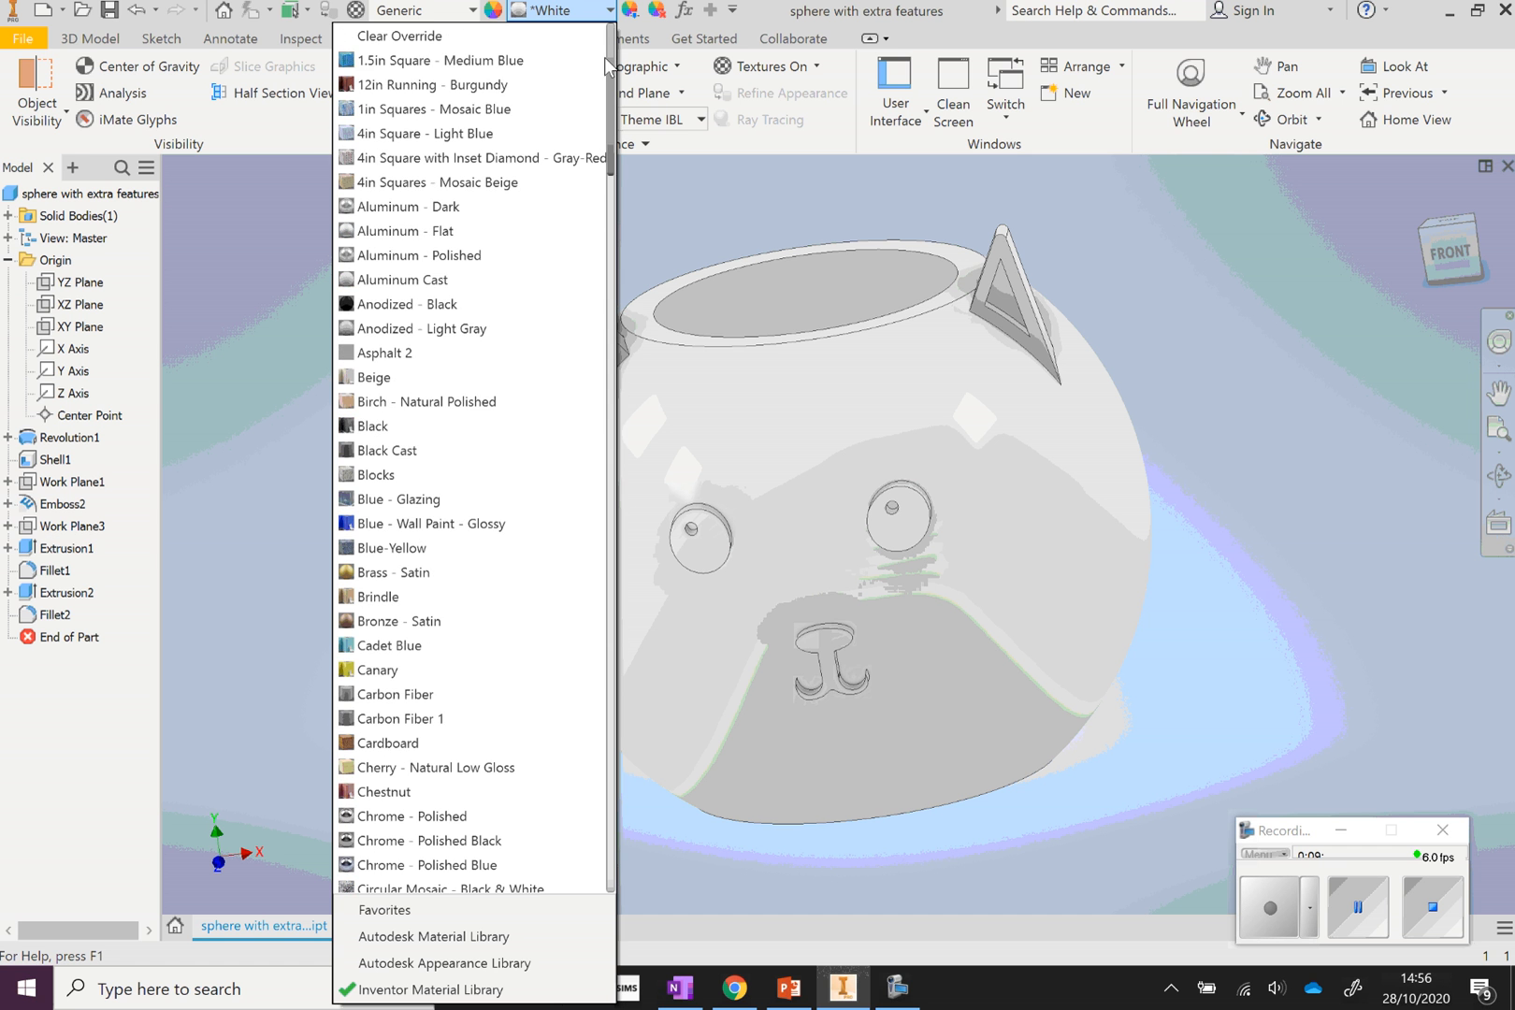
{"action": "scroll", "coordinate": [561, 102], "scroll_direction": "down", "scroll_amount": 2}
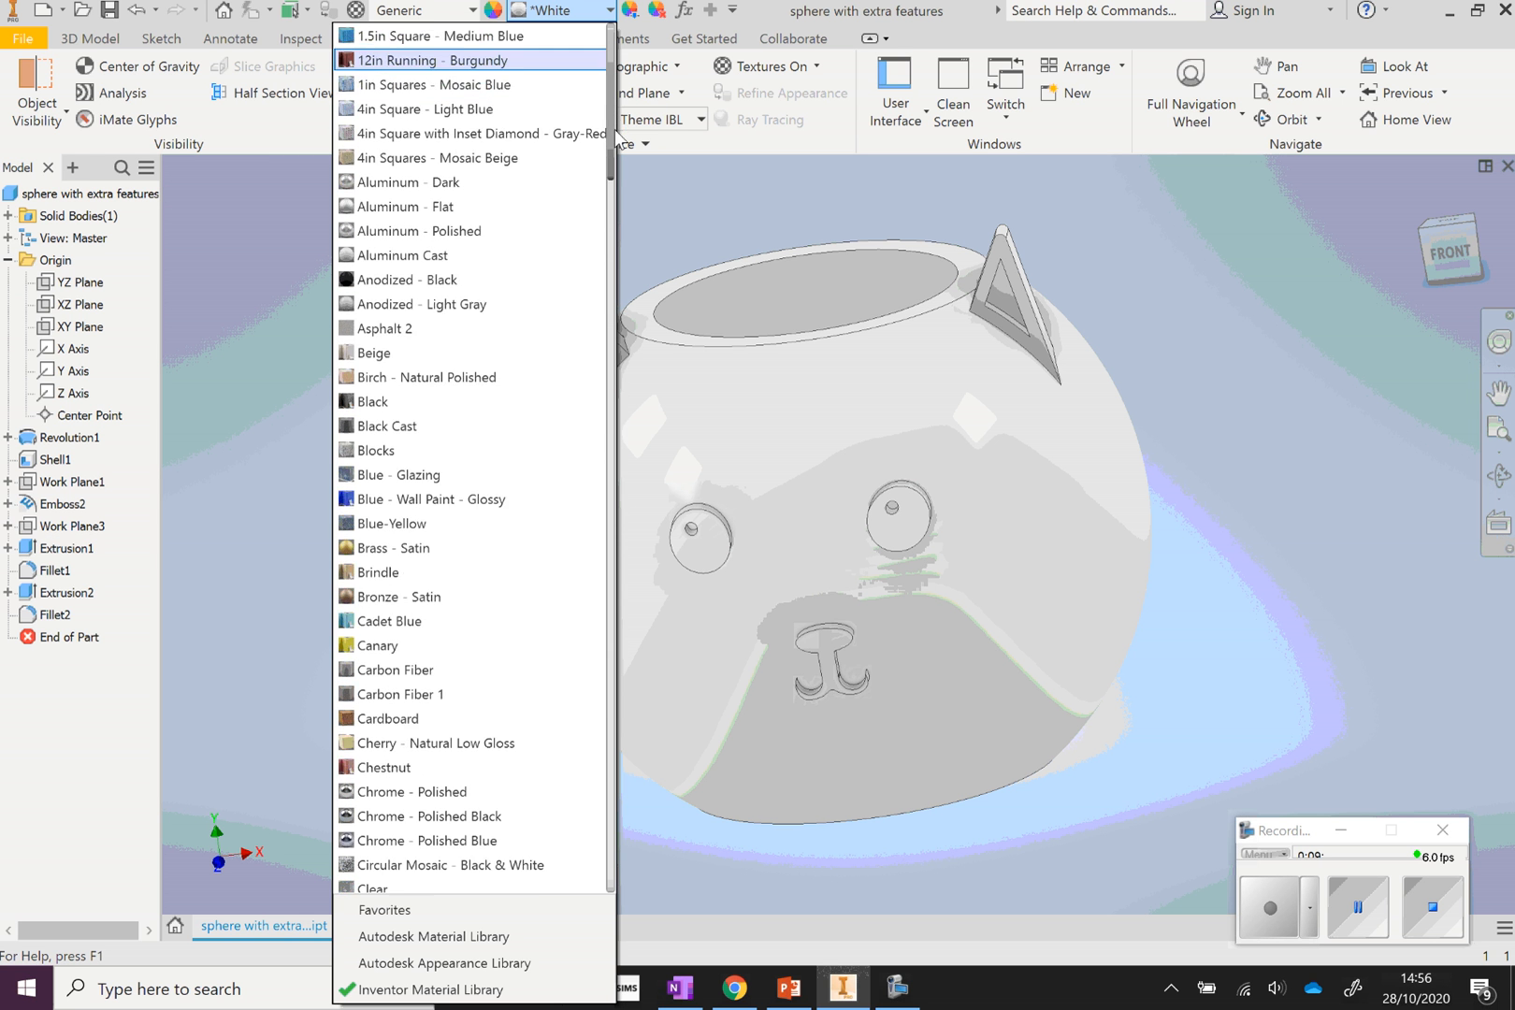
{"action": "left_click", "coordinate": [394, 380]}
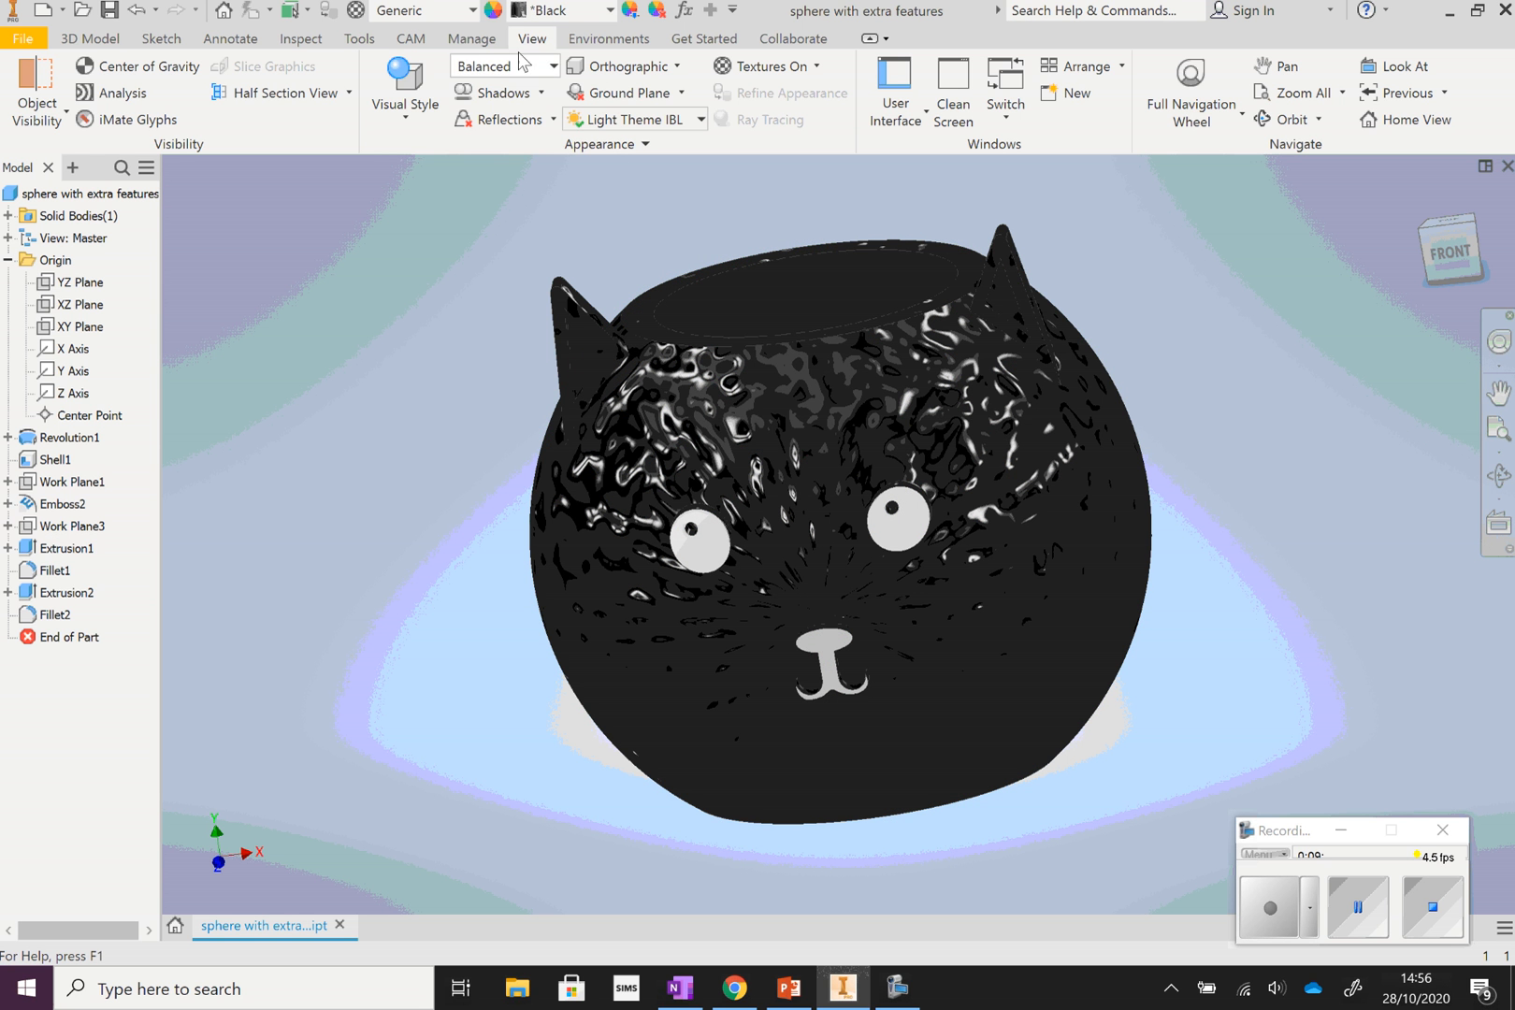
Set the whole planter's appearance to Cyan
{"action": "left_click", "coordinate": [609, 10]}
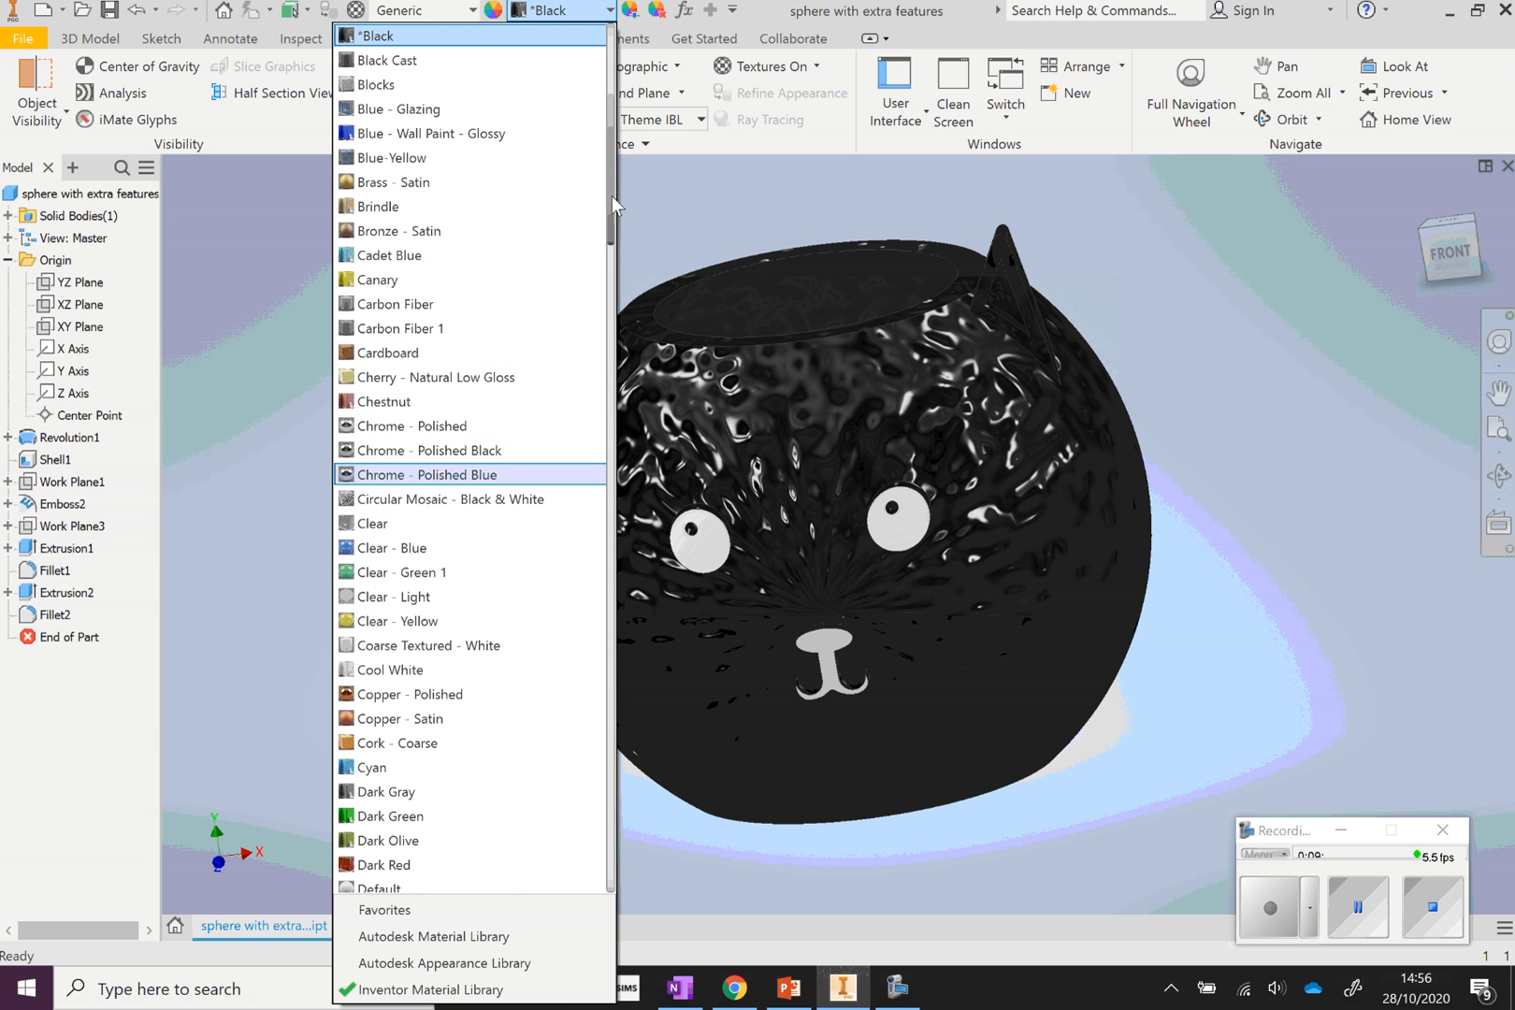
{"action": "left_click_drag", "start_coordinate": [611, 196], "coordinate": [620, 272]}
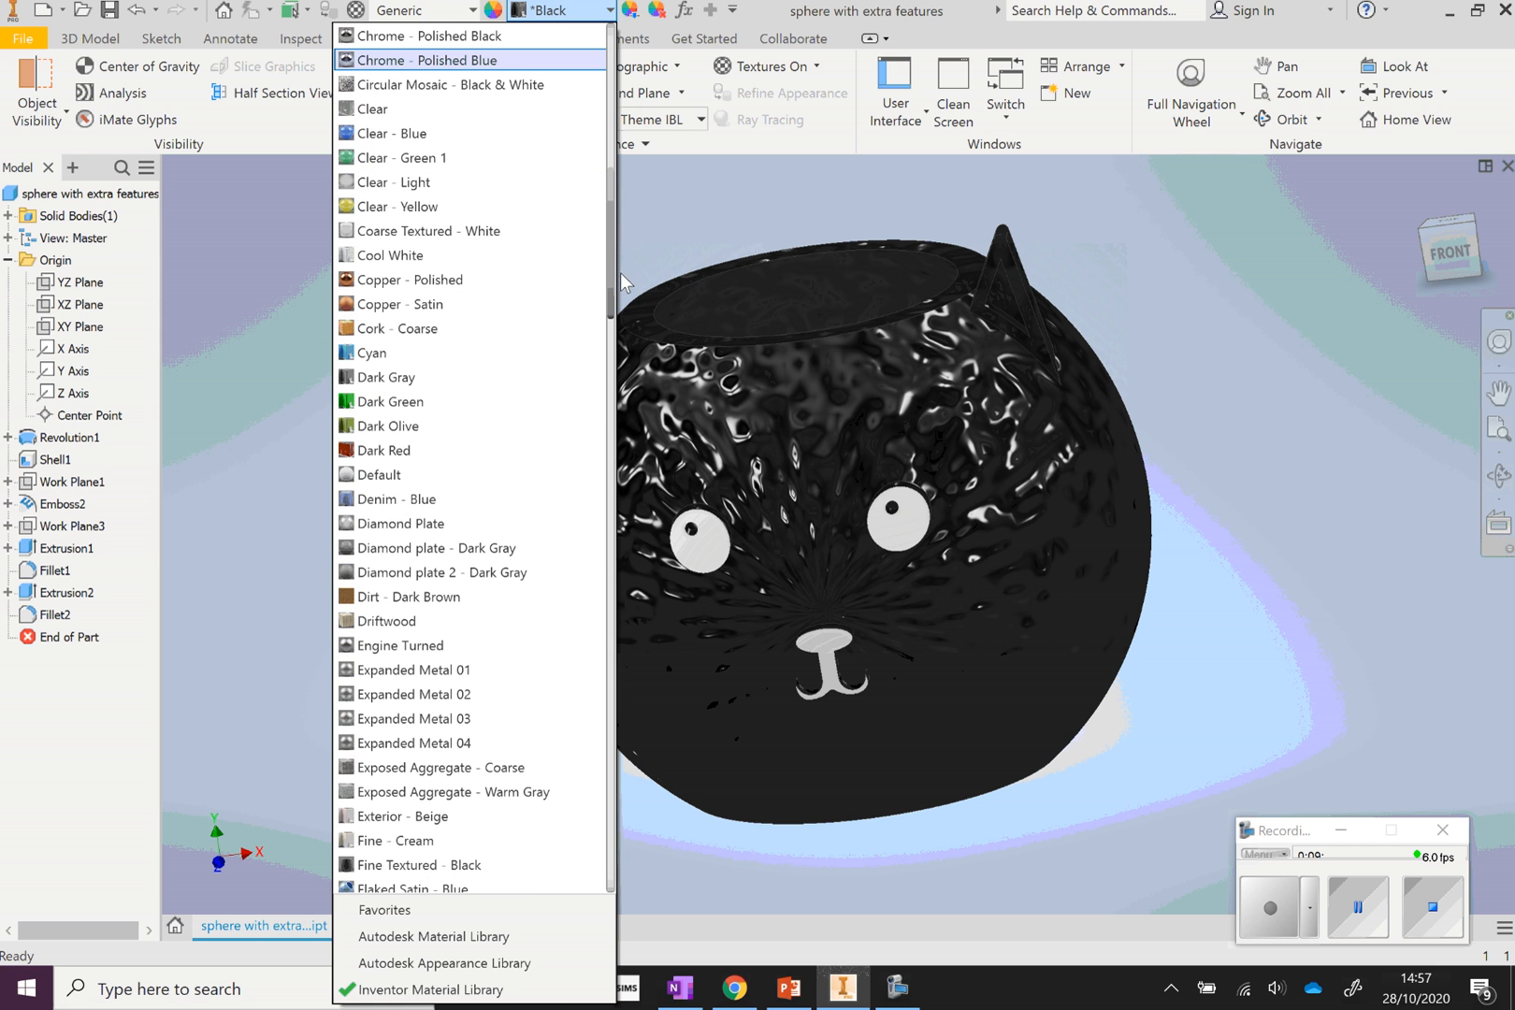
{"action": "left_click", "coordinate": [392, 353]}
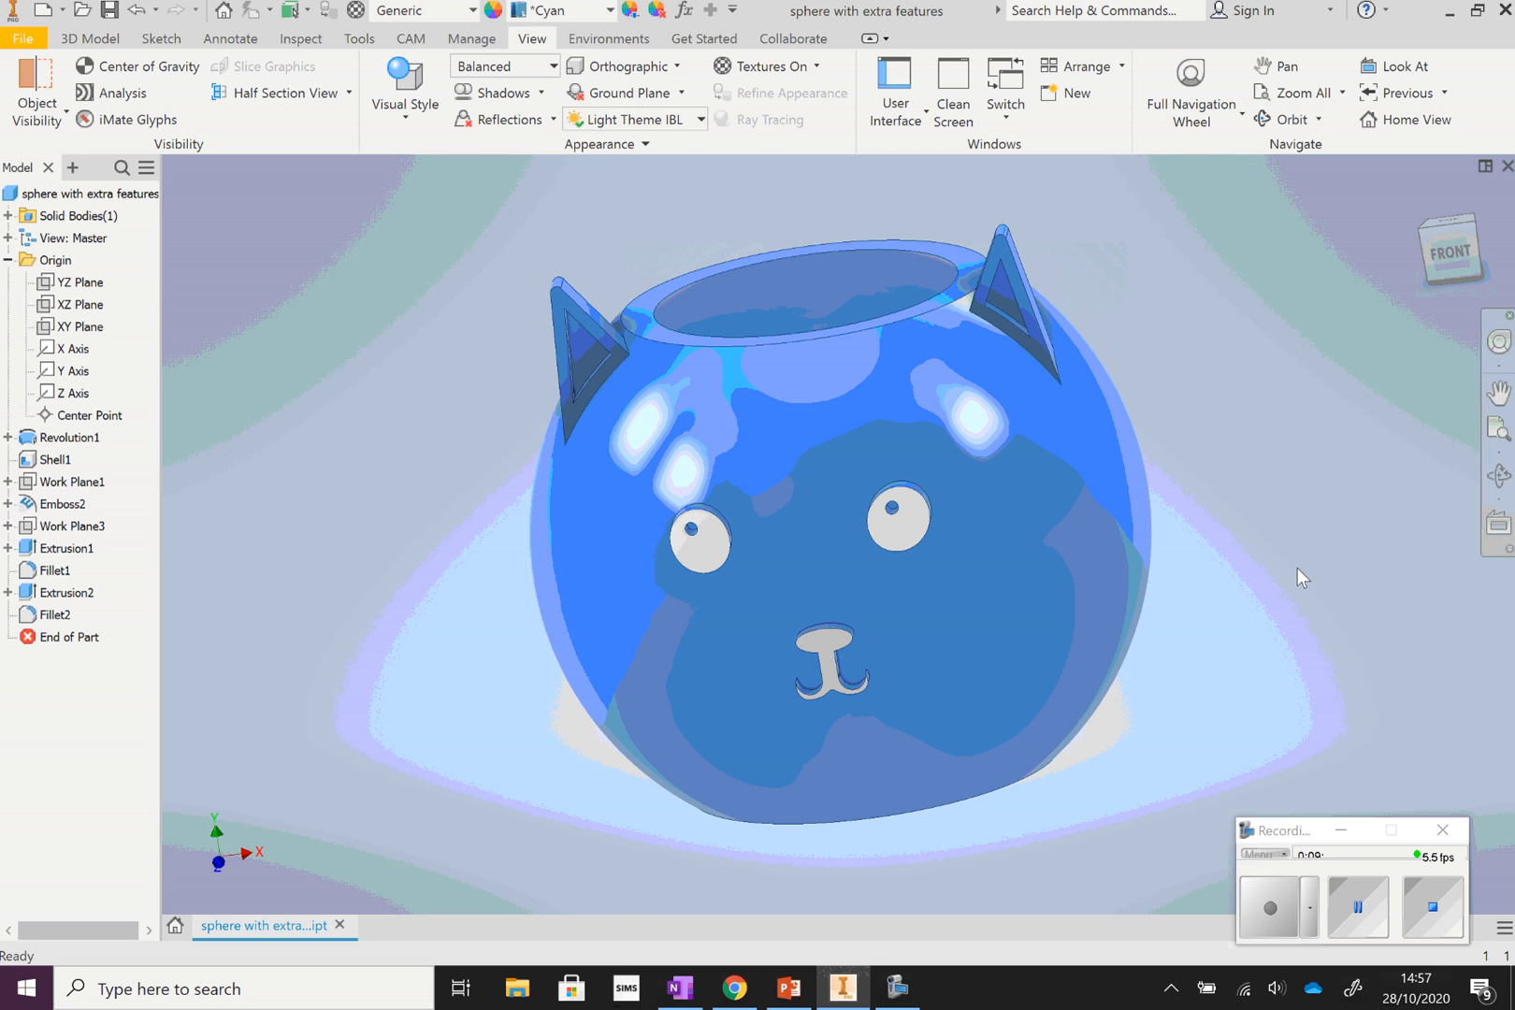
Apply the Smooth - Black appearance to both eye faces and the nose-and-mouth face
{"action": "left_click", "coordinate": [901, 517]}
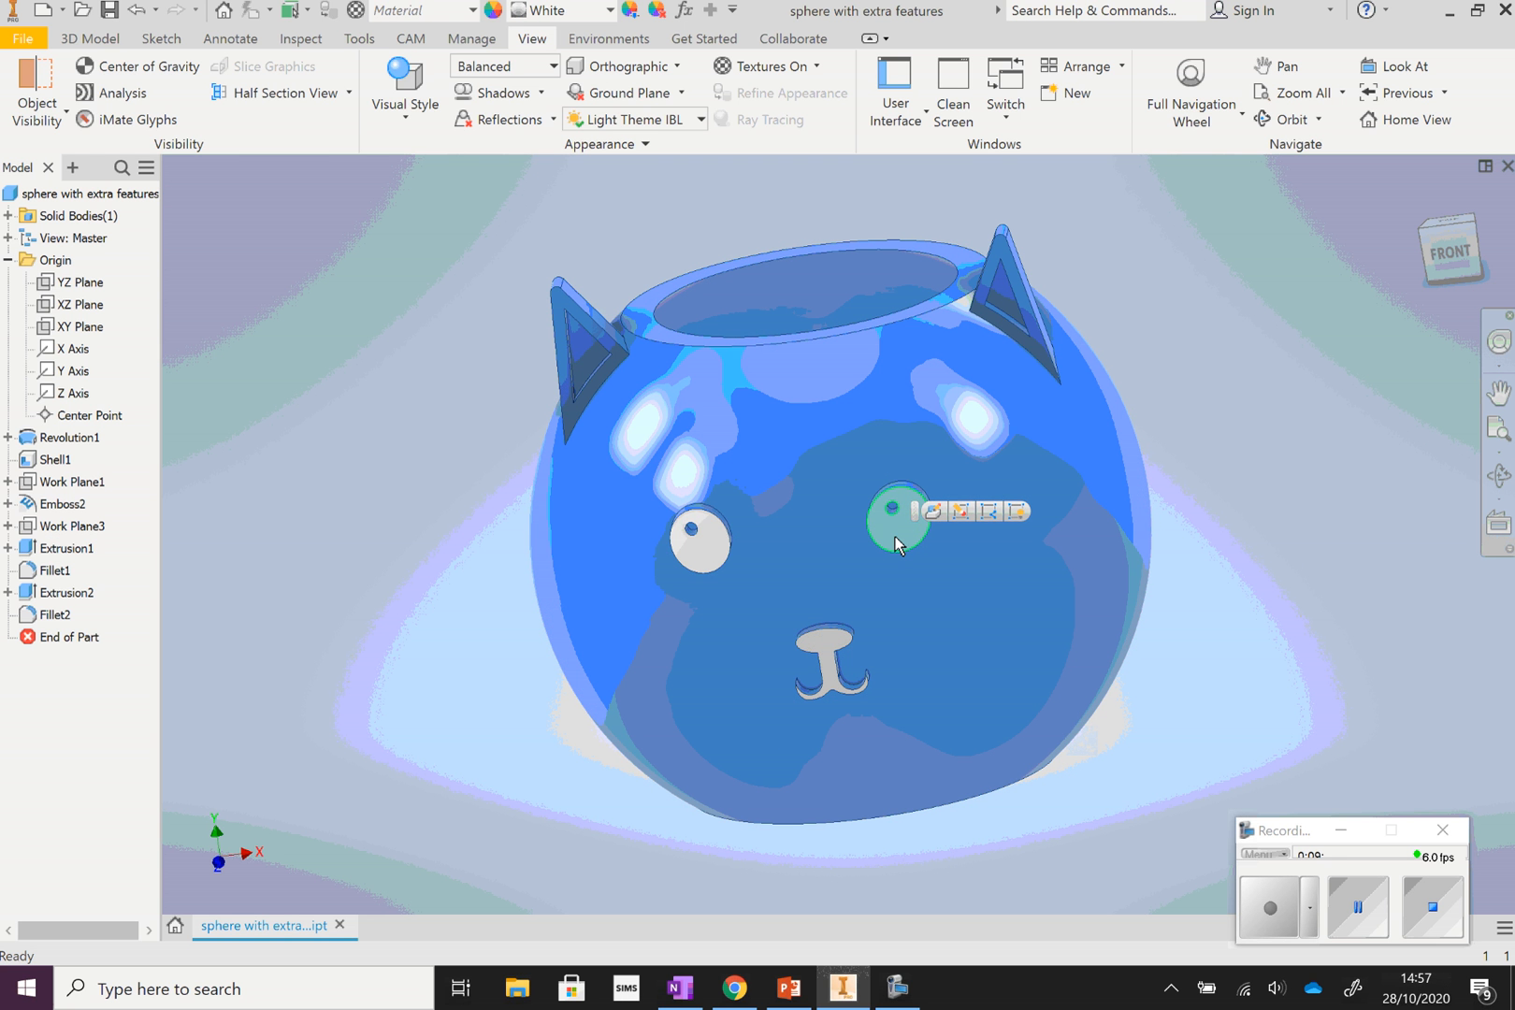
{"action": "left_click", "coordinate": [707, 556], "text": "ctrl"}
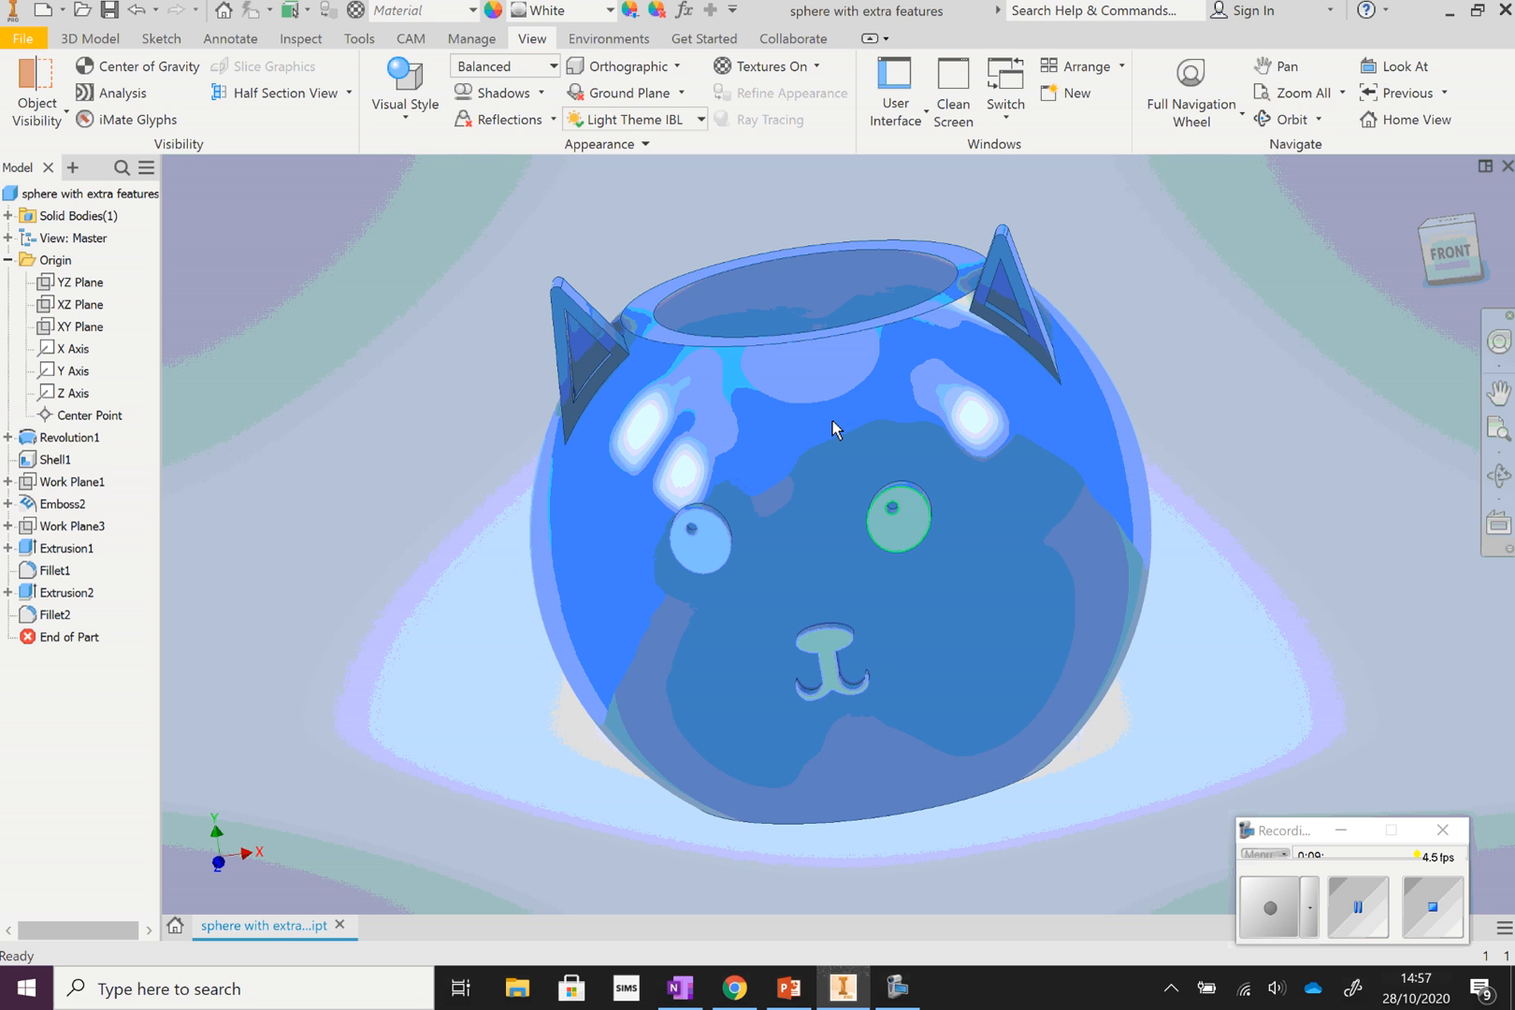
{"action": "left_click", "coordinate": [612, 11]}
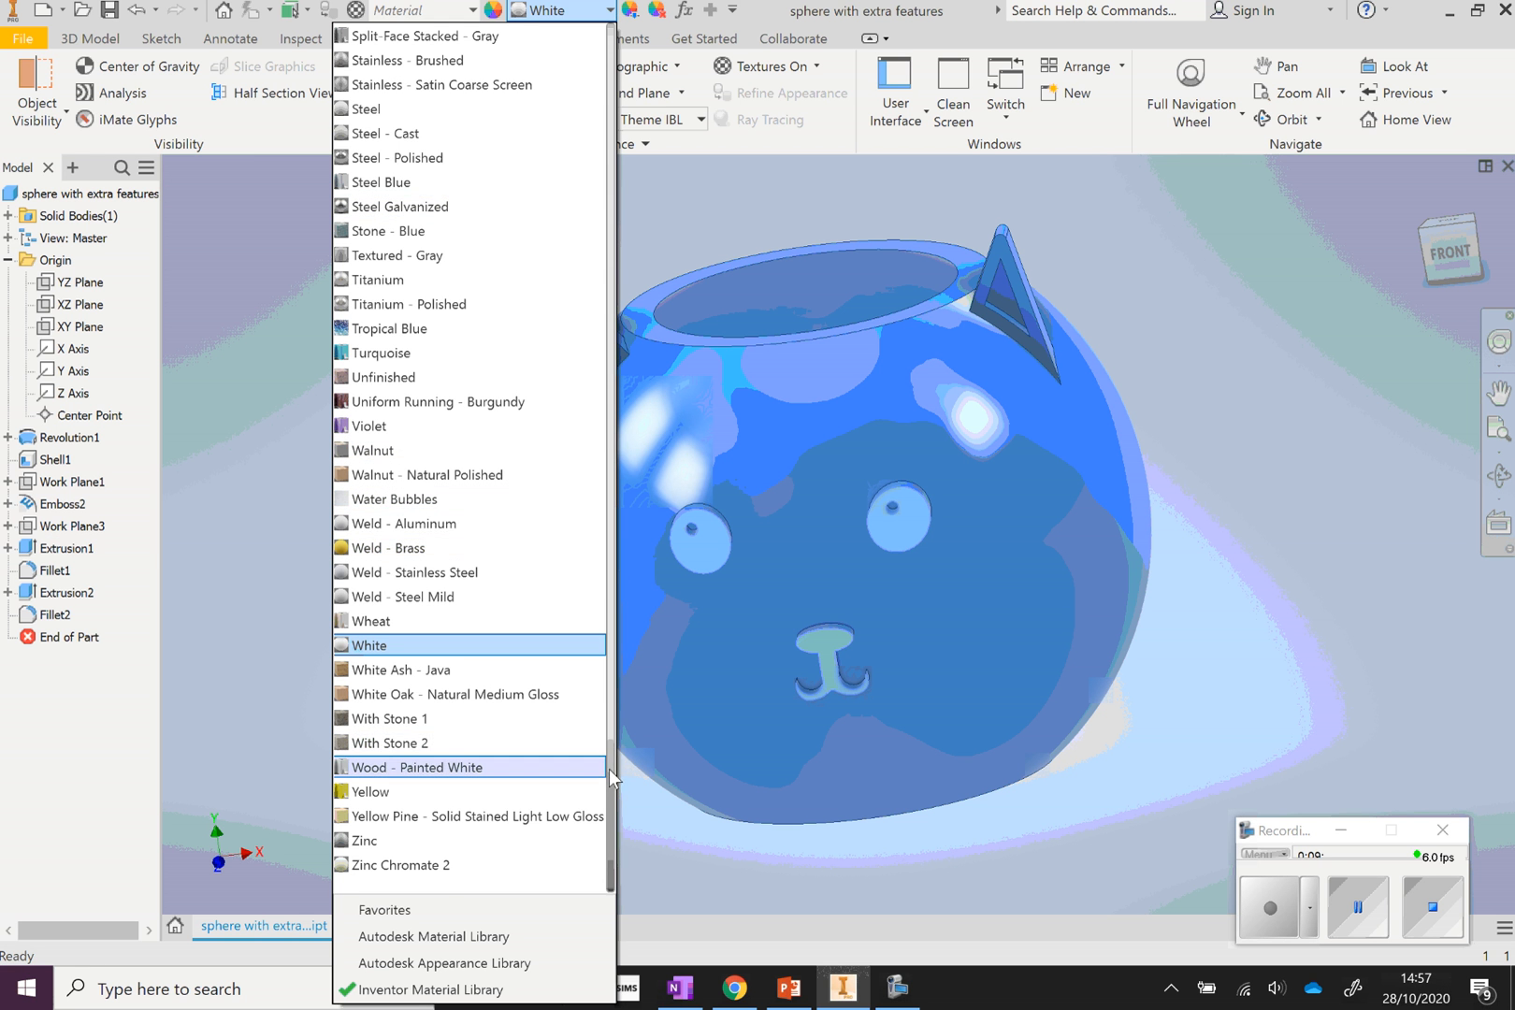
{"action": "left_click_drag", "start_coordinate": [611, 758], "coordinate": [623, 634]}
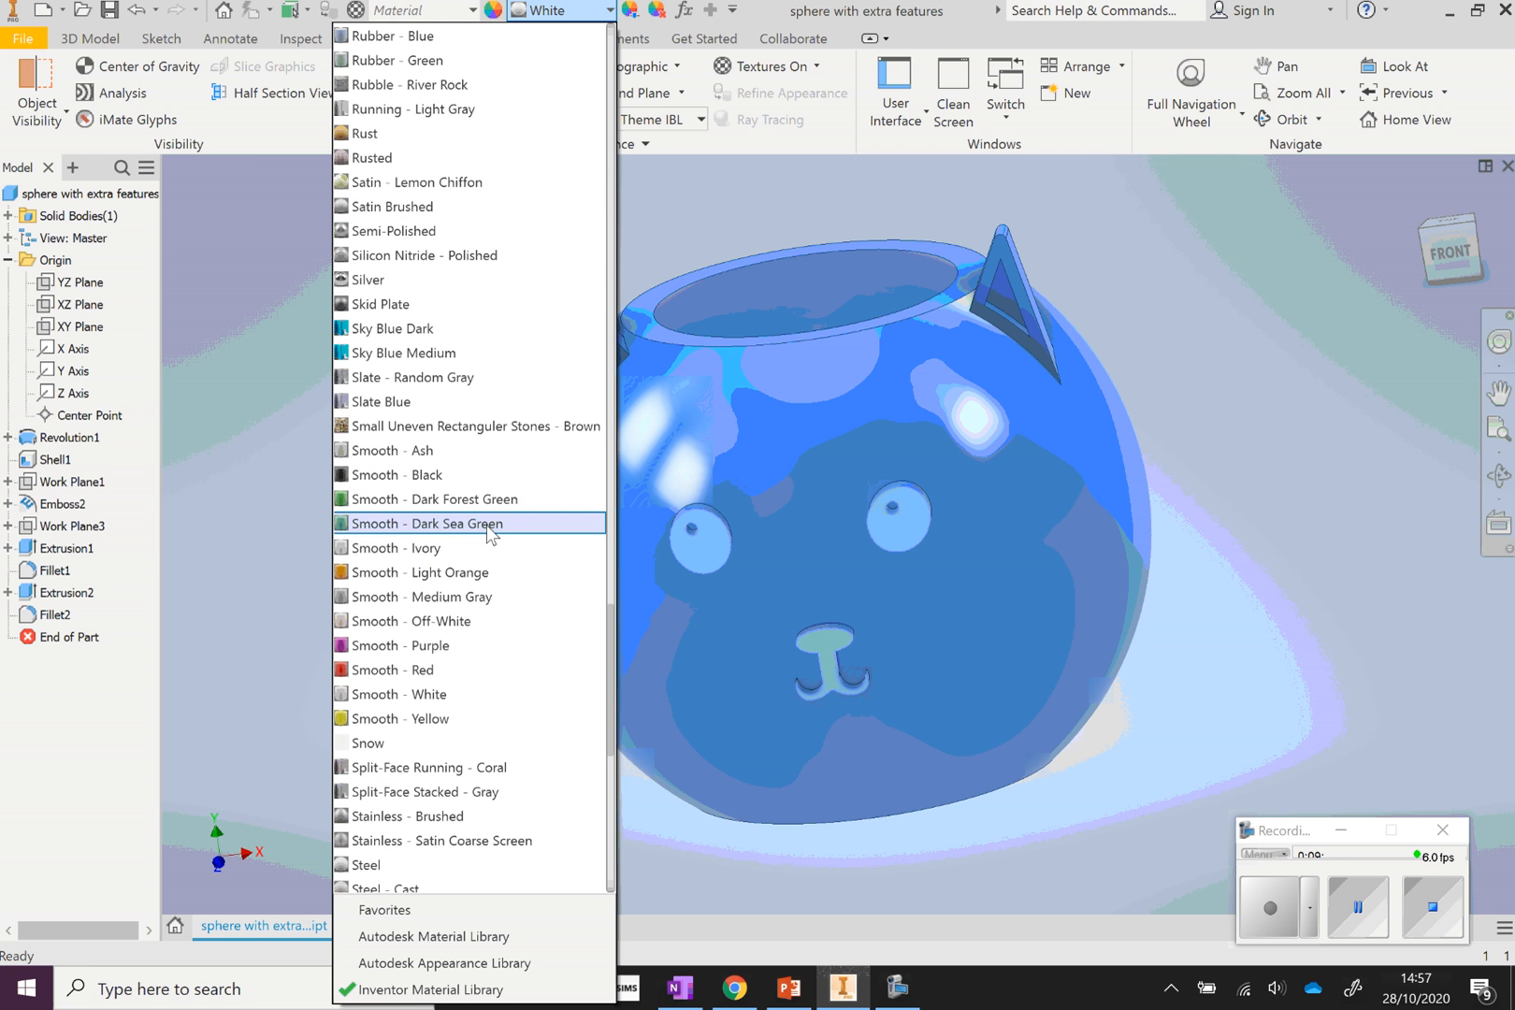
{"action": "left_click", "coordinate": [404, 479]}
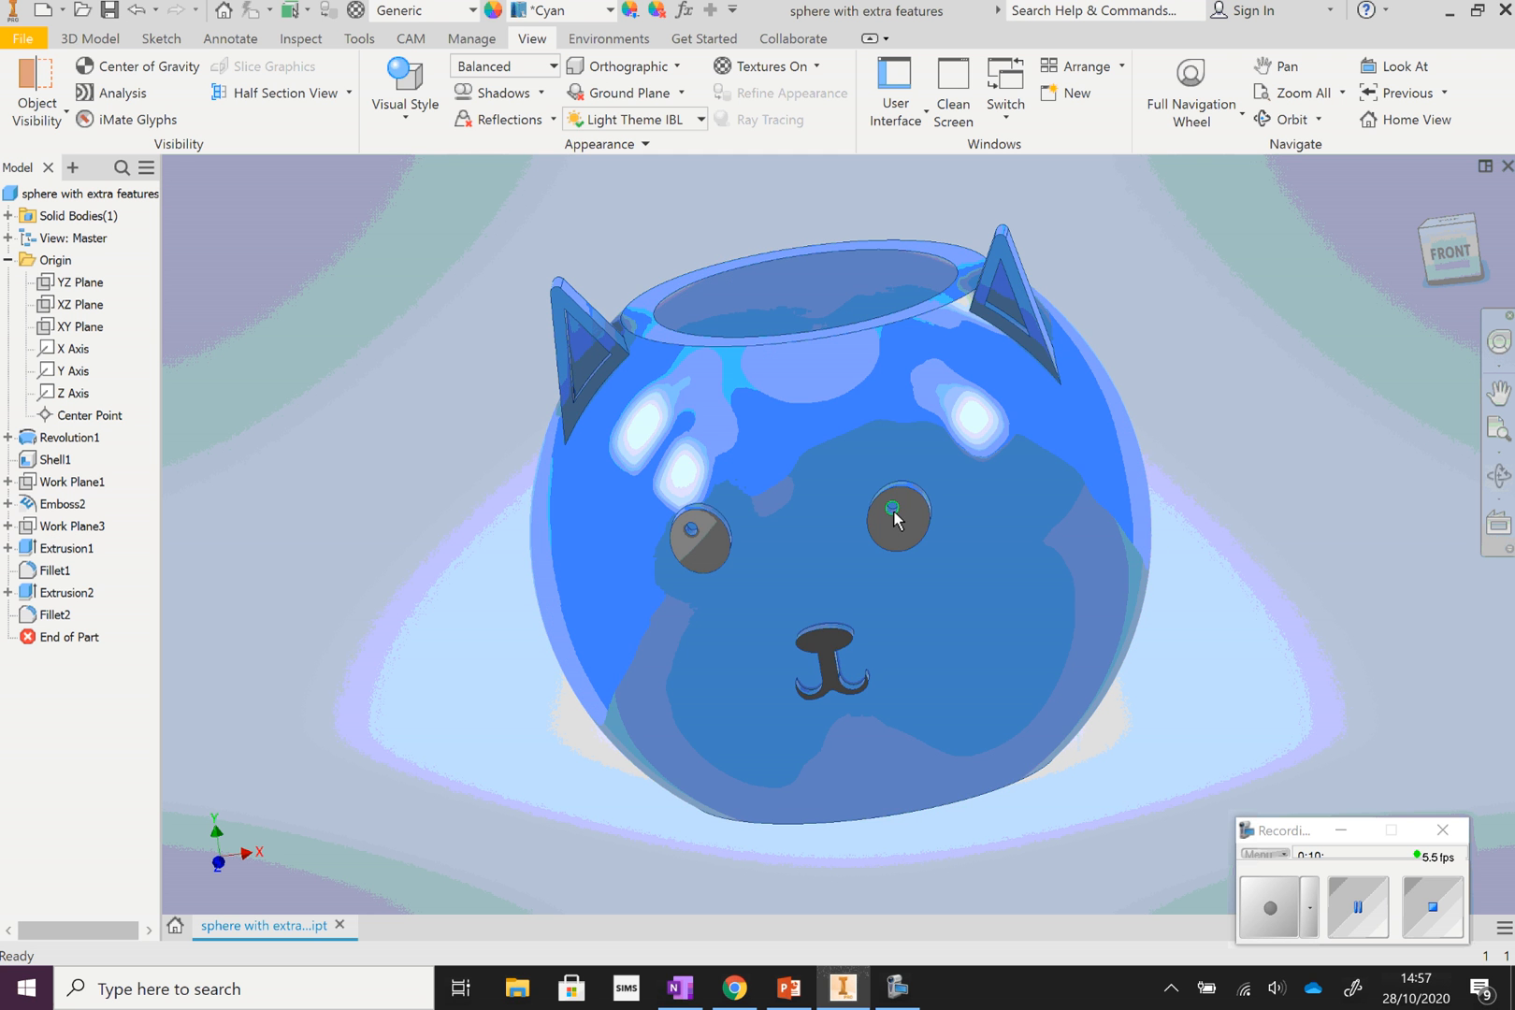
Examine the cat planter's ears and coloured face from the front and from a slightly lower angle
{"action": "left_click", "coordinate": [1006, 304]}
{"action": "left_click", "coordinate": [595, 355]}
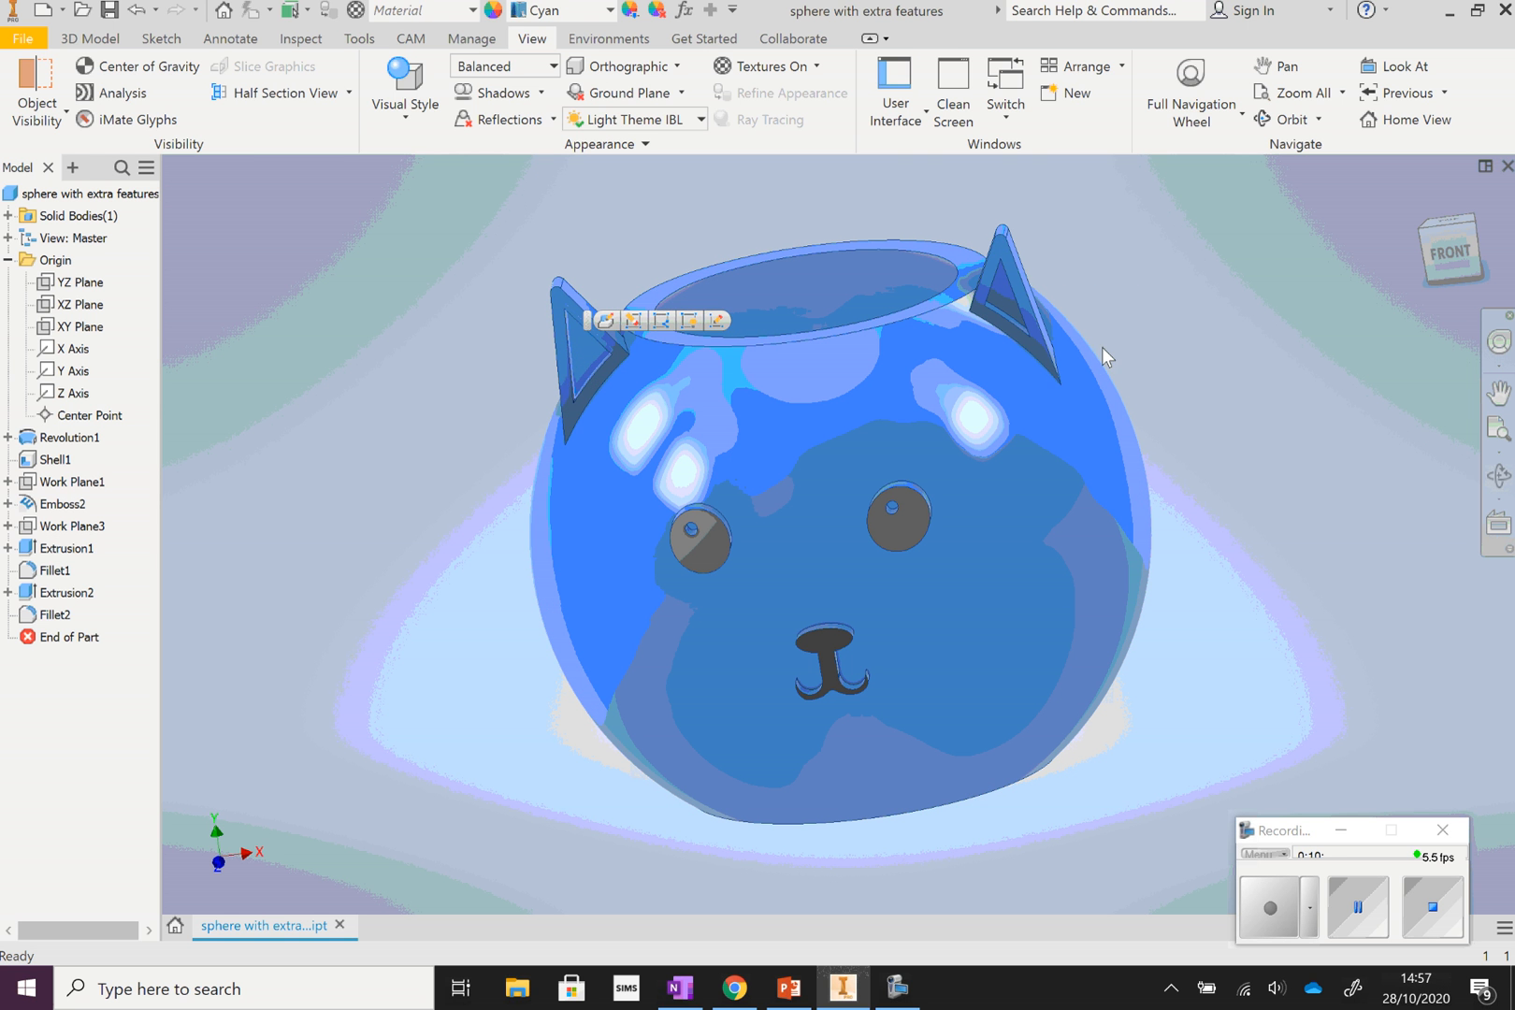
{"action": "left_click", "coordinate": [1498, 475]}
{"action": "left_click_drag", "start_coordinate": [949, 554], "coordinate": [980, 513]}
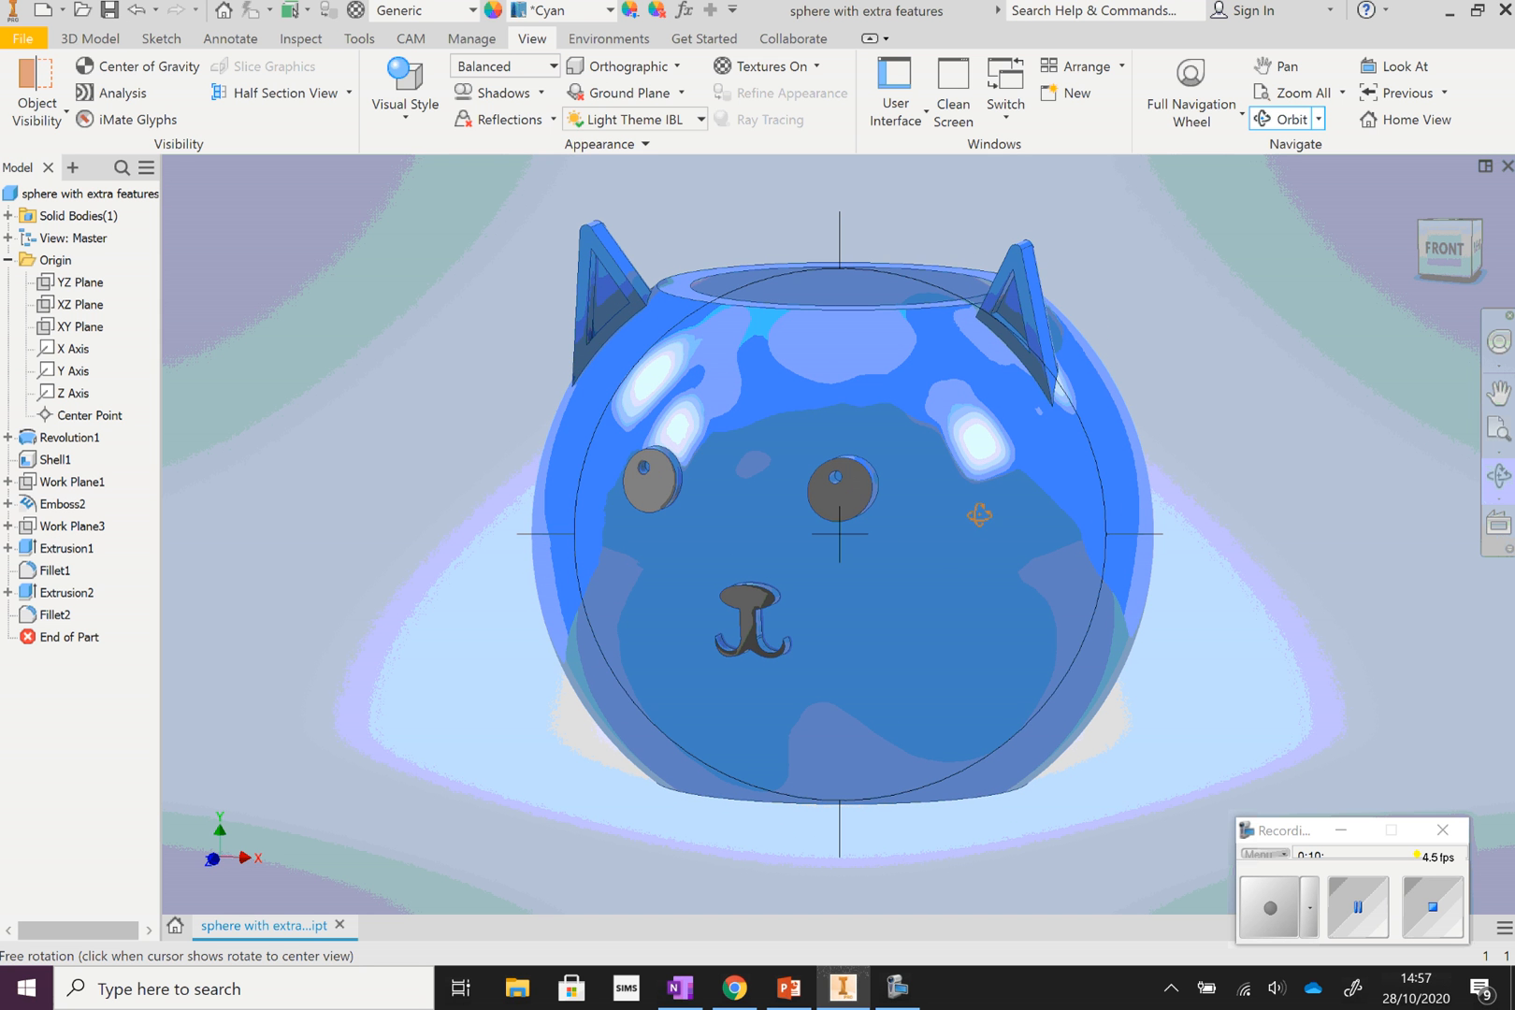
{"action": "right_click", "coordinate": [1283, 469]}
{"action": "left_click", "coordinate": [1323, 469]}
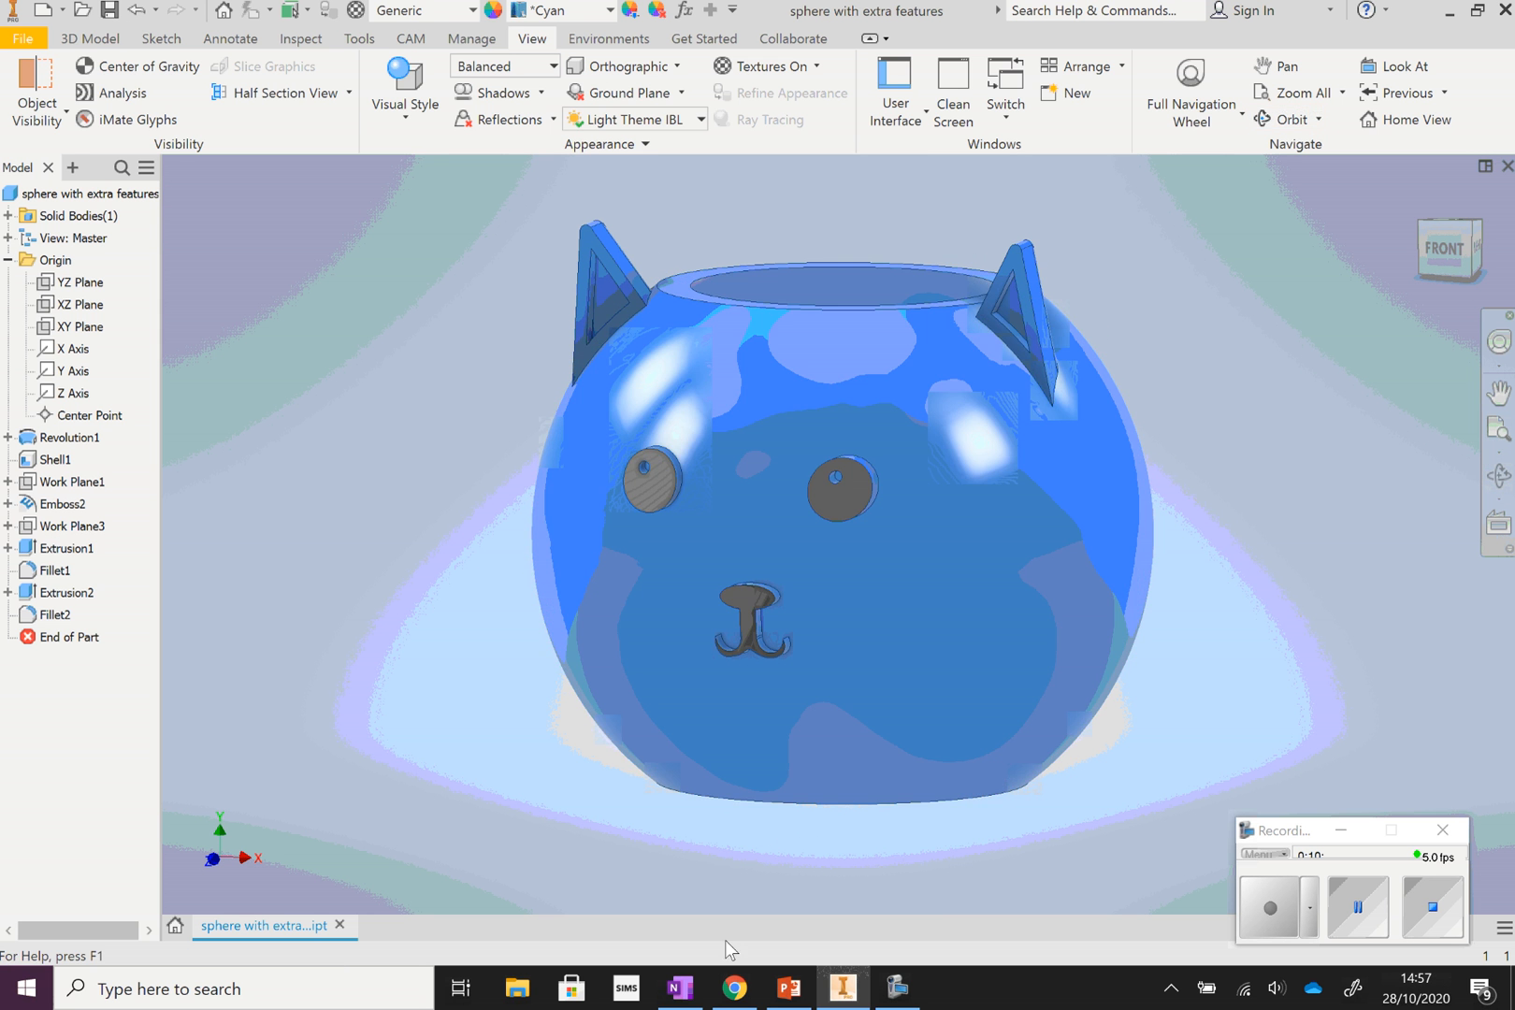
Switch to OneNote and review the Character vase evidence page listing the required pots
{"action": "left_click", "coordinate": [680, 987]}
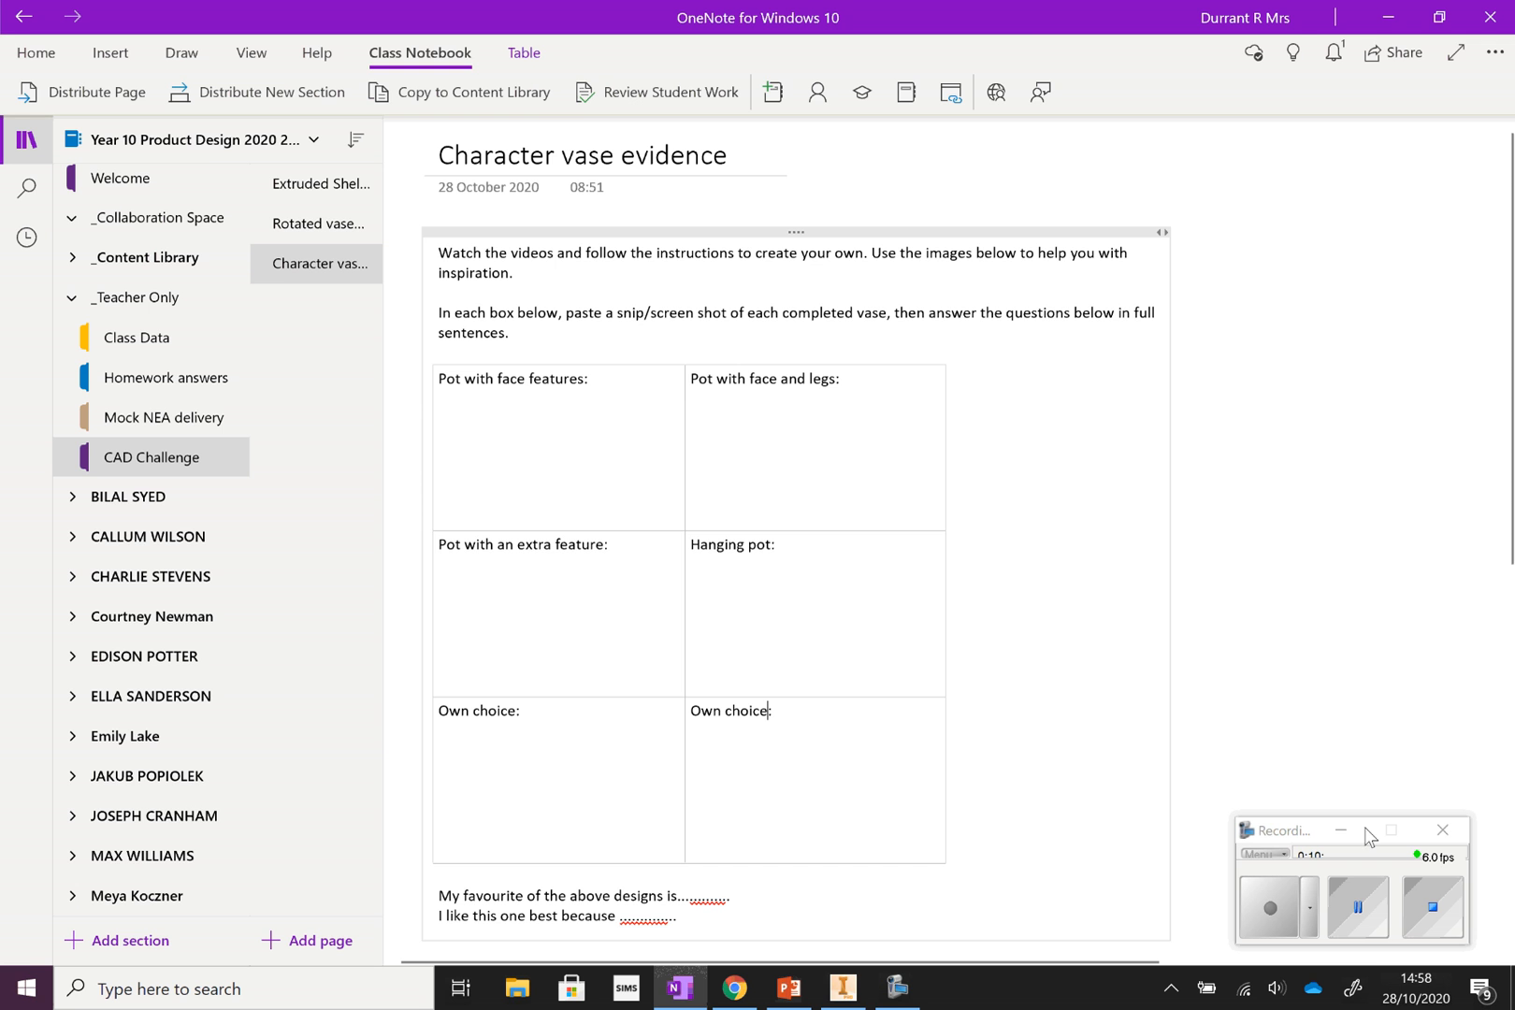
{"action": "left_click", "coordinate": [1357, 907]}
{"action": "left_click", "coordinate": [1270, 909]}
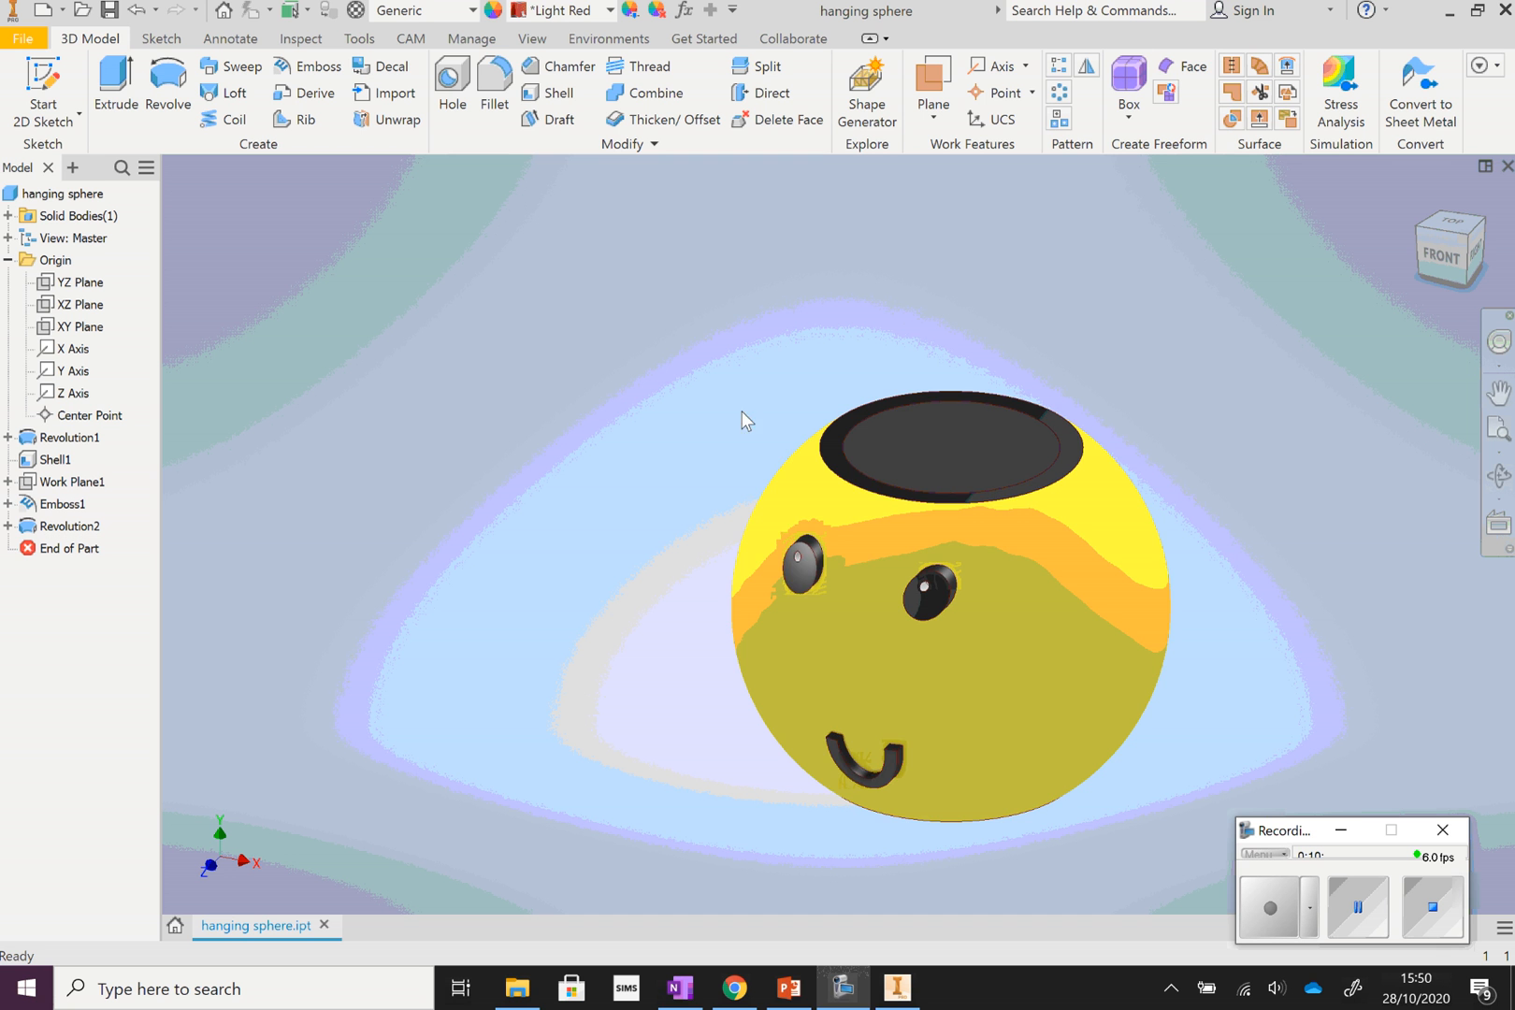
View the hanging planter reference images in PowerPoint, and examine the yellow hanging sphere from several sides back in Inventor
{"action": "left_click", "coordinate": [788, 987]}
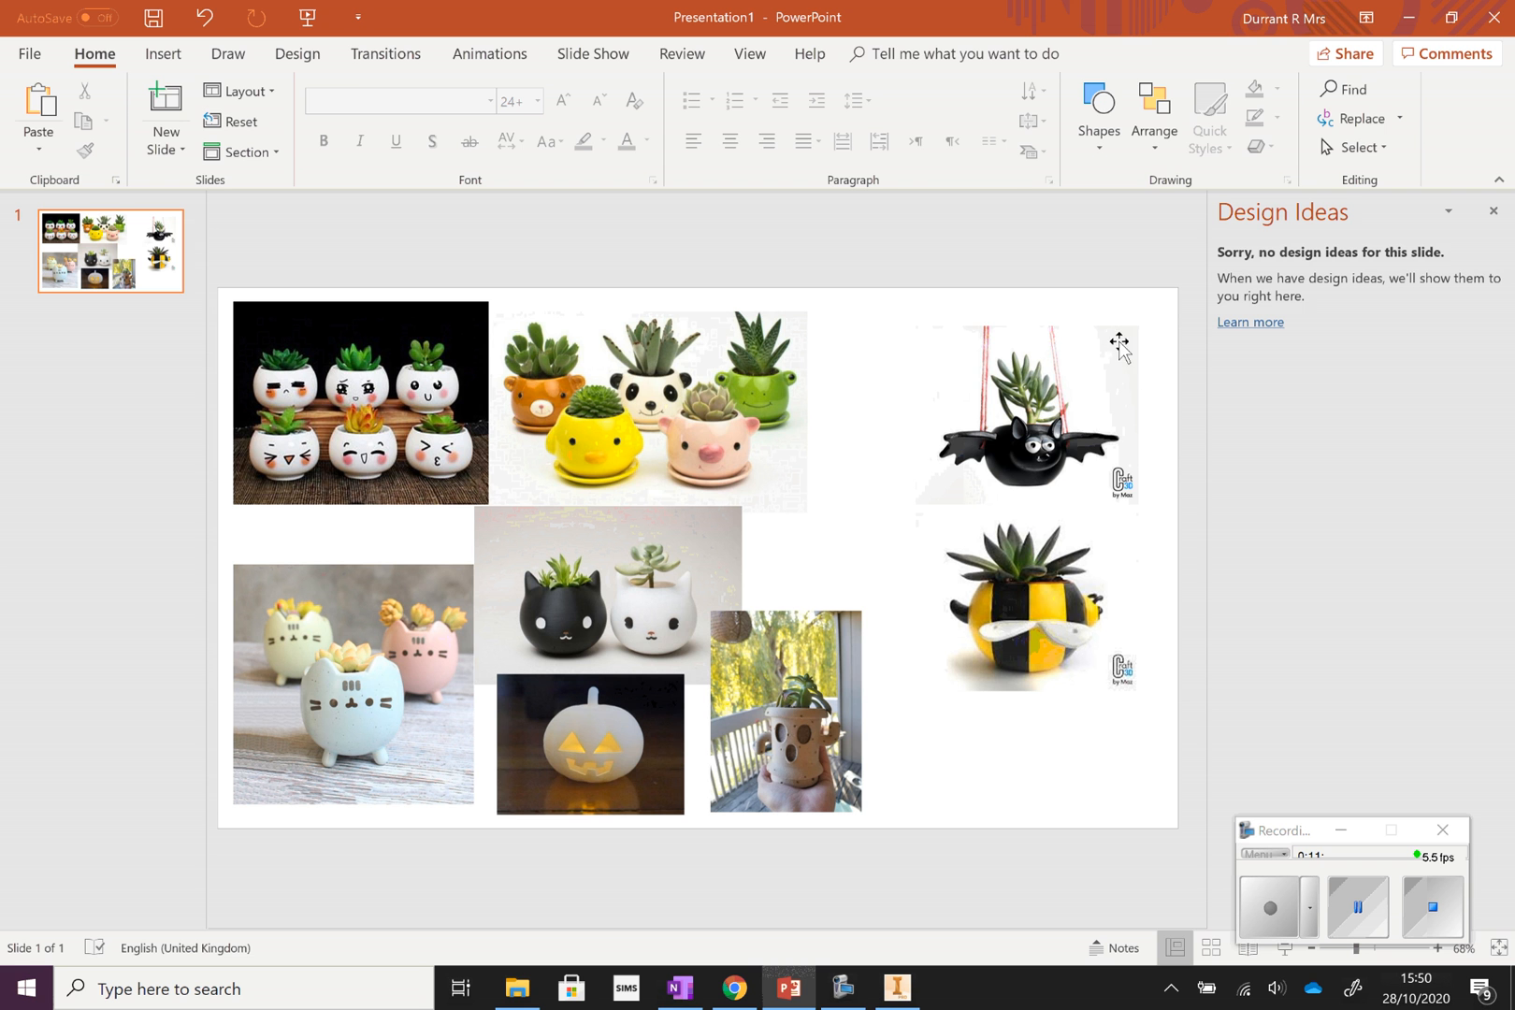
{"action": "left_click", "coordinate": [1408, 17]}
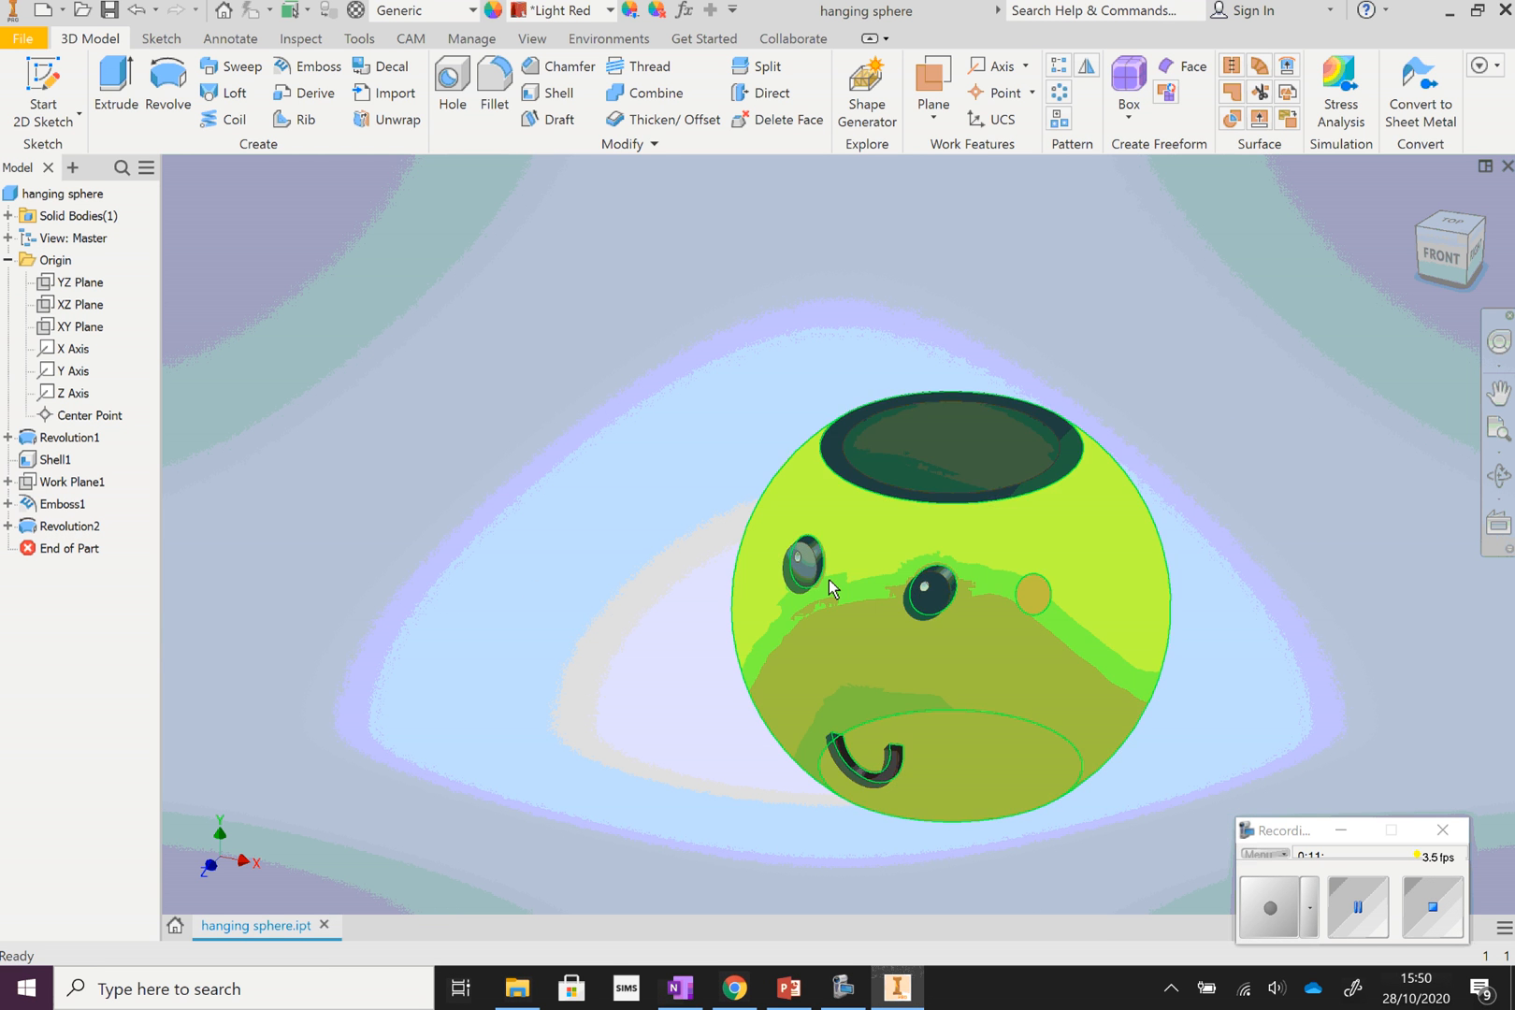
{"action": "left_click", "coordinate": [1498, 475]}
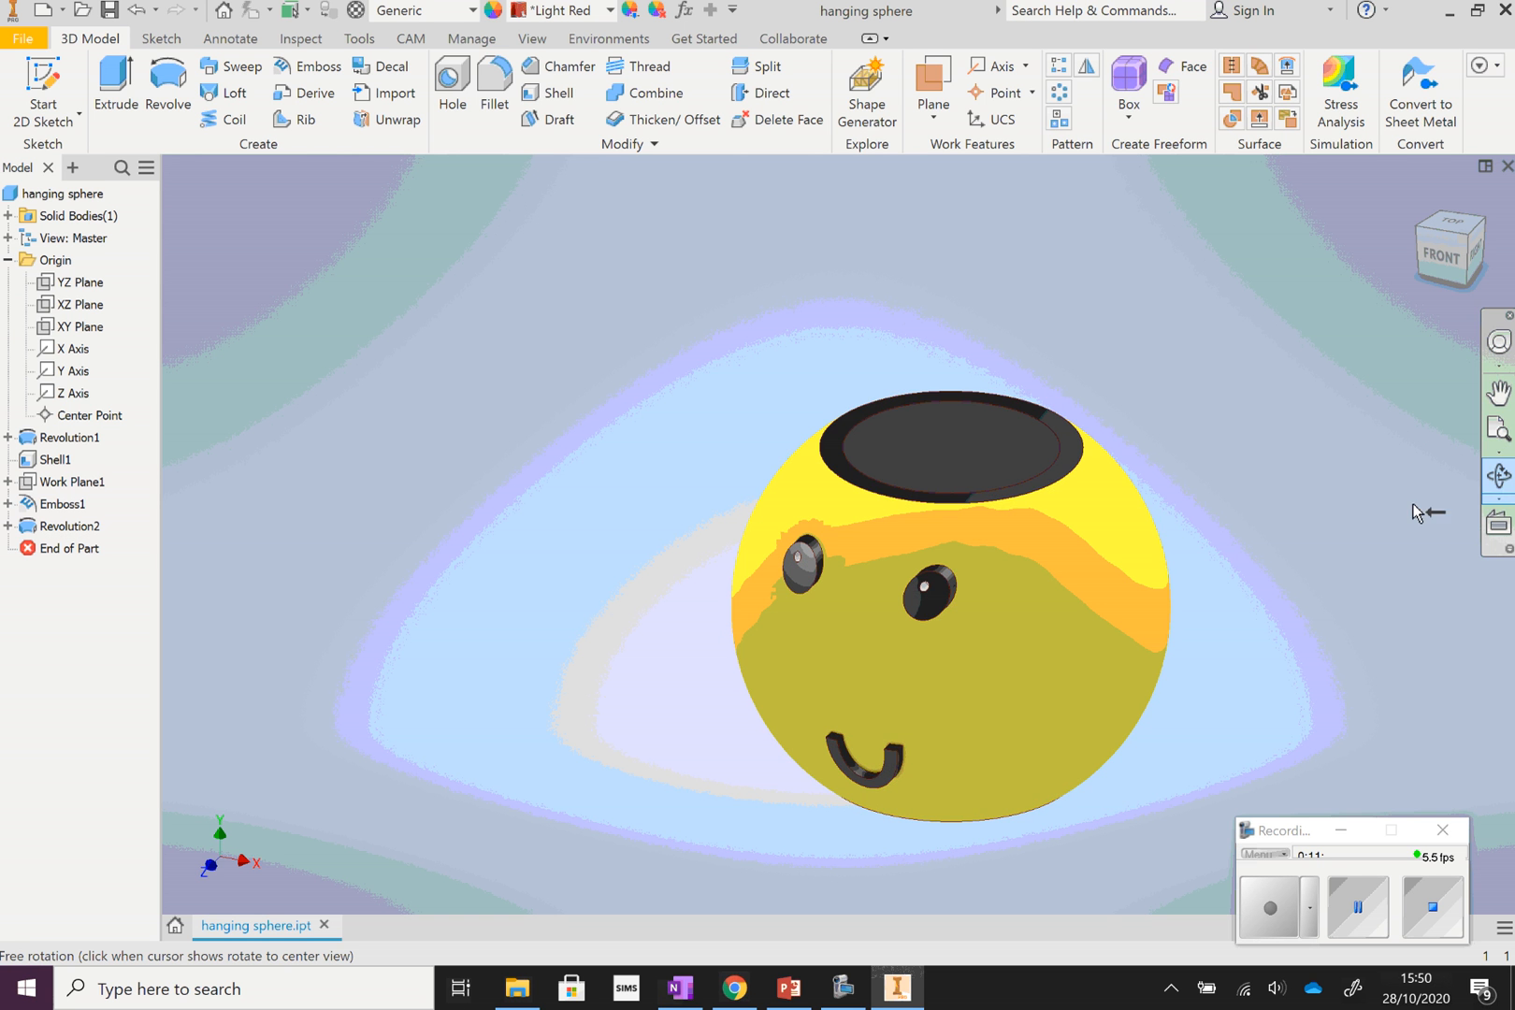
{"action": "left_click_drag", "start_coordinate": [960, 619], "coordinate": [879, 591]}
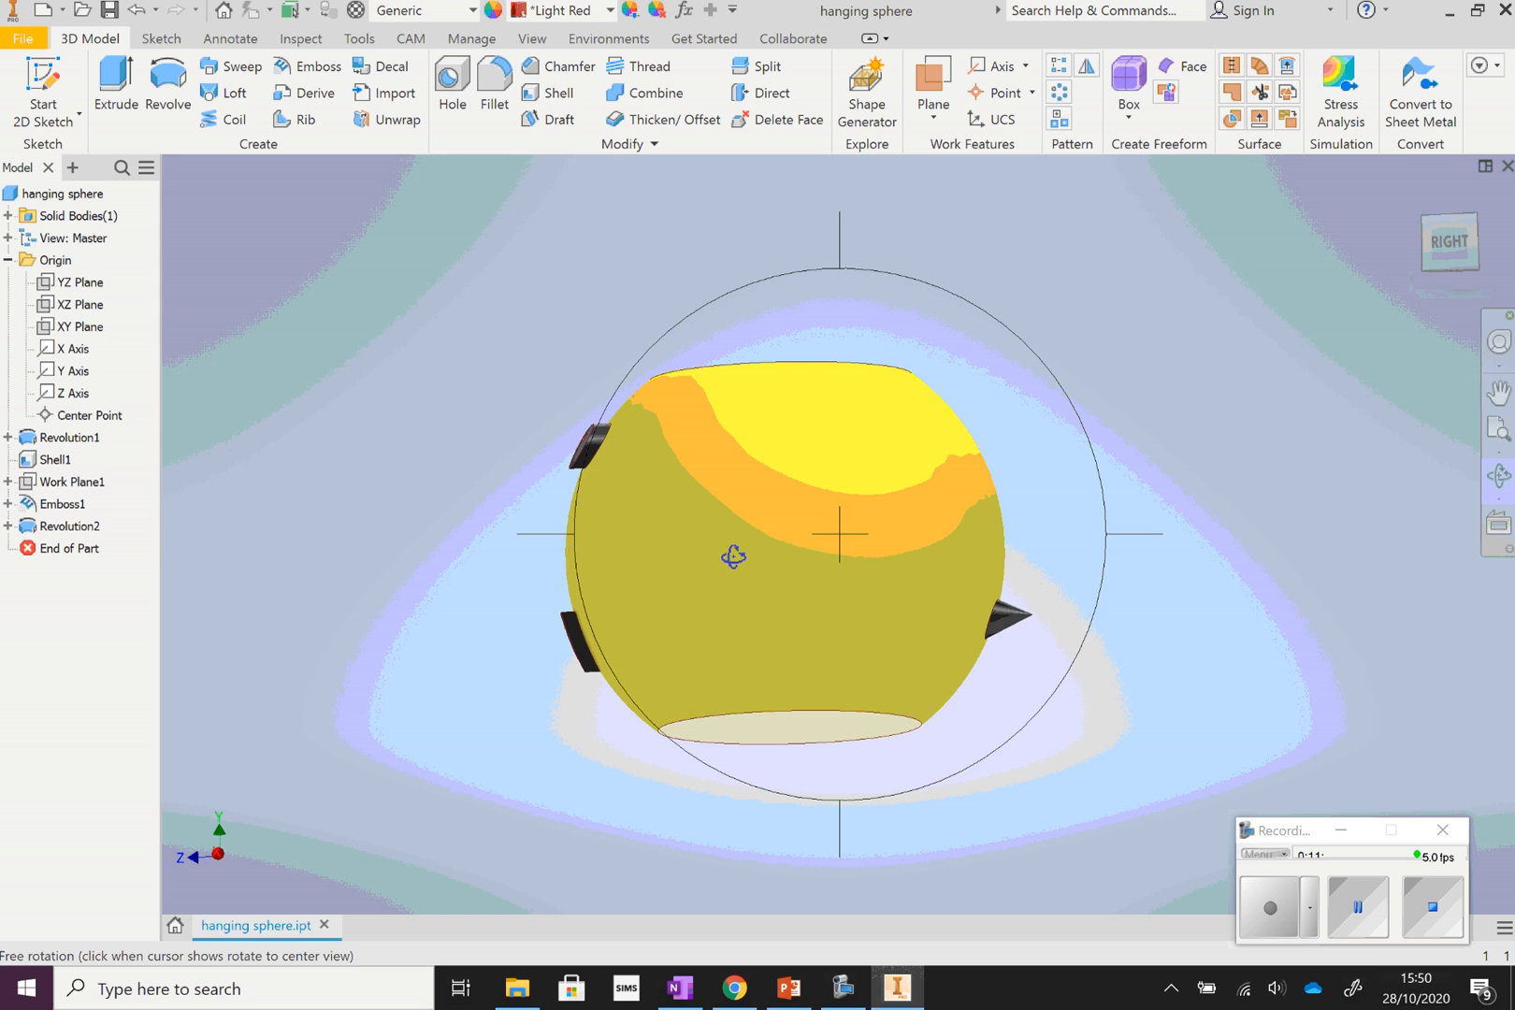
{"action": "left_click_drag", "start_coordinate": [735, 558], "coordinate": [786, 565]}
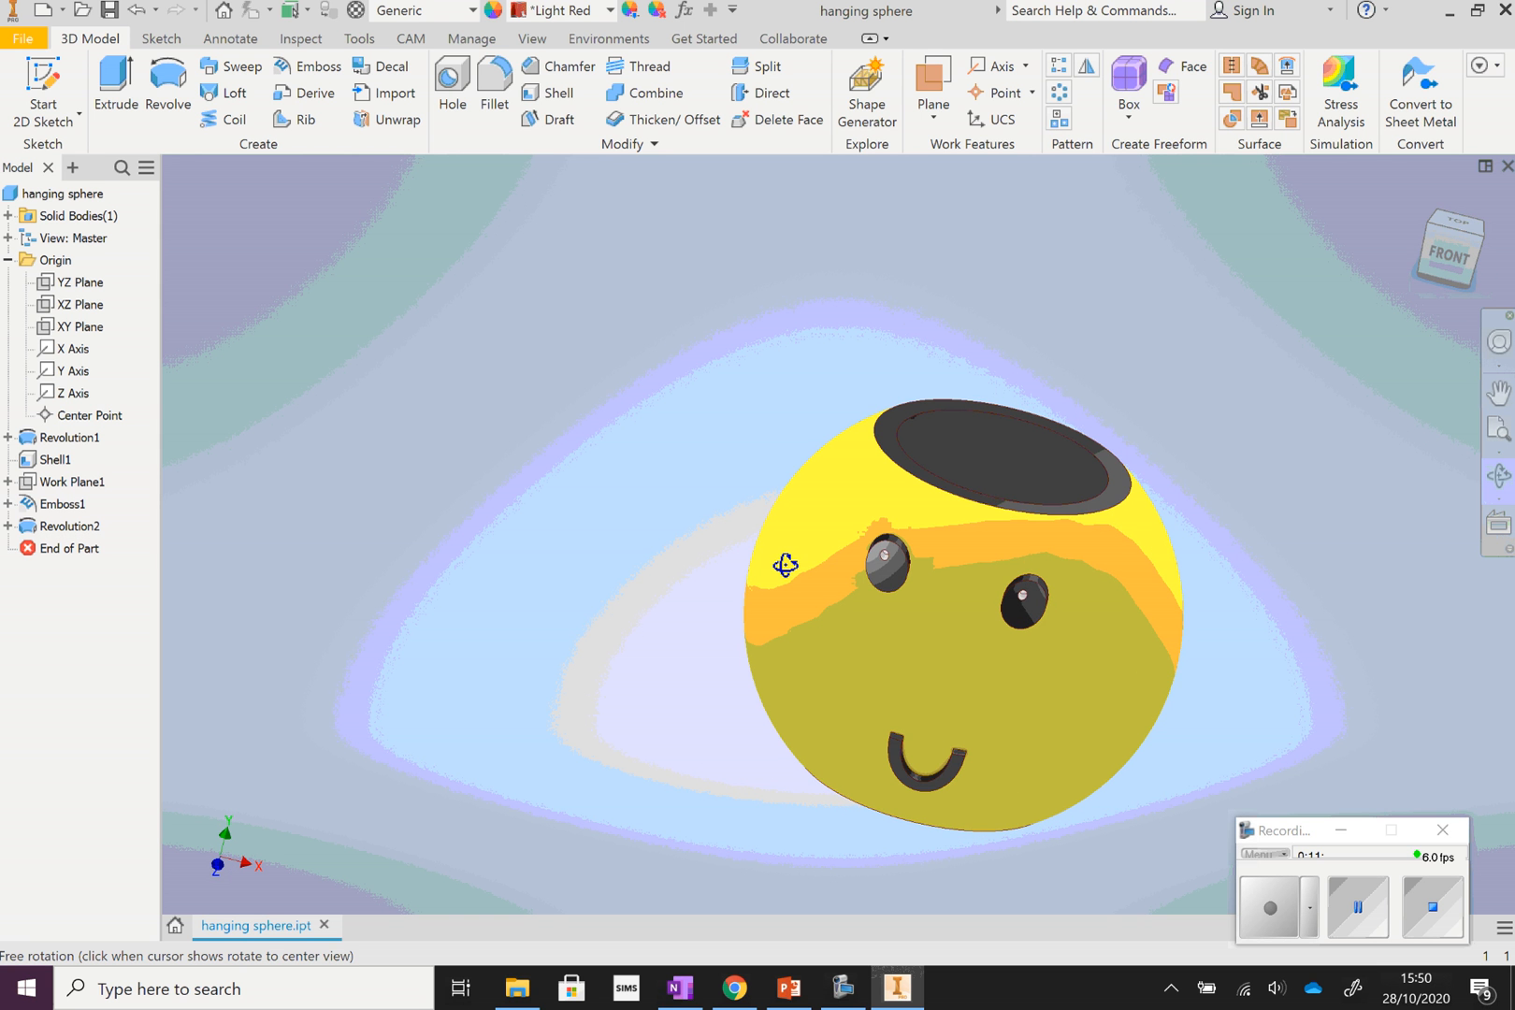
{"action": "right_click", "coordinate": [1225, 509]}
{"action": "left_click", "coordinate": [1307, 492]}
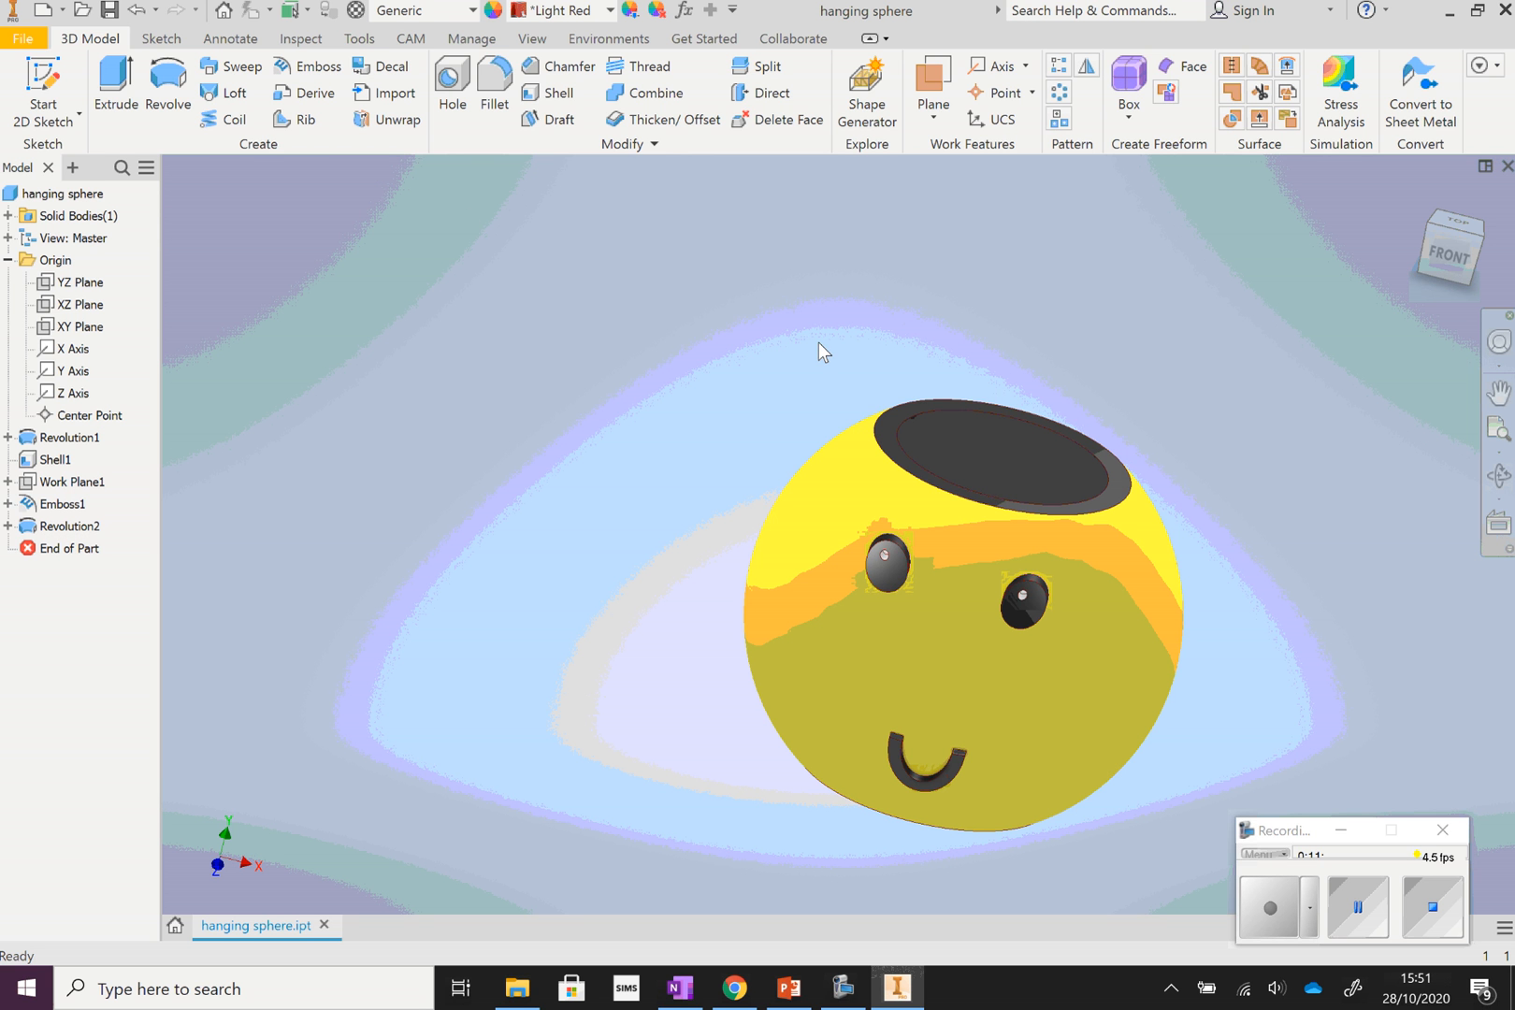
Start a new 2D sketch on the XZ origin plane of the hanging sphere
{"action": "left_click", "coordinate": [47, 75]}
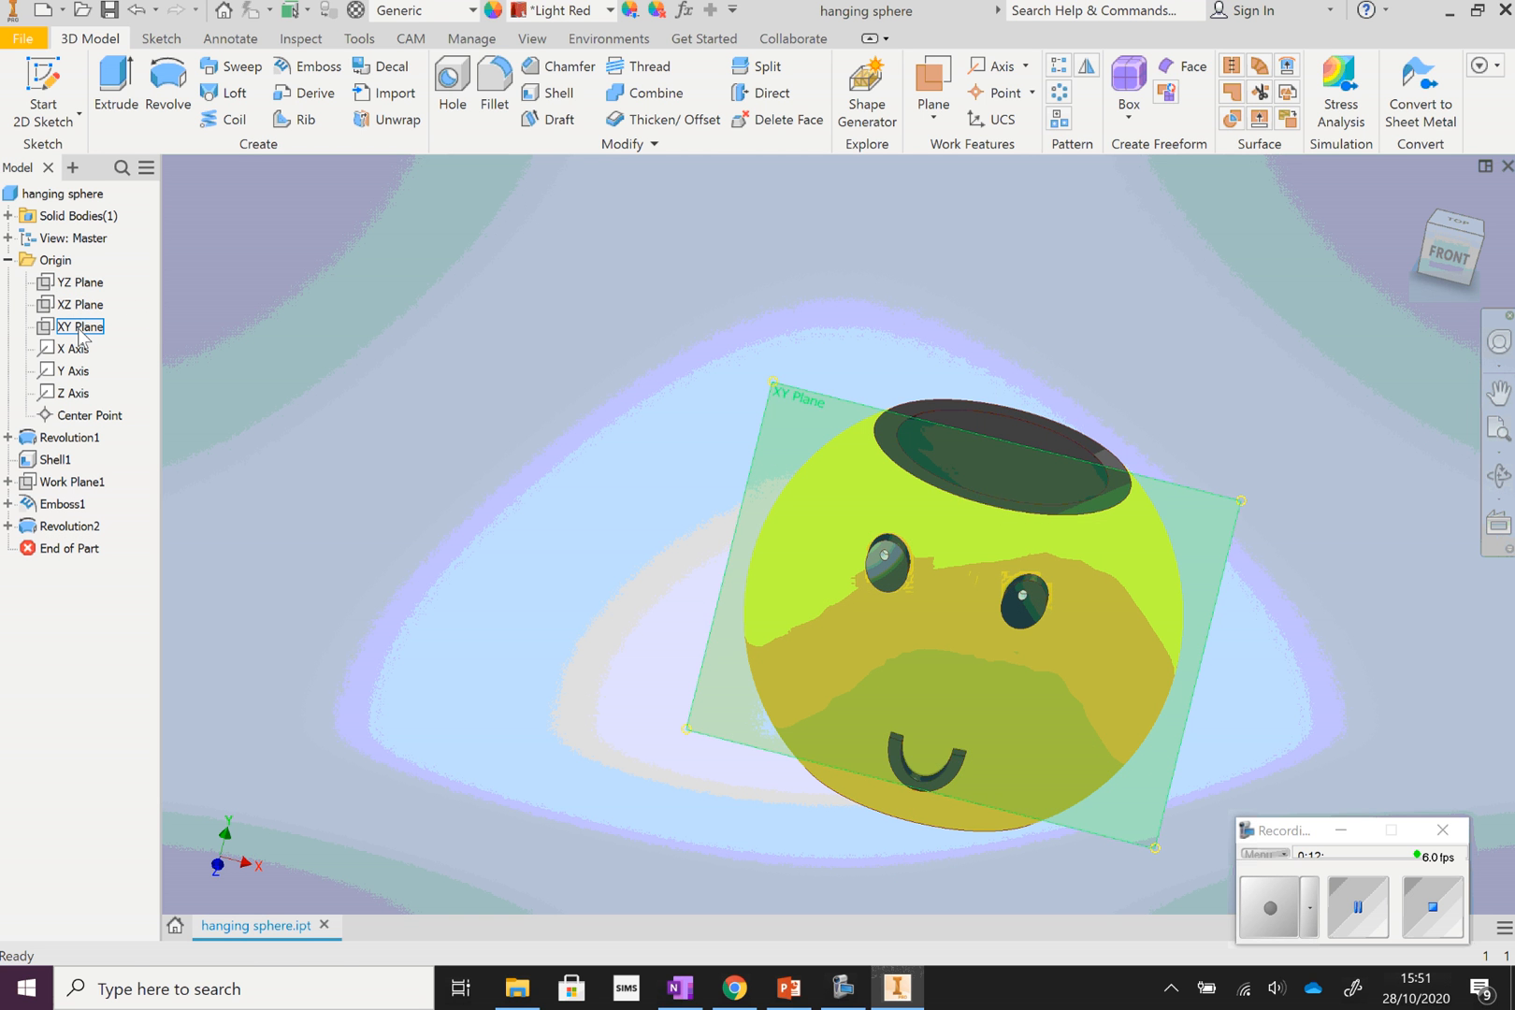
{"action": "left_click", "coordinate": [1499, 475]}
{"action": "left_click_drag", "start_coordinate": [939, 477], "coordinate": [811, 441]}
{"action": "right_click", "coordinate": [148, 280]}
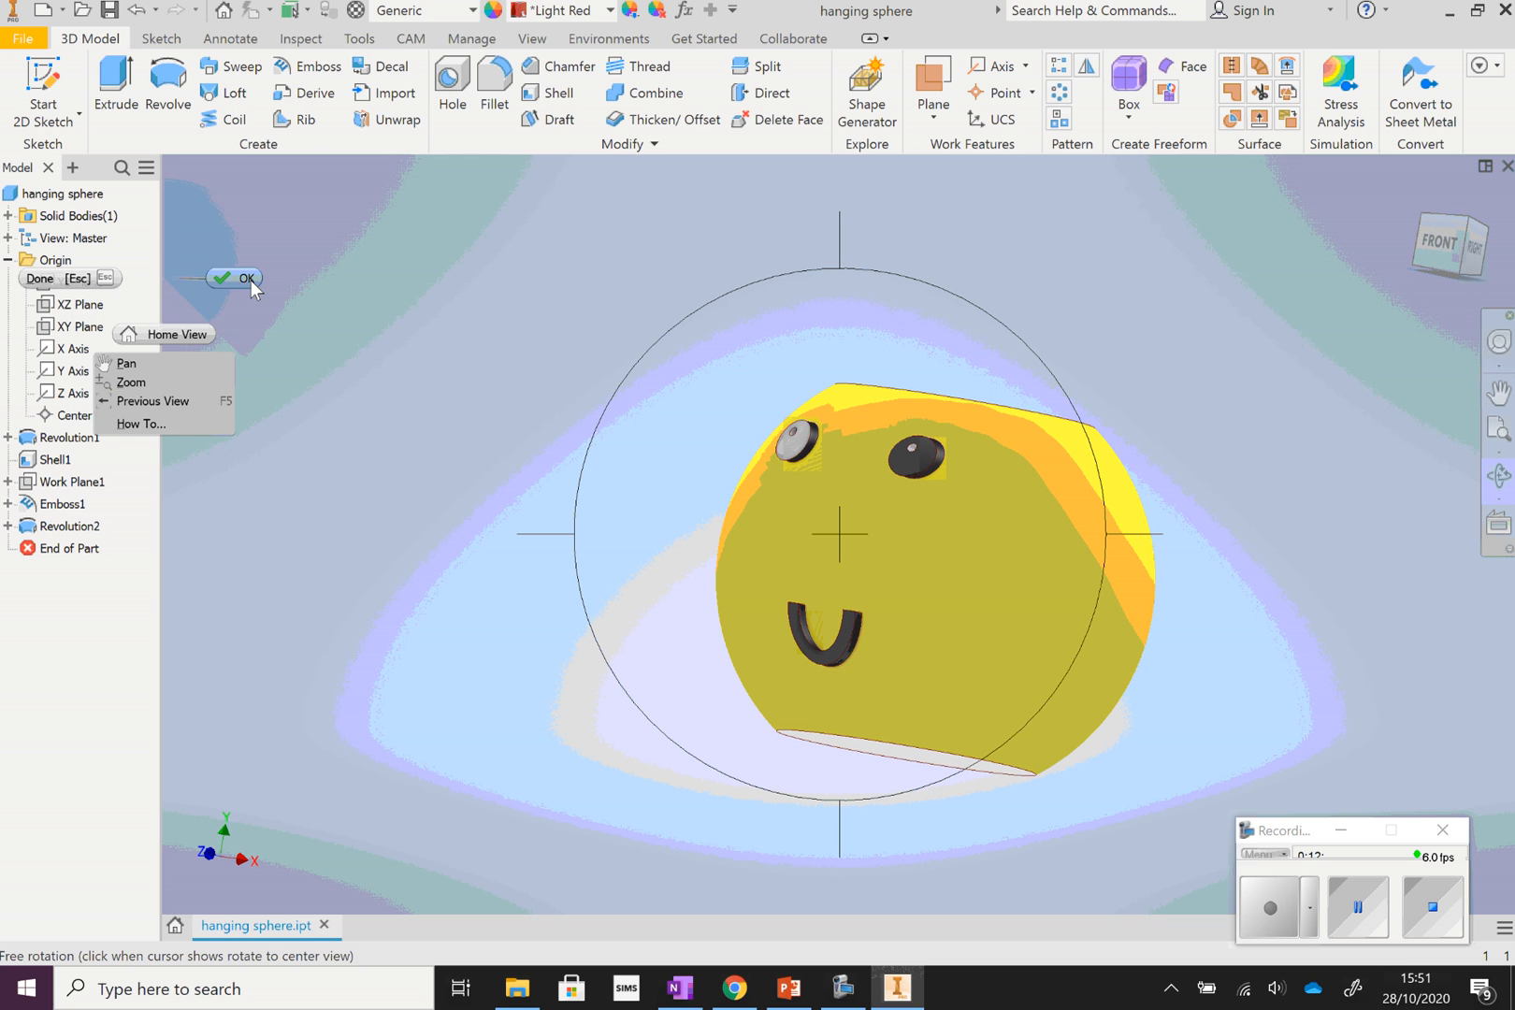
{"action": "left_click", "coordinate": [247, 279]}
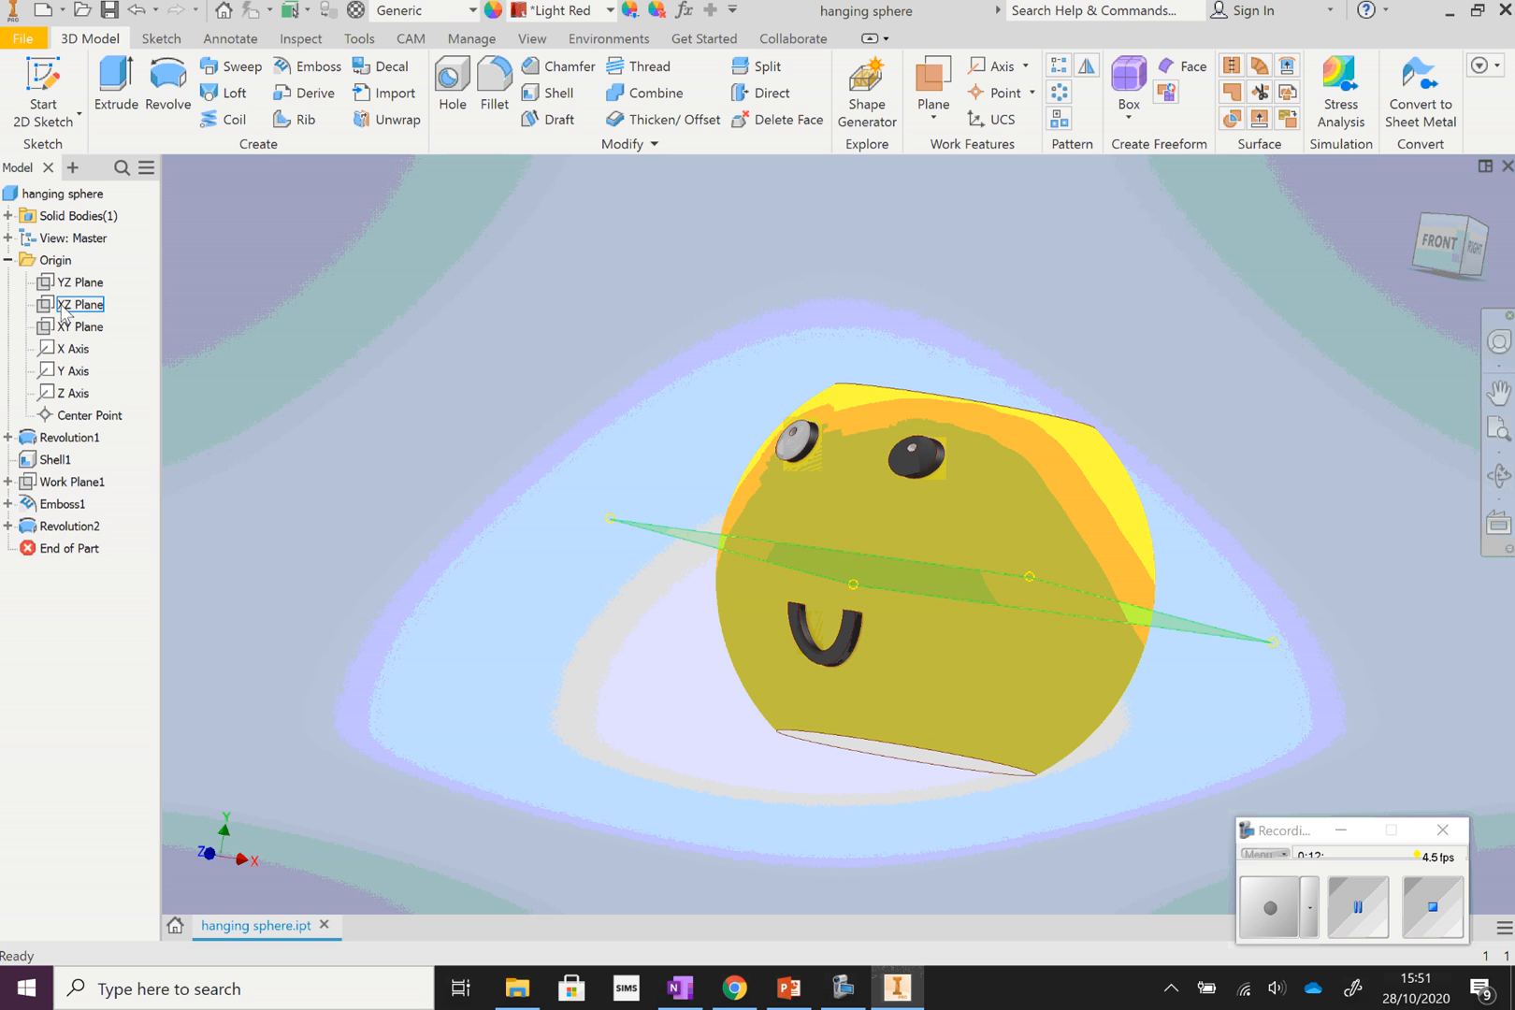
{"action": "left_click", "coordinate": [60, 89]}
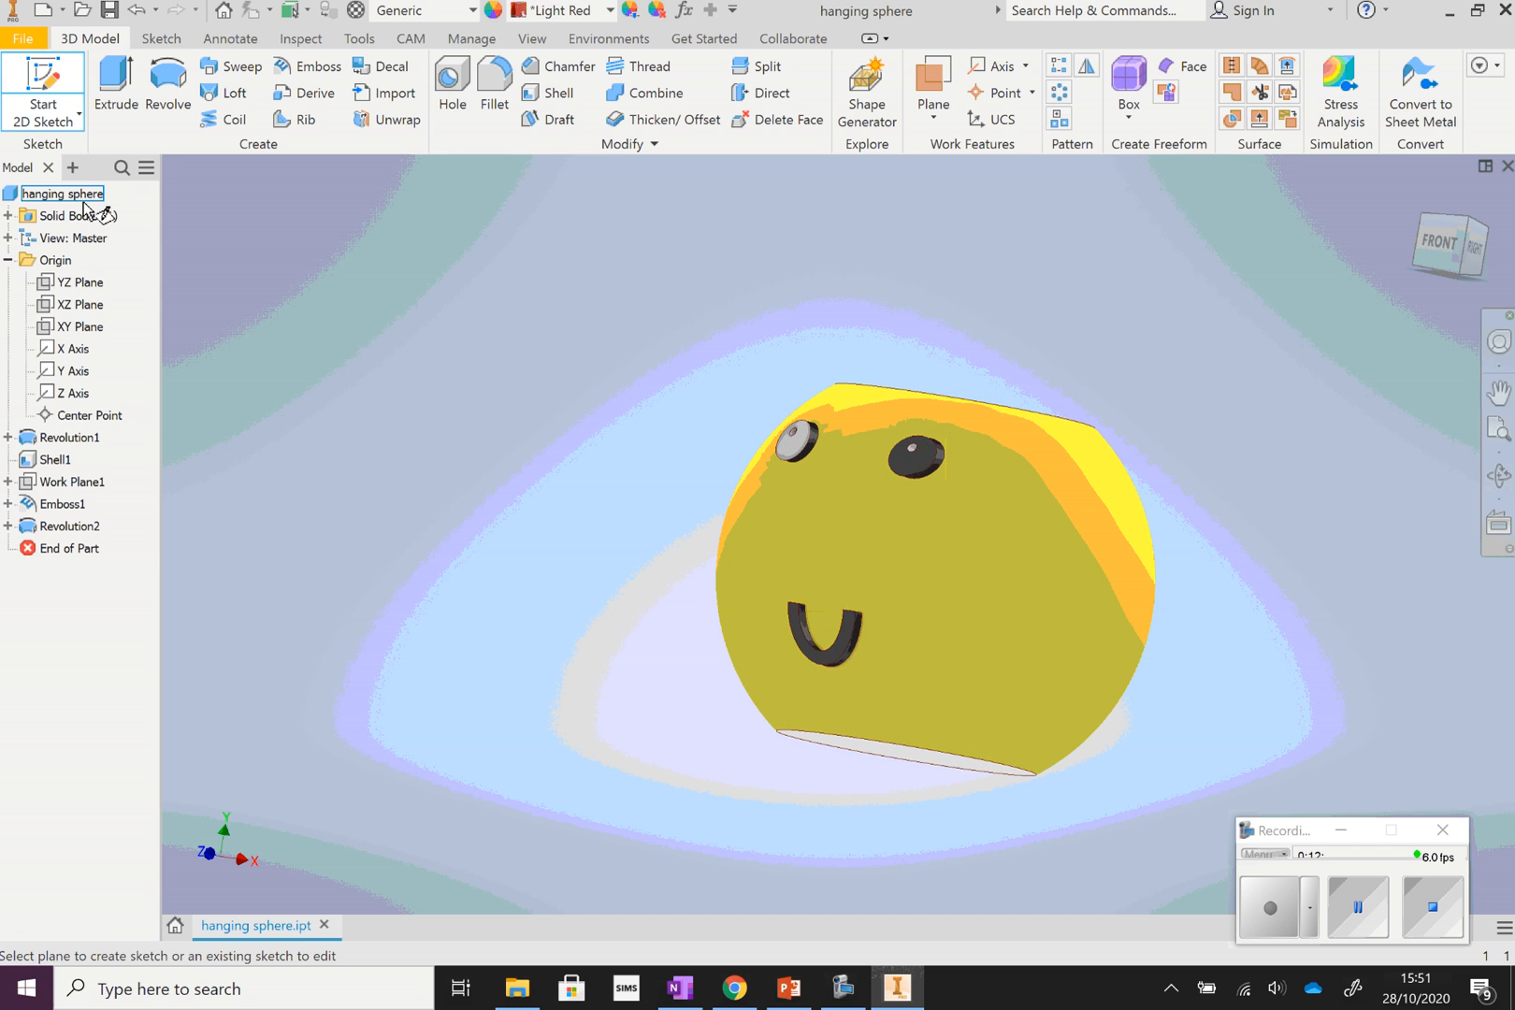
{"action": "left_click", "coordinate": [82, 304]}
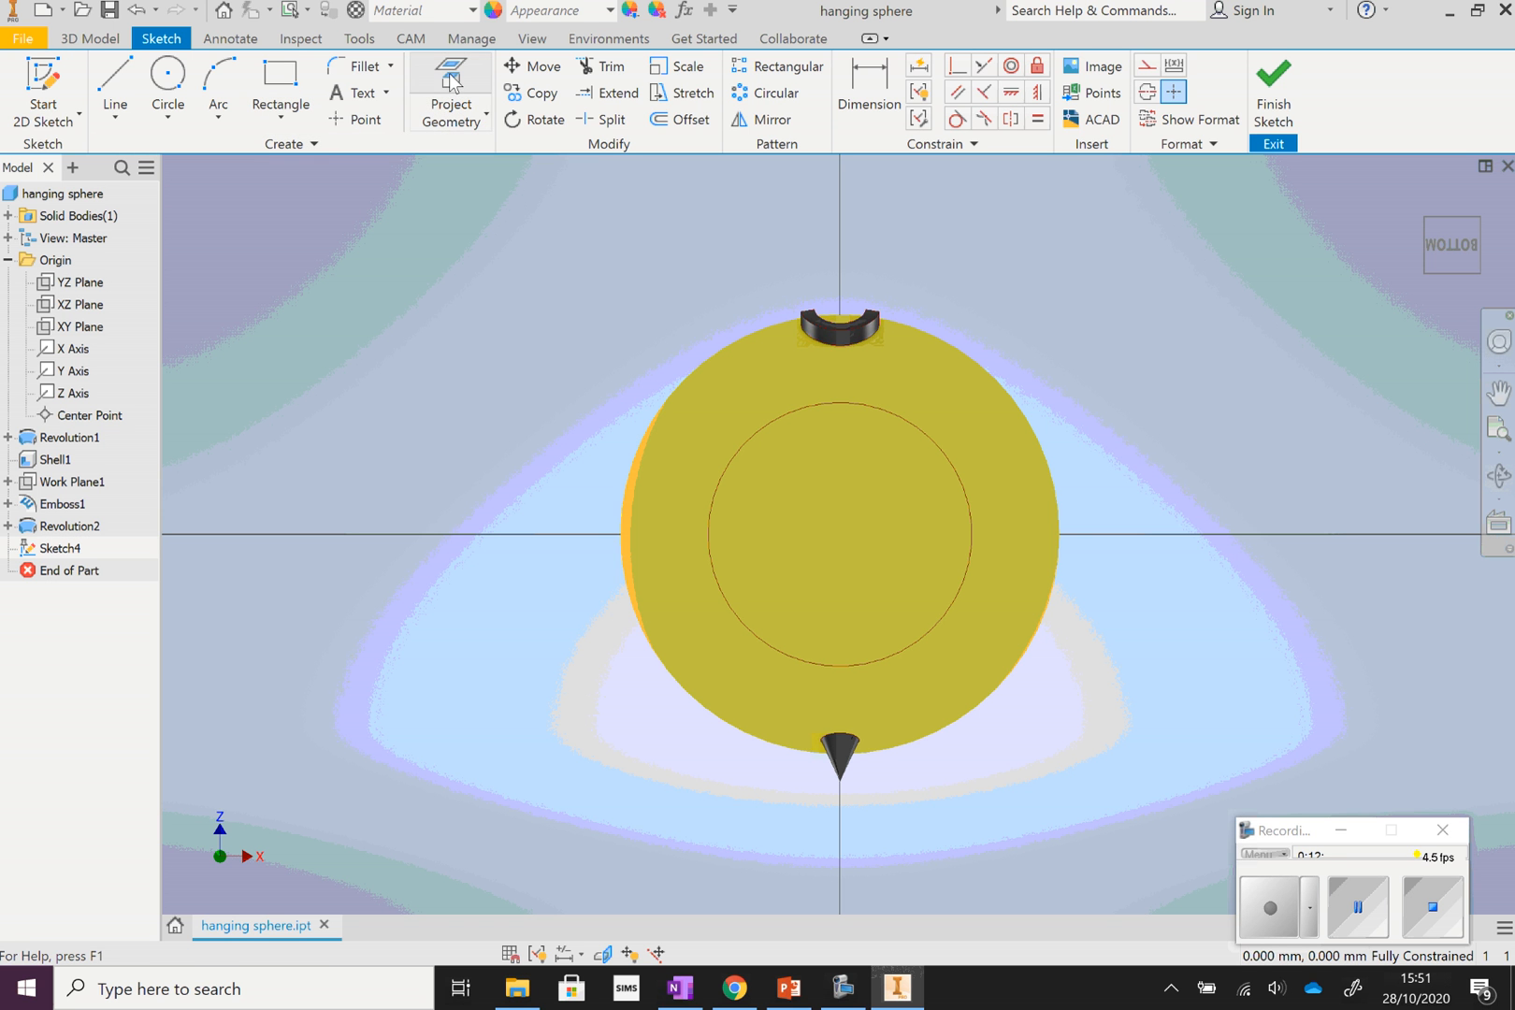
Sketch the larger wing lobe as a control vertex spline looping outward from the sphere's edge at about (40, 25) mm to (47, 0) mm
{"action": "left_click", "coordinate": [439, 111]}
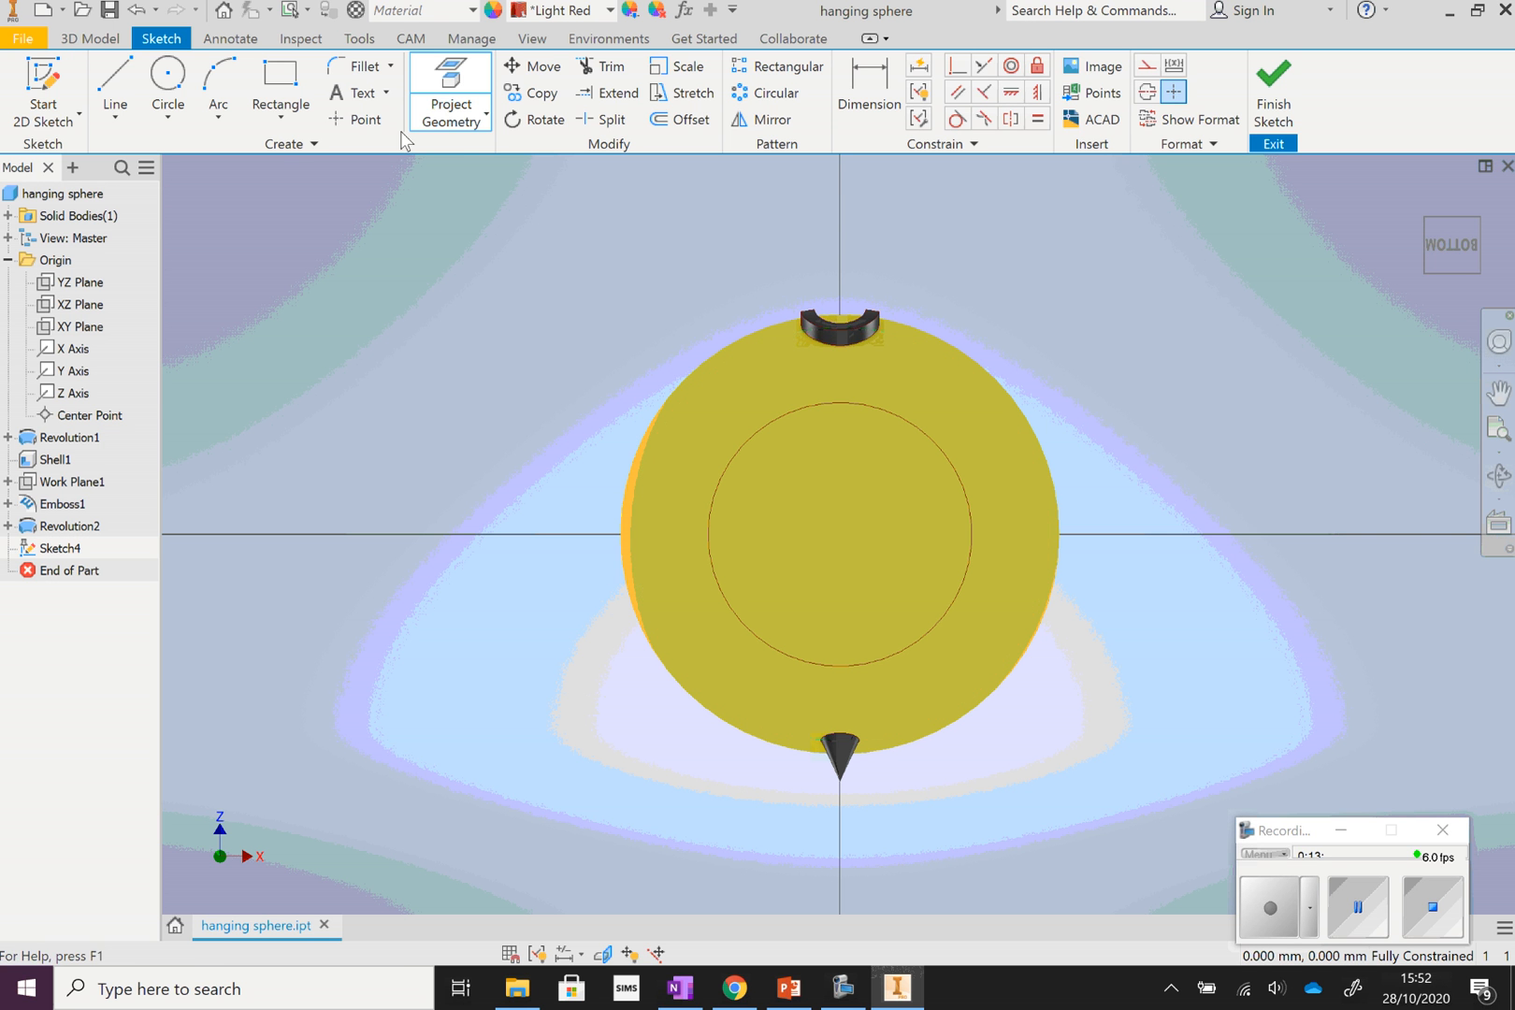
{"action": "left_click", "coordinate": [118, 115]}
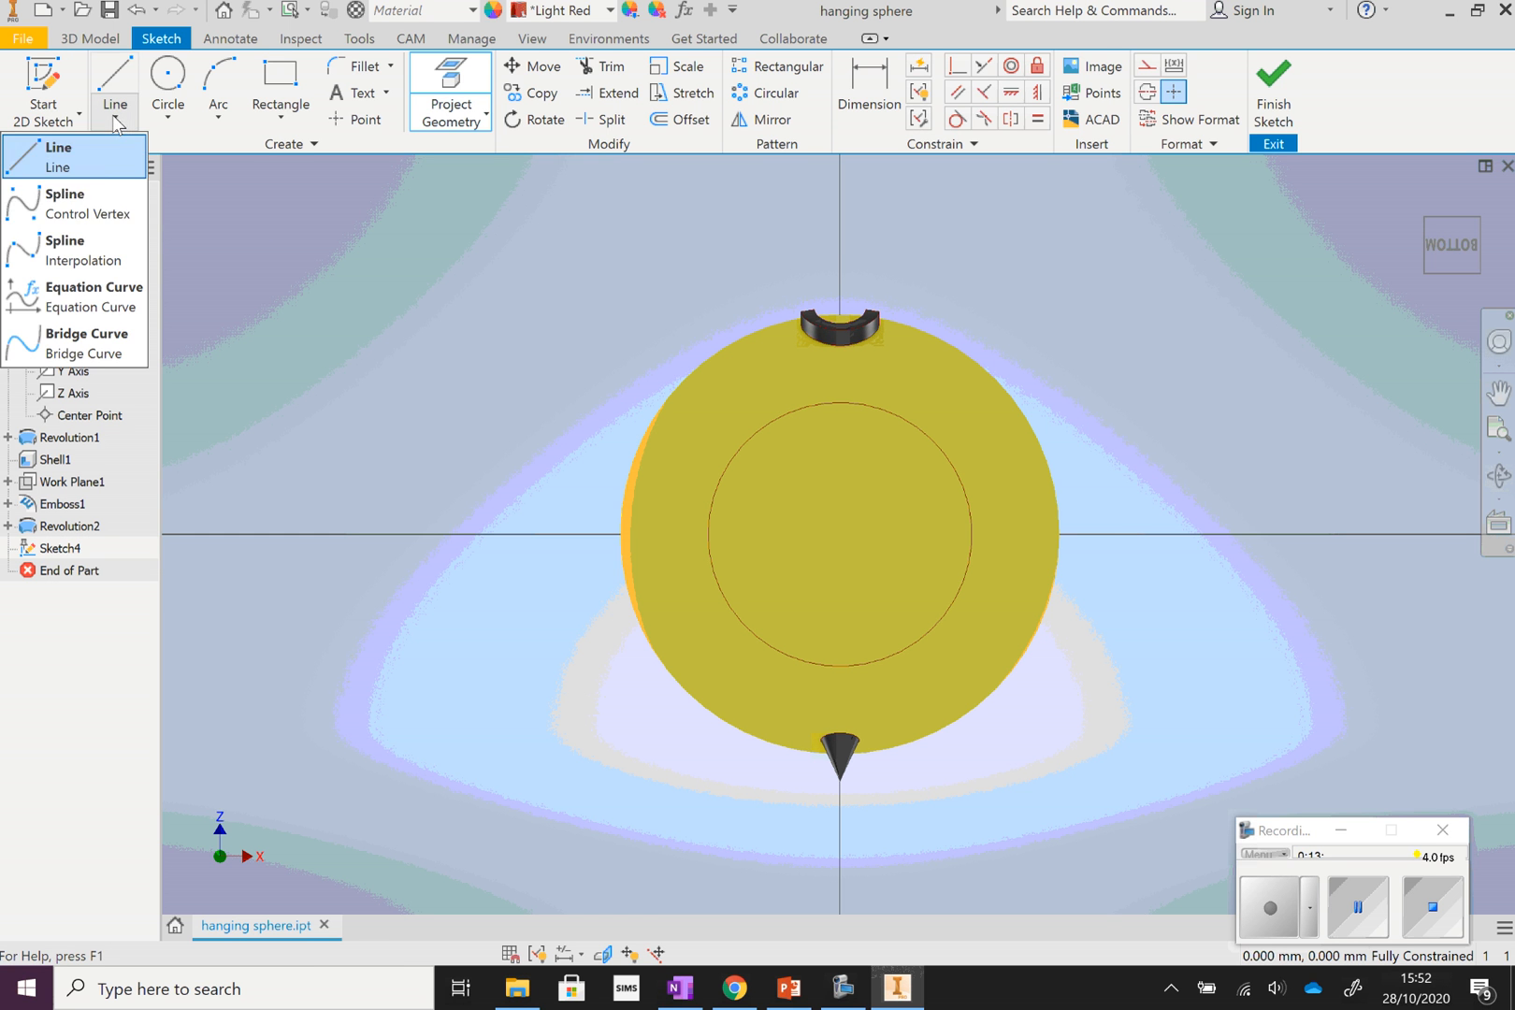
{"action": "left_click", "coordinate": [94, 212]}
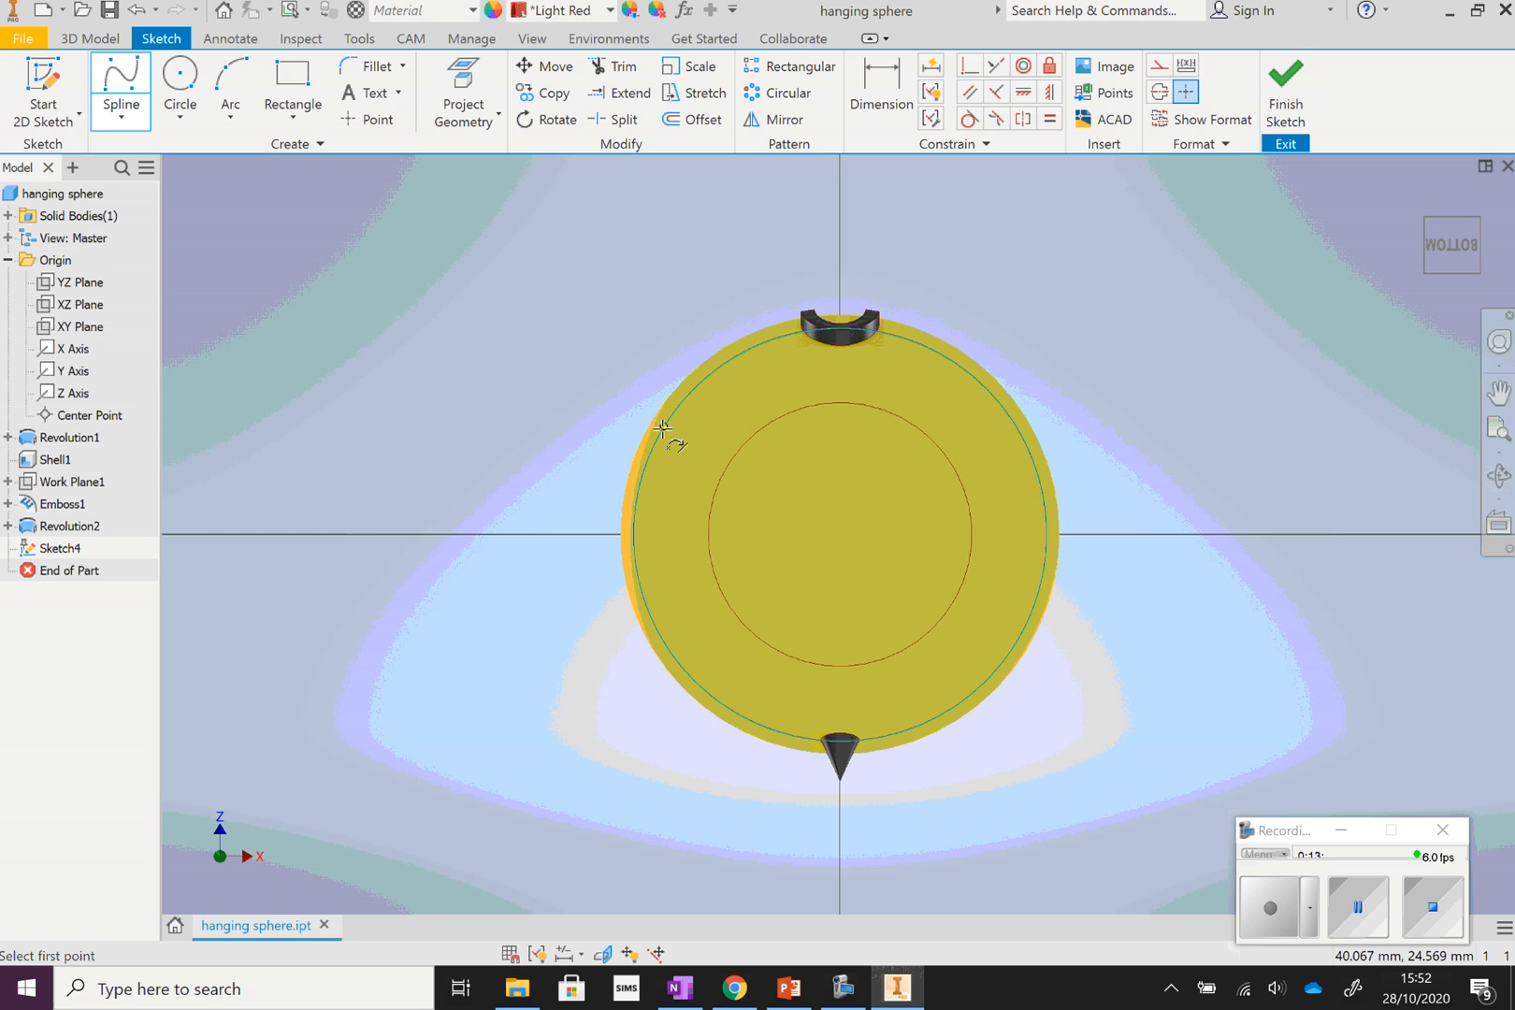
{"action": "left_click", "coordinate": [658, 434]}
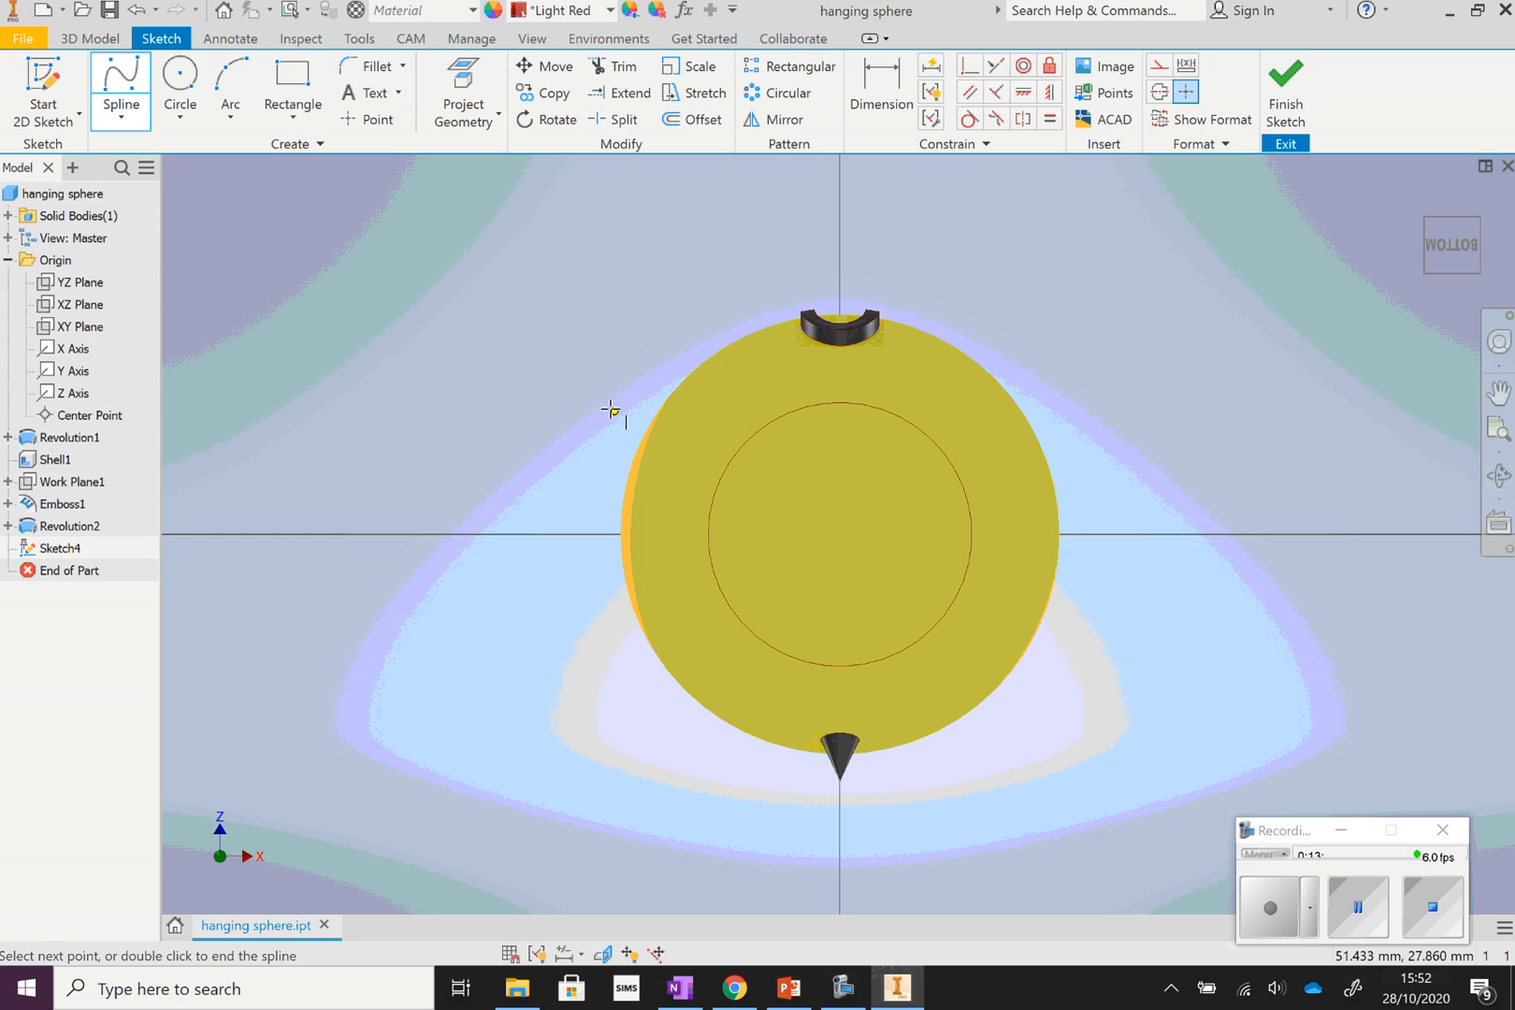
{"action": "left_click", "coordinate": [615, 410]}
{"action": "left_click", "coordinate": [496, 400]}
{"action": "left_click", "coordinate": [433, 432]}
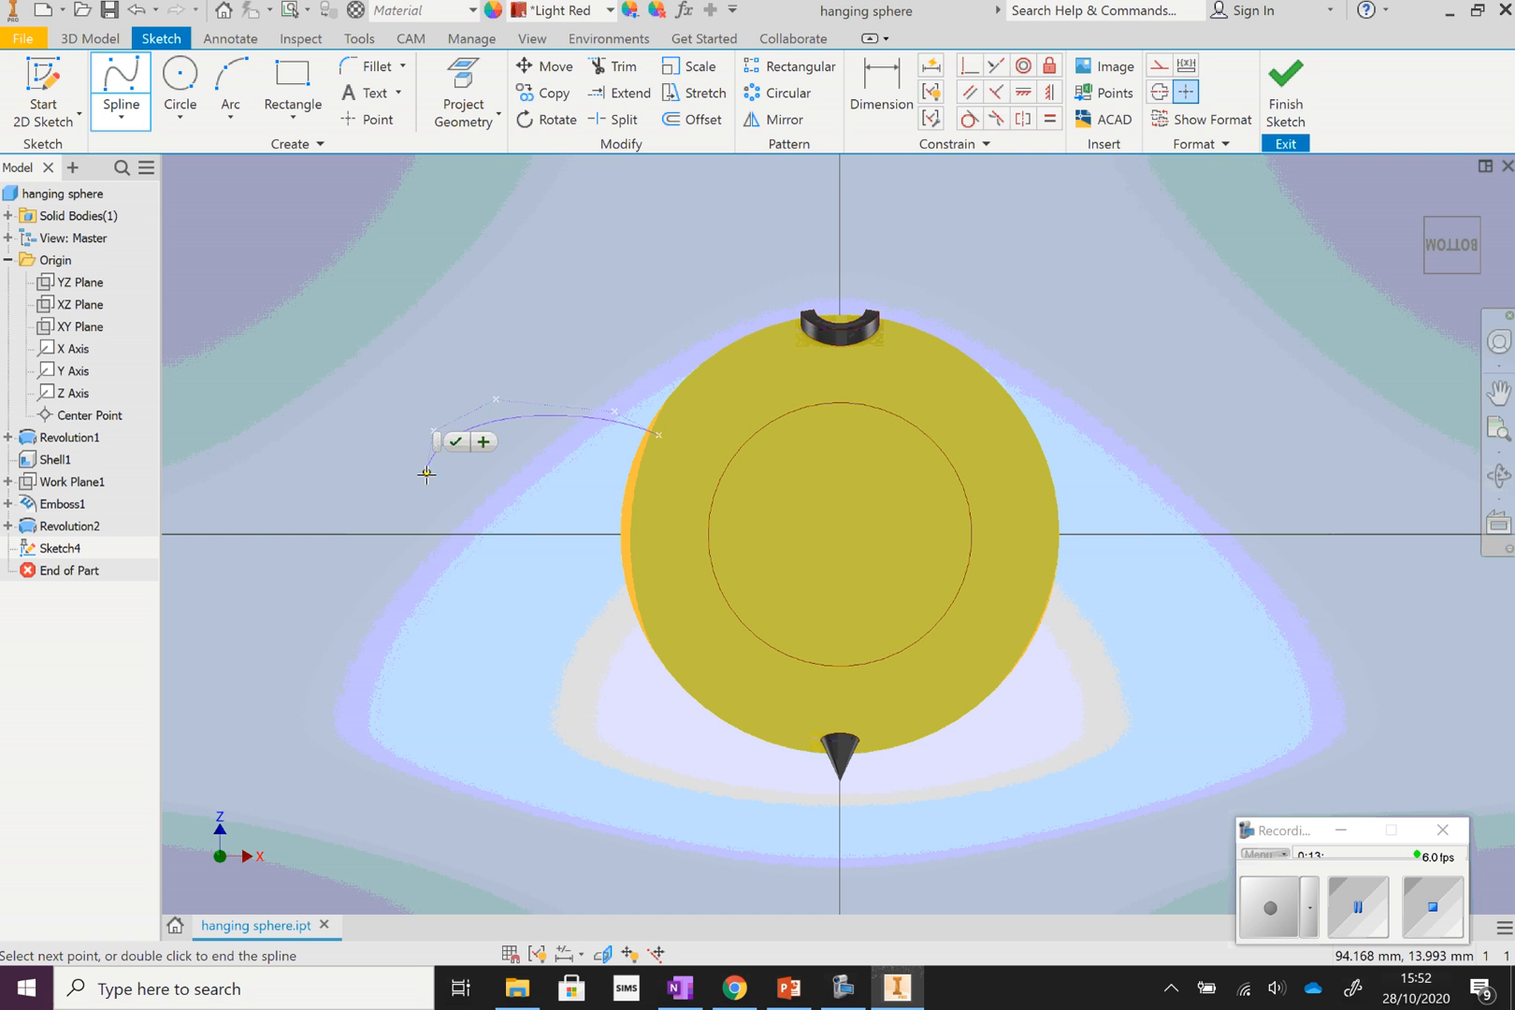
{"action": "left_click", "coordinate": [426, 477]}
{"action": "left_click", "coordinate": [467, 522]}
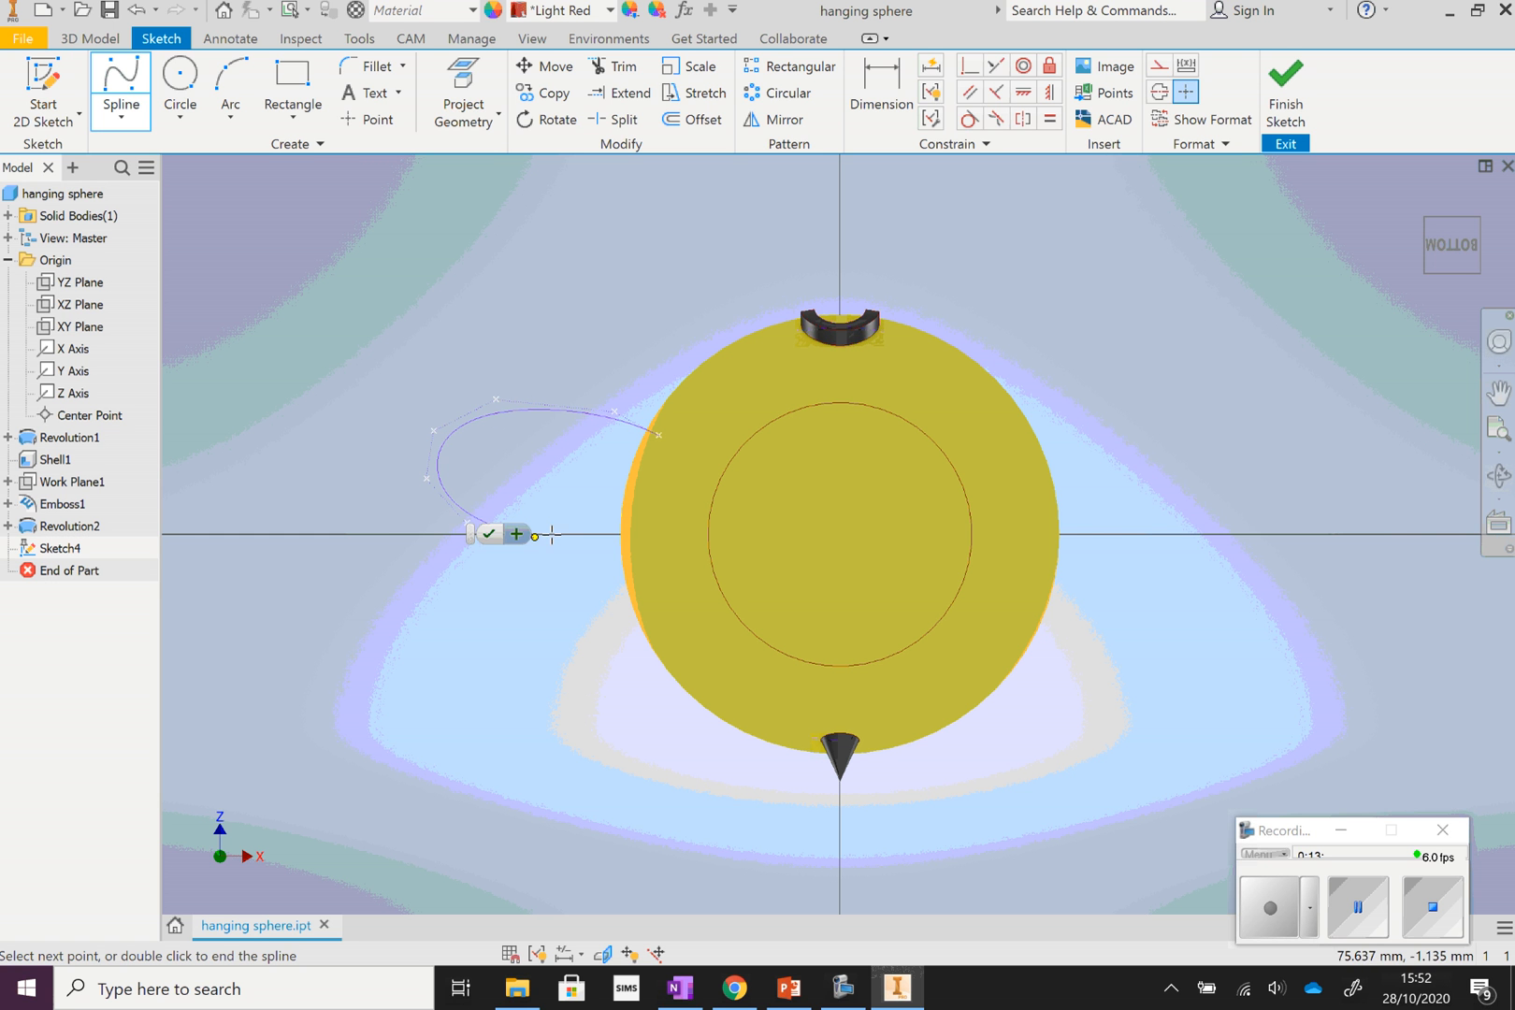
{"action": "left_click", "coordinate": [633, 535]}
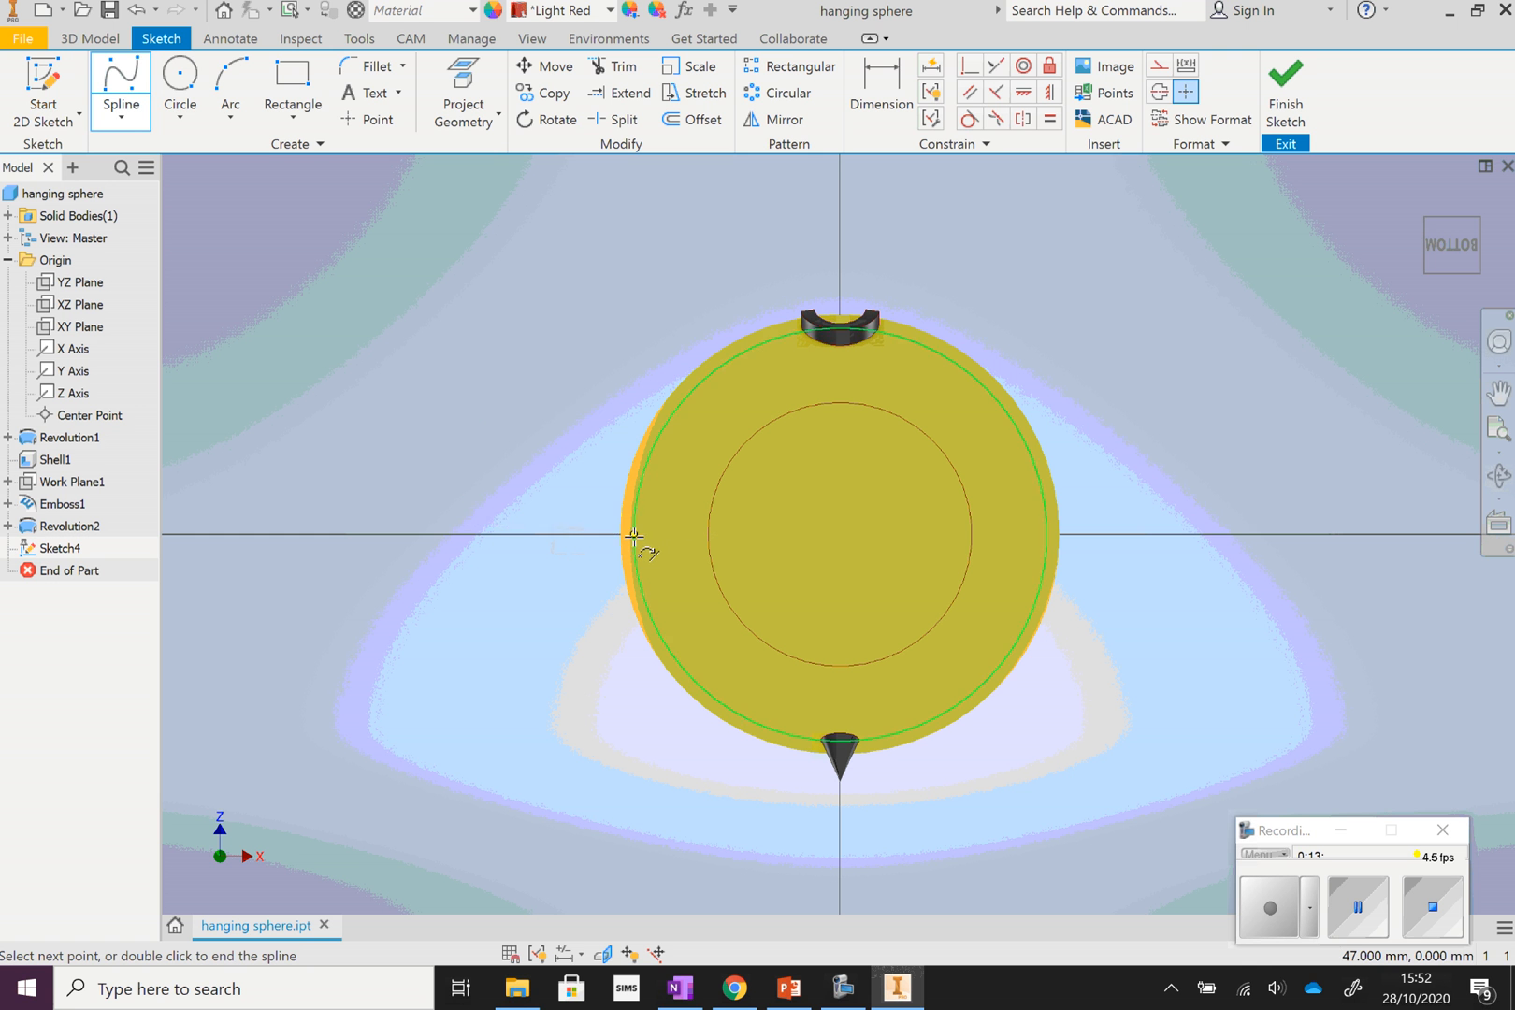
{"action": "left_click", "coordinate": [654, 545]}
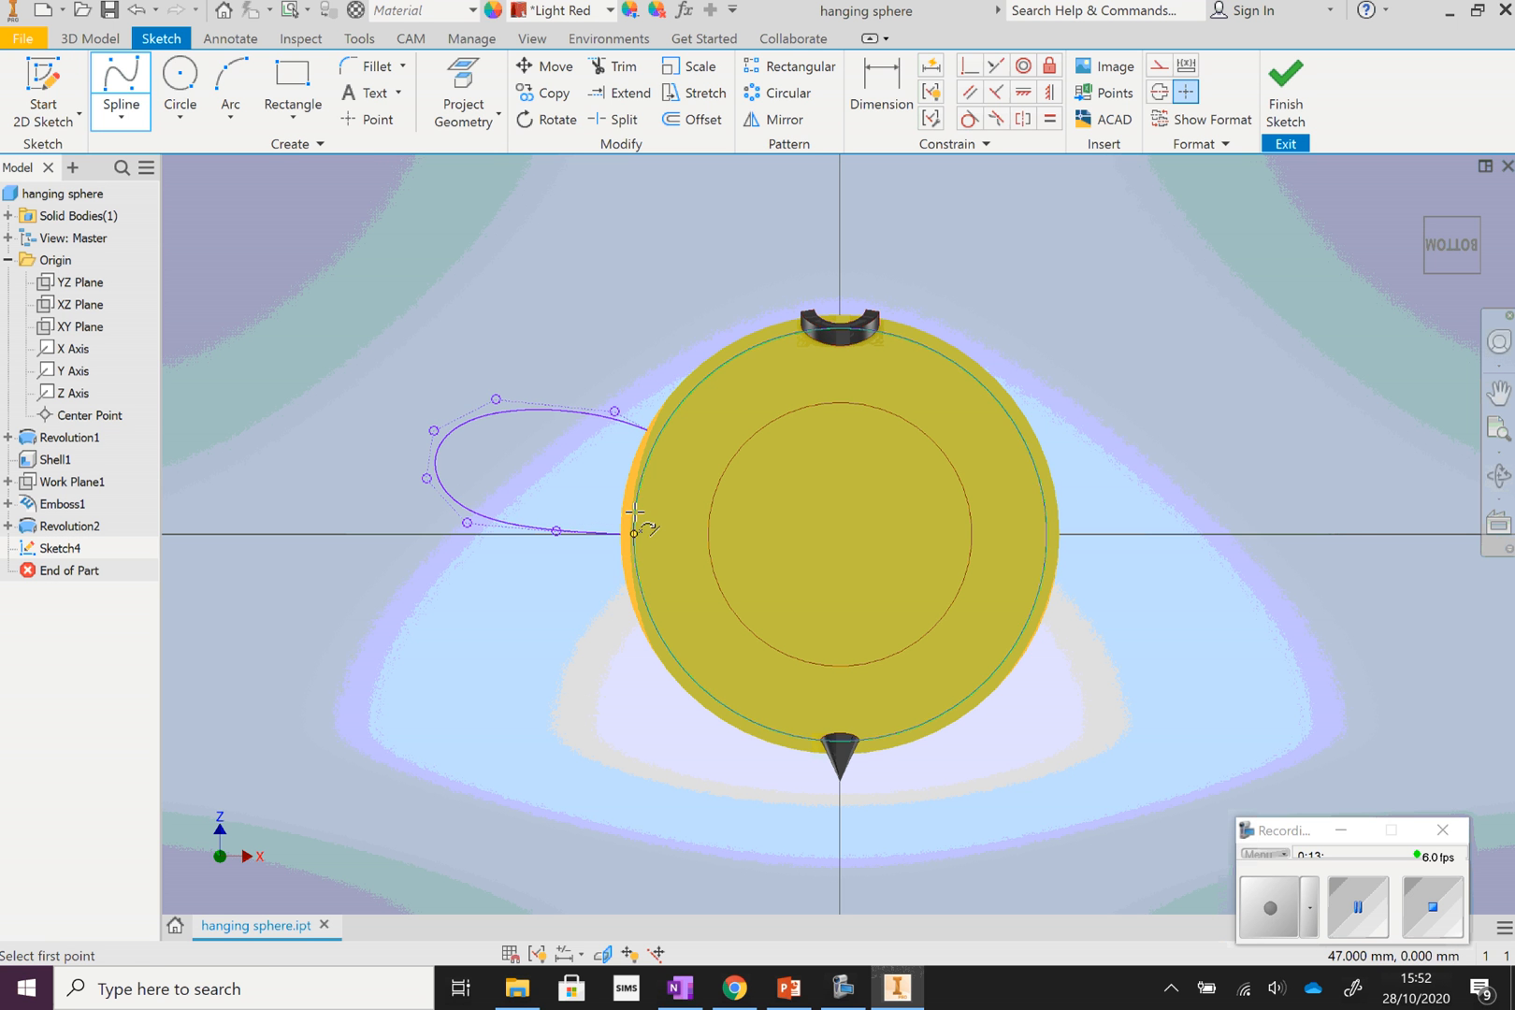
Sketch a smaller wing lobe with a control vertex spline from (47, 0) mm to about (44, -15) mm, and trim the overlap between the lobes
{"action": "left_click", "coordinate": [635, 513]}
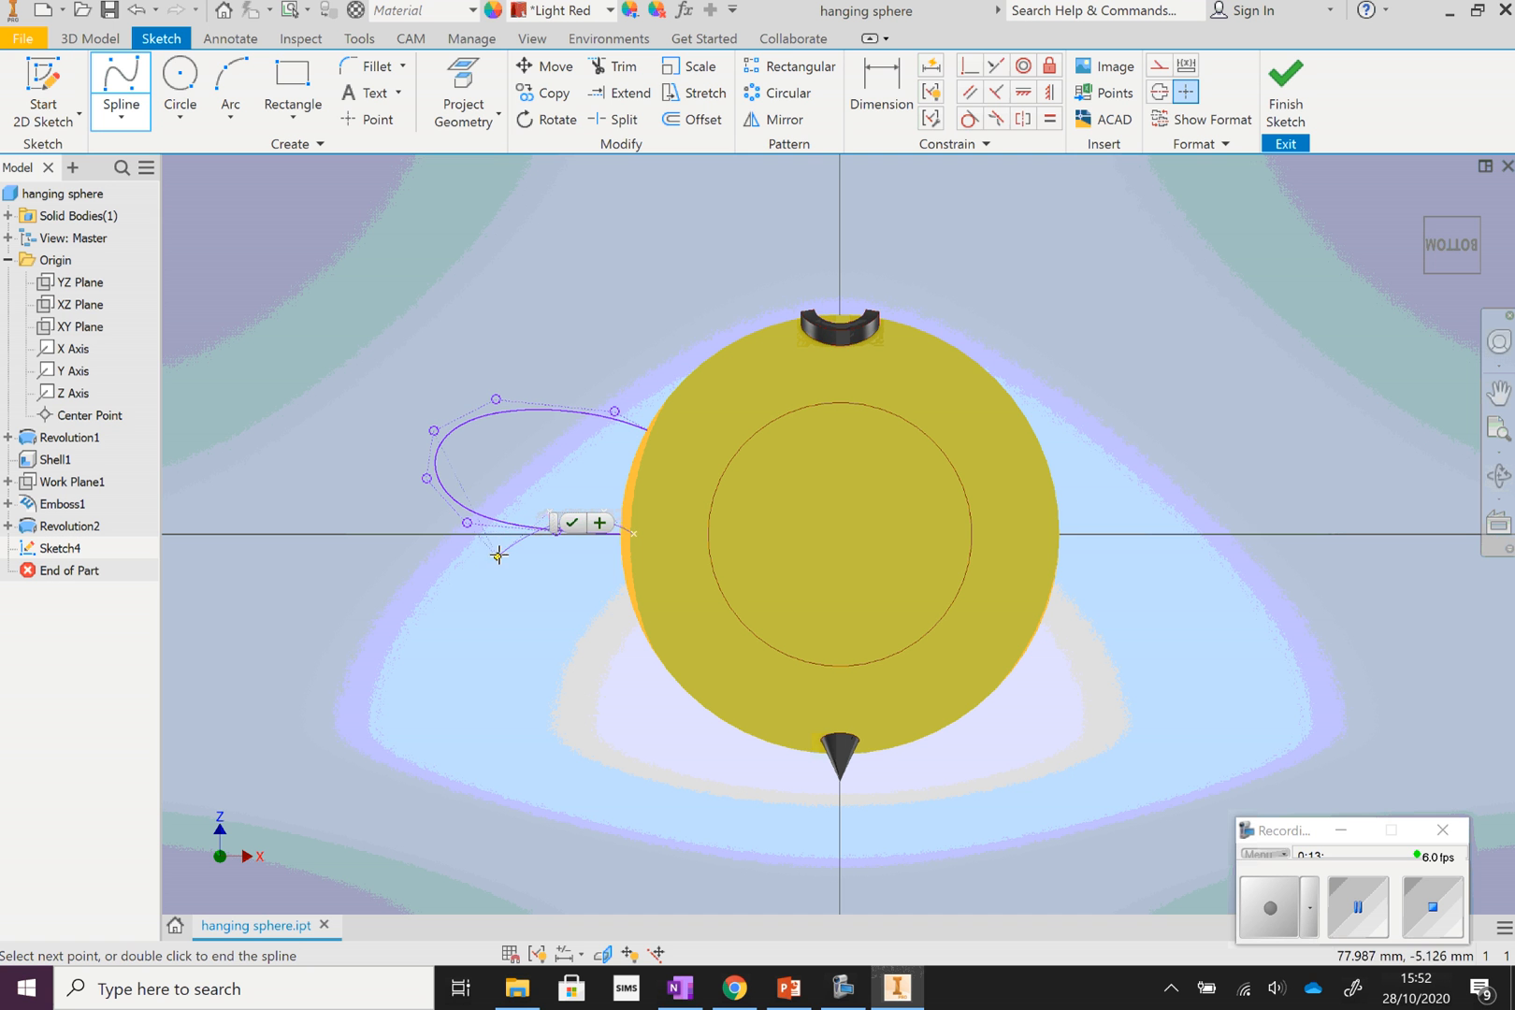
{"action": "left_click", "coordinate": [485, 549]}
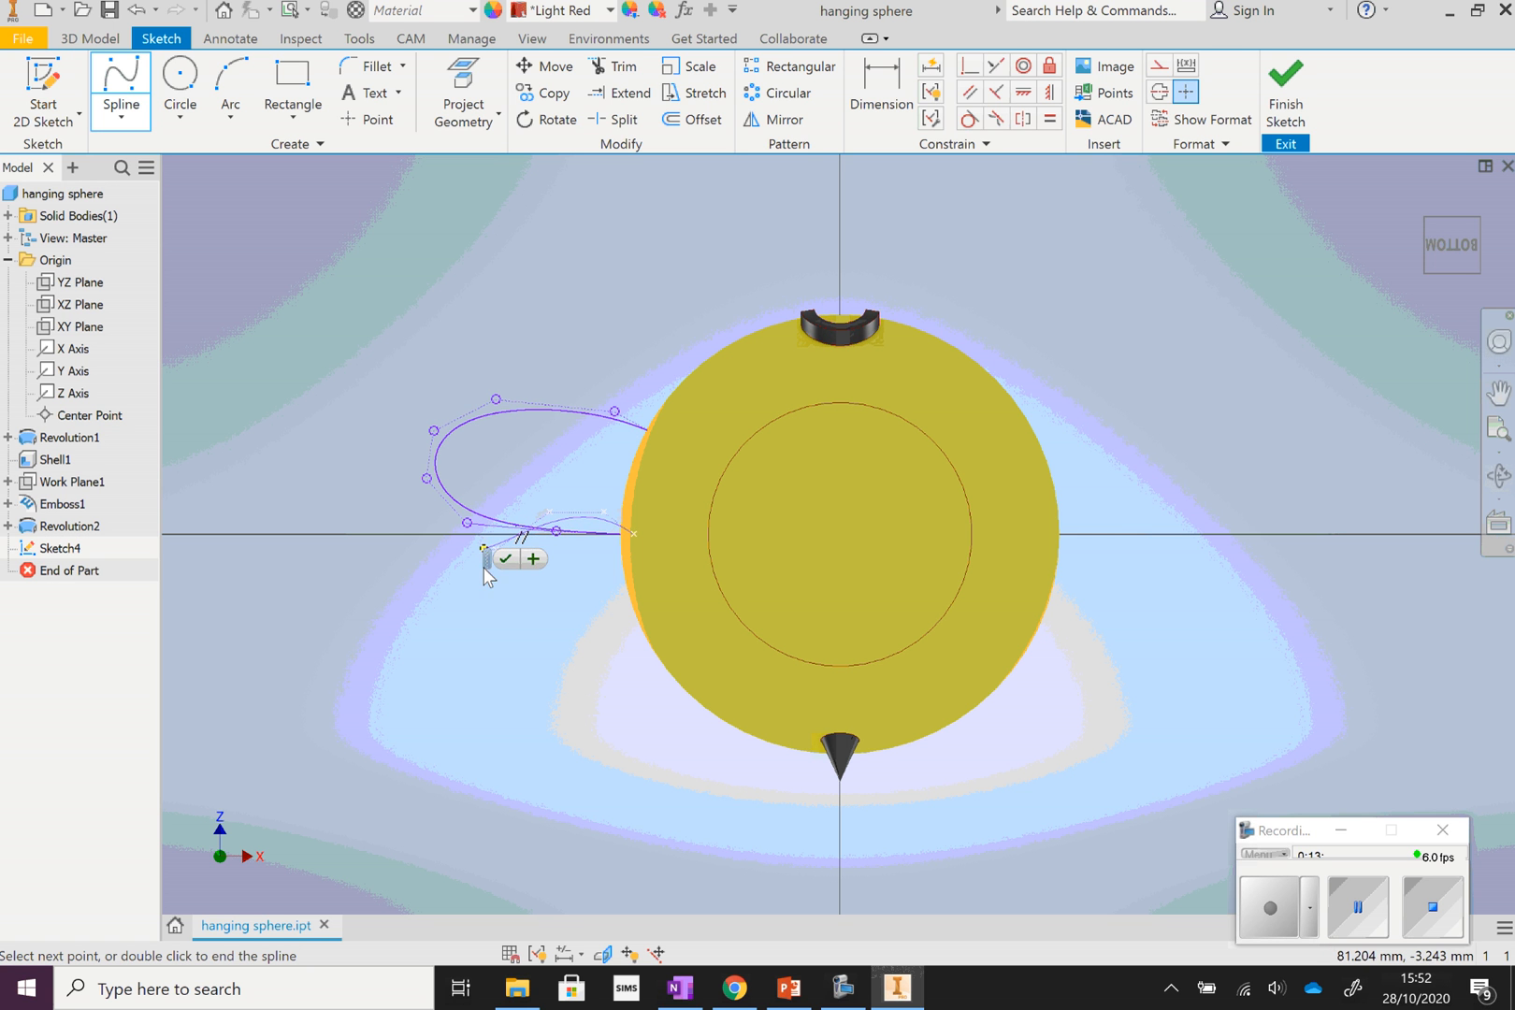
{"action": "left_click", "coordinate": [487, 603]}
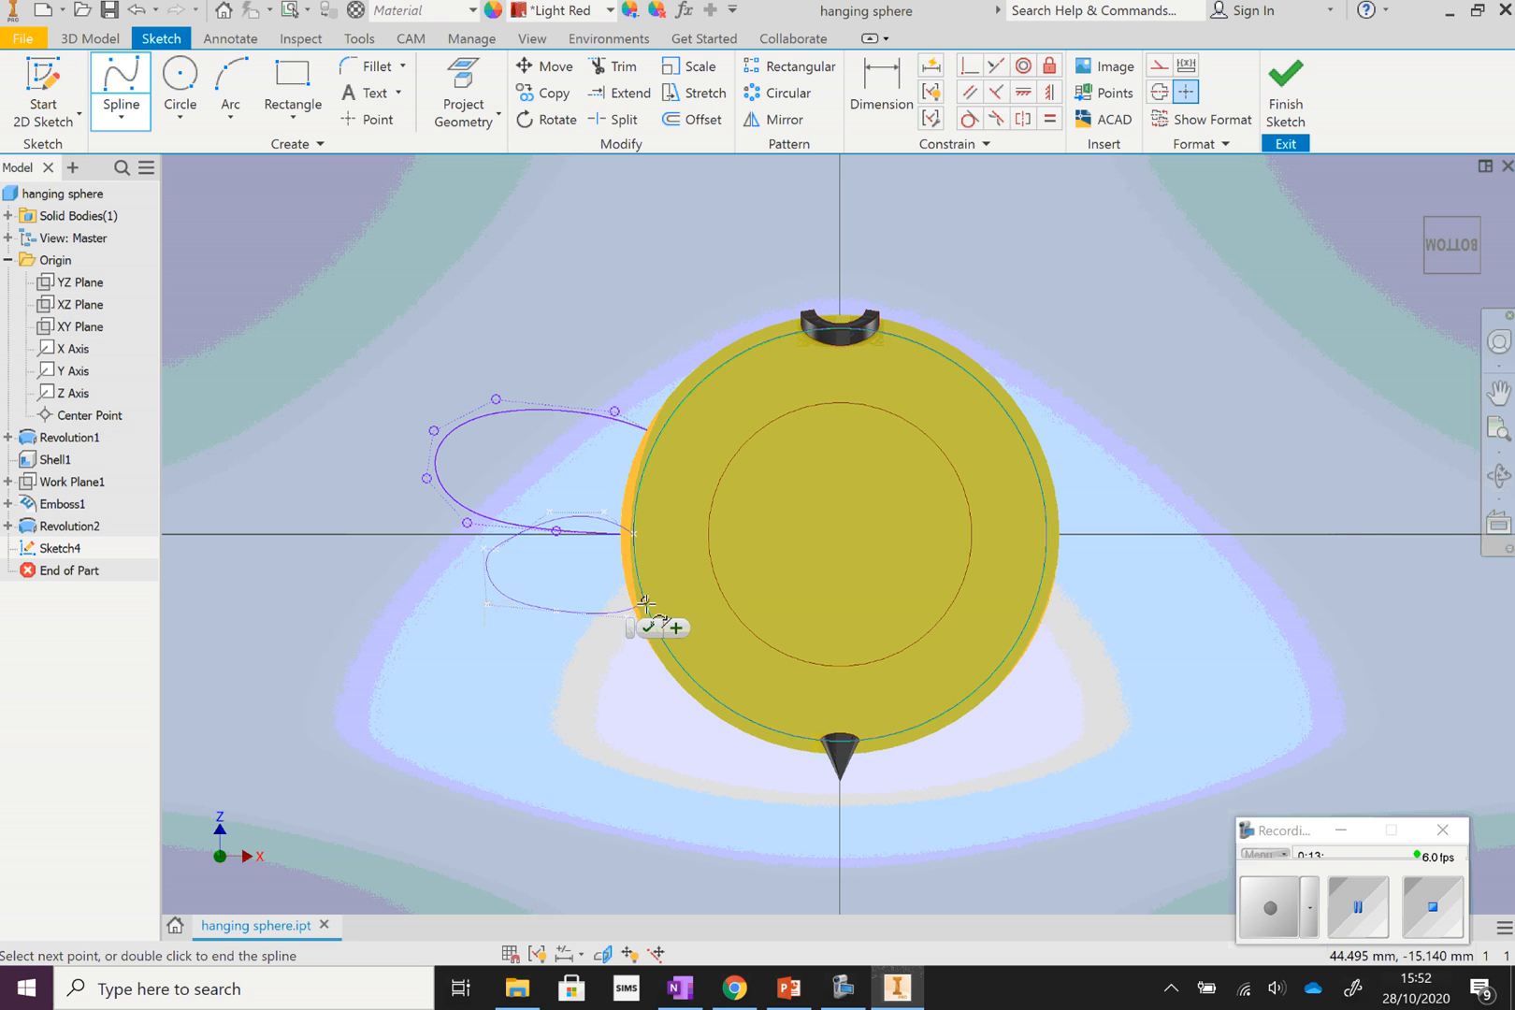
{"action": "right_click", "coordinate": [654, 327]}
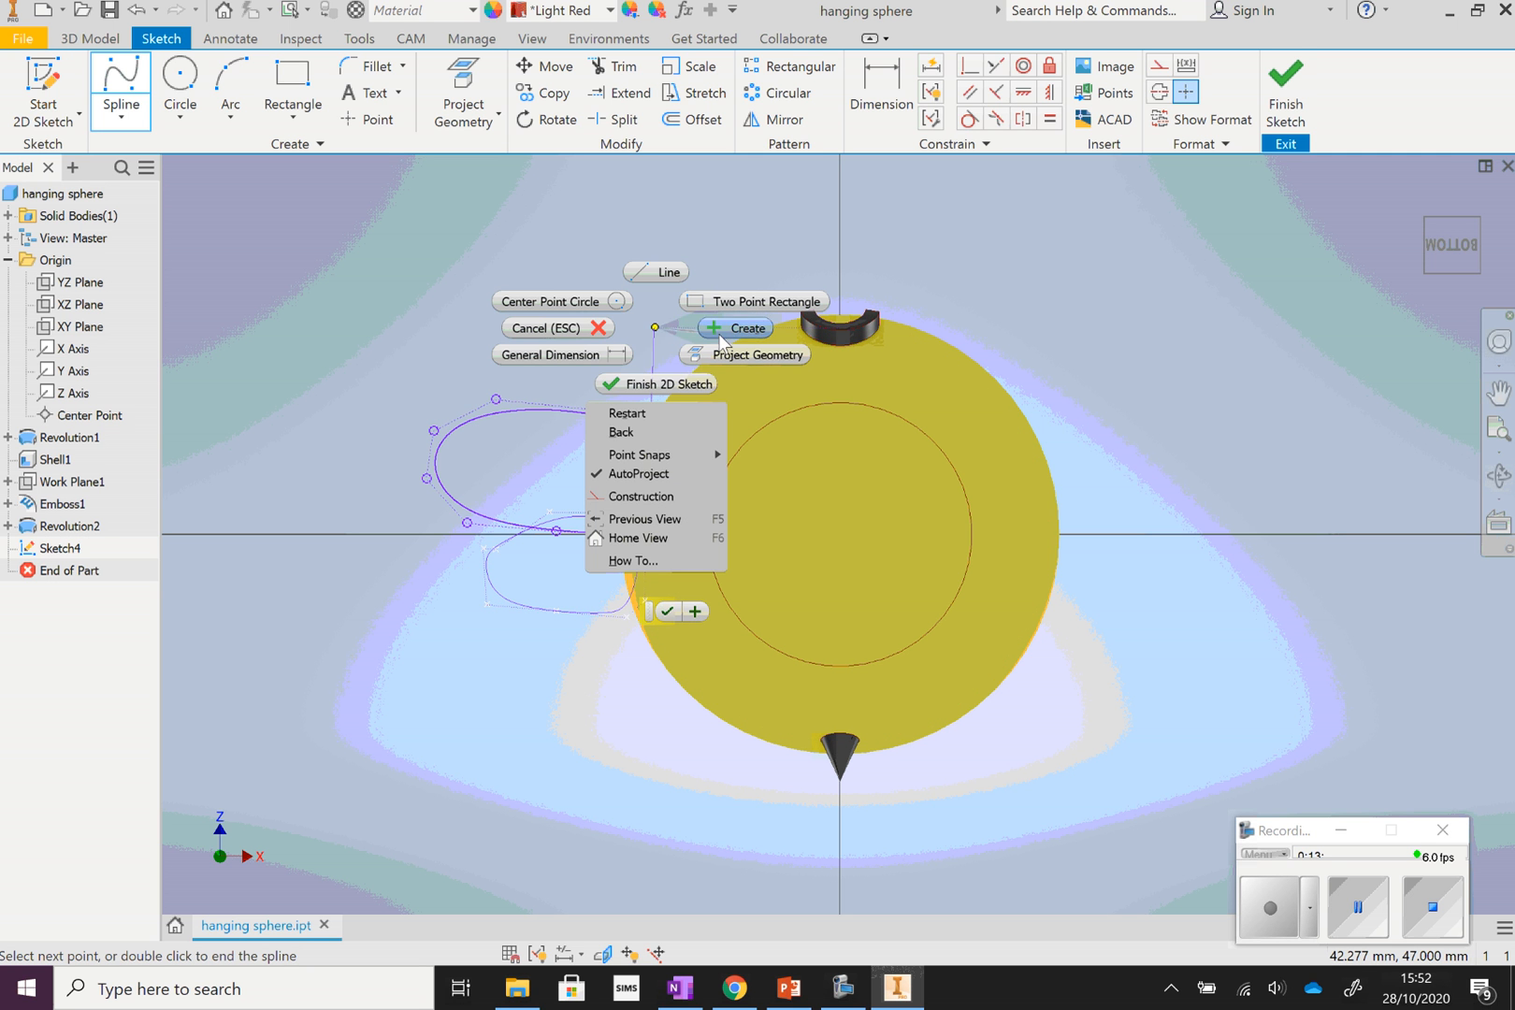
{"action": "left_click", "coordinate": [664, 612]}
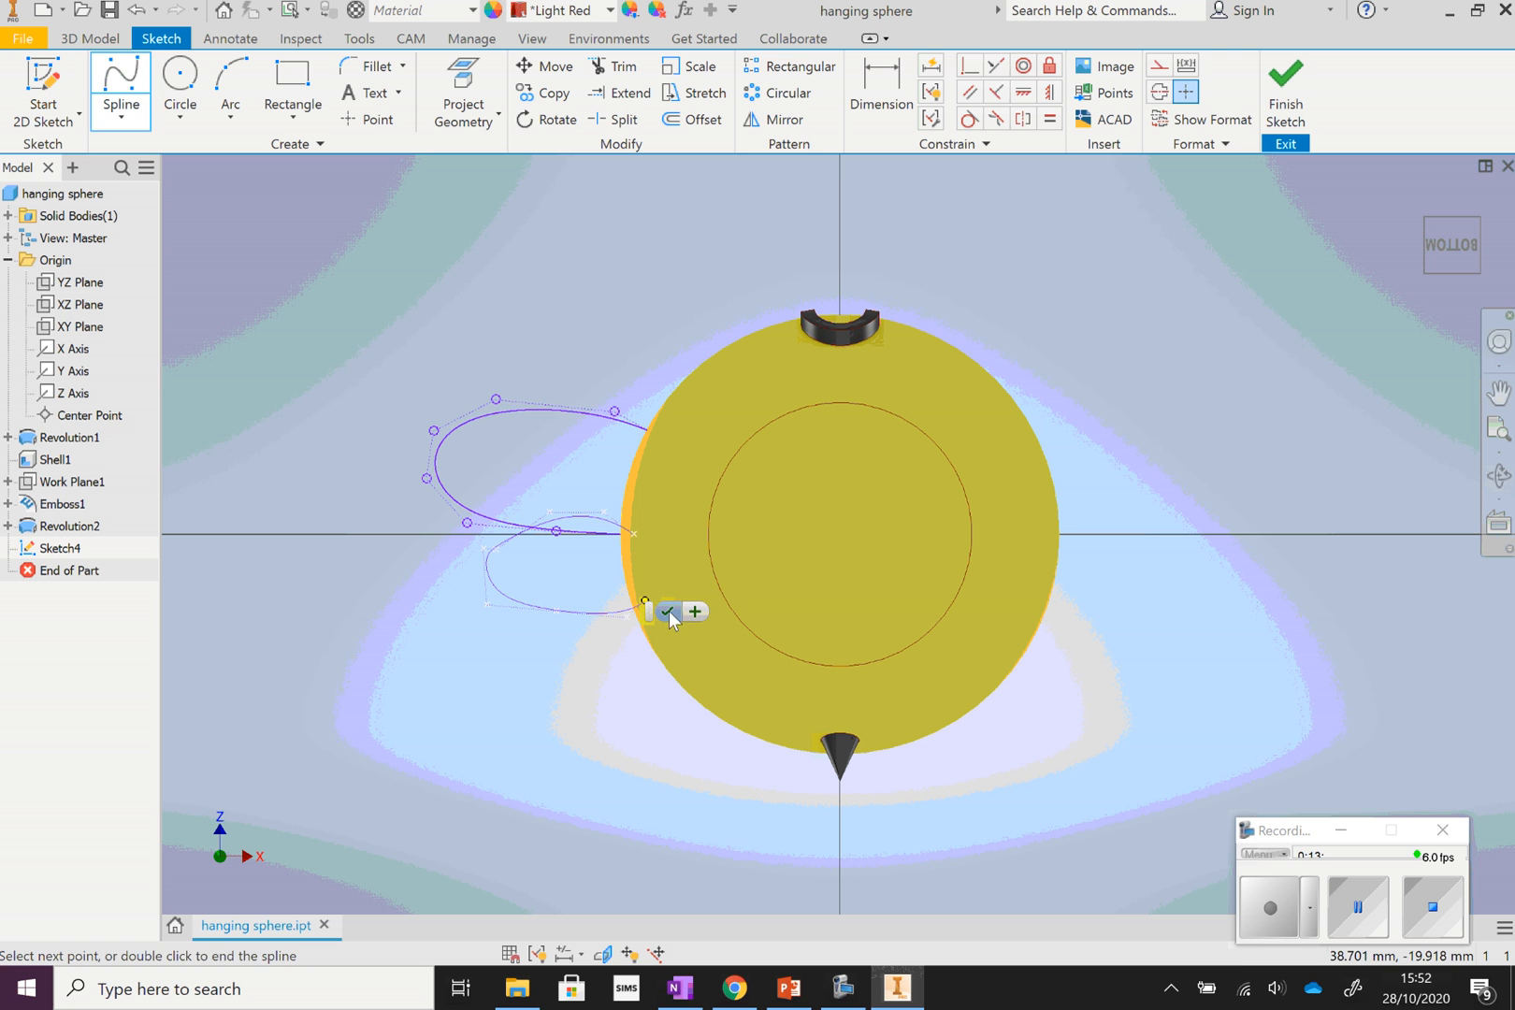
{"action": "left_click", "coordinate": [669, 611]}
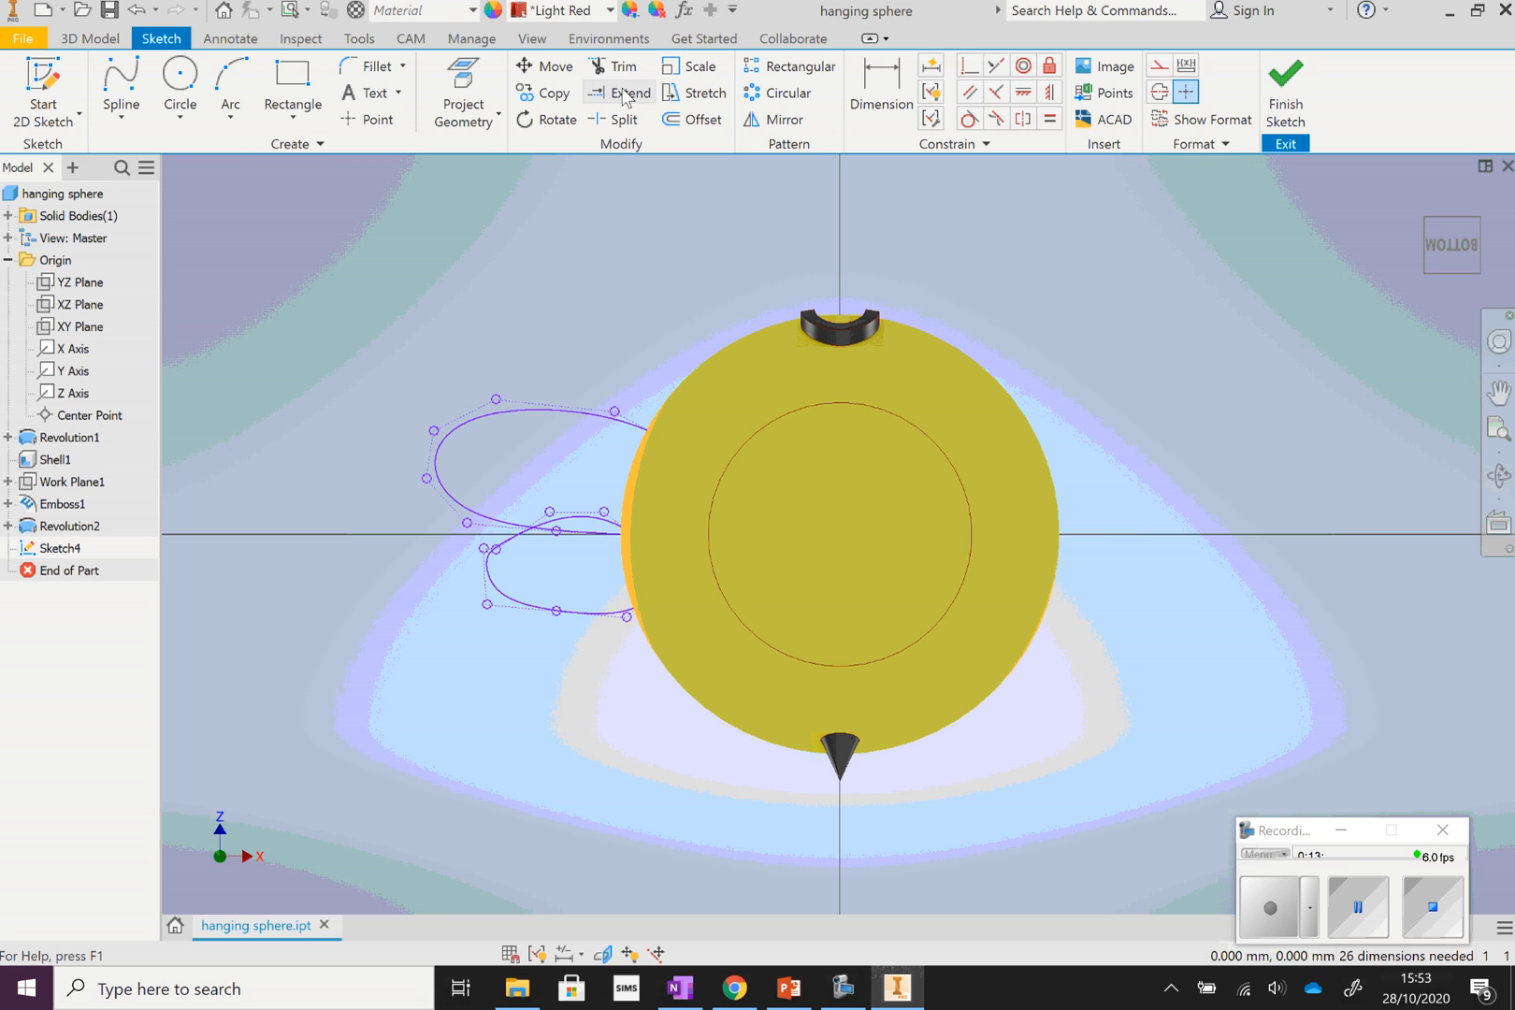
{"action": "left_click", "coordinate": [612, 66]}
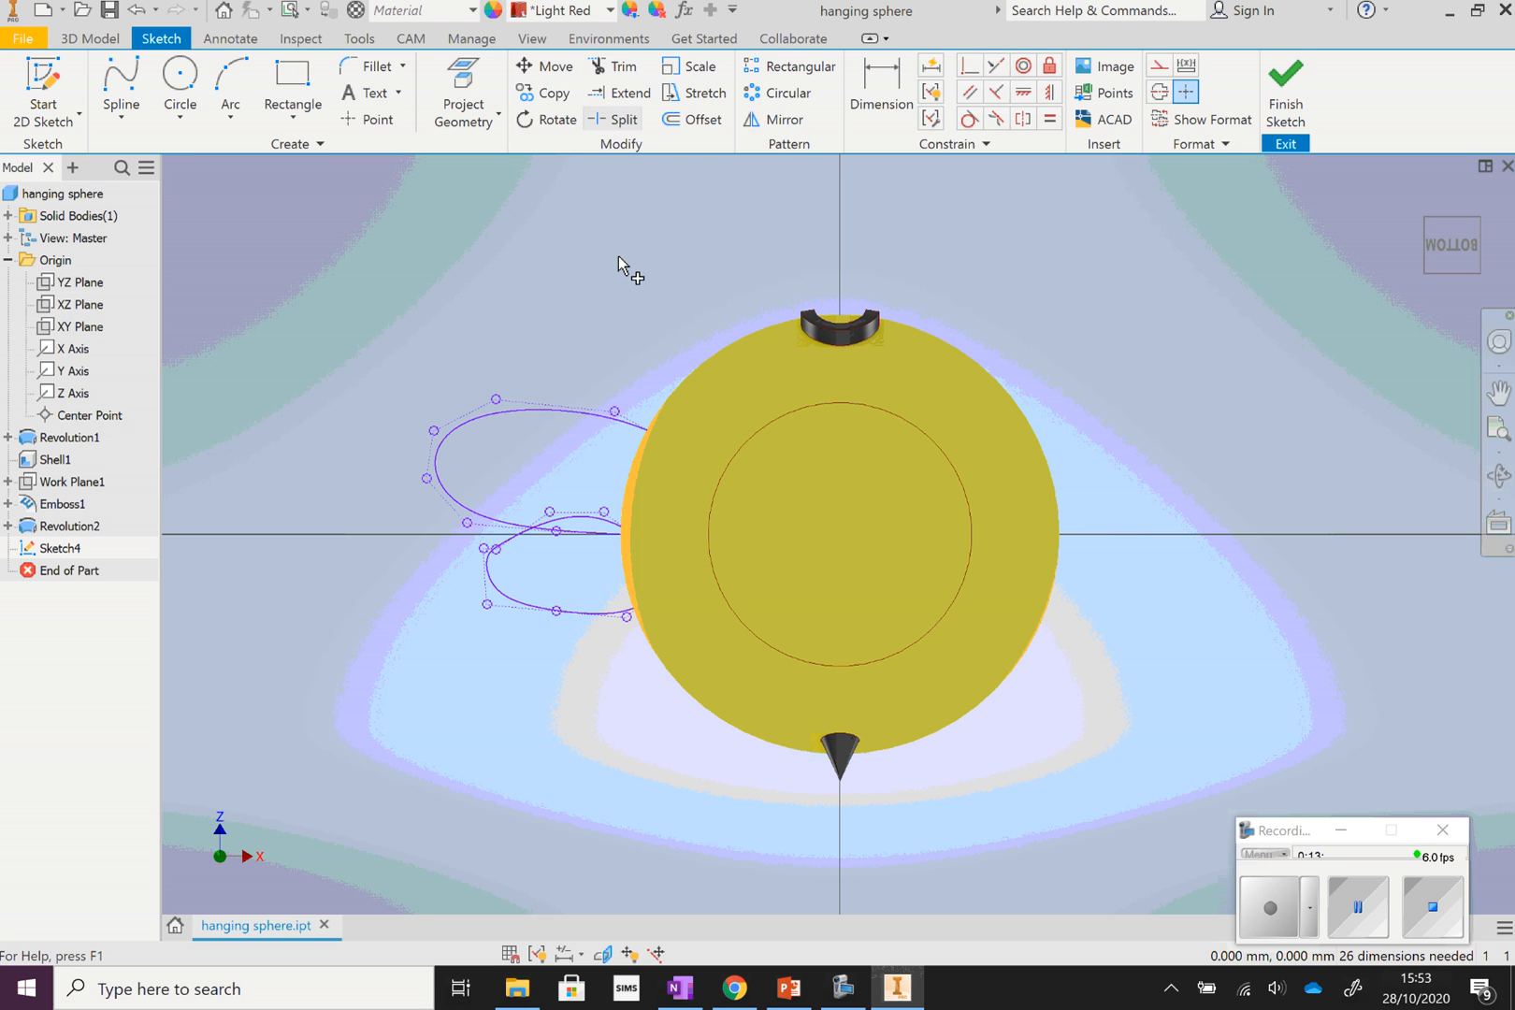
{"action": "left_click", "coordinate": [580, 535]}
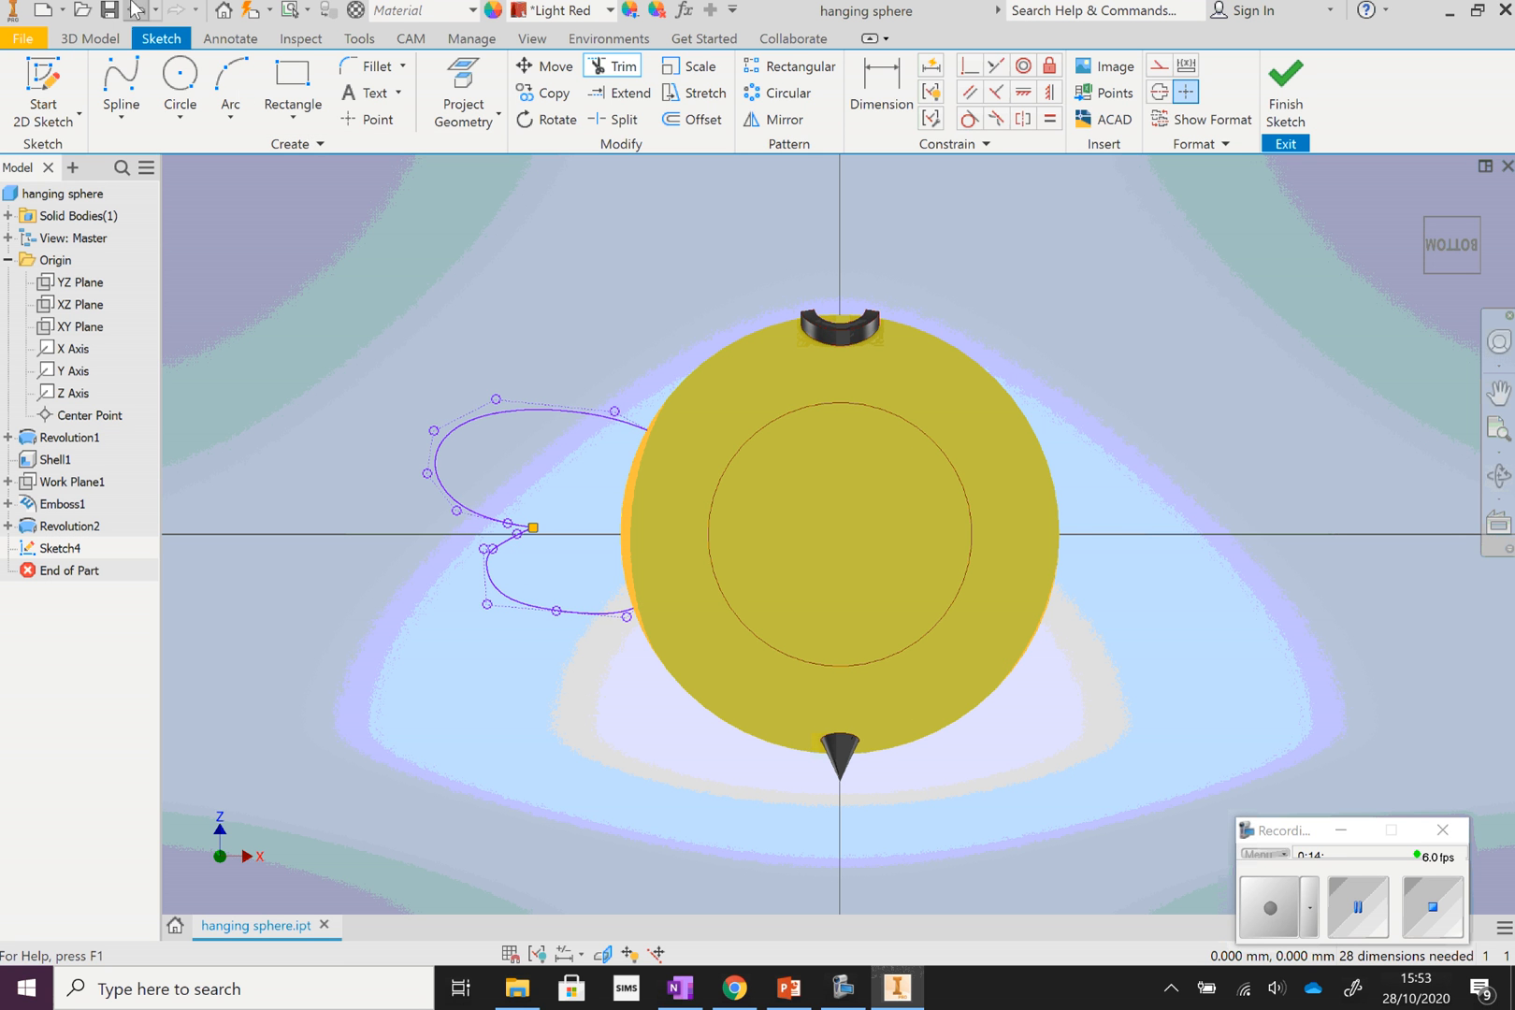
Sketch a vertical line along the Z axis, running from above the sphere through its centre to below the beak
{"action": "left_click", "coordinate": [117, 112]}
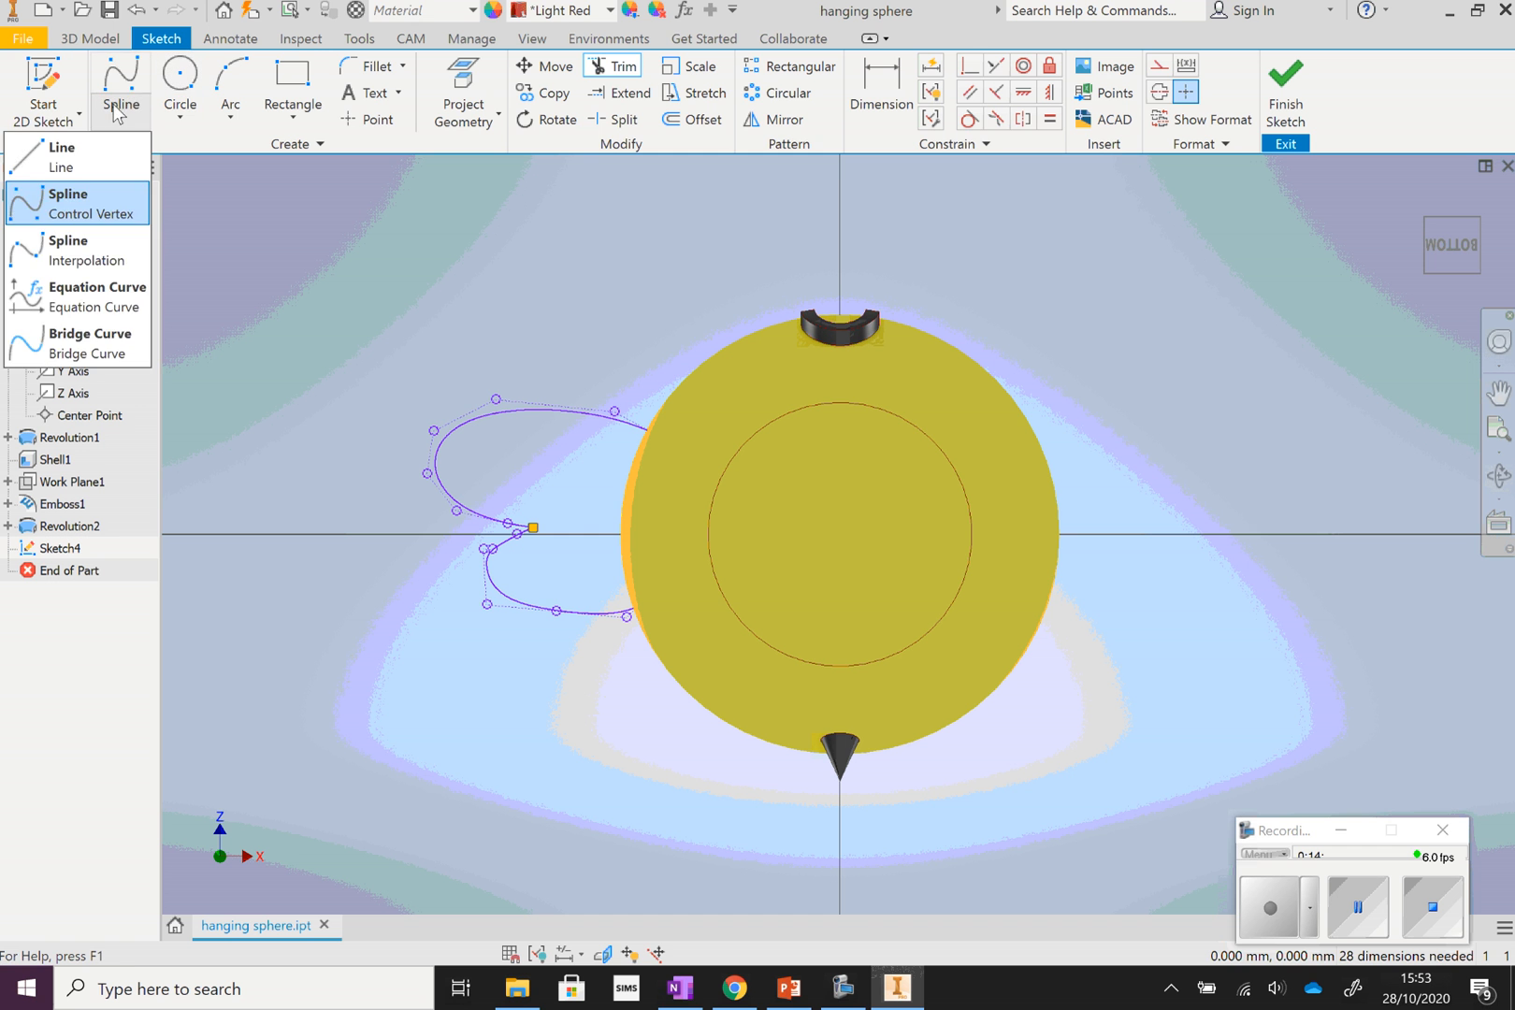
{"action": "left_click", "coordinate": [58, 154]}
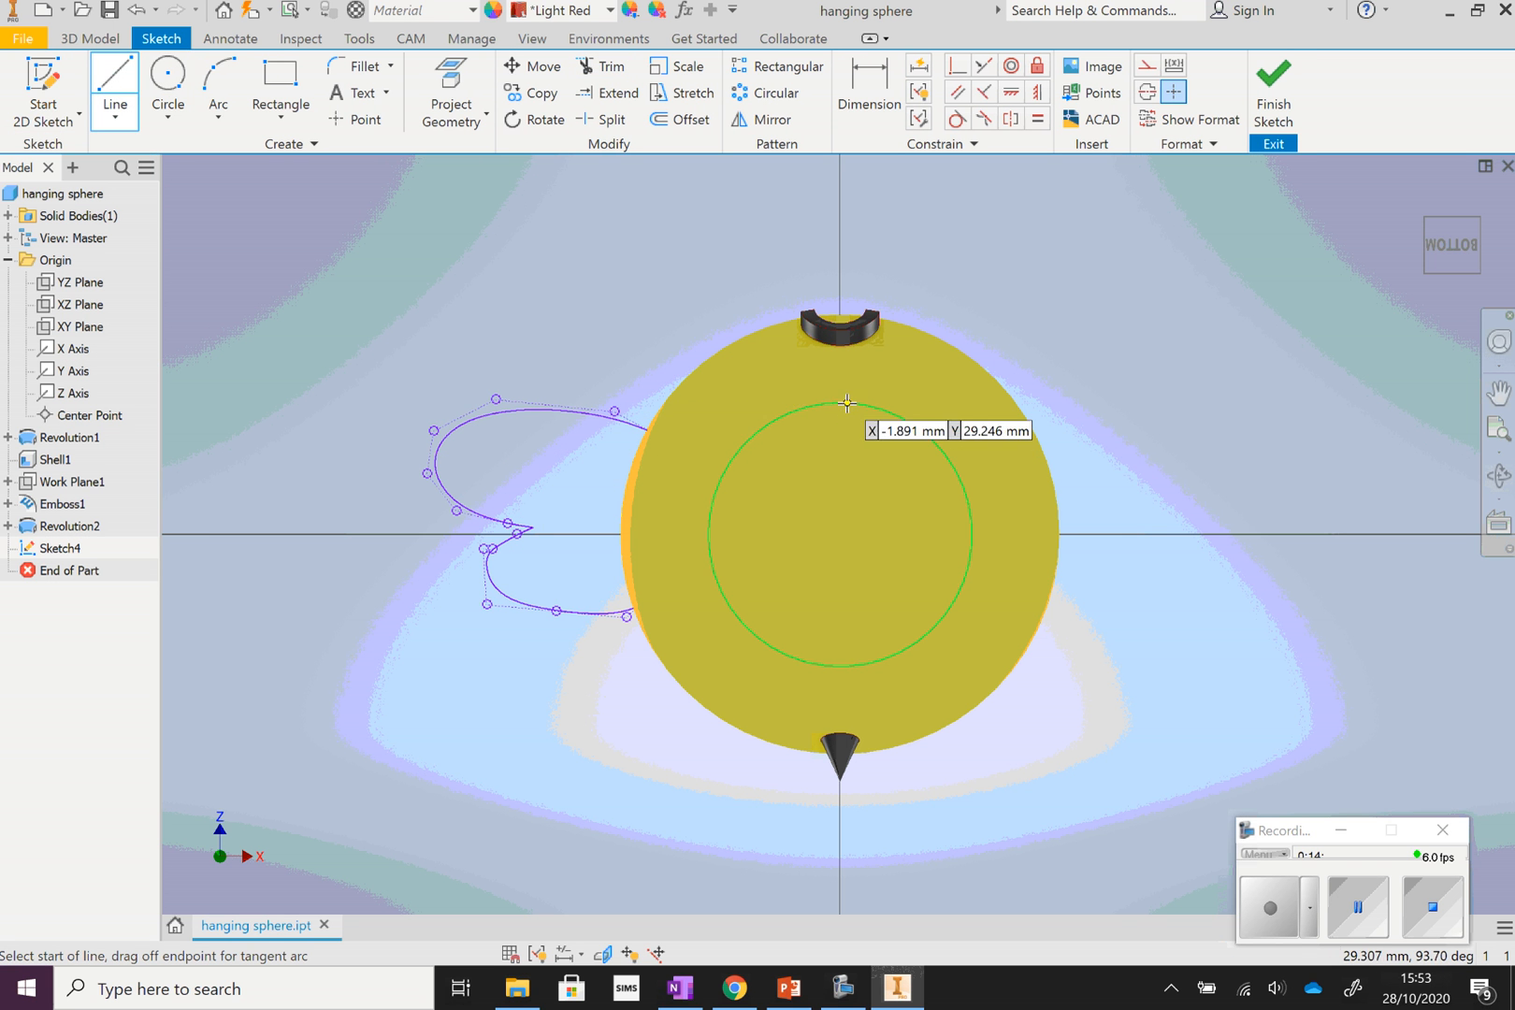
{"action": "left_click", "coordinate": [840, 264]}
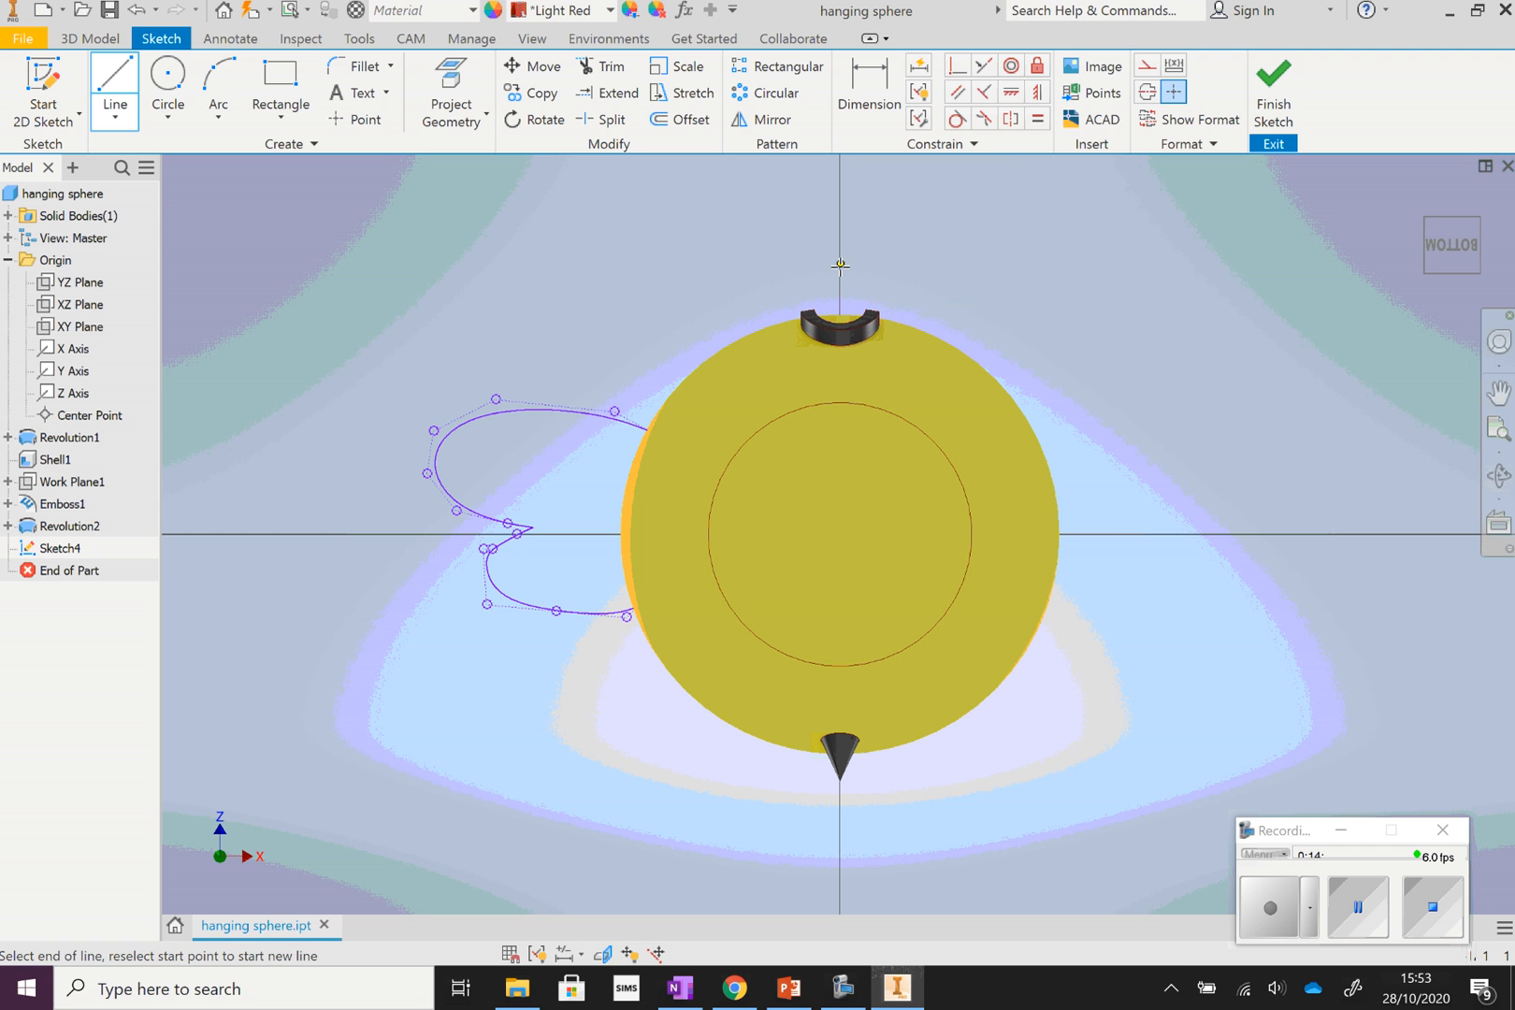
{"action": "left_click", "coordinate": [840, 865]}
{"action": "right_click", "coordinate": [1090, 676]}
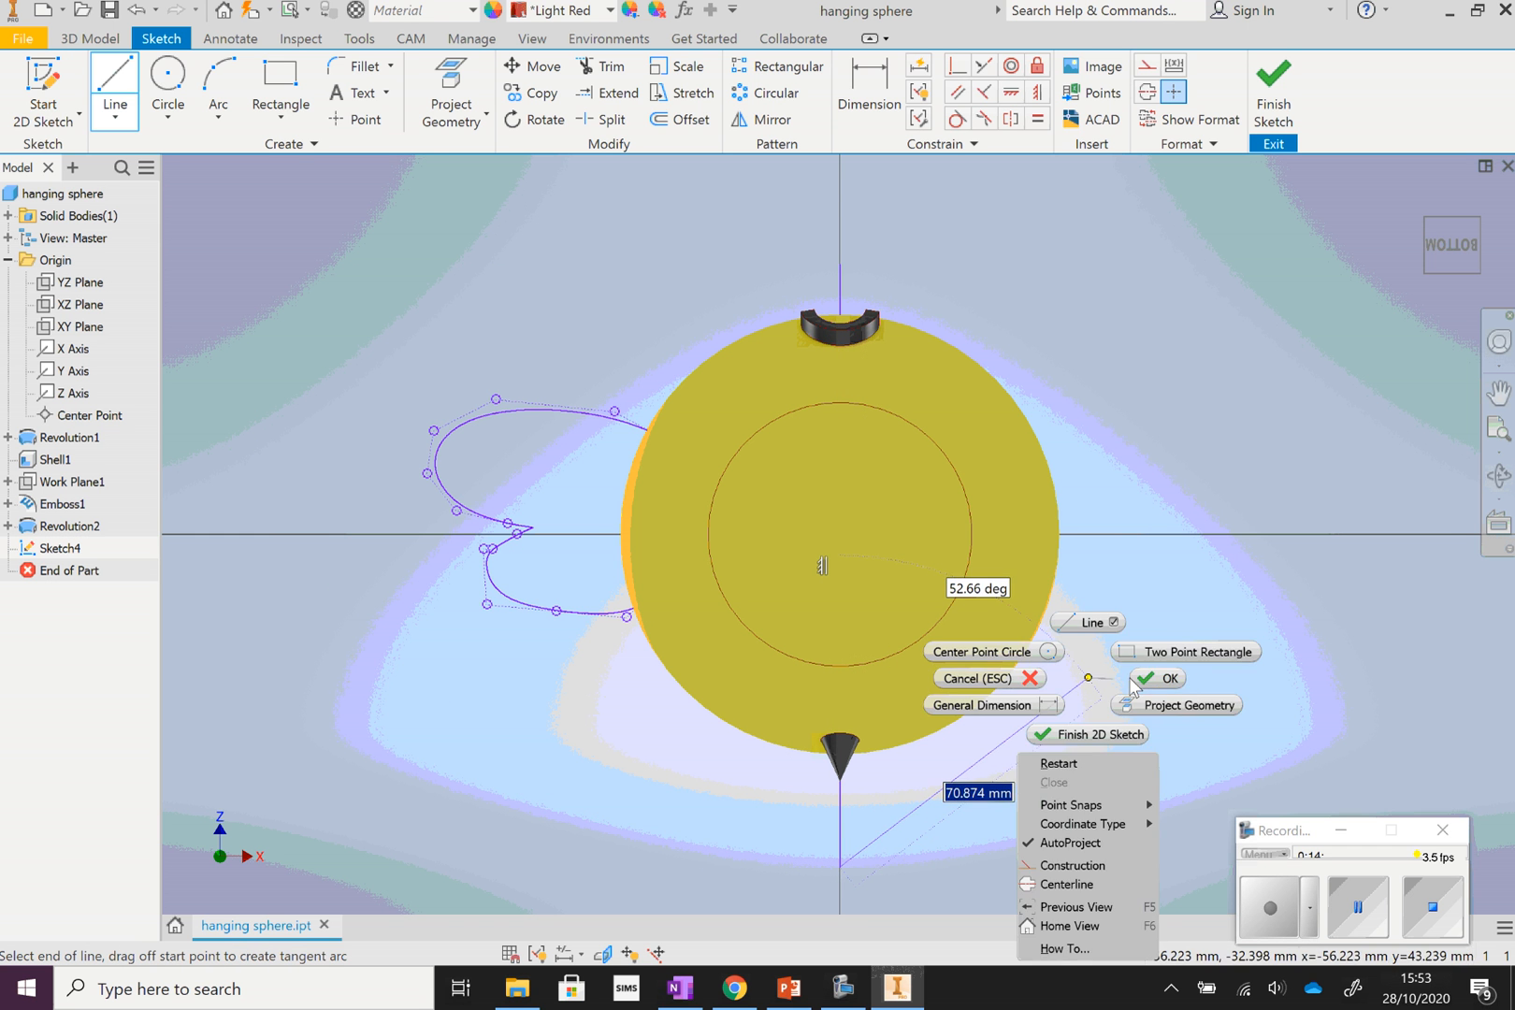
{"action": "left_click", "coordinate": [1158, 680]}
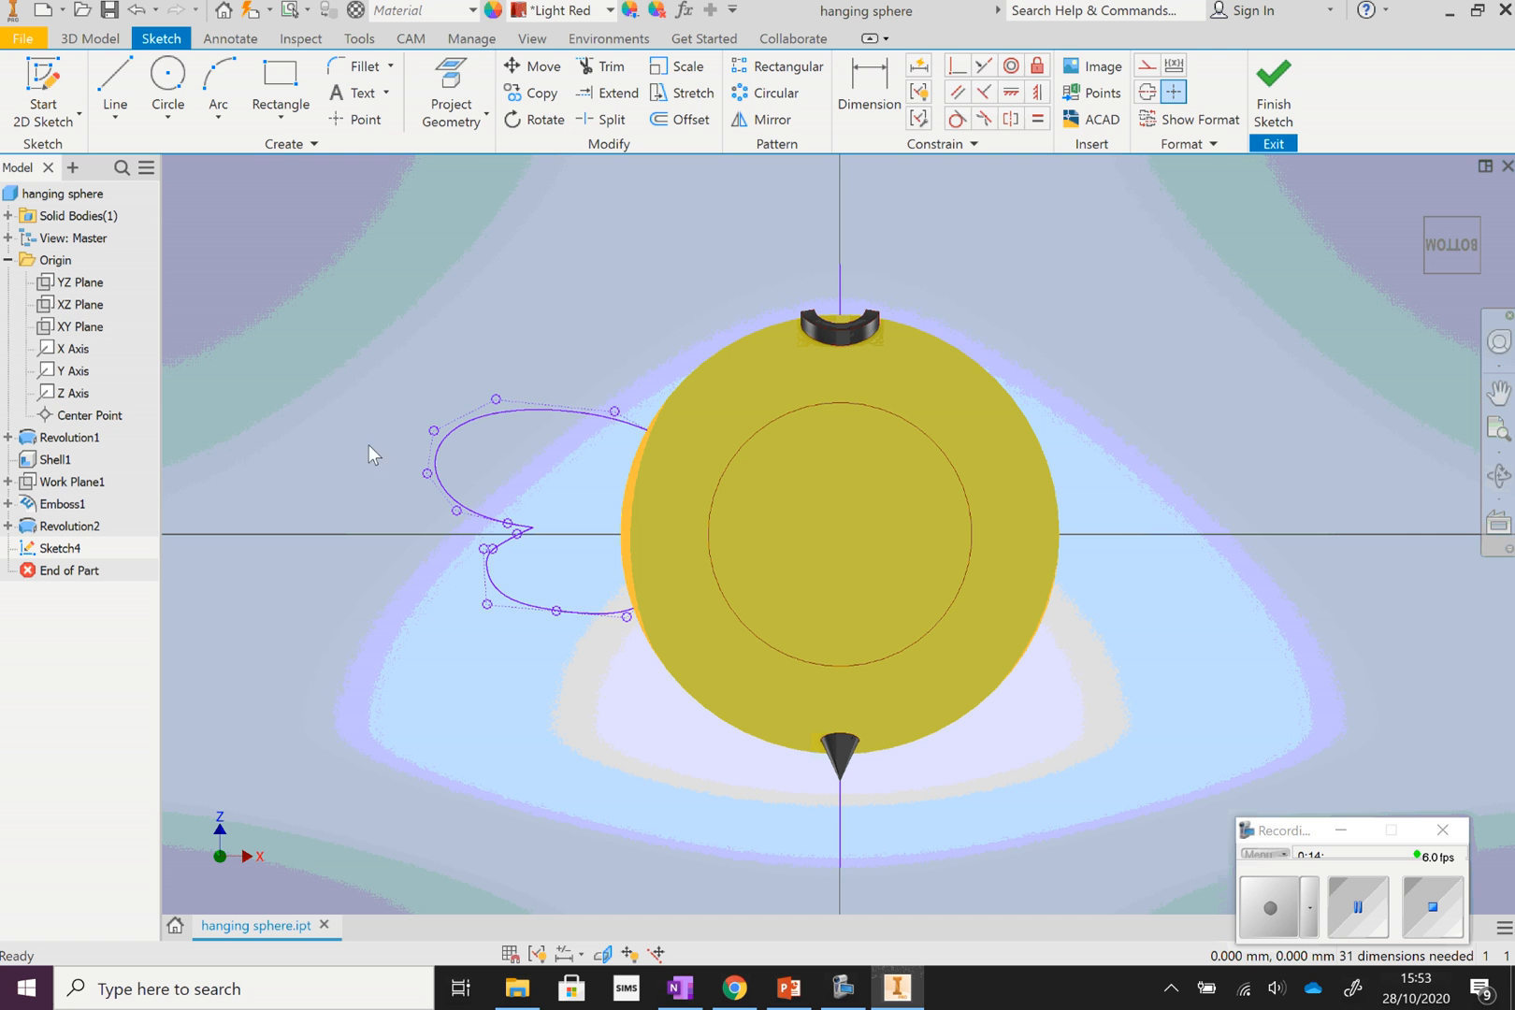
Mirror the two wing lobe splines about the vertical centre line and finish the sketch
{"action": "left_click", "coordinate": [578, 414]}
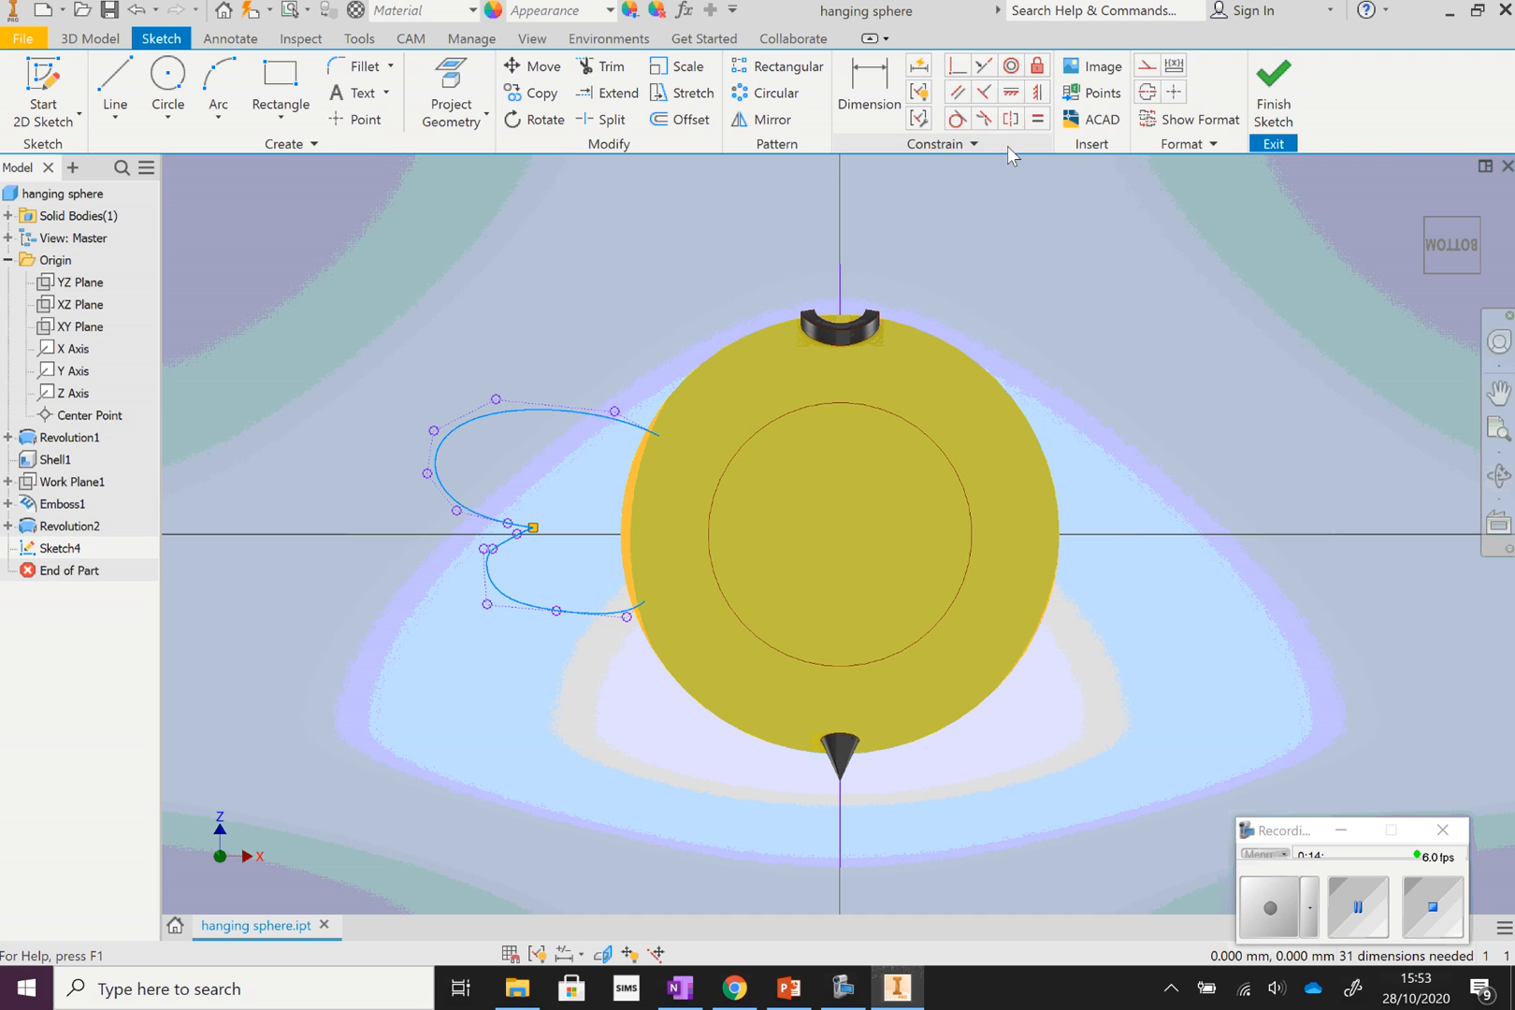
{"action": "left_click", "coordinate": [765, 121]}
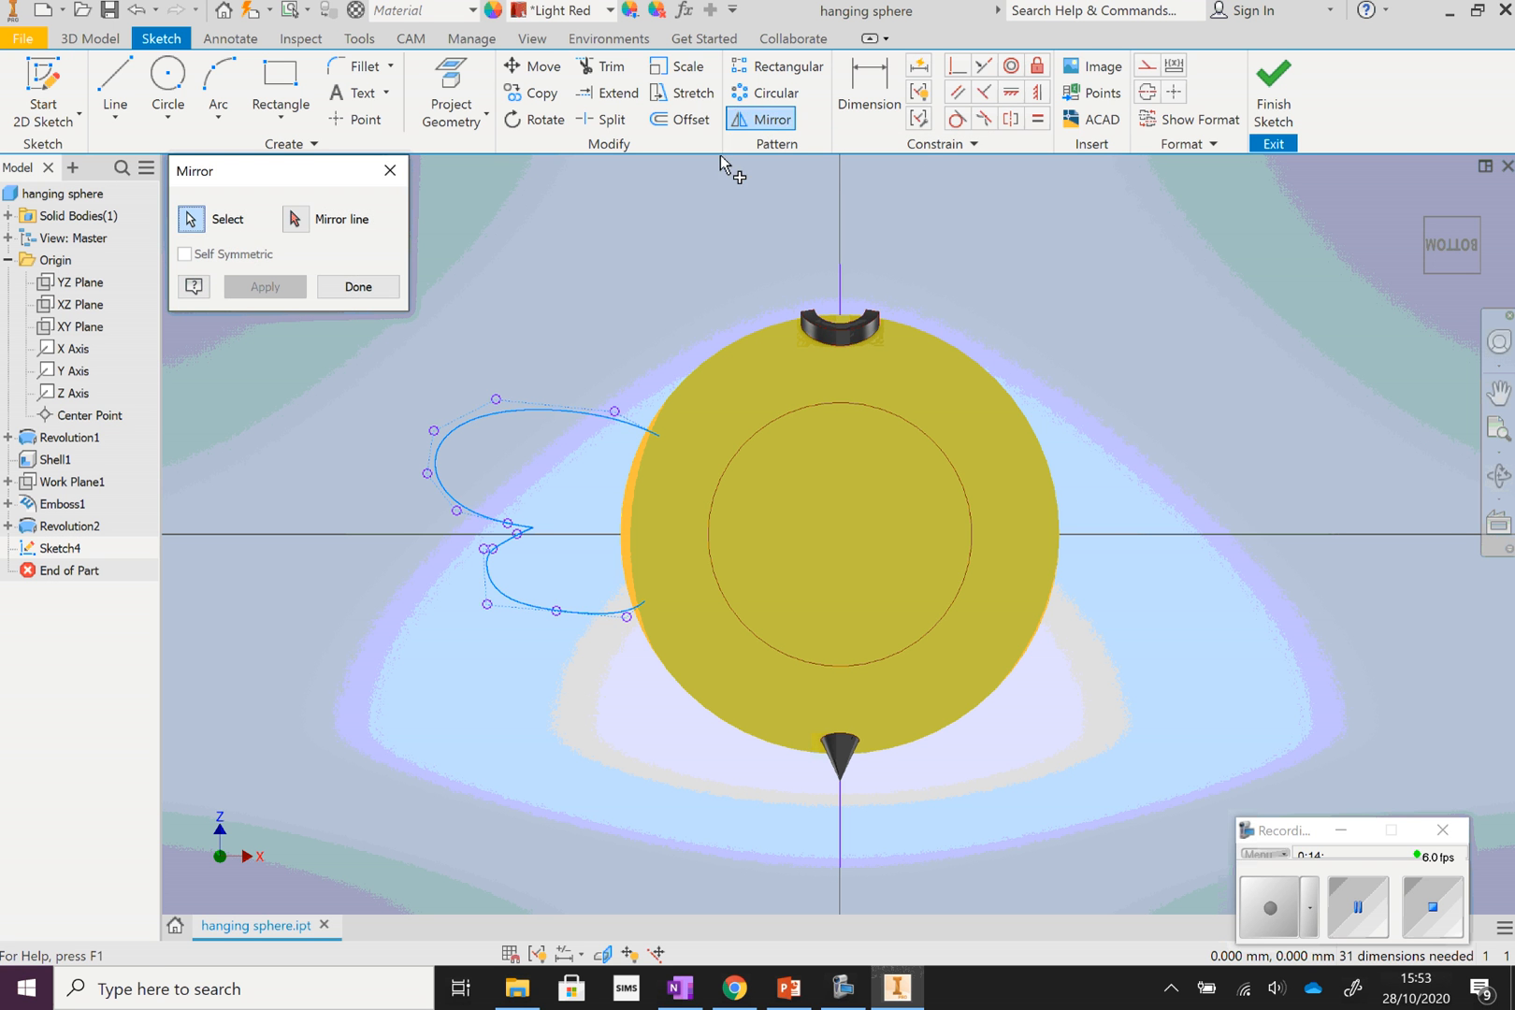
{"action": "left_click", "coordinate": [294, 219]}
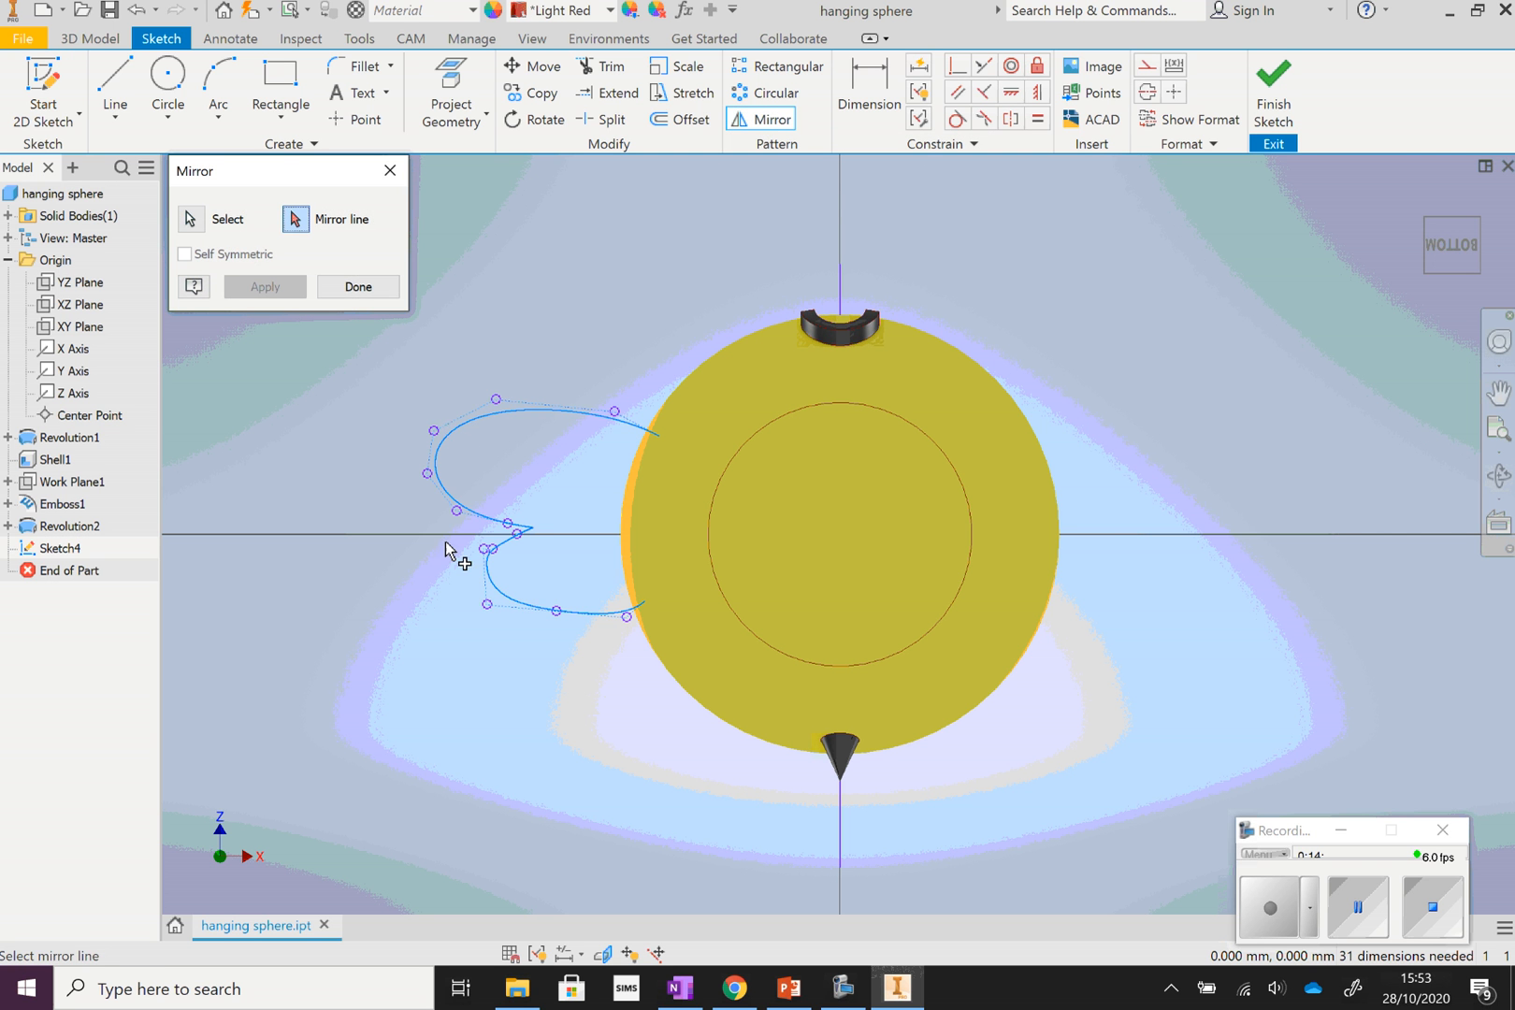
{"action": "left_click", "coordinate": [842, 302]}
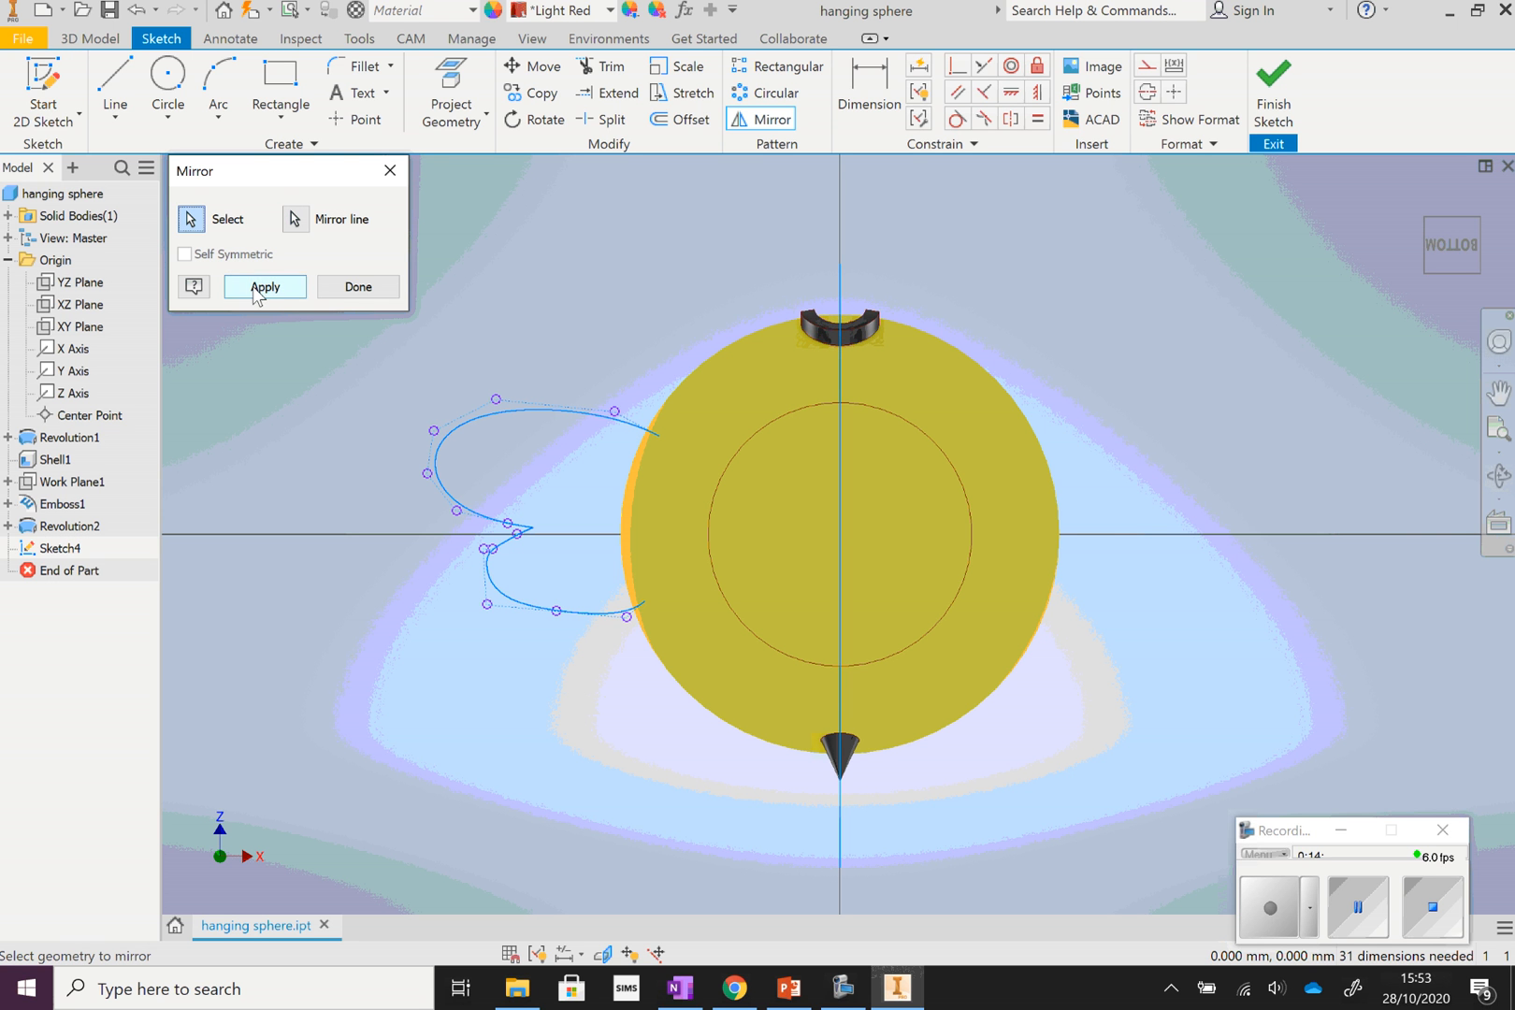
{"action": "left_click", "coordinate": [258, 289]}
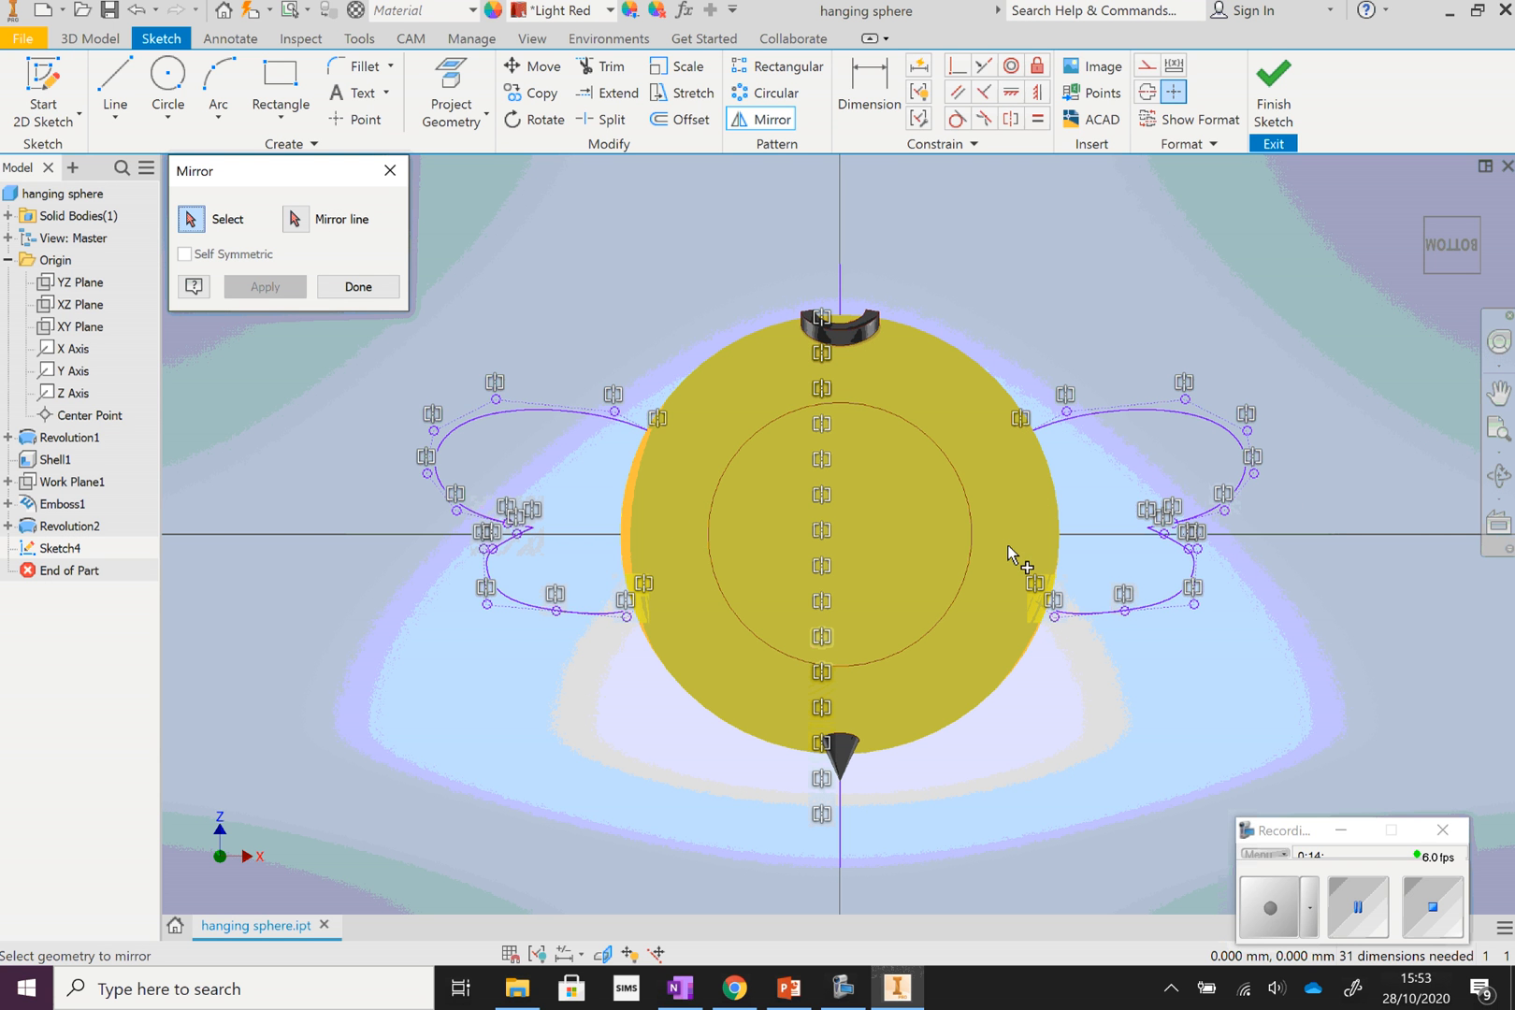
{"action": "left_click", "coordinate": [359, 290]}
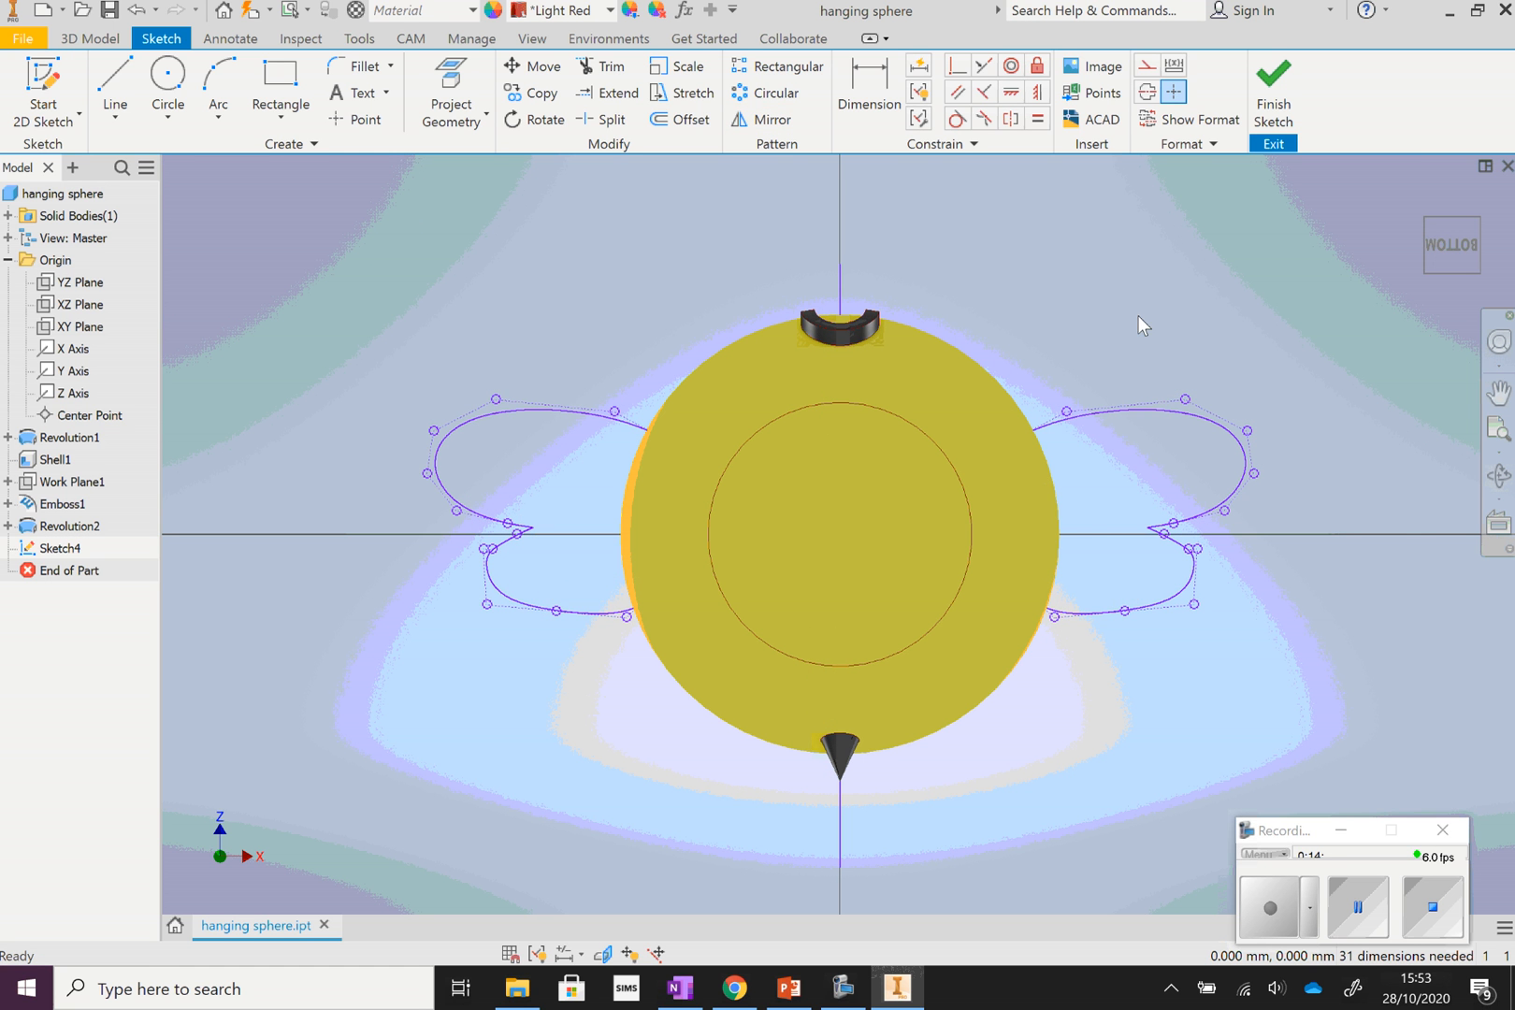
{"action": "left_click", "coordinate": [1277, 93]}
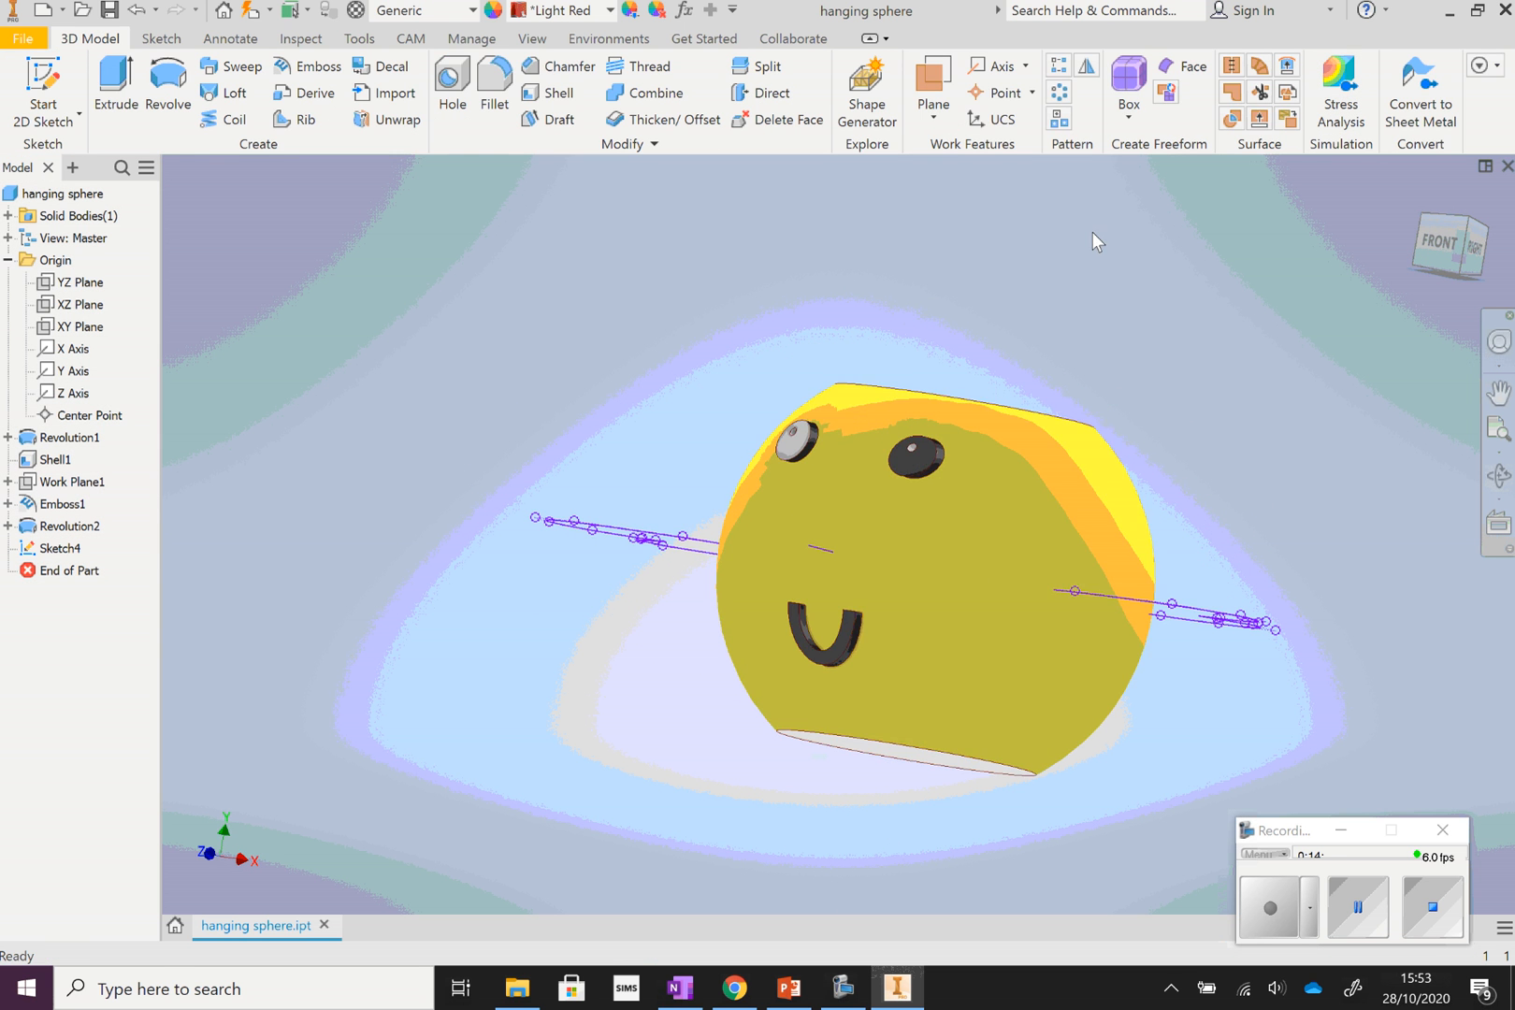
Extrude both wing profiles 5 mm upward from the sketch plane, joined to the sphere
{"action": "left_click", "coordinate": [108, 89]}
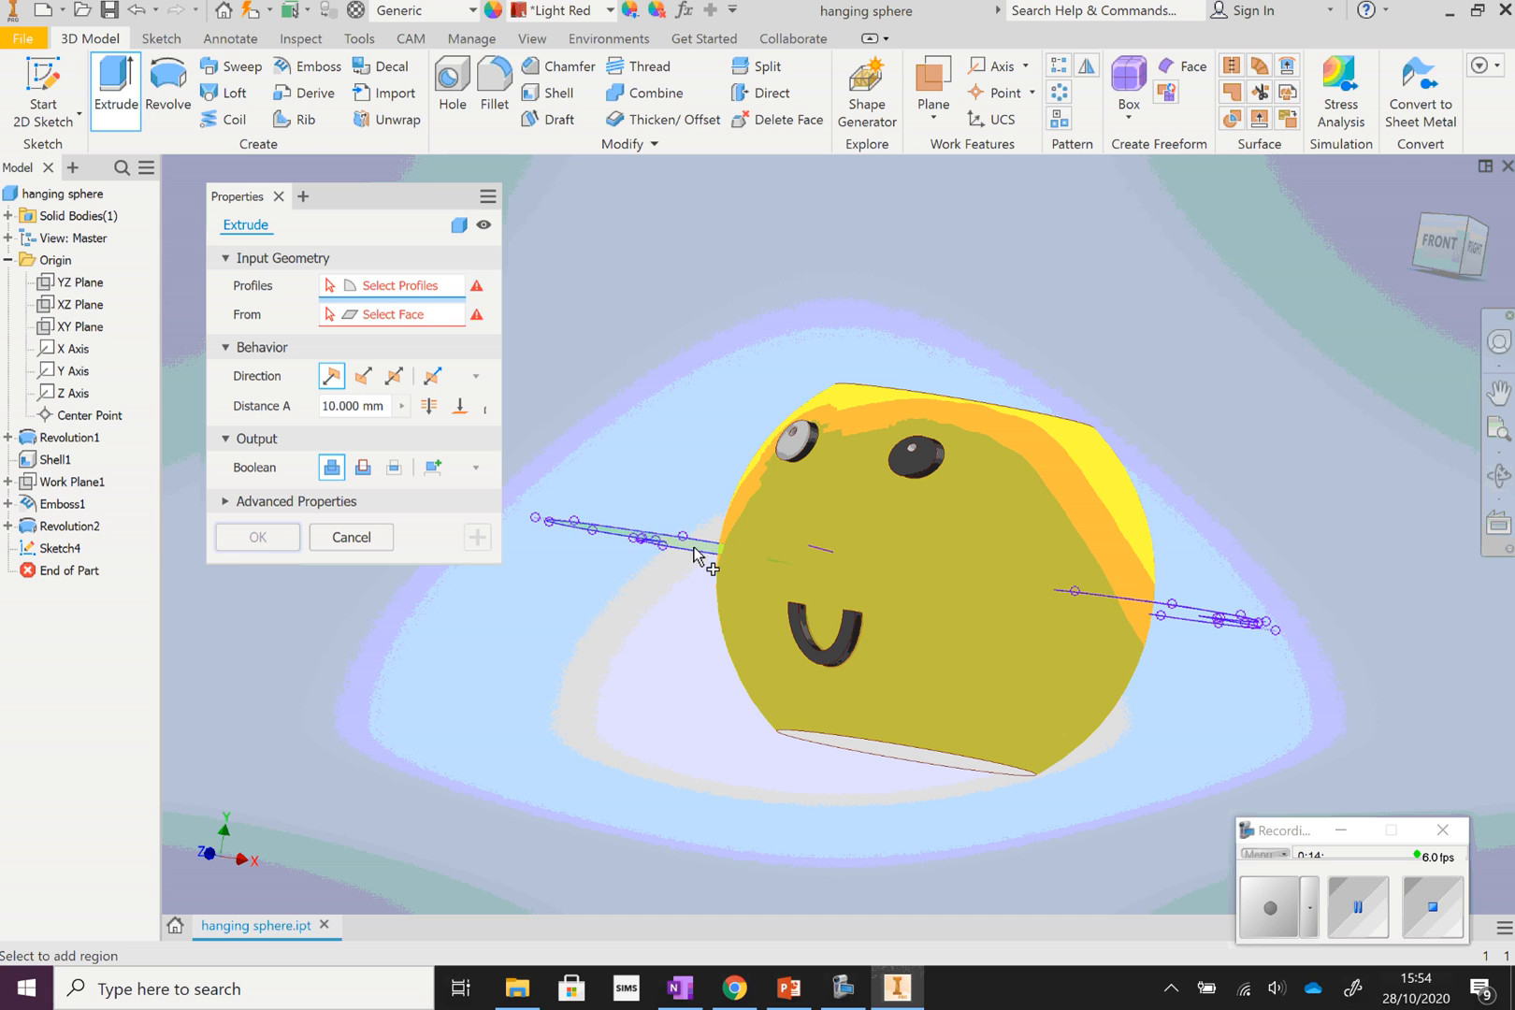
{"action": "left_click", "coordinate": [697, 549]}
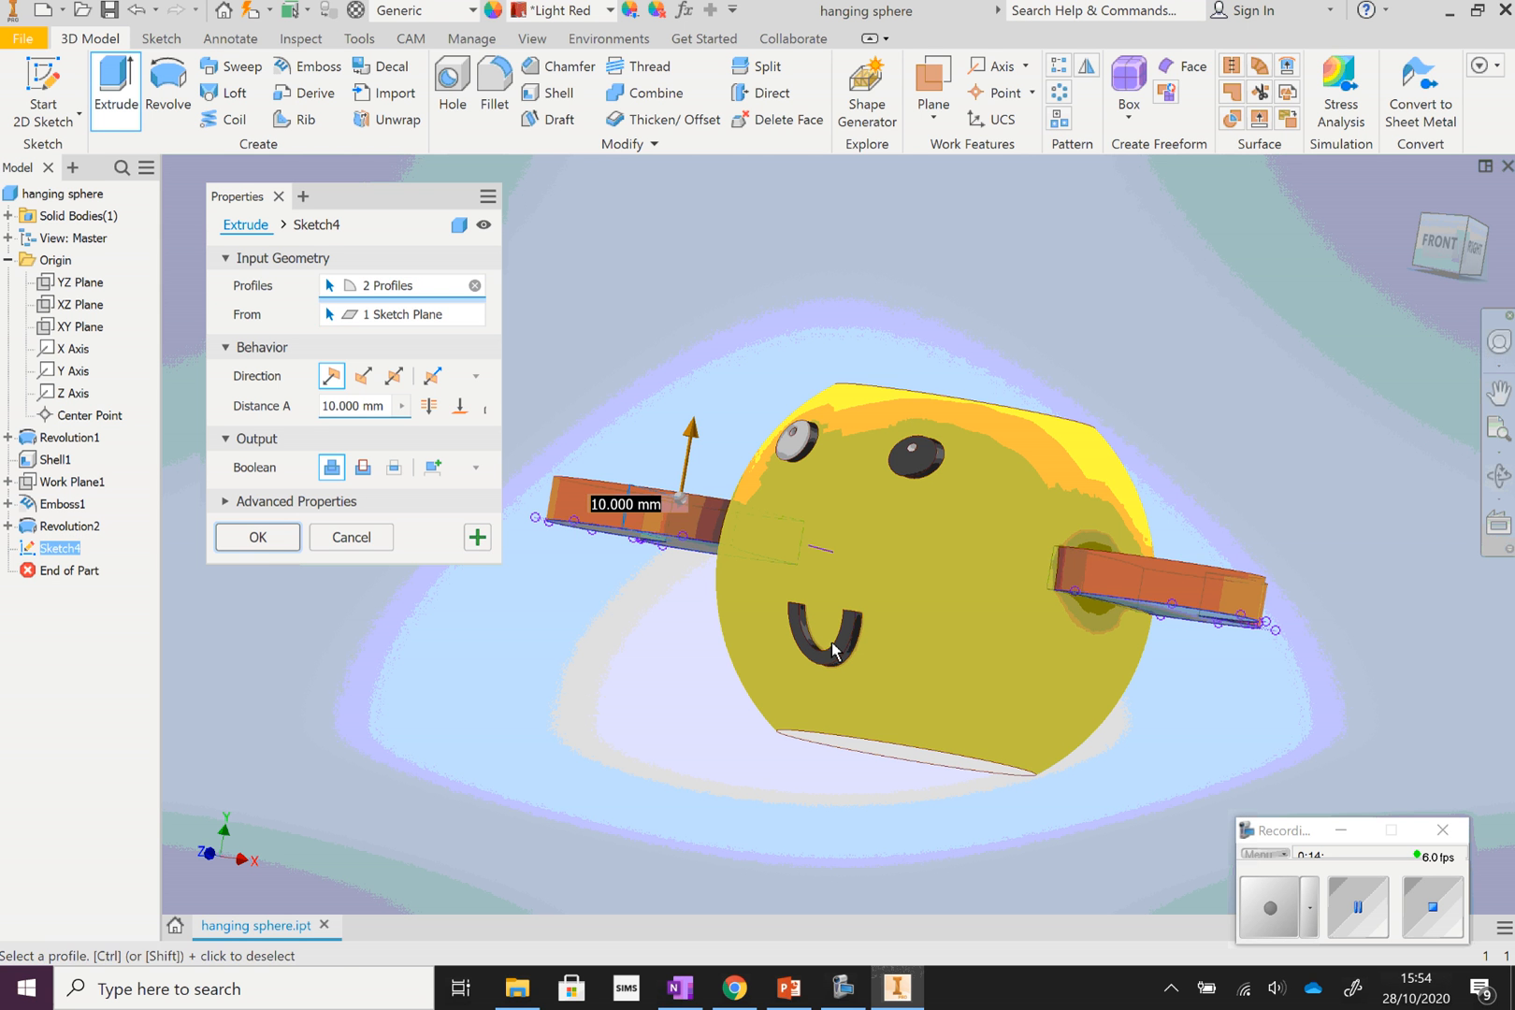
{"action": "left_click", "coordinate": [1499, 476]}
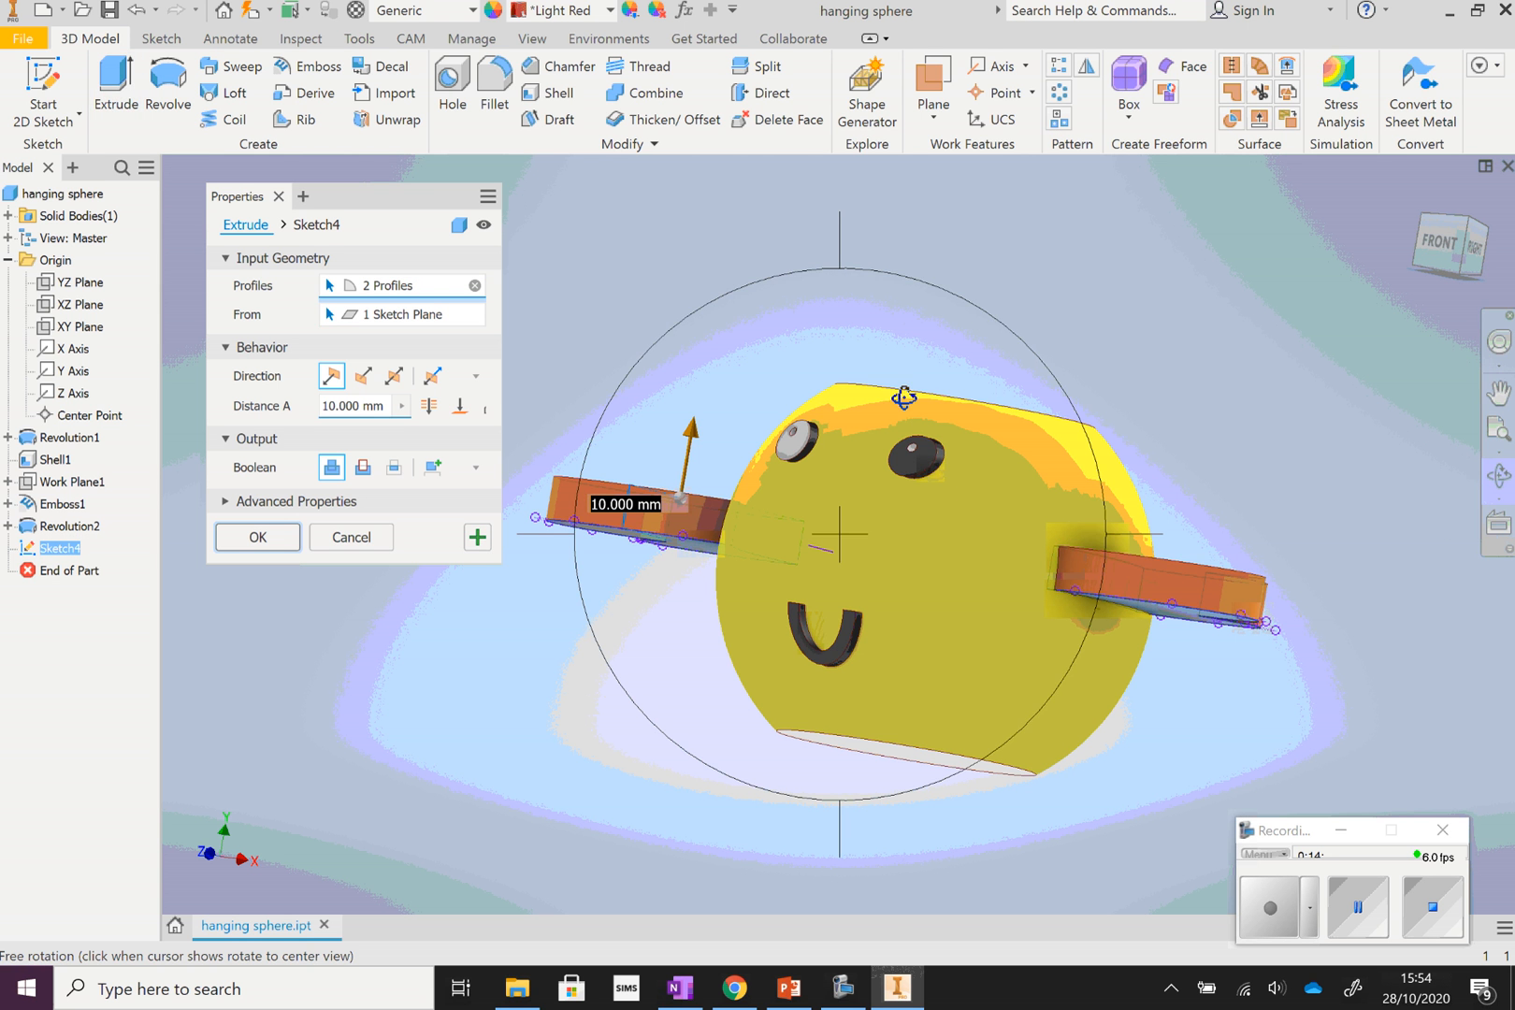
{"action": "left_click_drag", "start_coordinate": [905, 399], "coordinate": [938, 374]}
{"action": "right_click", "coordinate": [1151, 325]}
{"action": "left_click", "coordinate": [1200, 326]}
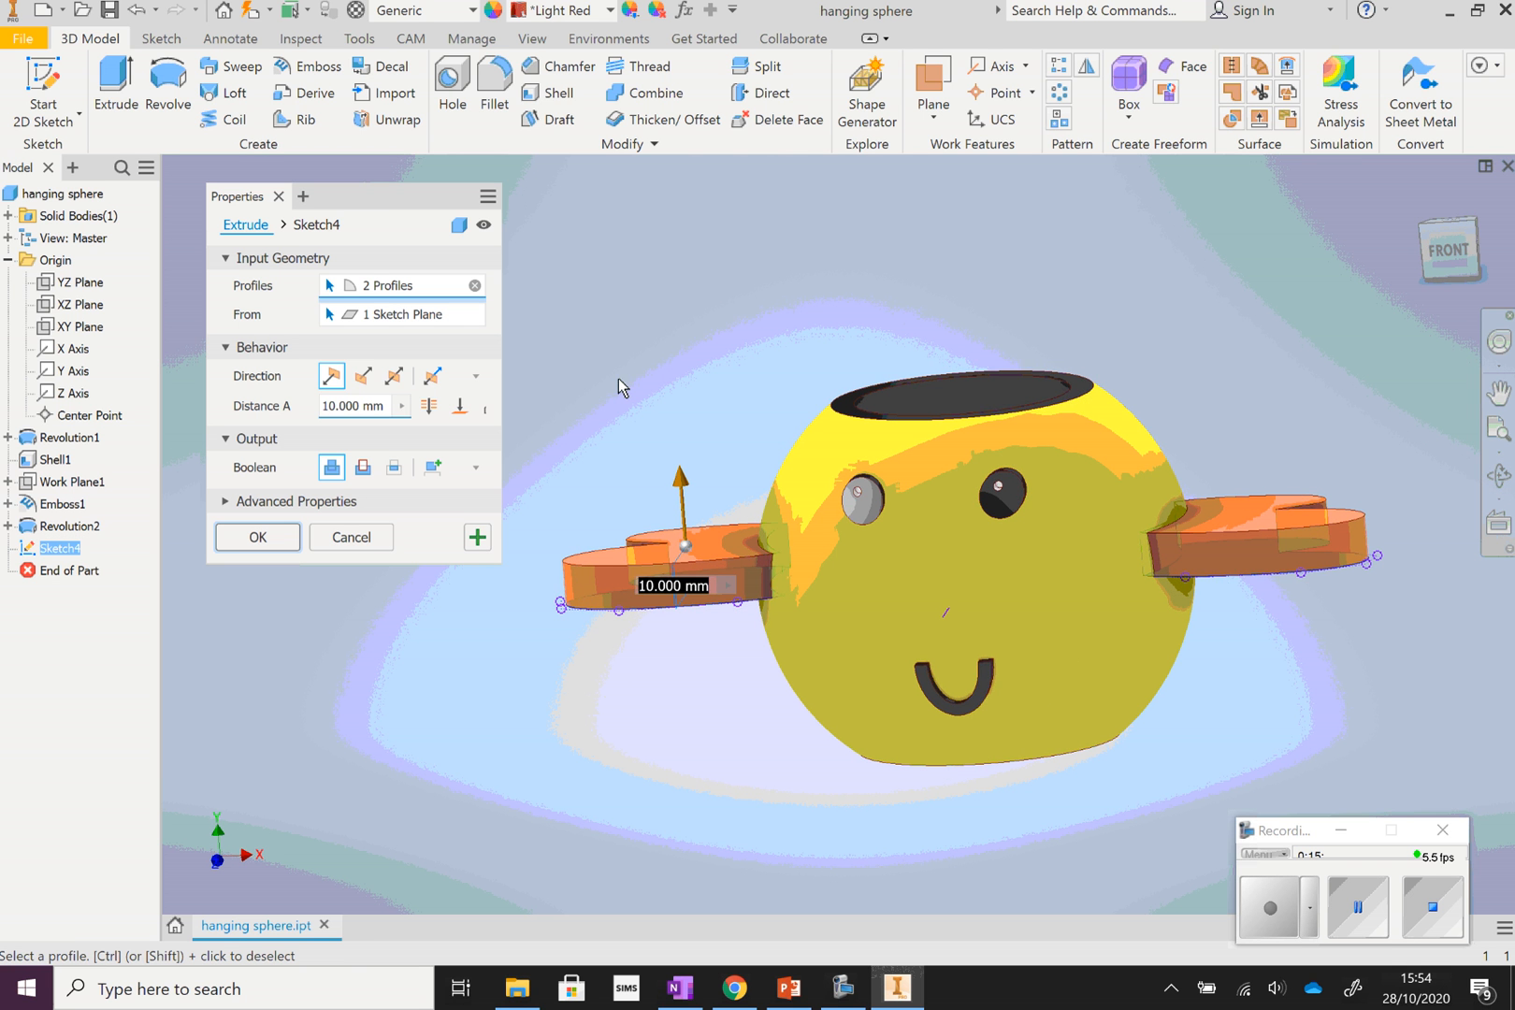
{"action": "left_click", "coordinate": [333, 406]}
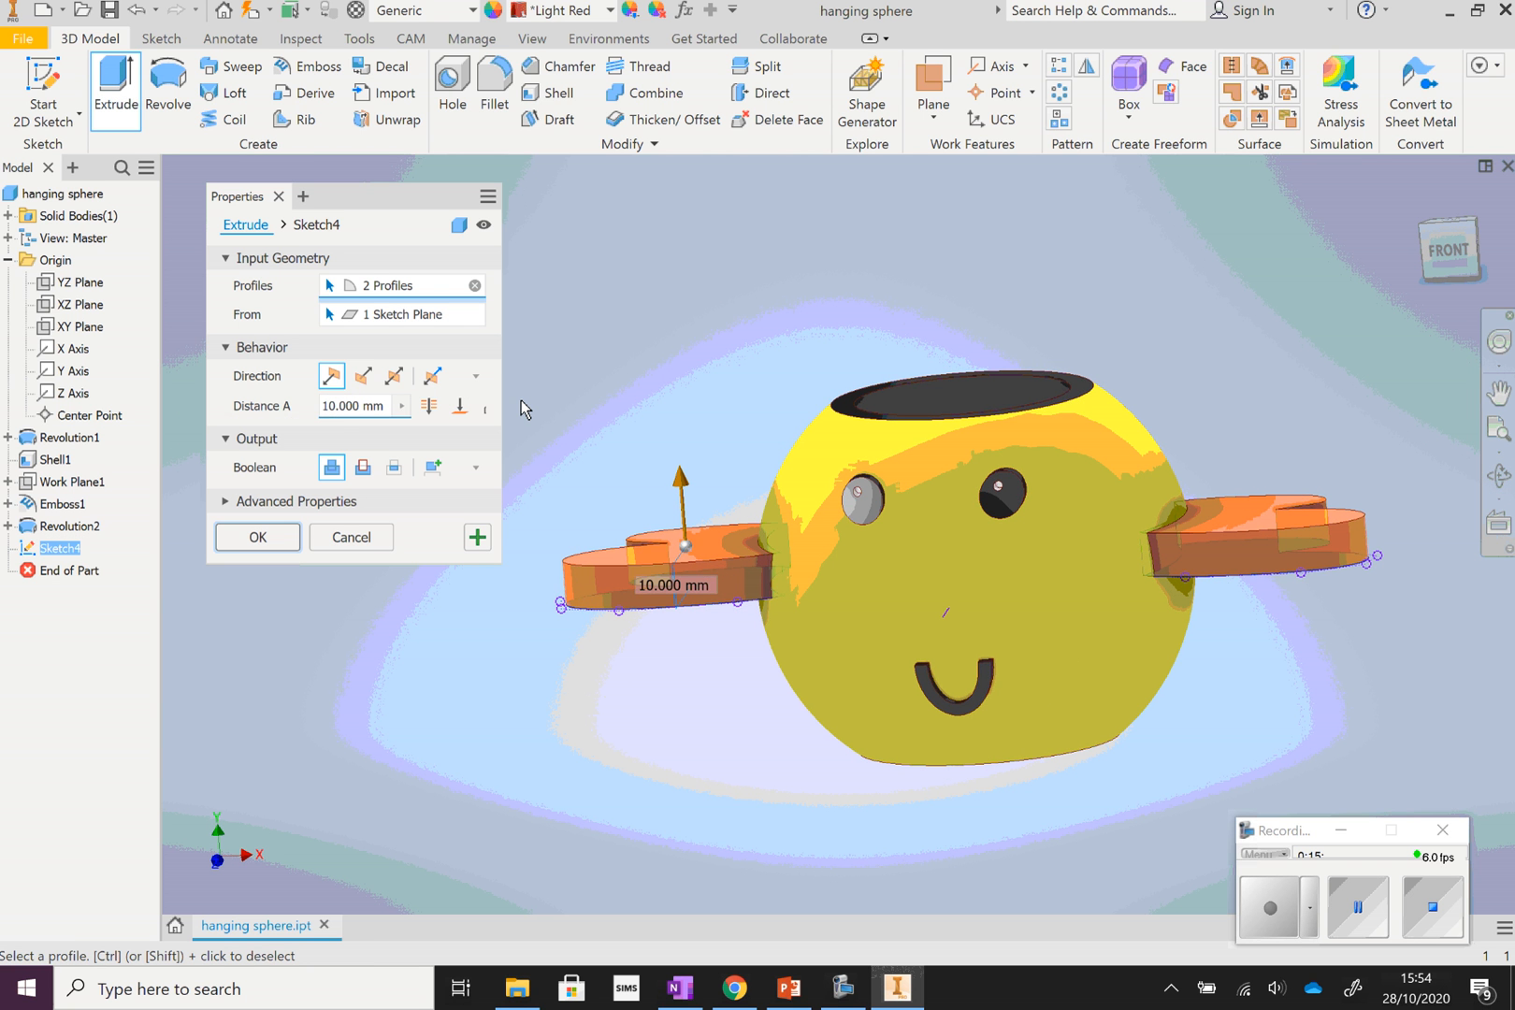
{"action": "key", "text": "BackSpace"}
{"action": "key", "text": "Delete"}
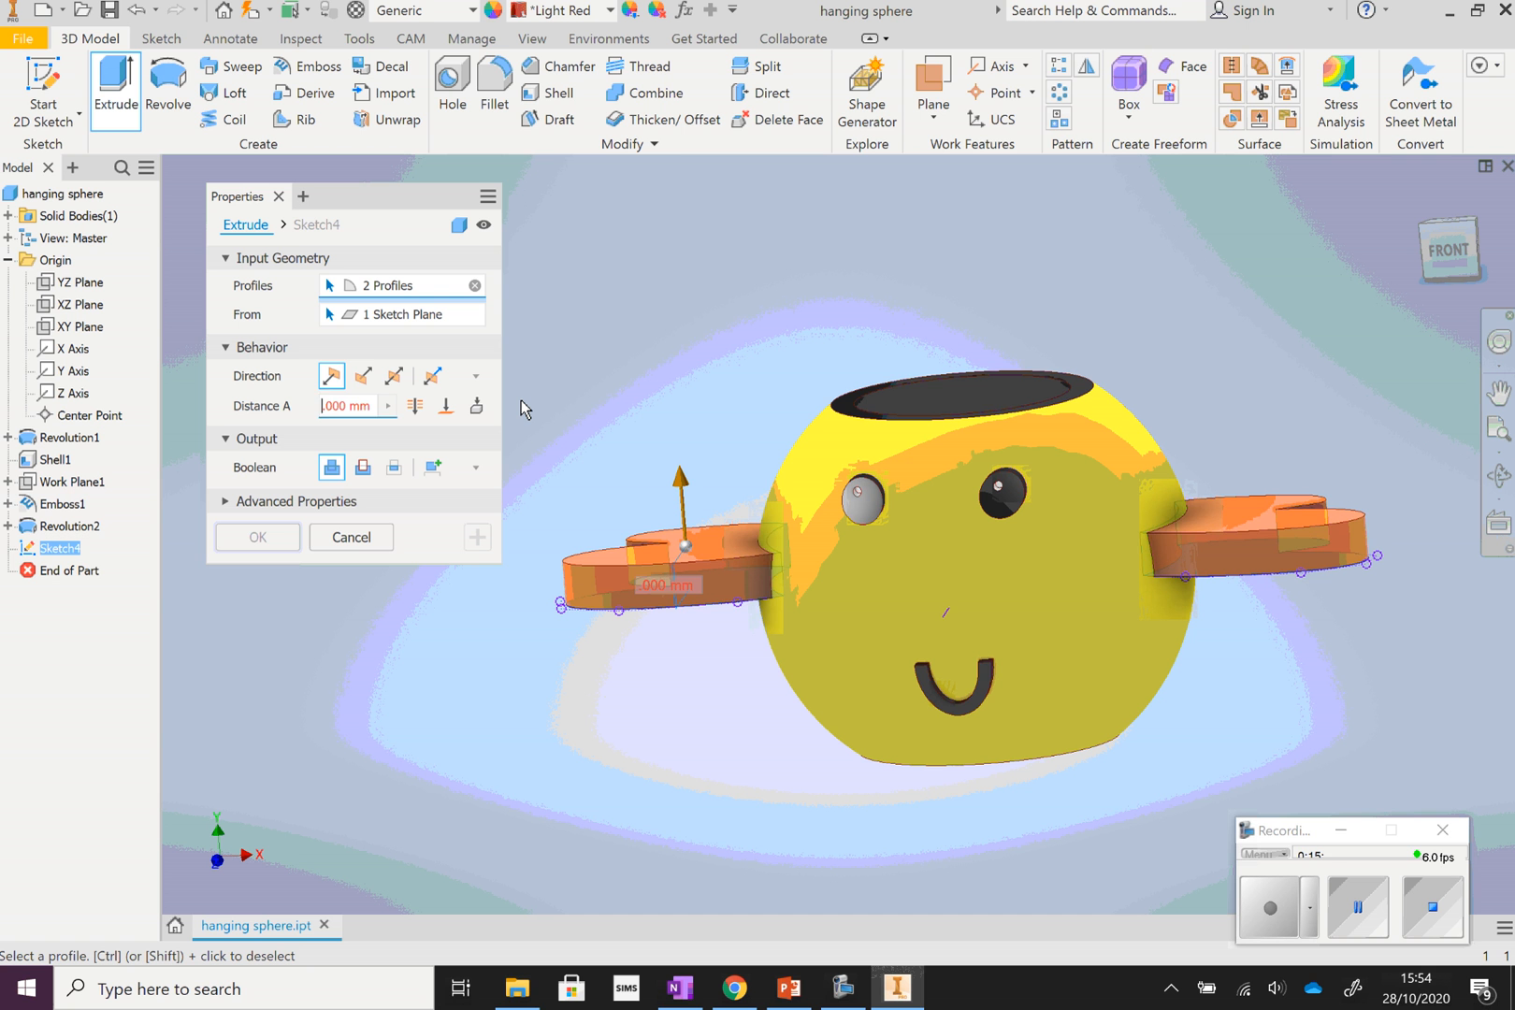
{"action": "type", "text": "5"}
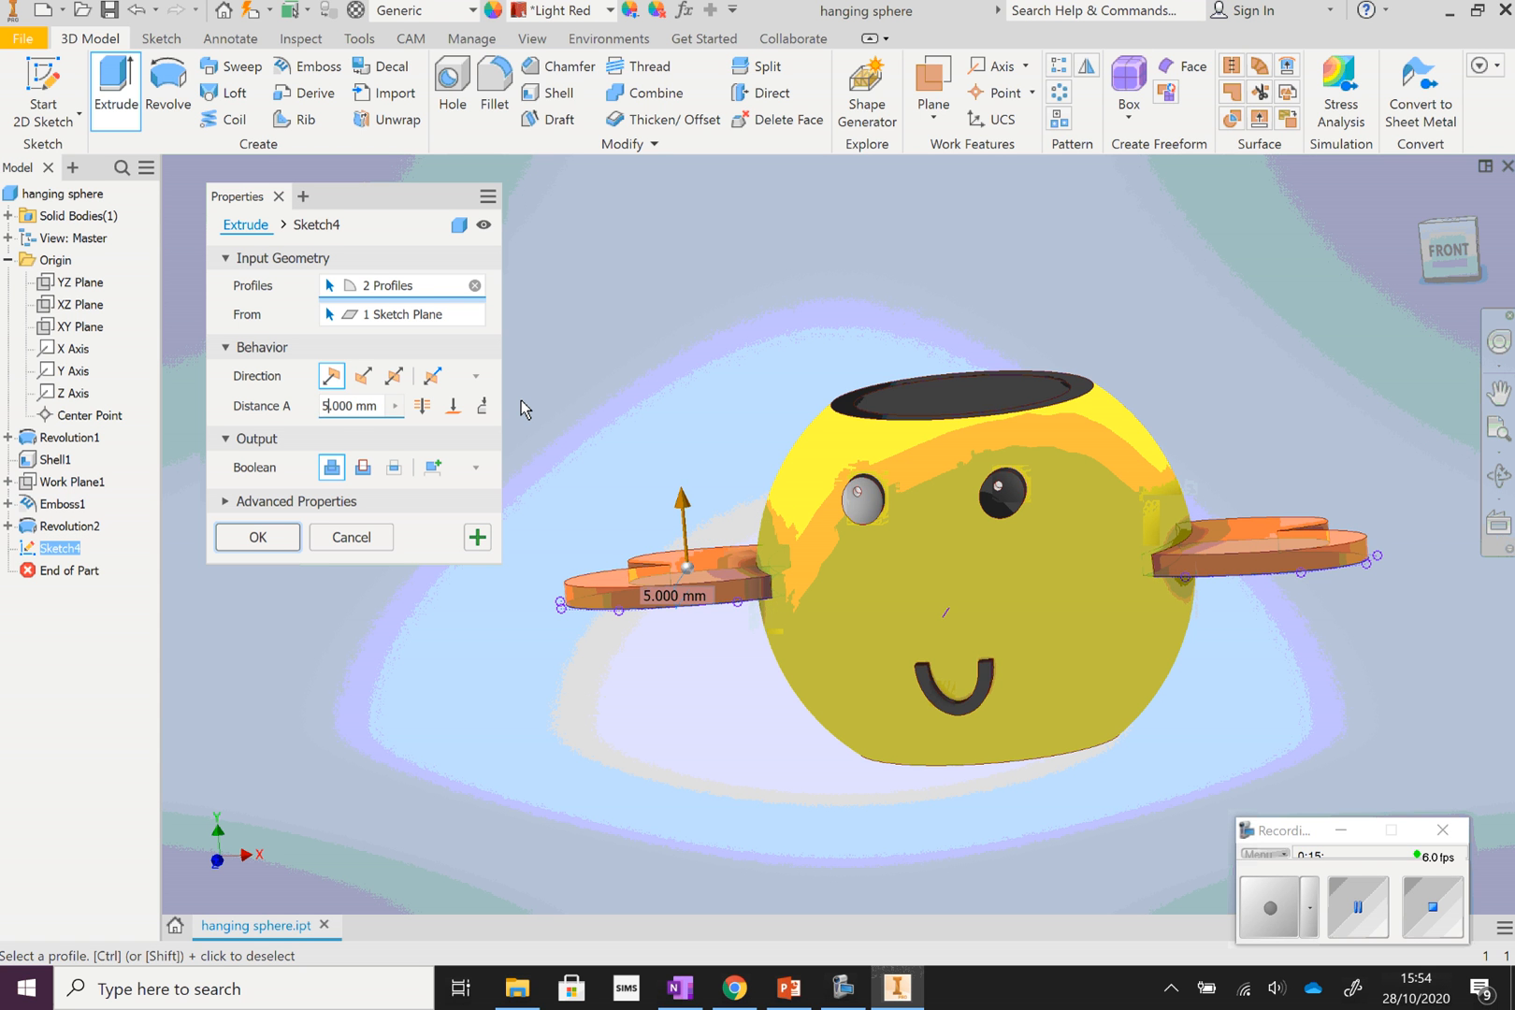
{"action": "left_click", "coordinate": [258, 538]}
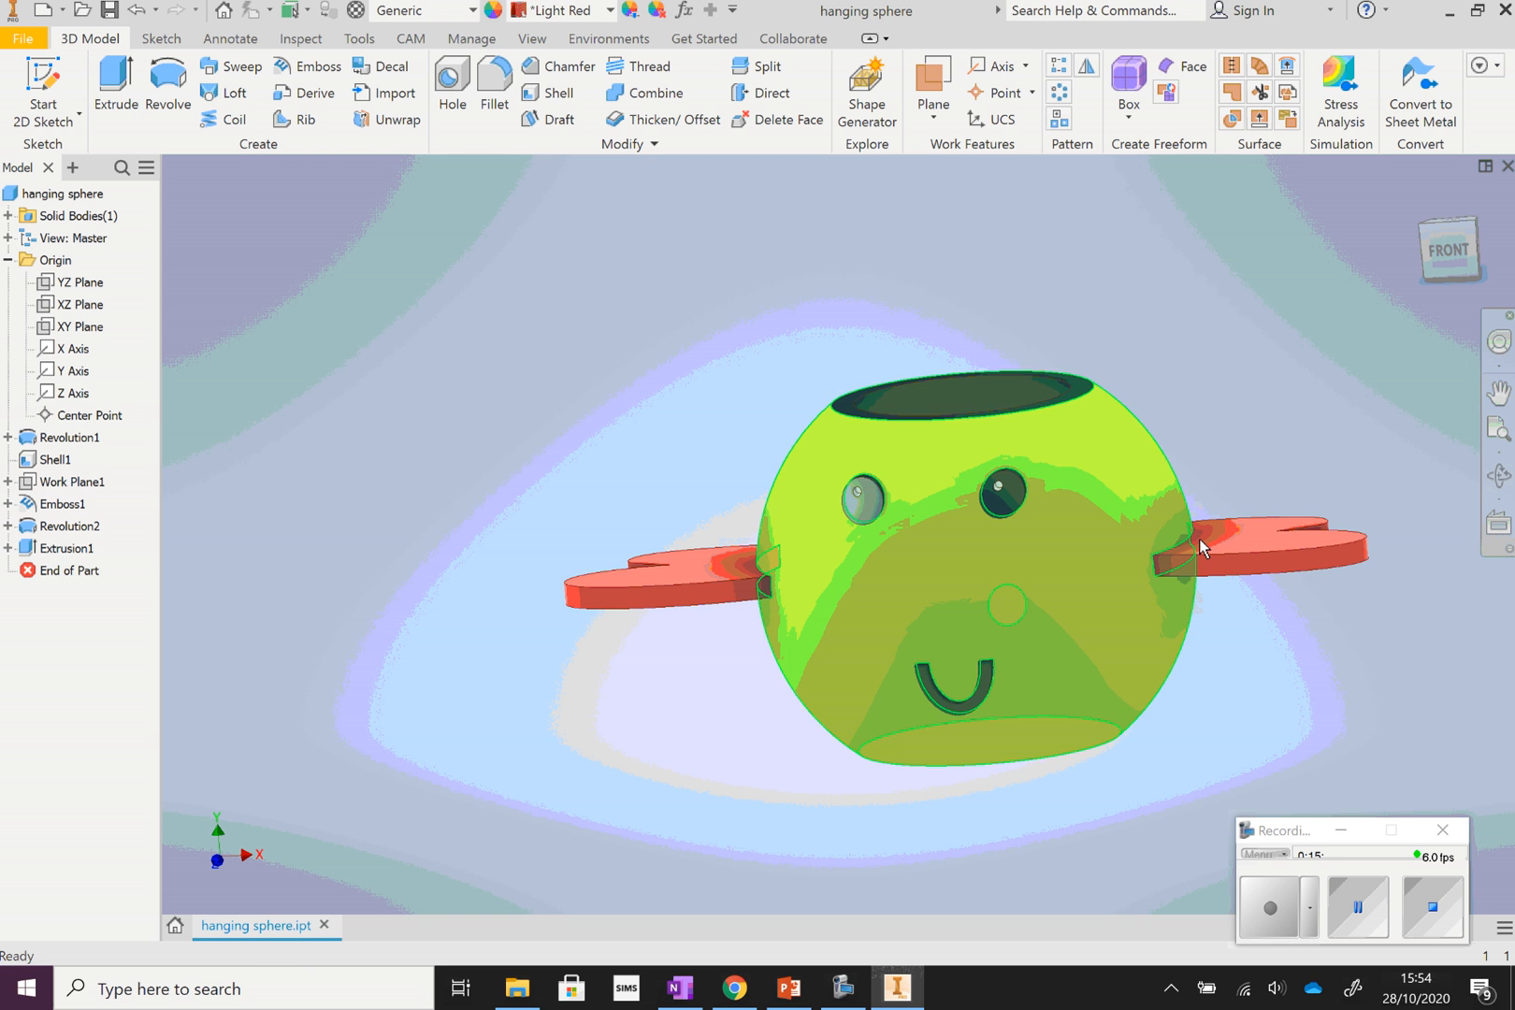
Apply the White appearance to the upper faces and front edge faces of both wings
{"action": "left_click", "coordinate": [1257, 540]}
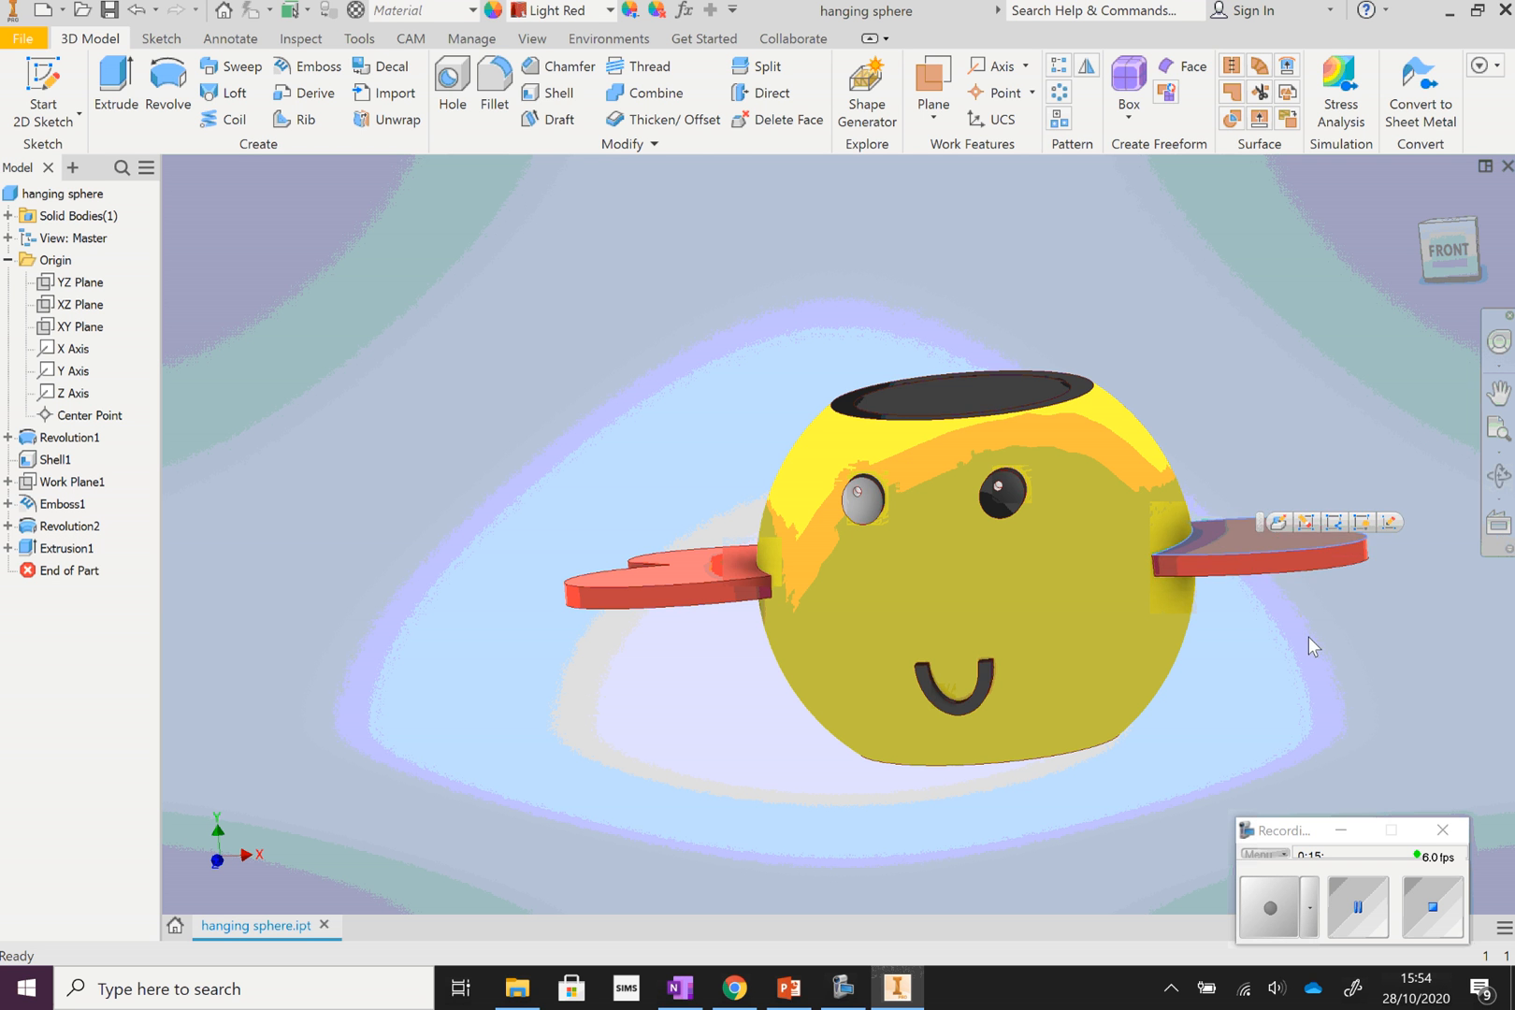
{"action": "left_click", "coordinate": [1302, 561]}
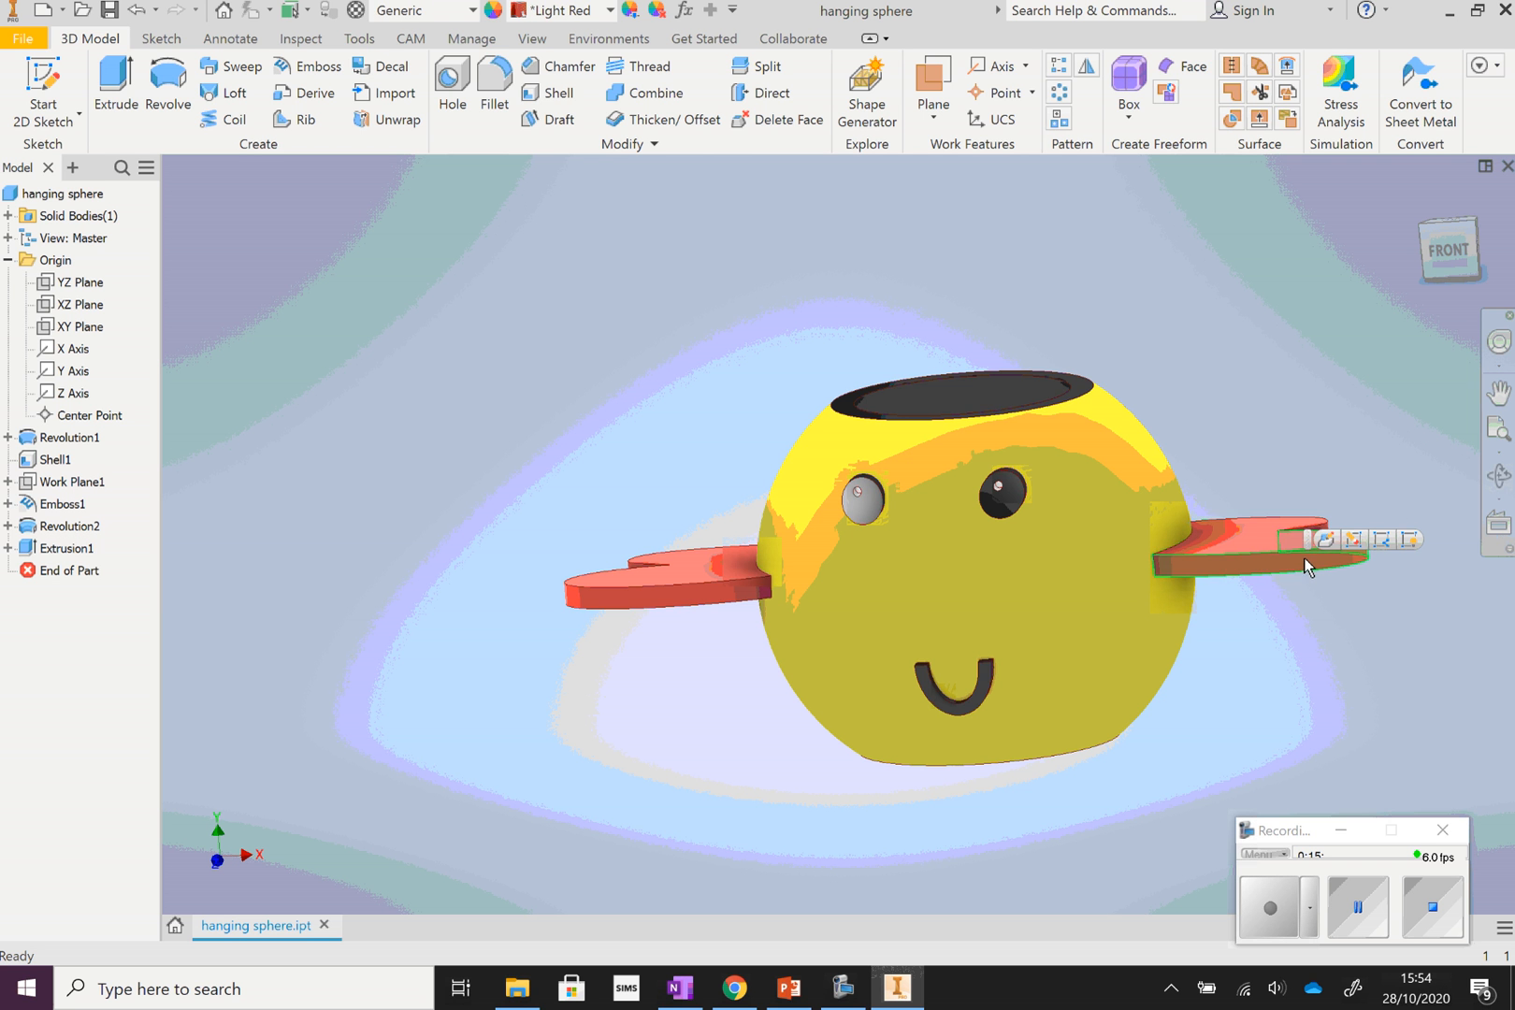
{"action": "left_click", "coordinate": [1238, 540], "text": "ctrl"}
{"action": "left_click", "coordinate": [692, 594], "text": "ctrl"}
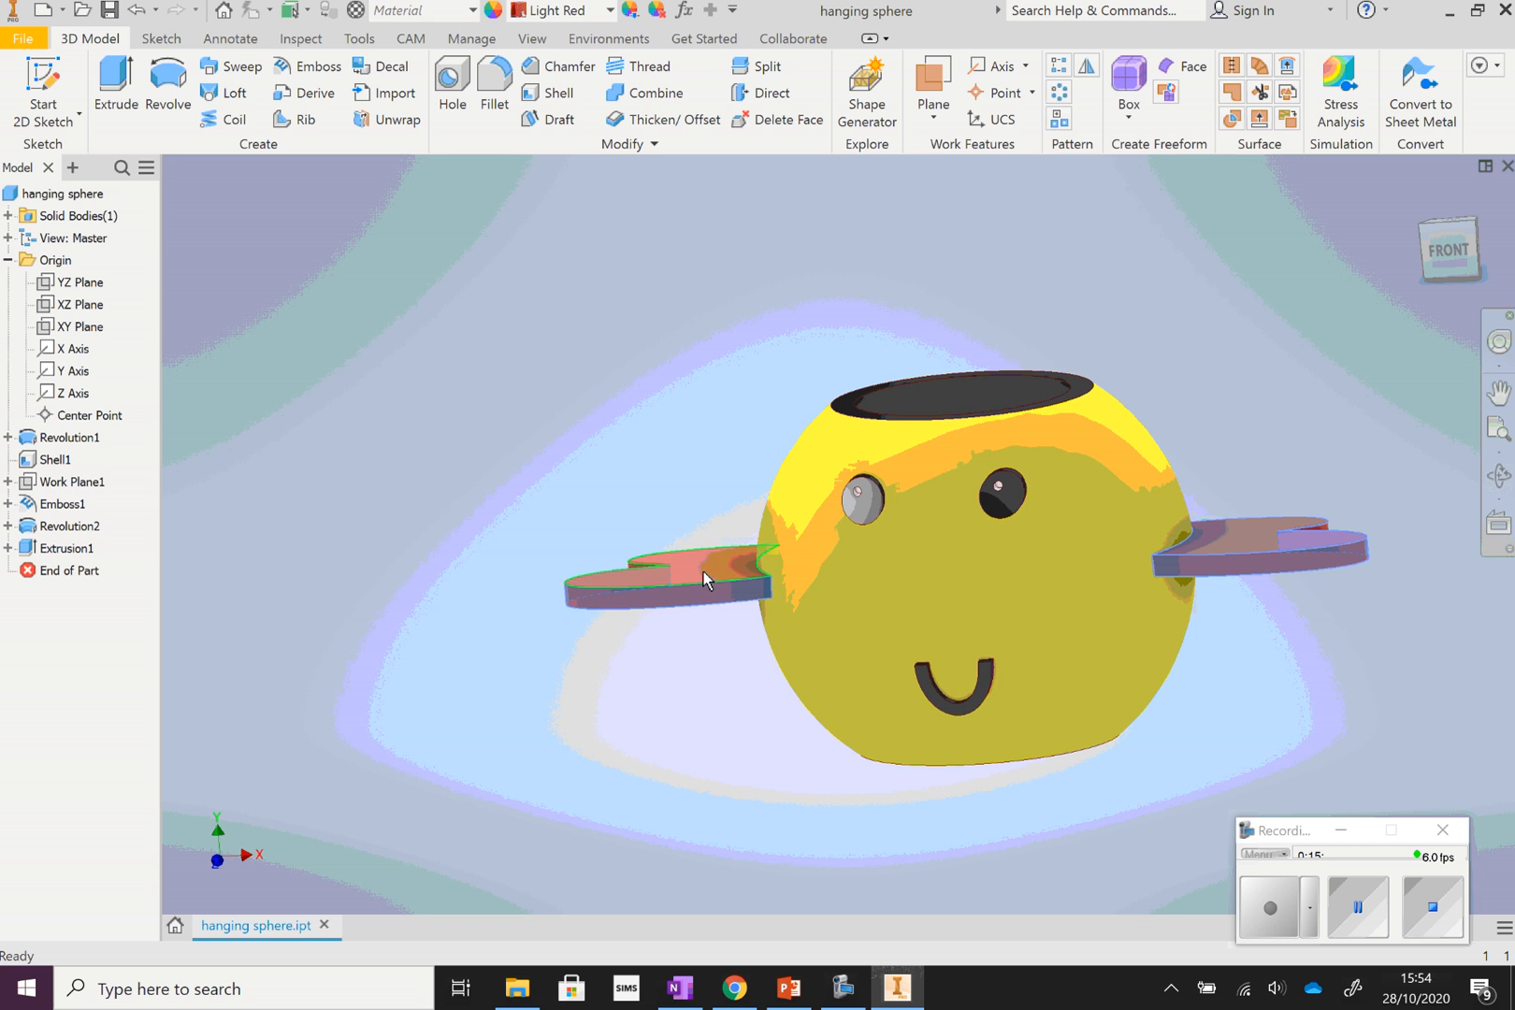
{"action": "left_click", "coordinate": [703, 571], "text": "ctrl"}
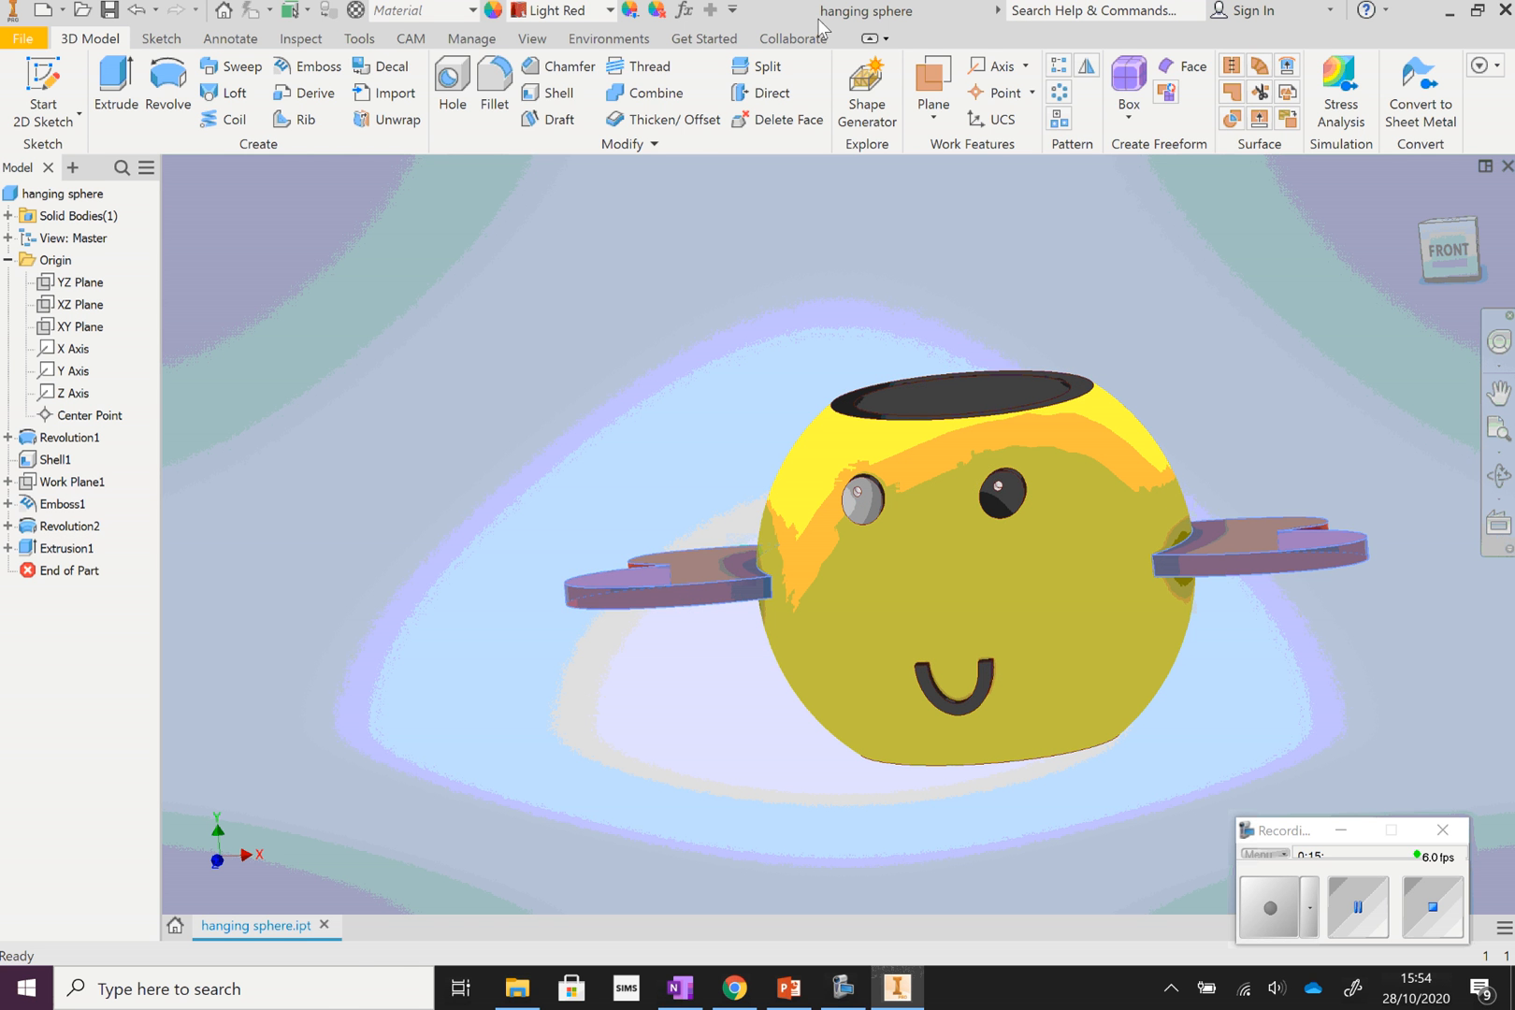
{"action": "left_click", "coordinate": [609, 10]}
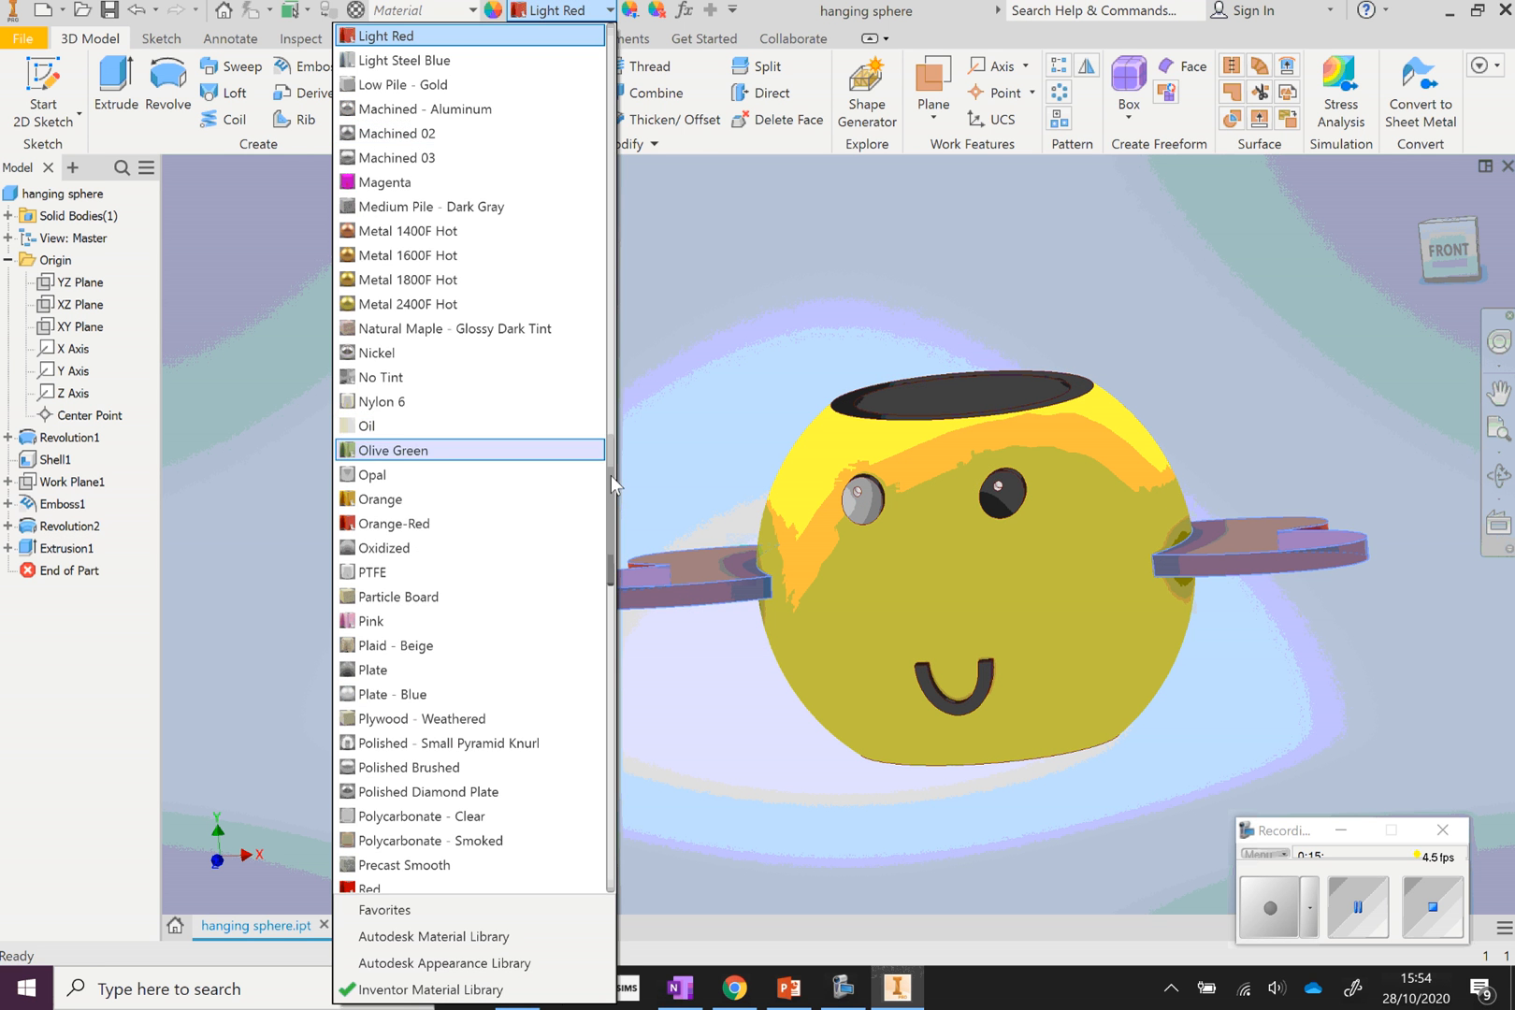
{"action": "left_click_drag", "start_coordinate": [610, 476], "coordinate": [611, 838]}
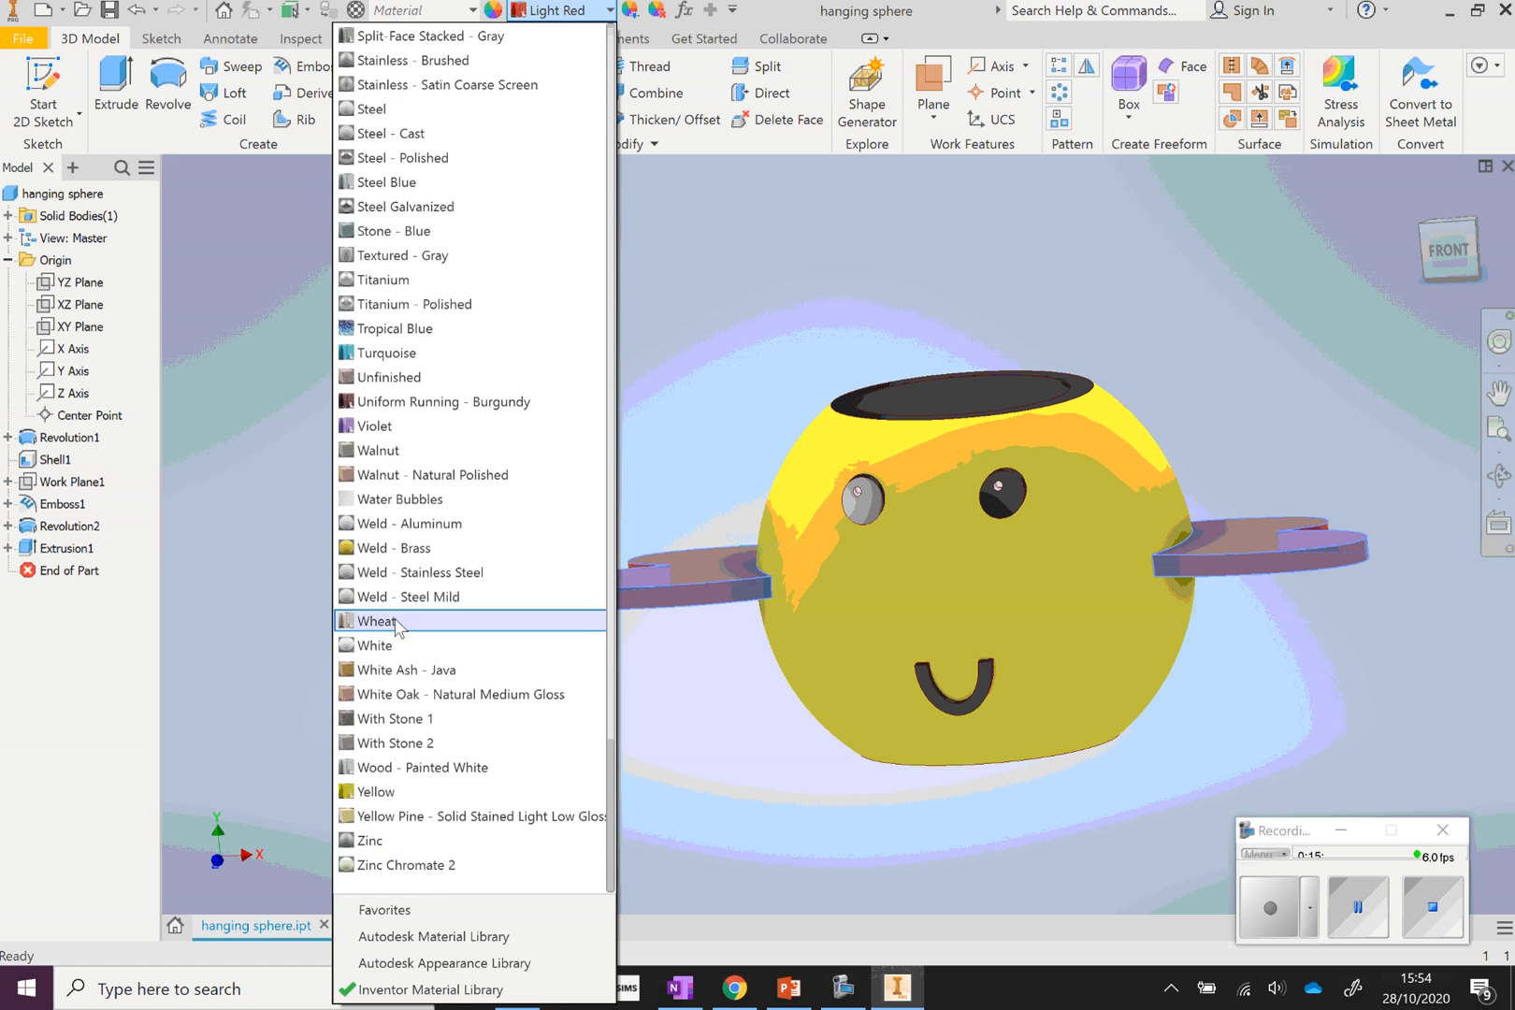
{"action": "left_click", "coordinate": [426, 645]}
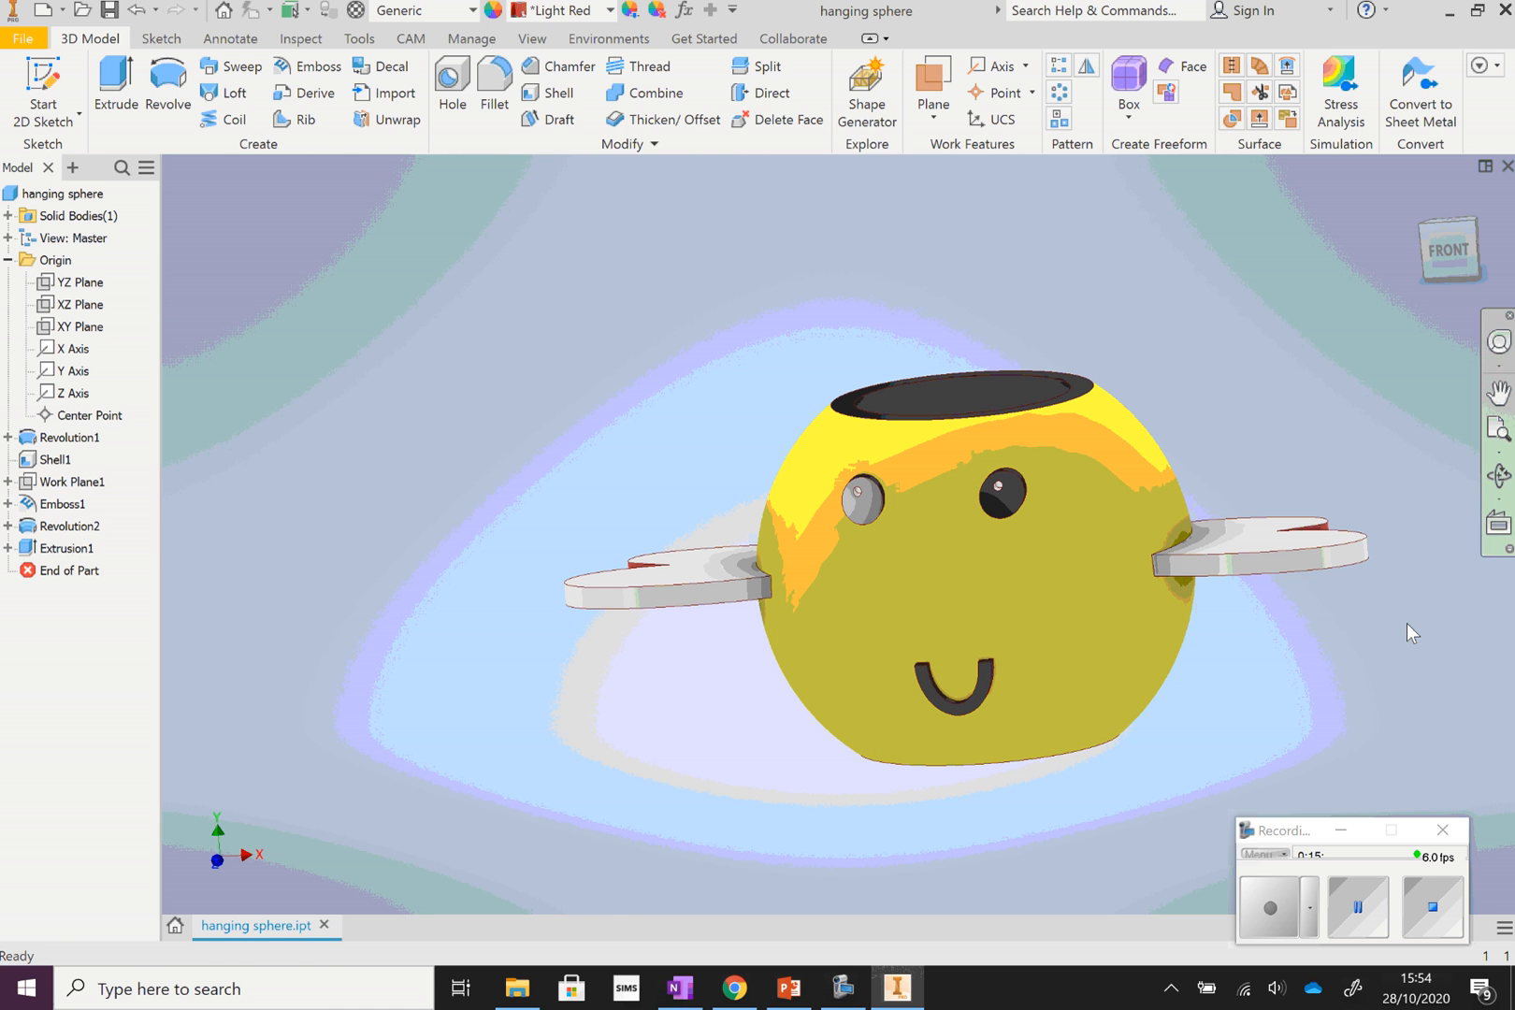
Apply the White appearance to the undersides of both wings and the rear edge face on the sphere's right side
{"action": "left_click", "coordinate": [1498, 475]}
{"action": "left_click_drag", "start_coordinate": [982, 561], "coordinate": [950, 450]}
{"action": "right_click", "coordinate": [1191, 410]}
{"action": "left_click", "coordinate": [1249, 418]}
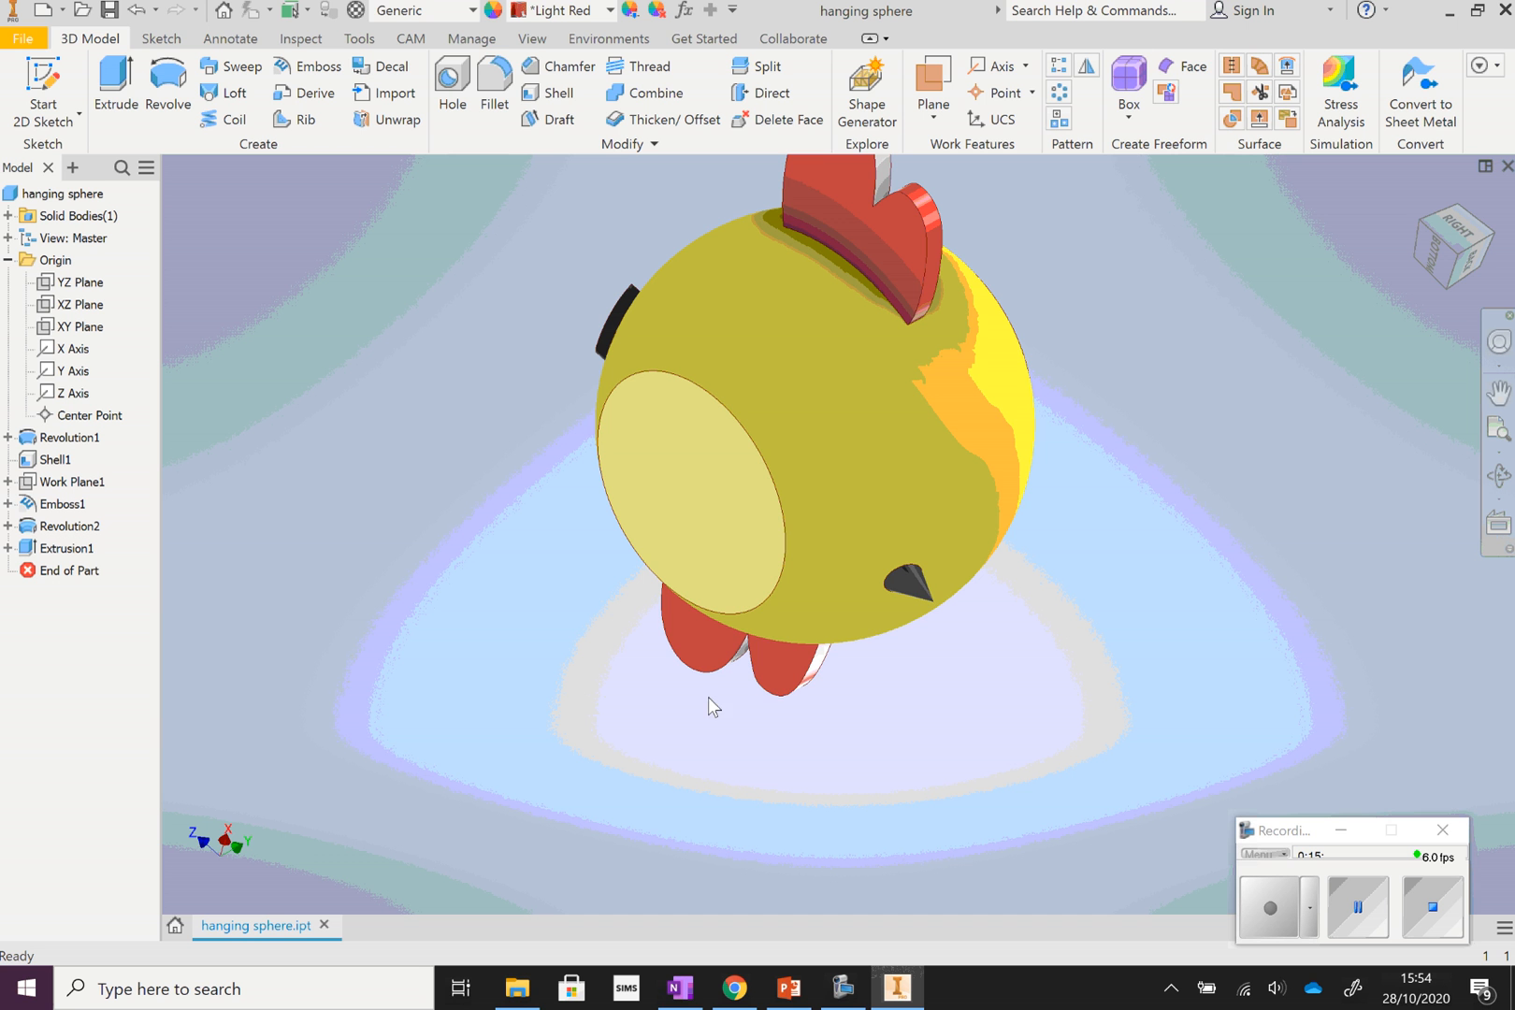
{"action": "left_click", "coordinate": [777, 673]}
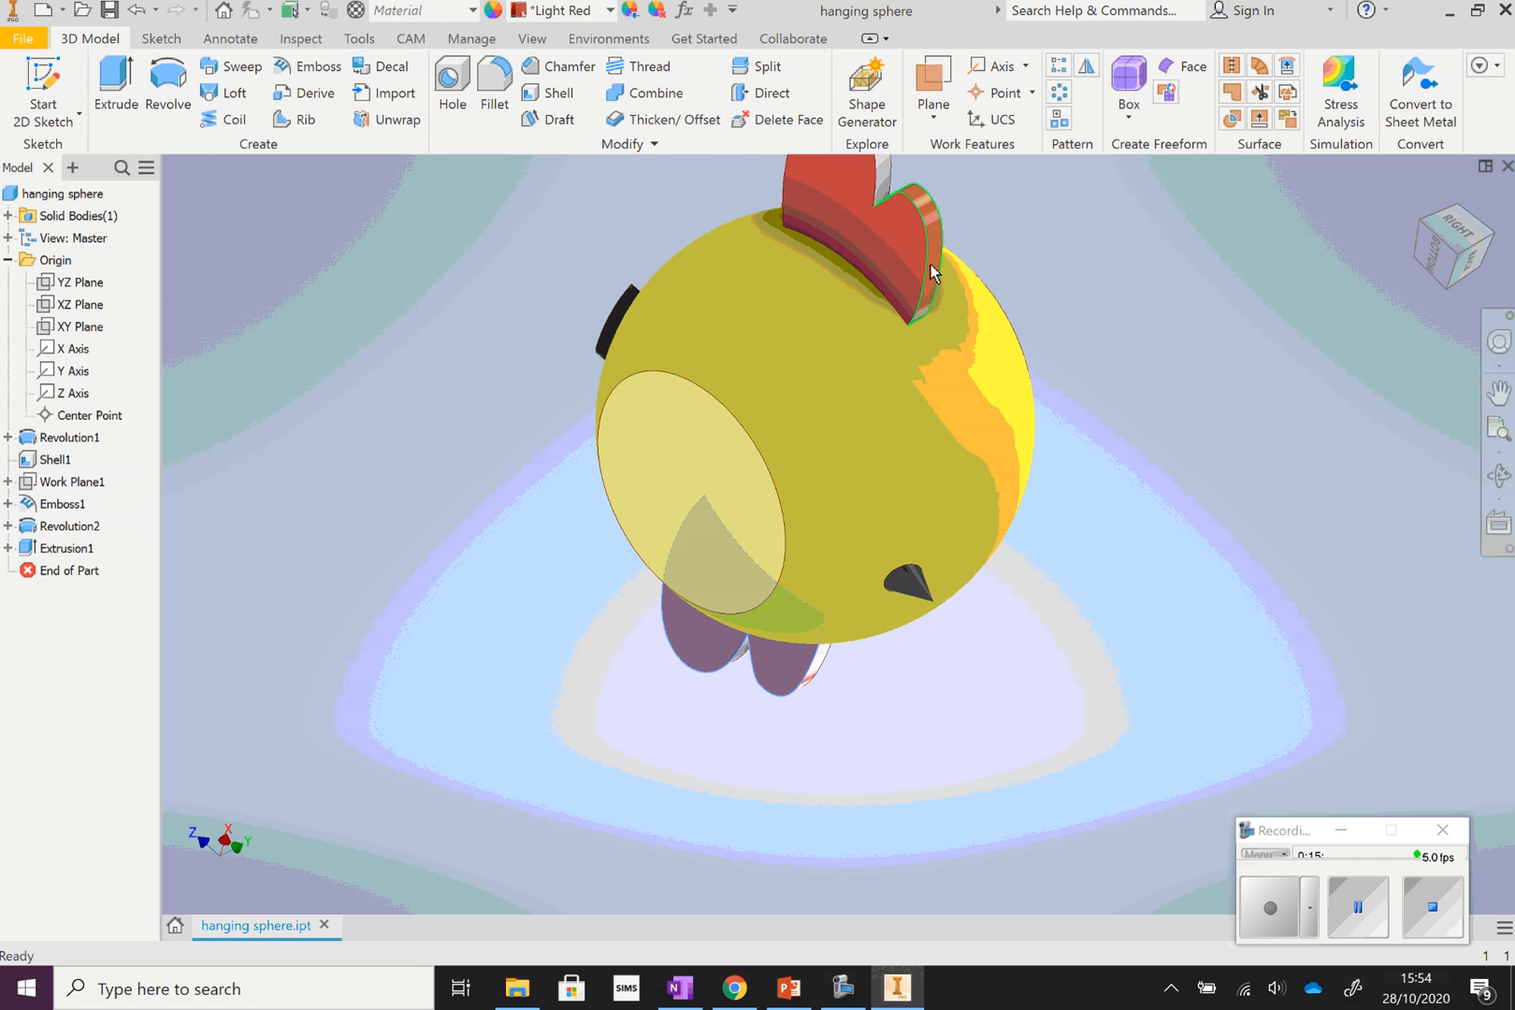
{"action": "left_click", "coordinate": [930, 246], "text": "ctrl"}
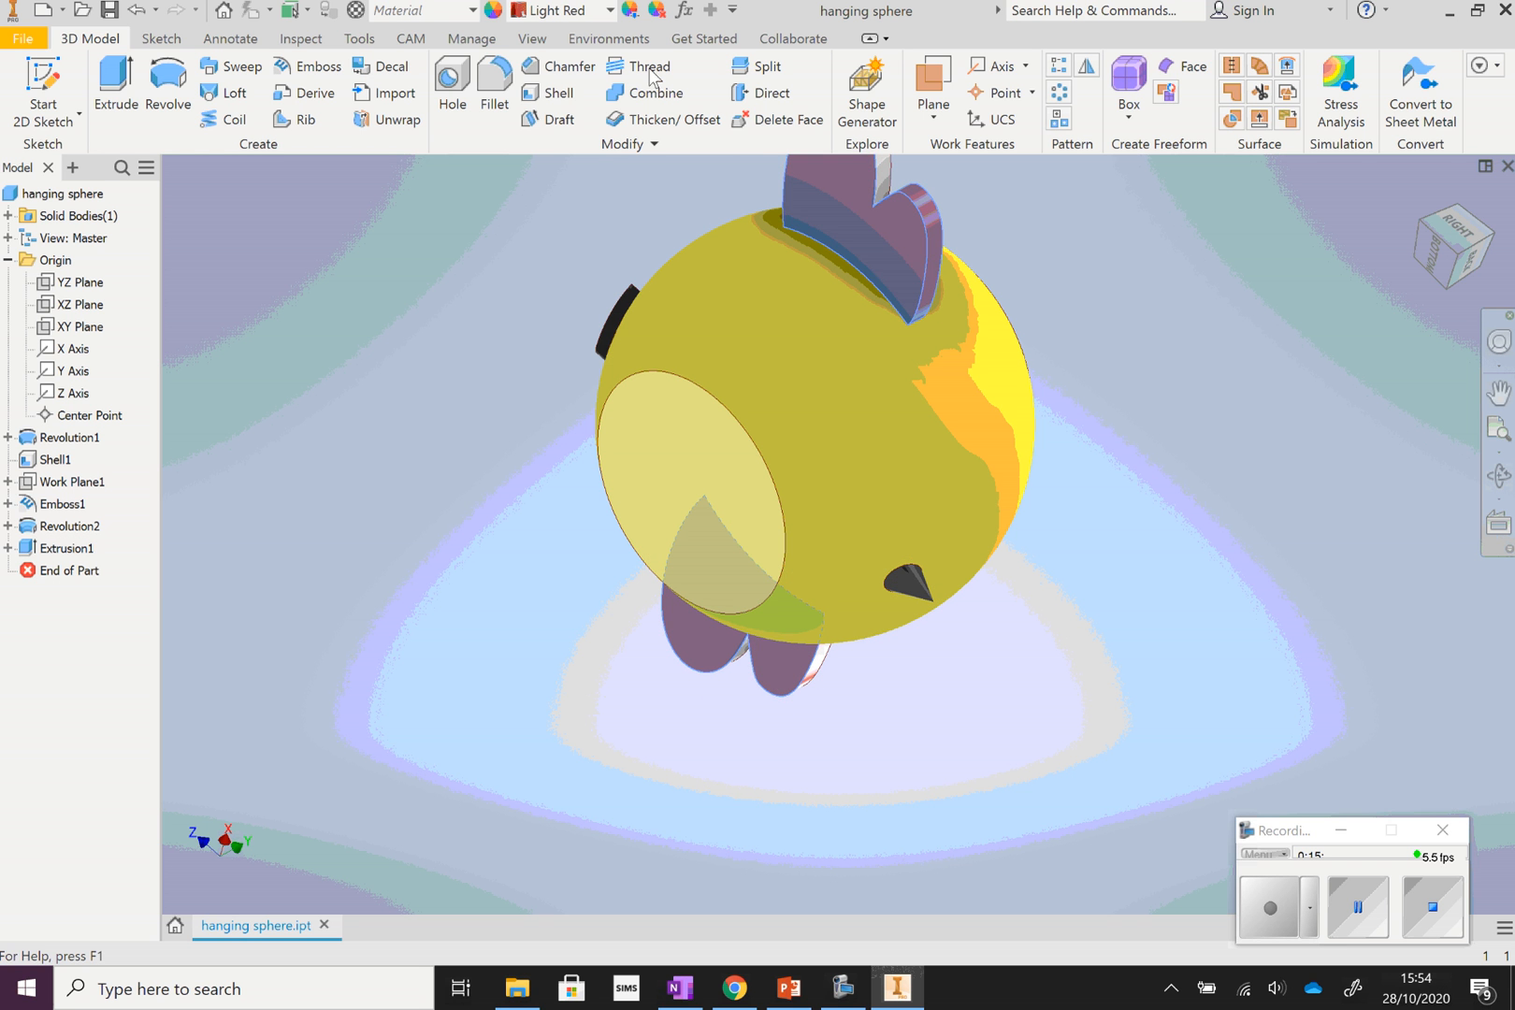
{"action": "left_click", "coordinate": [609, 10]}
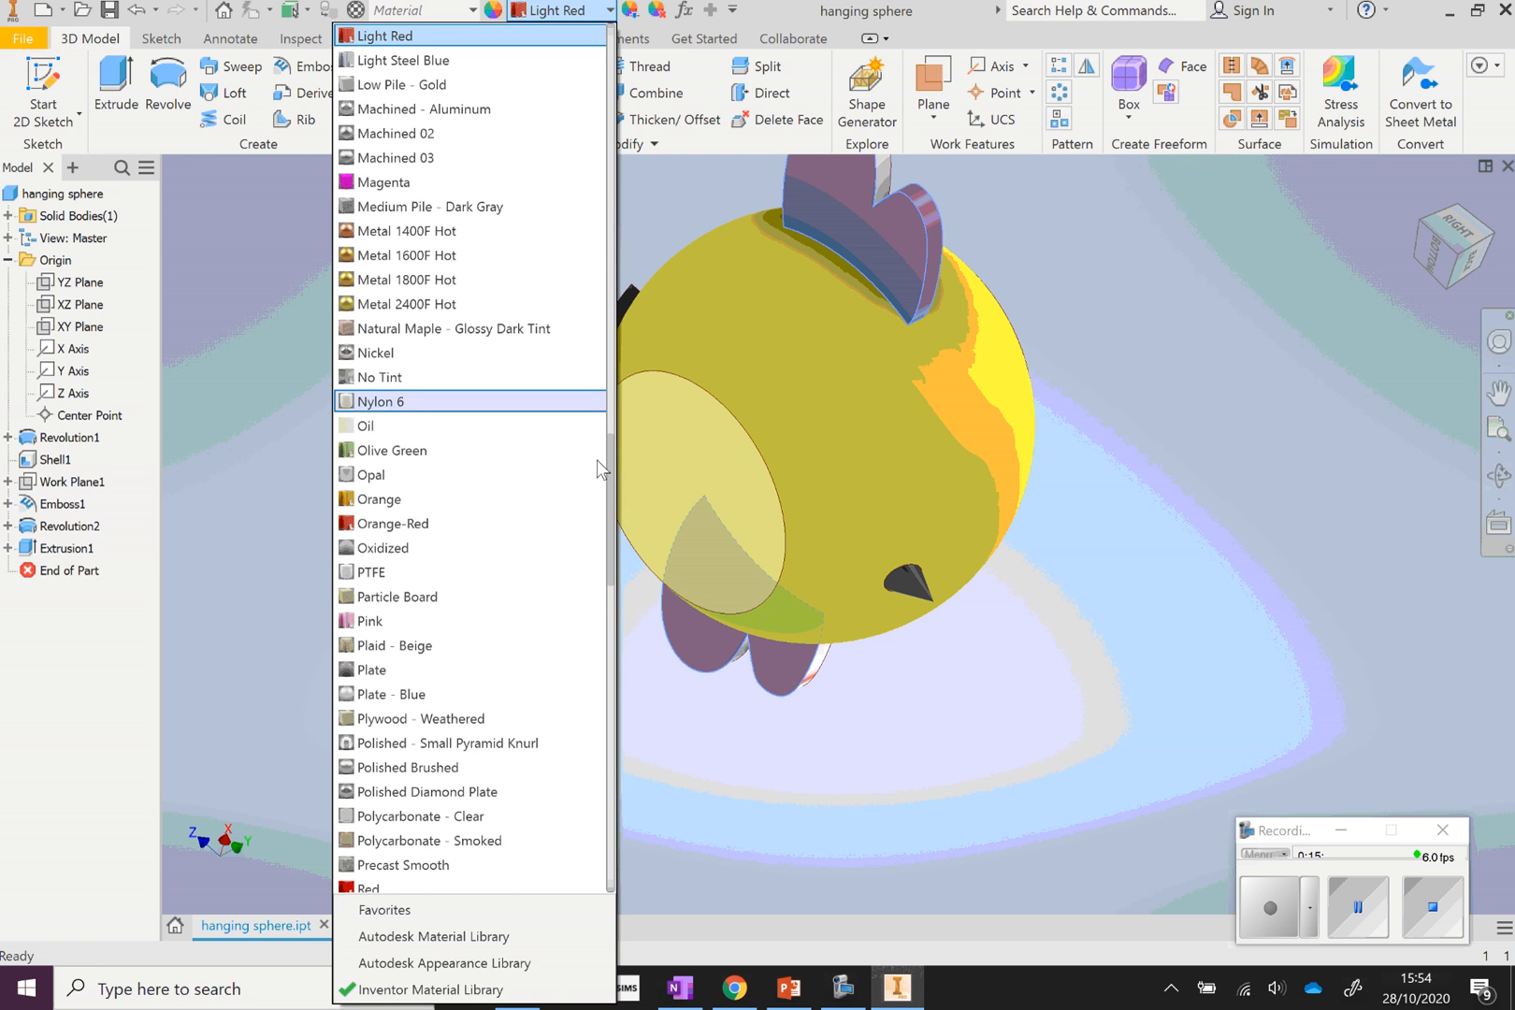
{"action": "scroll", "coordinate": [610, 683], "scroll_direction": "down", "scroll_amount": 5}
{"action": "scroll", "coordinate": [609, 748], "scroll_direction": "down", "scroll_amount": 15}
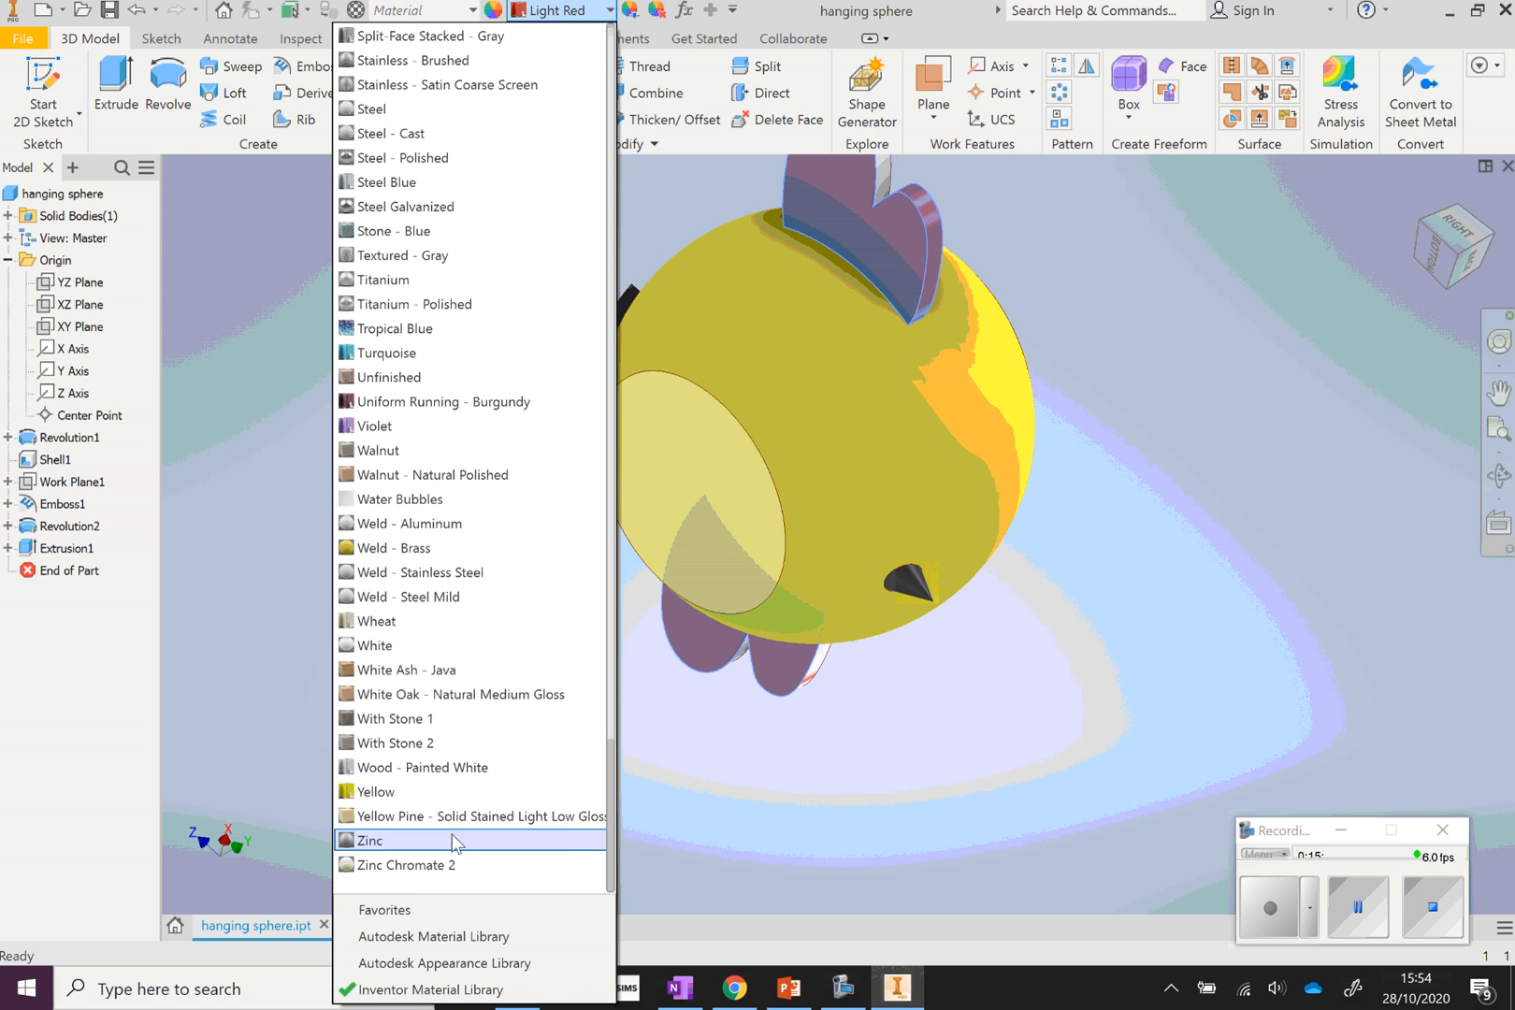
{"action": "left_click", "coordinate": [405, 669]}
{"action": "left_click", "coordinate": [1332, 604]}
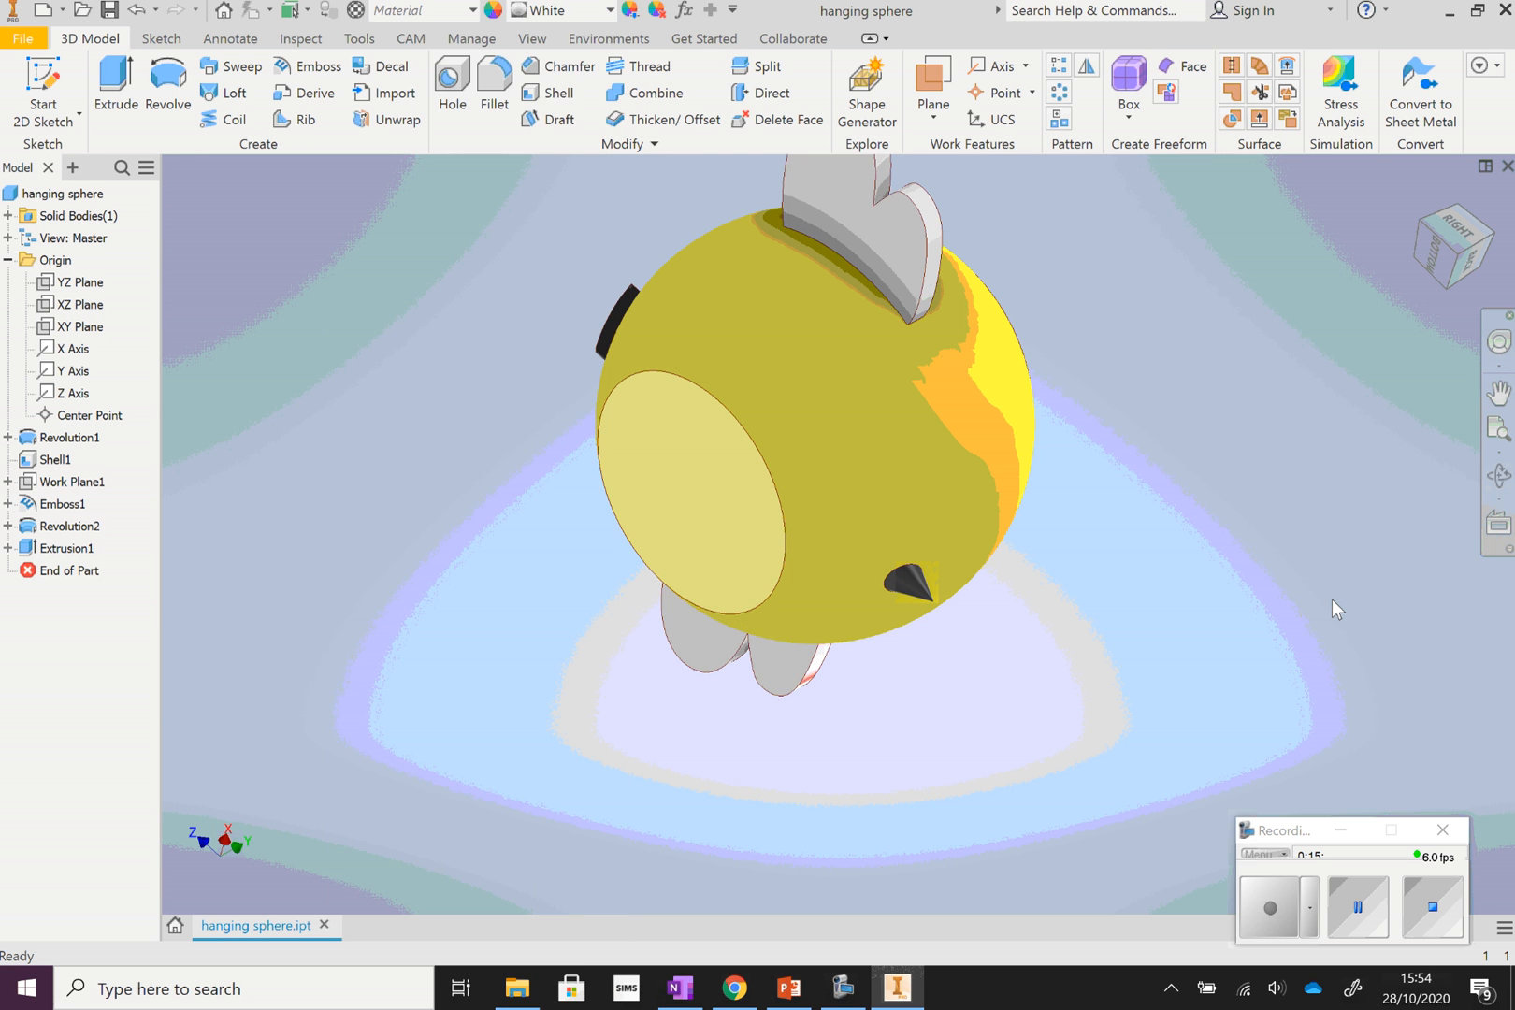
Apply the White appearance to the remaining red edge face of the wing on the sphere's left side
{"action": "left_click", "coordinate": [1496, 477]}
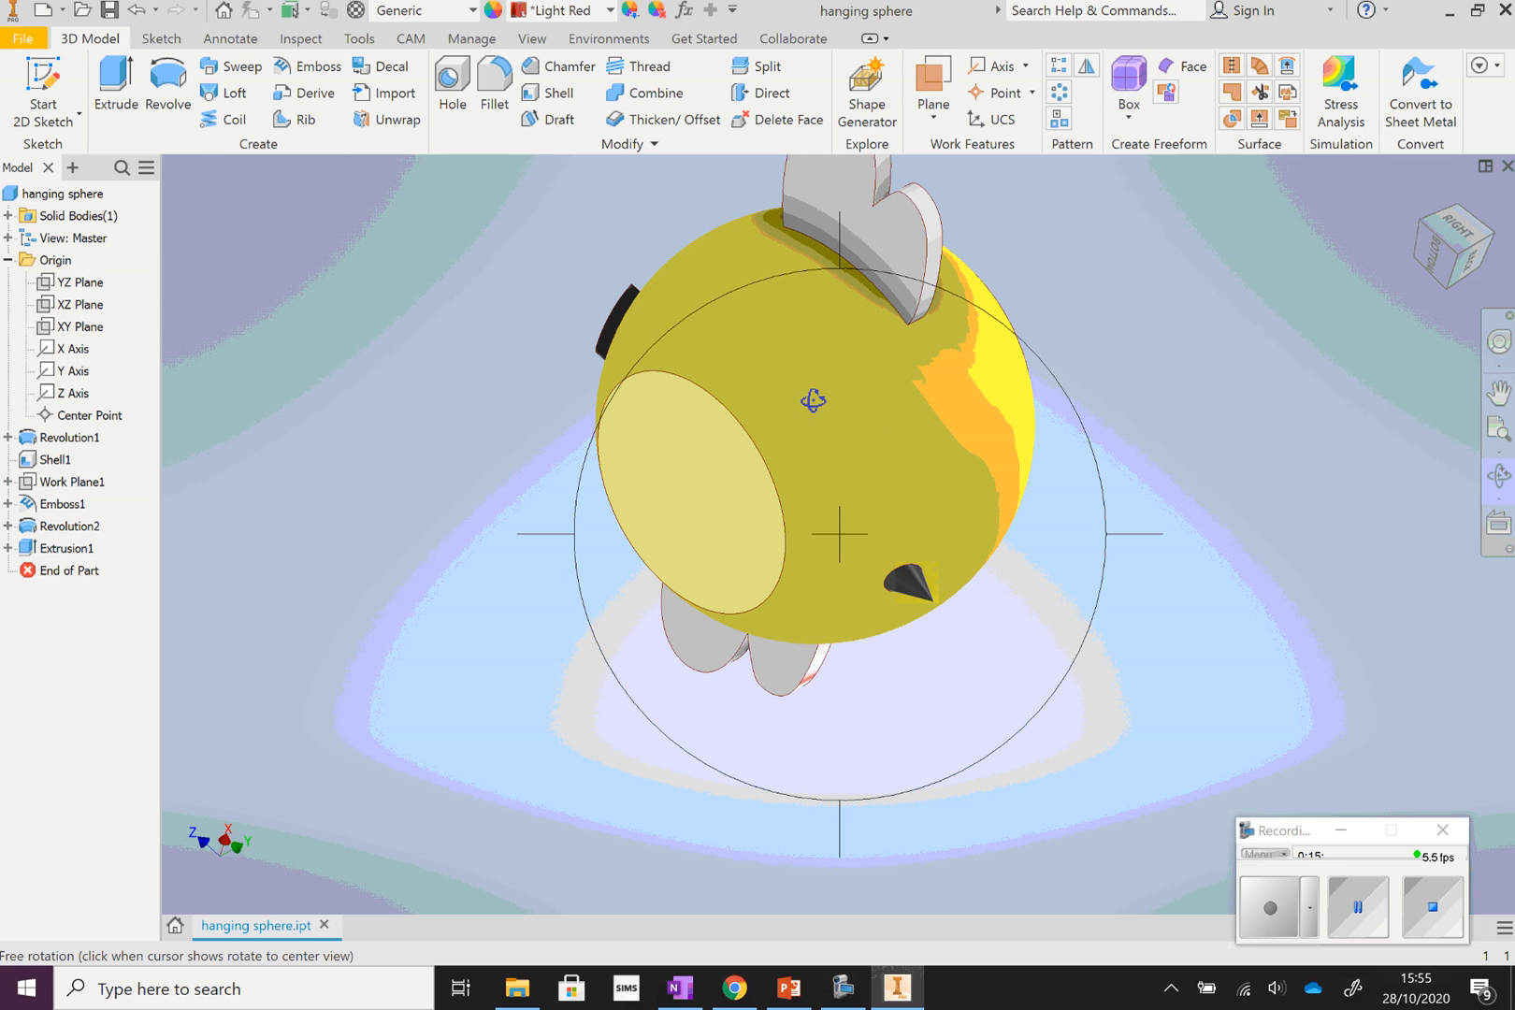
{"action": "left_click_drag", "start_coordinate": [811, 399], "coordinate": [943, 520]}
{"action": "right_click", "coordinate": [1135, 322]}
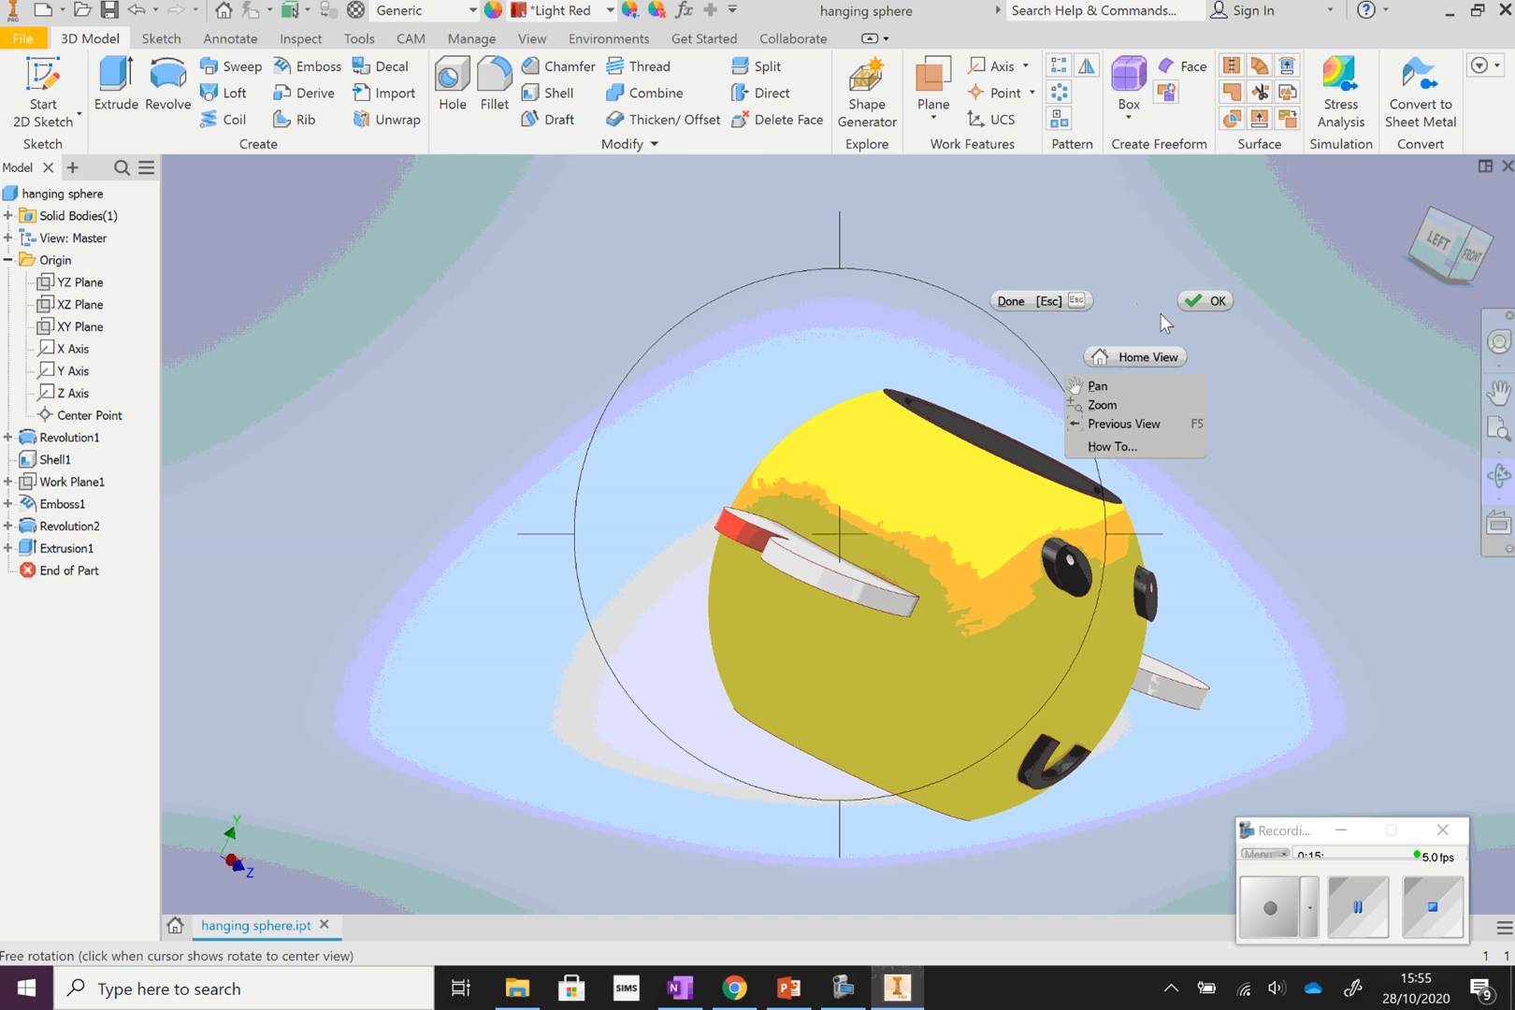
{"action": "left_click", "coordinate": [1206, 302]}
{"action": "left_click", "coordinate": [731, 527]}
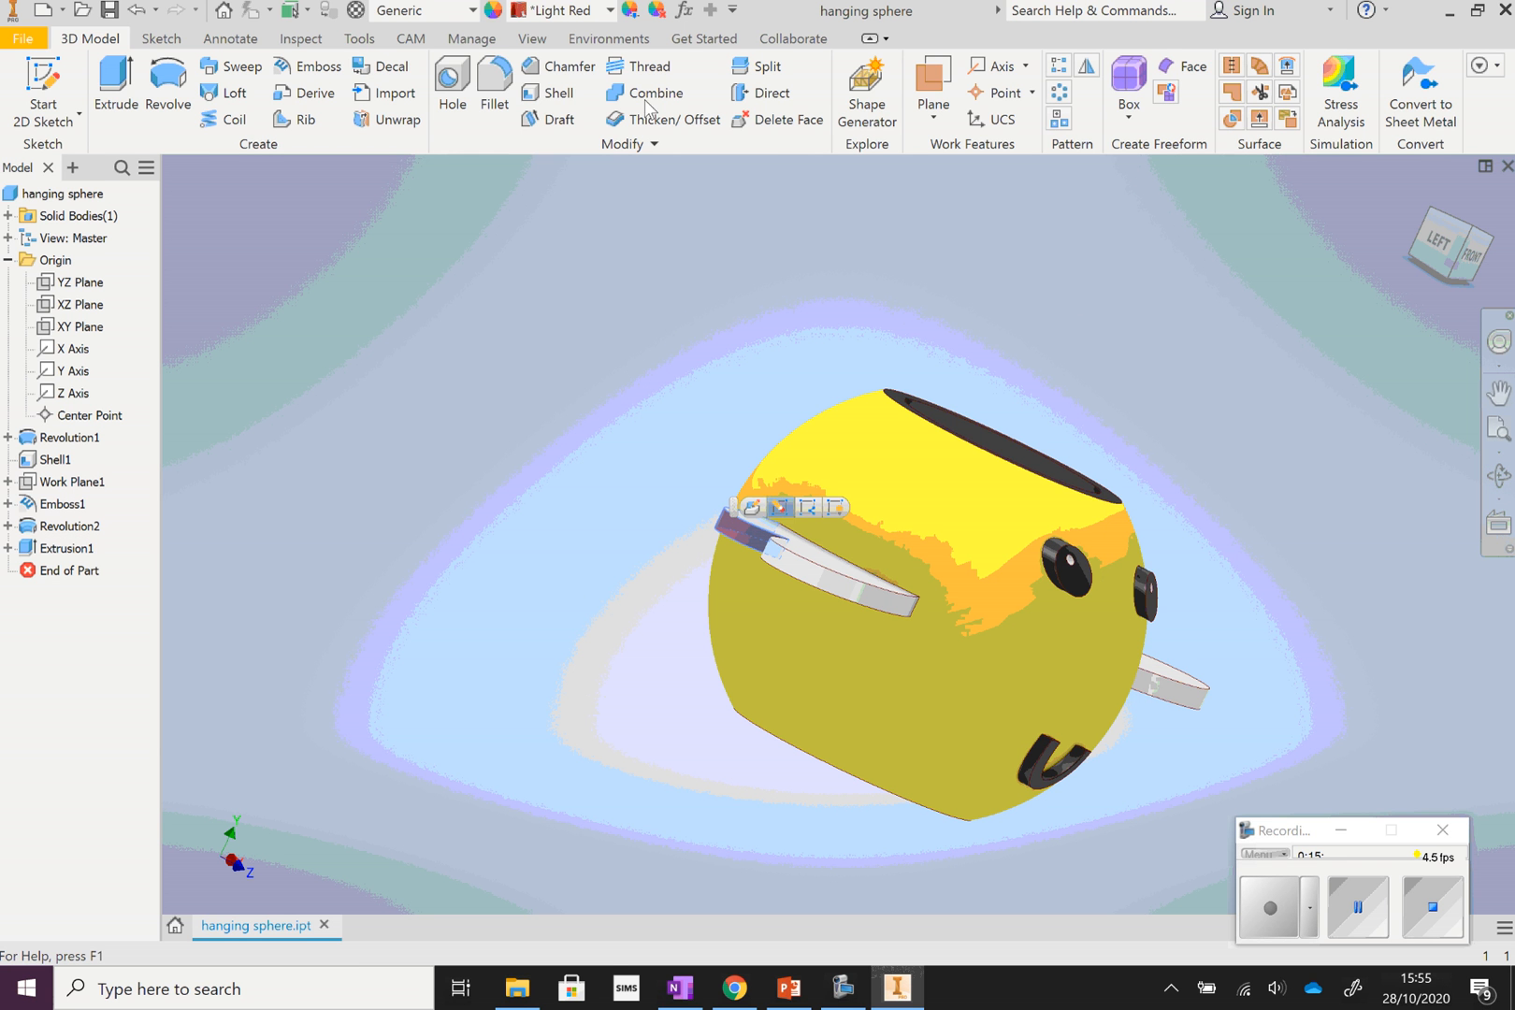
{"action": "left_click", "coordinate": [609, 10]}
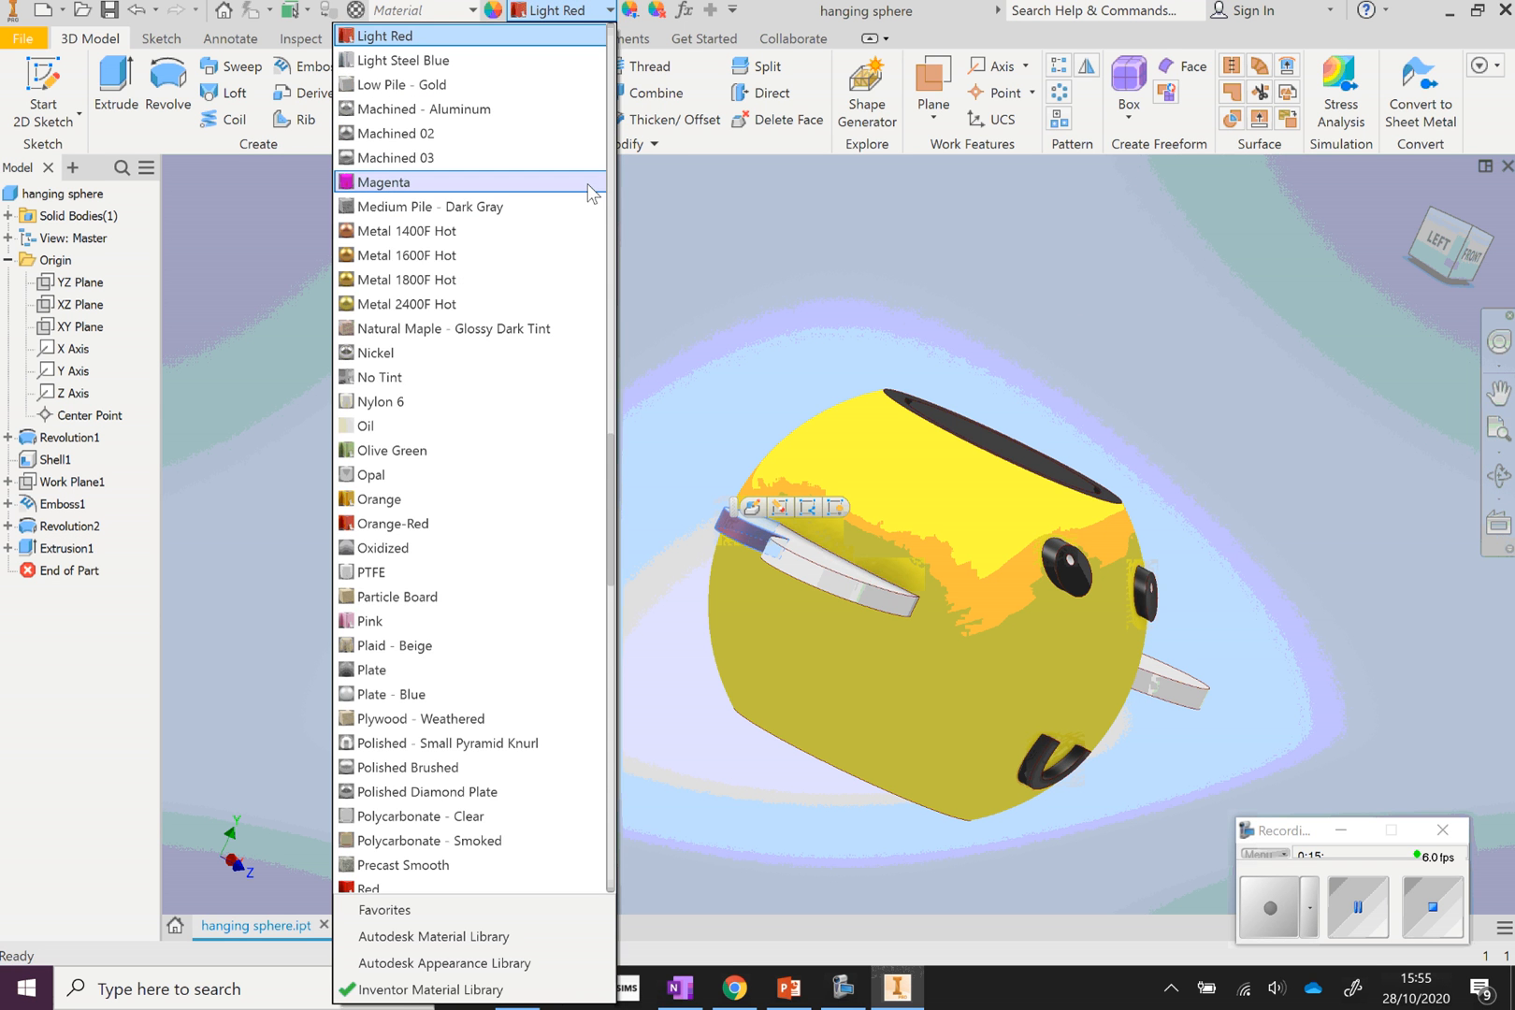
{"action": "left_click_drag", "start_coordinate": [609, 478], "coordinate": [613, 816]}
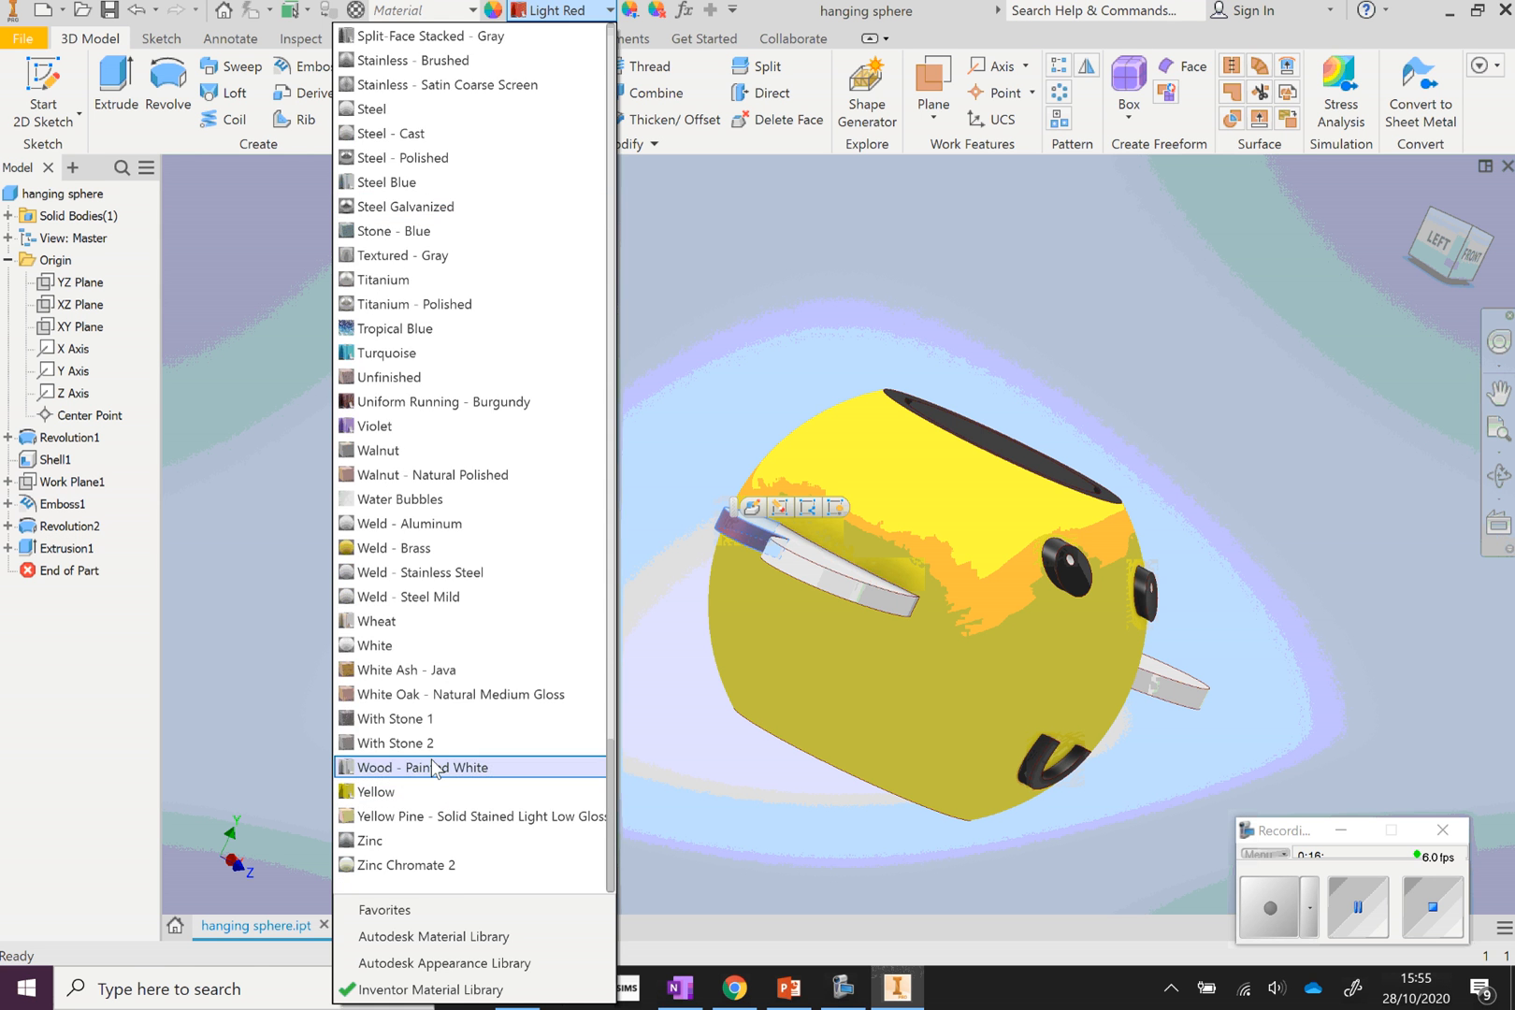
{"action": "left_click", "coordinate": [423, 646]}
{"action": "left_click", "coordinate": [579, 610]}
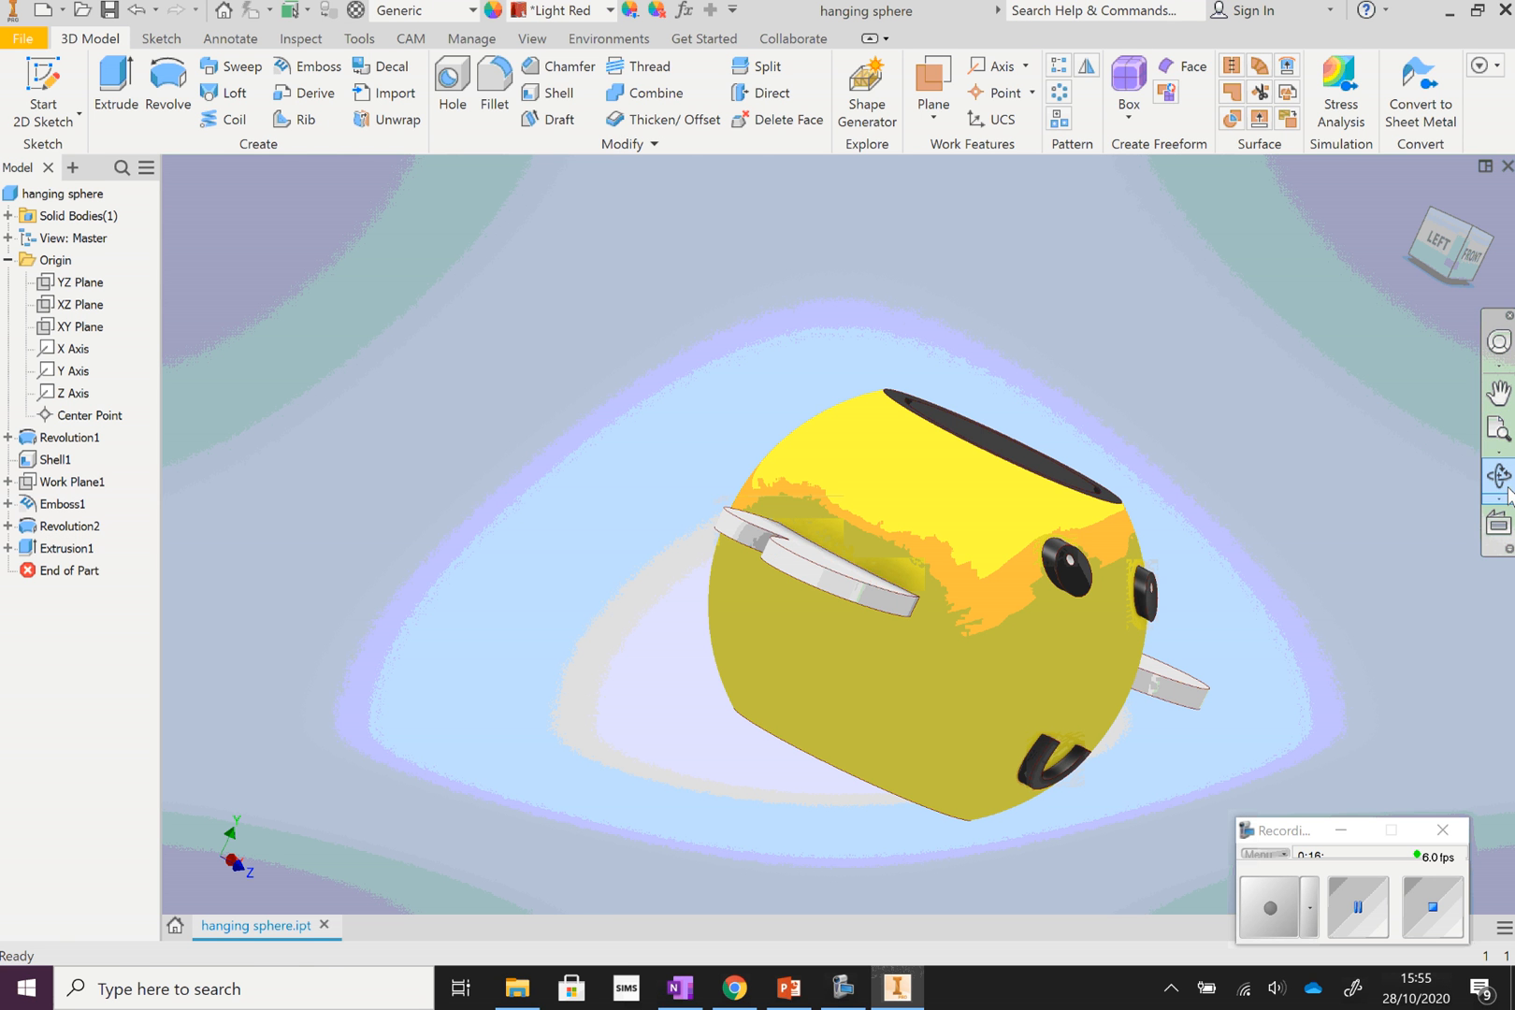
Fillet the upper outer edges of all four wing lobes with a 2 mm radius
{"action": "left_click_drag", "start_coordinate": [1301, 520], "coordinate": [1009, 665]}
{"action": "right_click", "coordinate": [550, 265]}
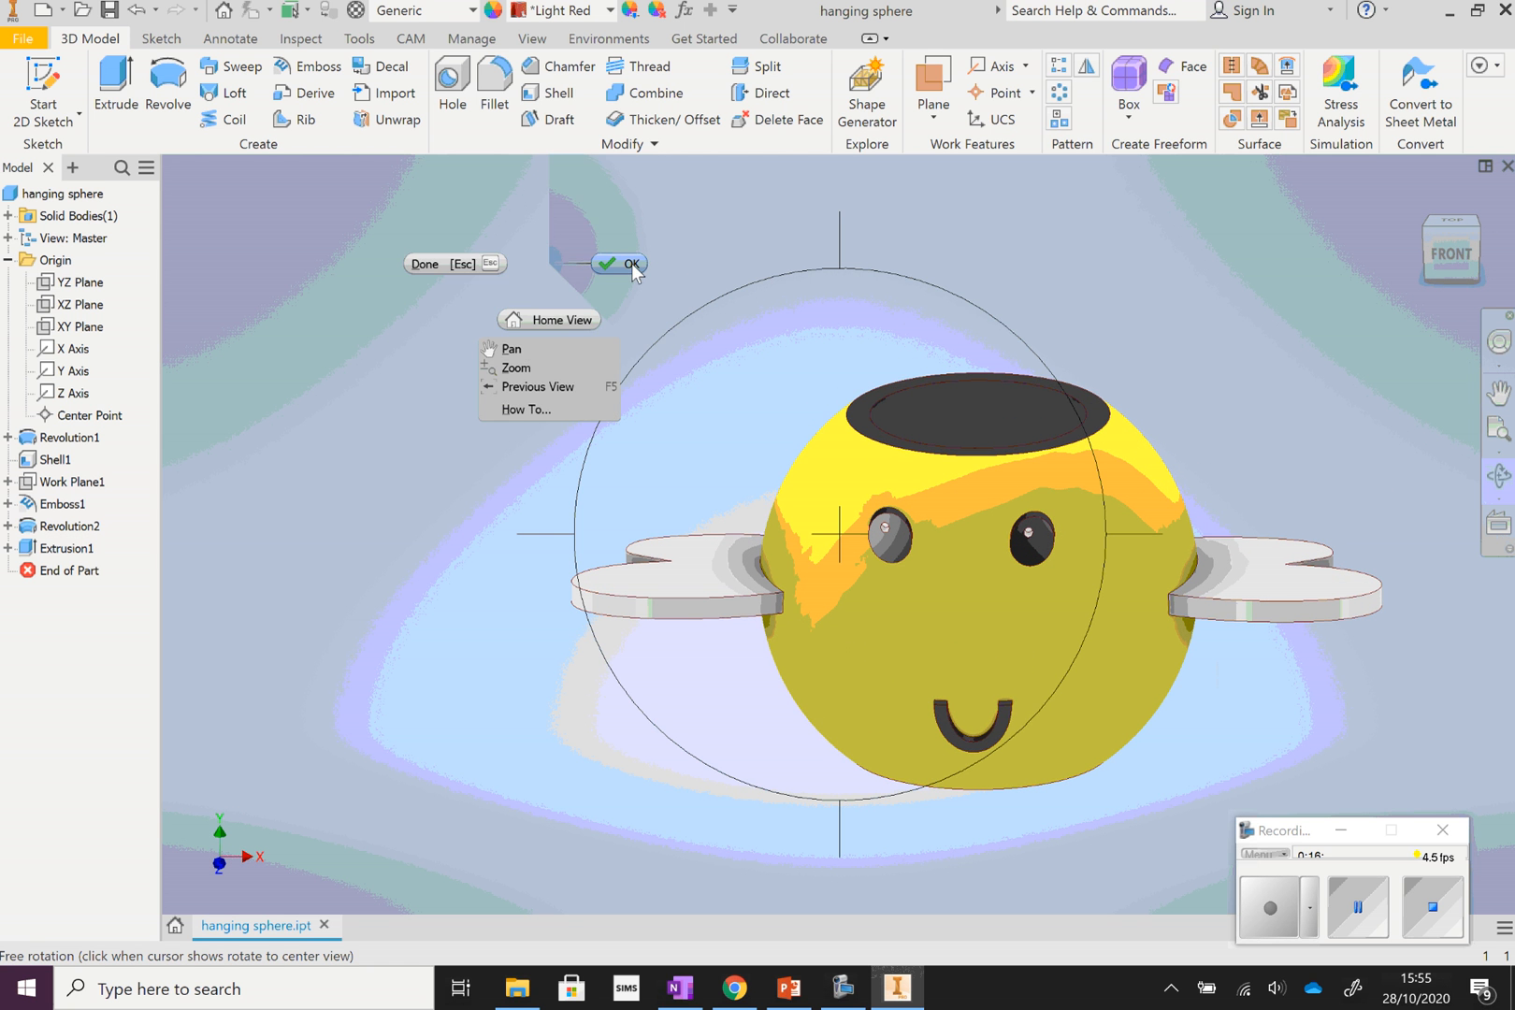
{"action": "left_click", "coordinate": [630, 265]}
{"action": "left_click", "coordinate": [495, 89]}
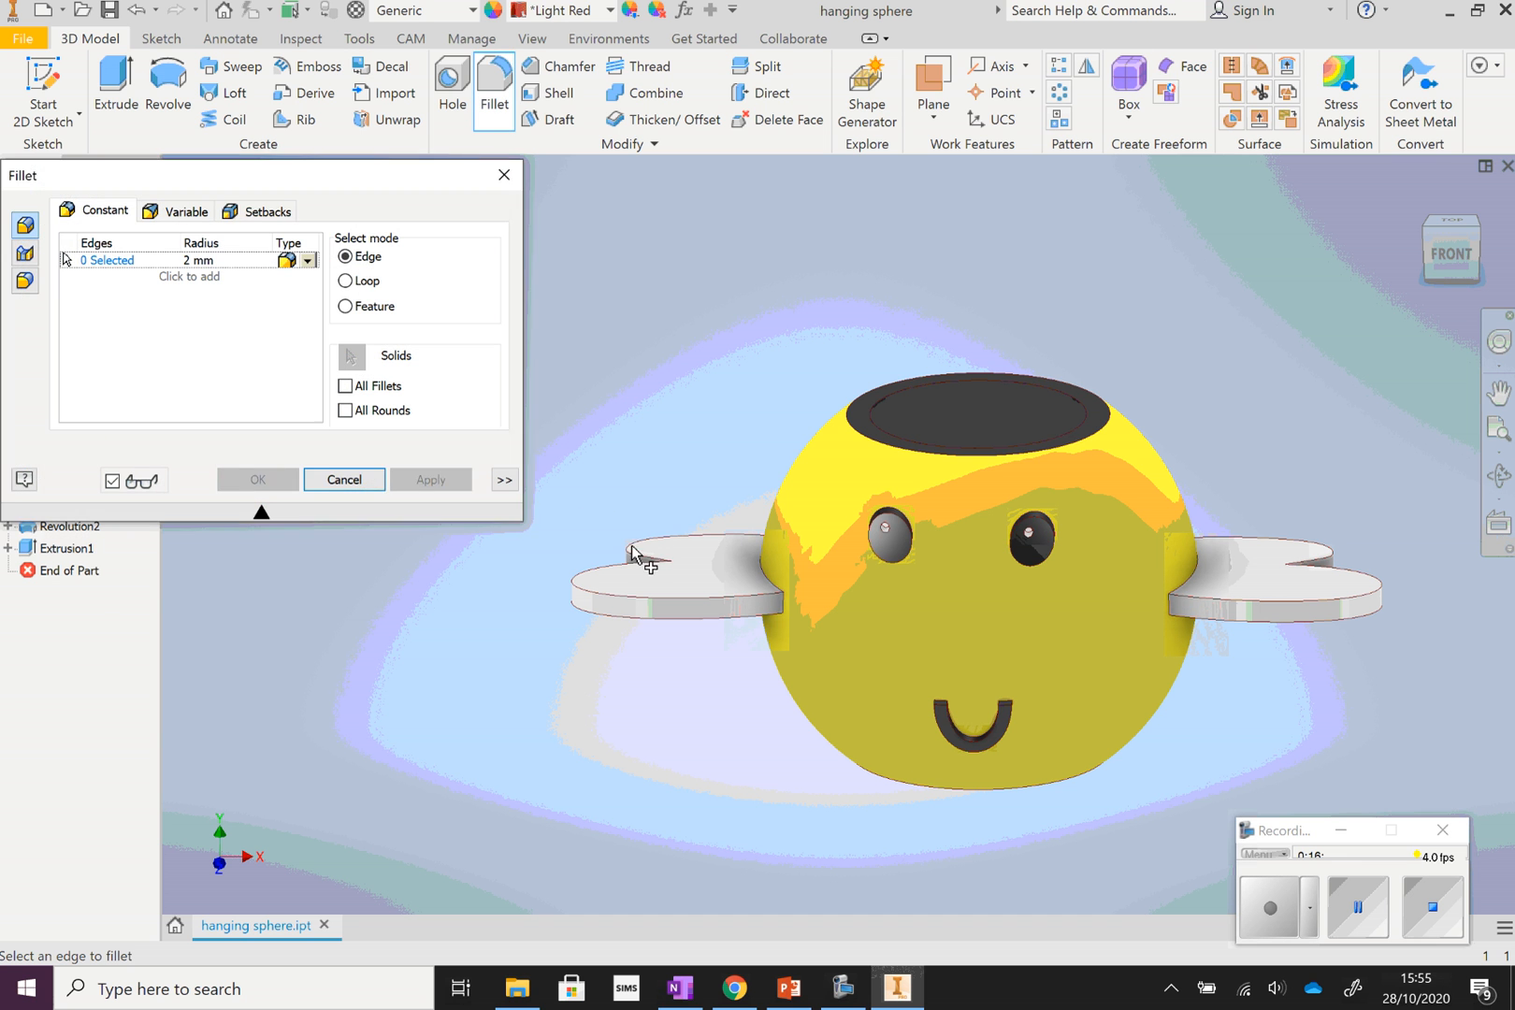
{"action": "left_click", "coordinate": [632, 555]}
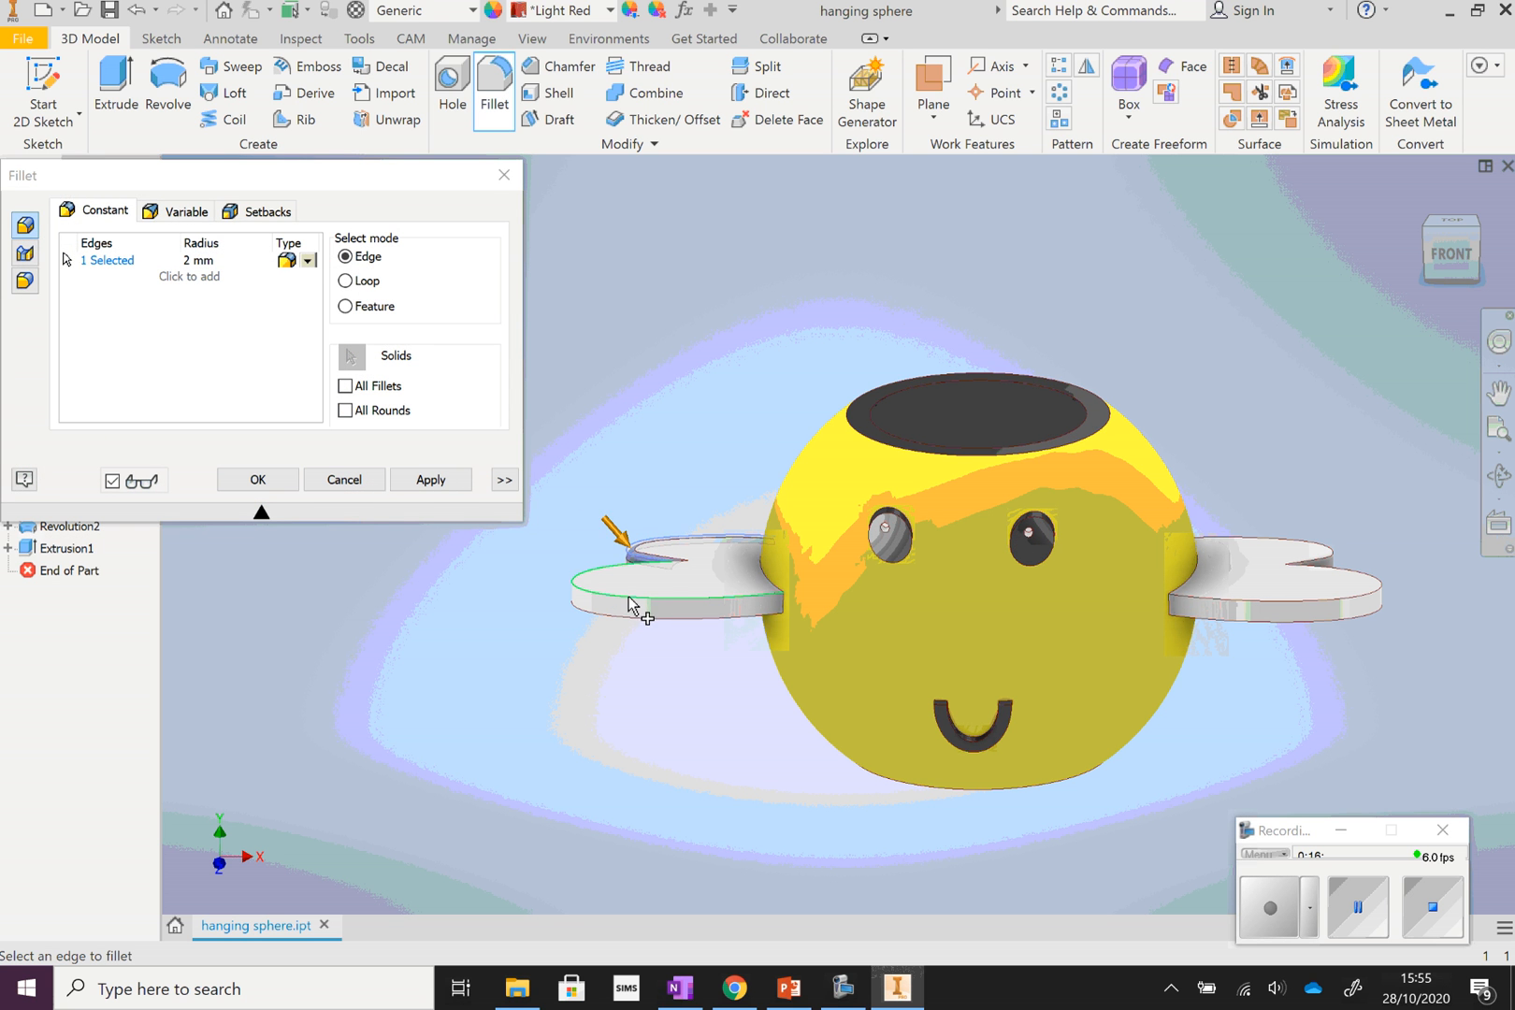
{"action": "left_click", "coordinate": [636, 608]}
{"action": "left_click", "coordinate": [1344, 597]}
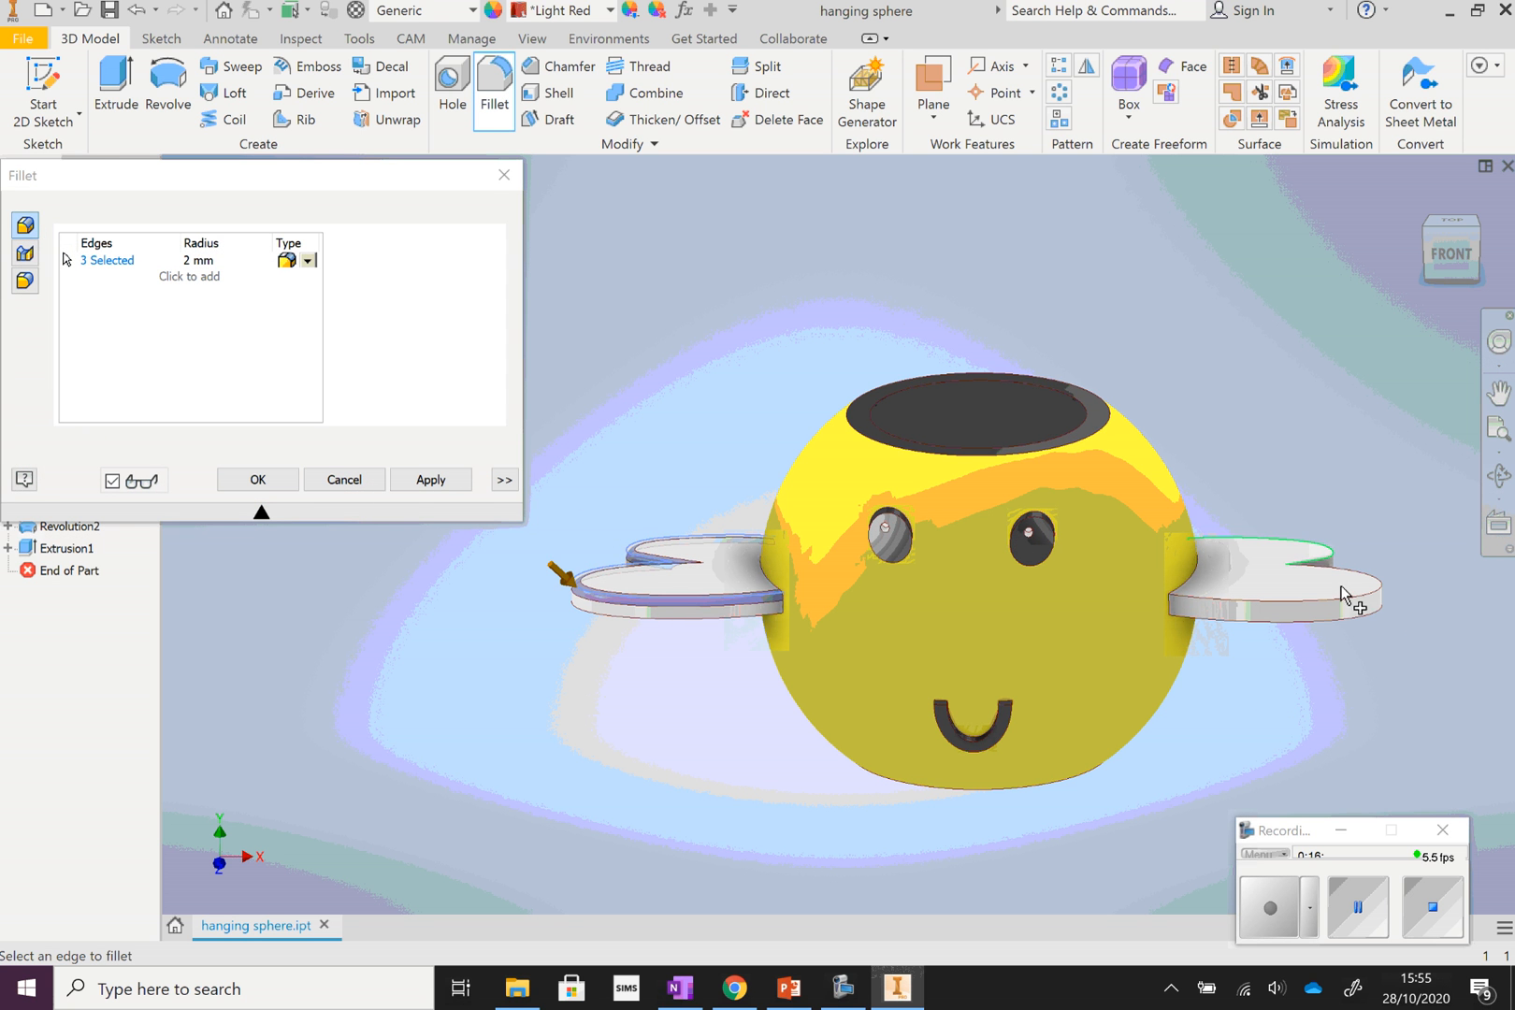
{"action": "left_click", "coordinate": [1361, 606]}
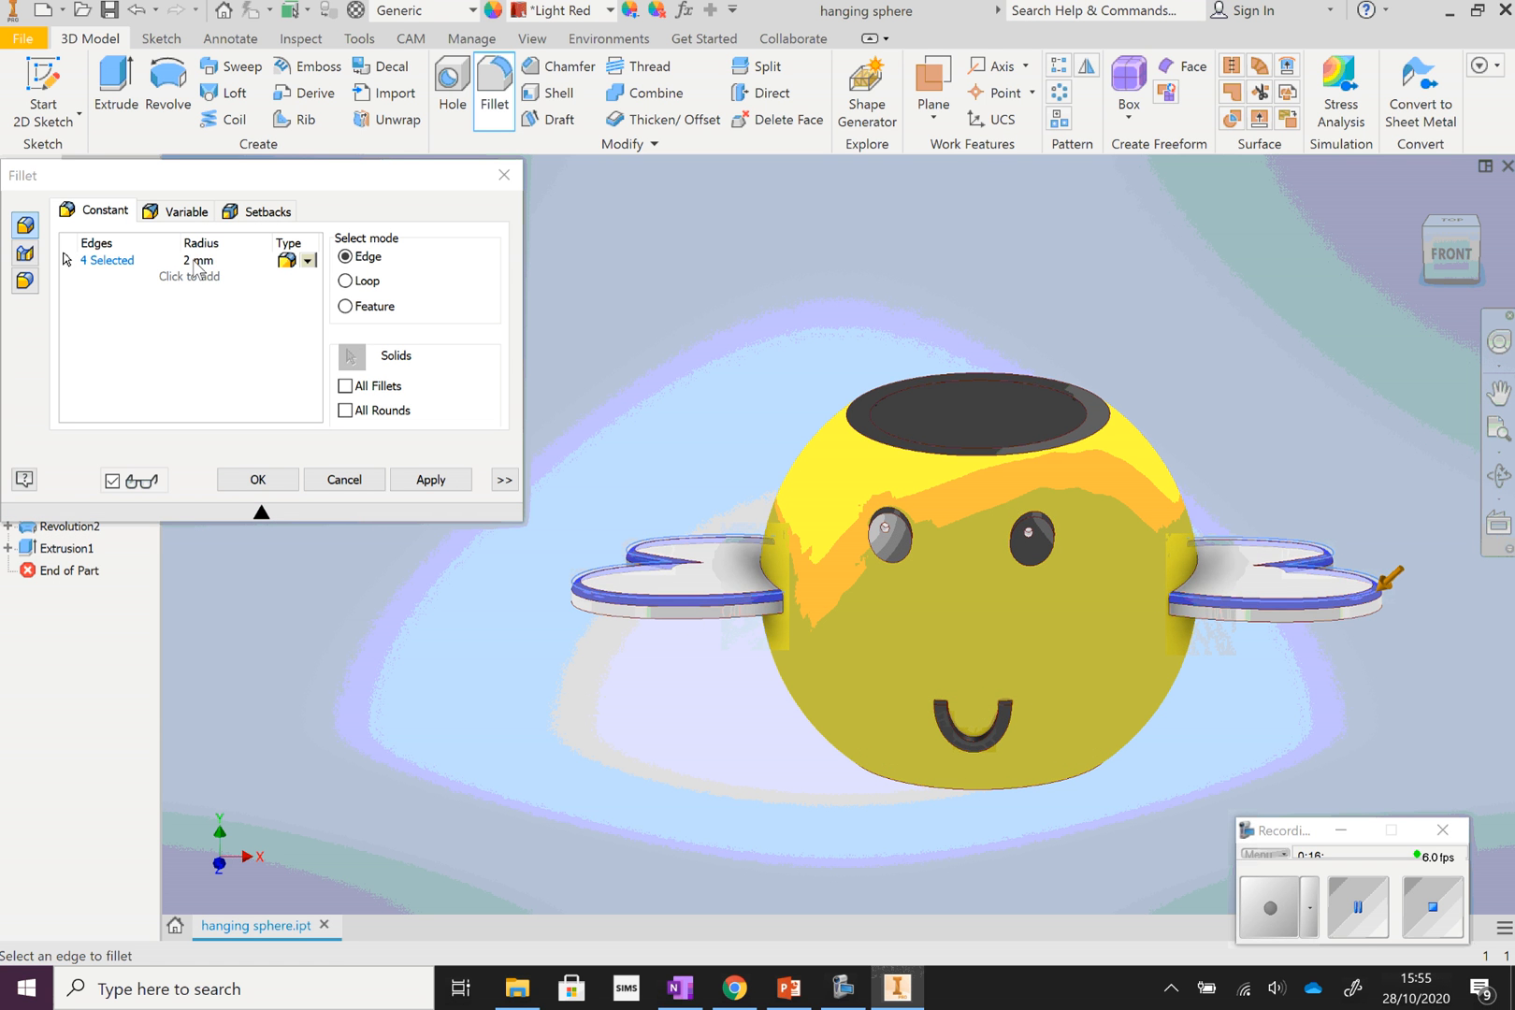
{"action": "left_click", "coordinate": [407, 478]}
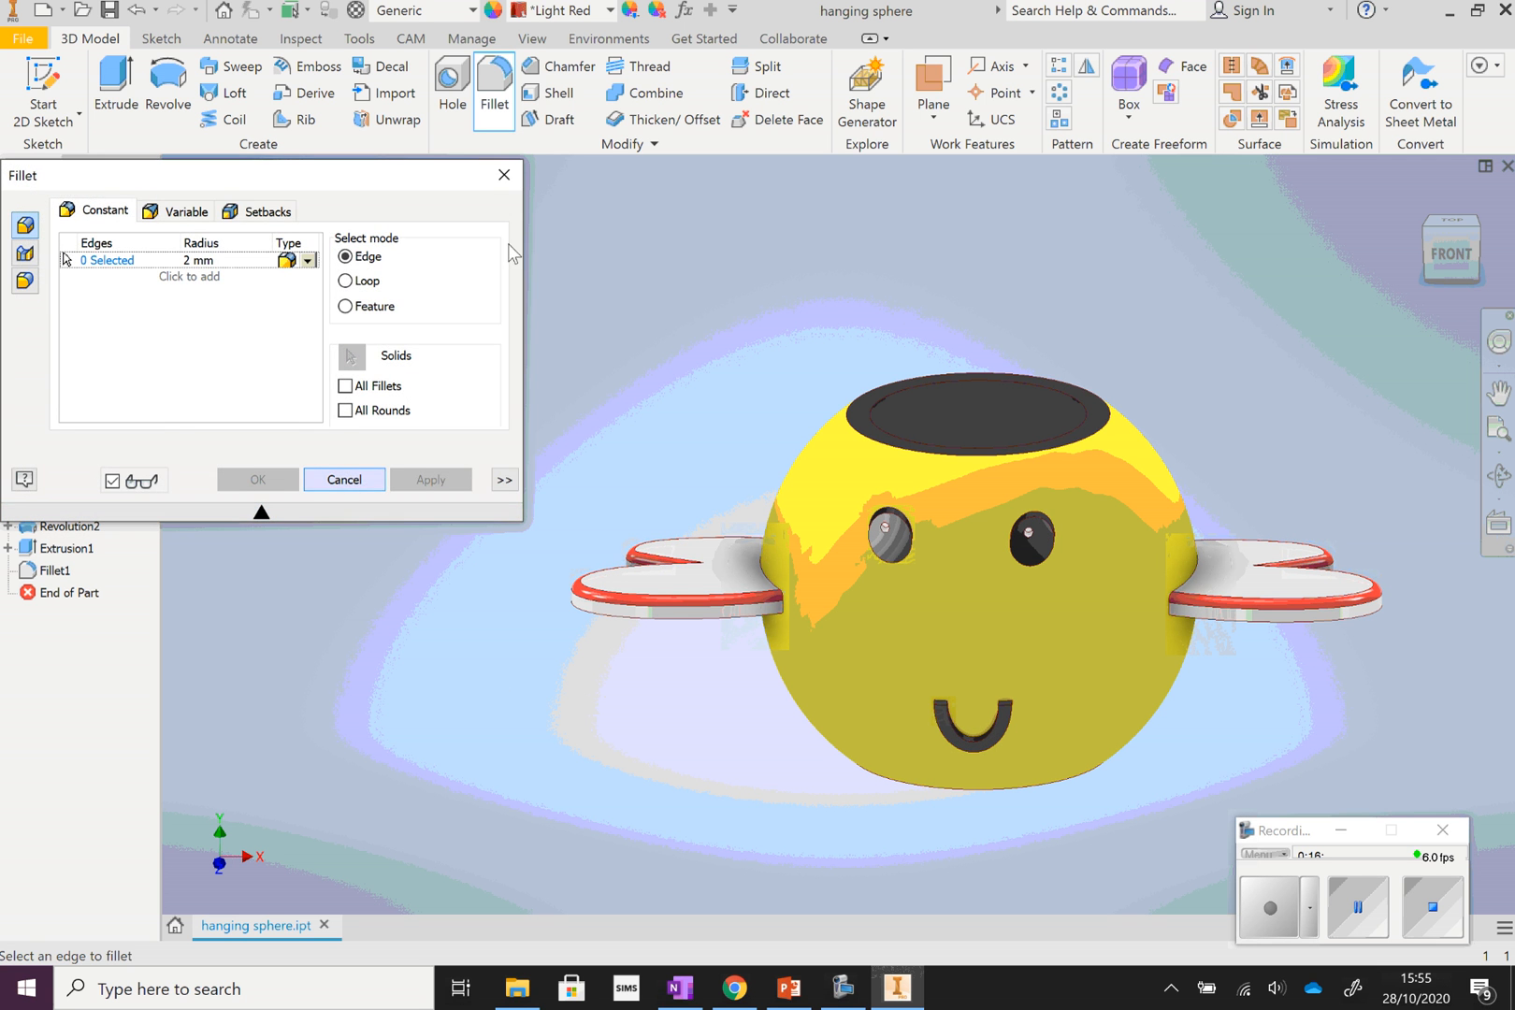
{"action": "left_click", "coordinate": [504, 174]}
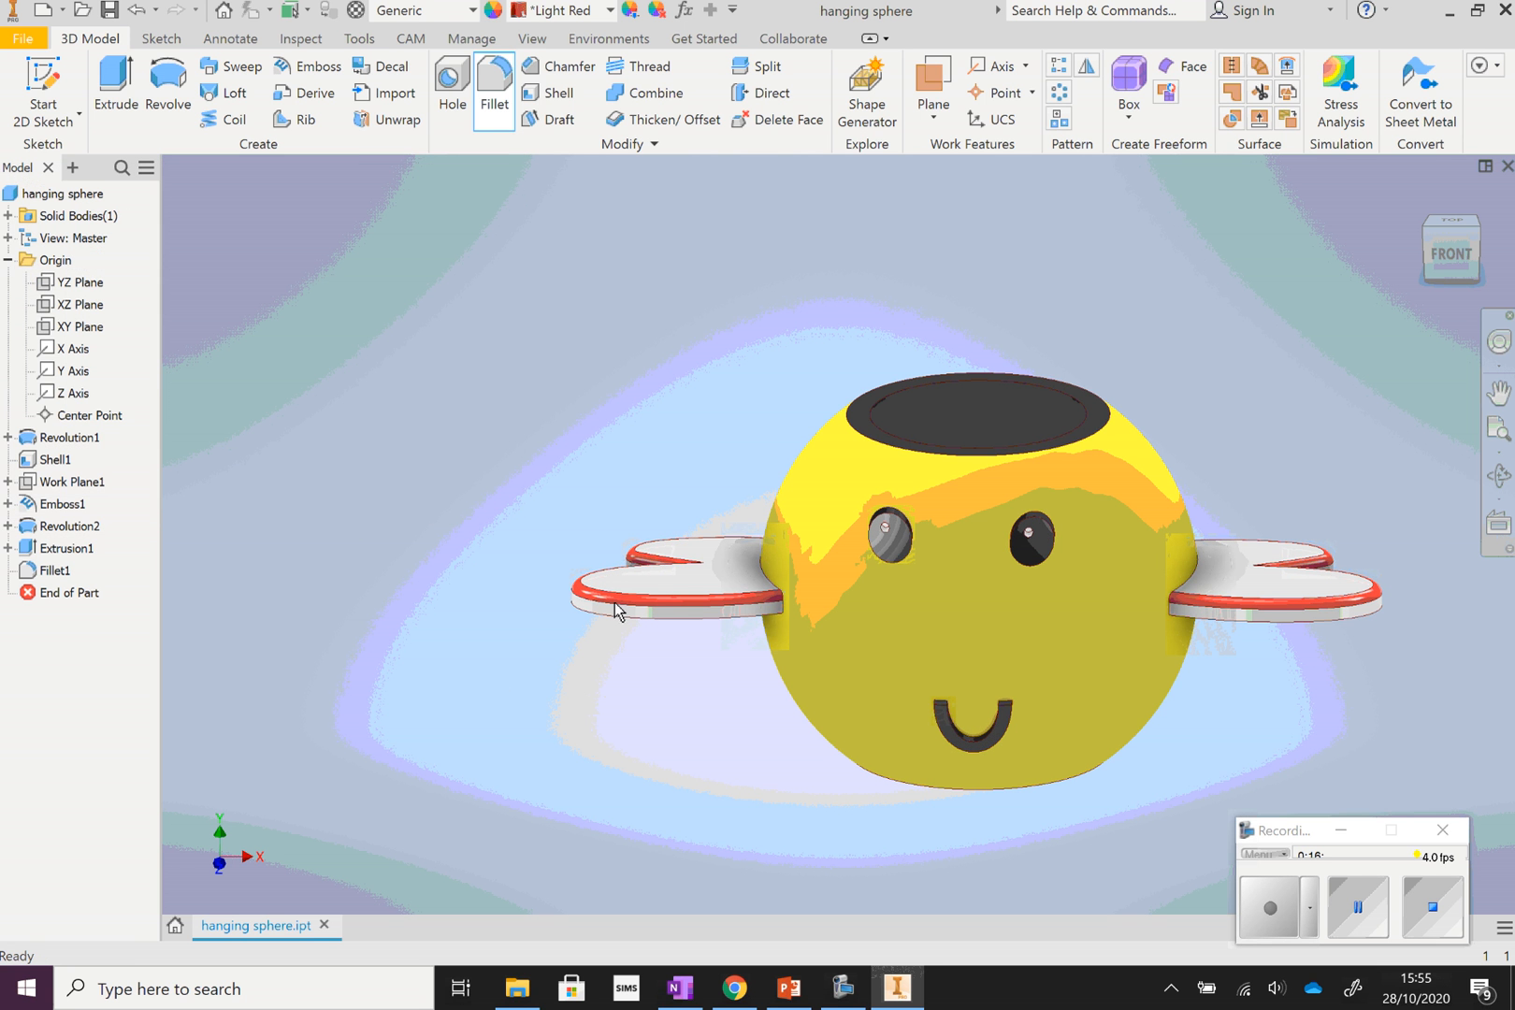
Apply the White appearance to the red fillet faces on both wings
{"action": "left_click", "coordinate": [642, 563]}
{"action": "left_click", "coordinate": [722, 602]}
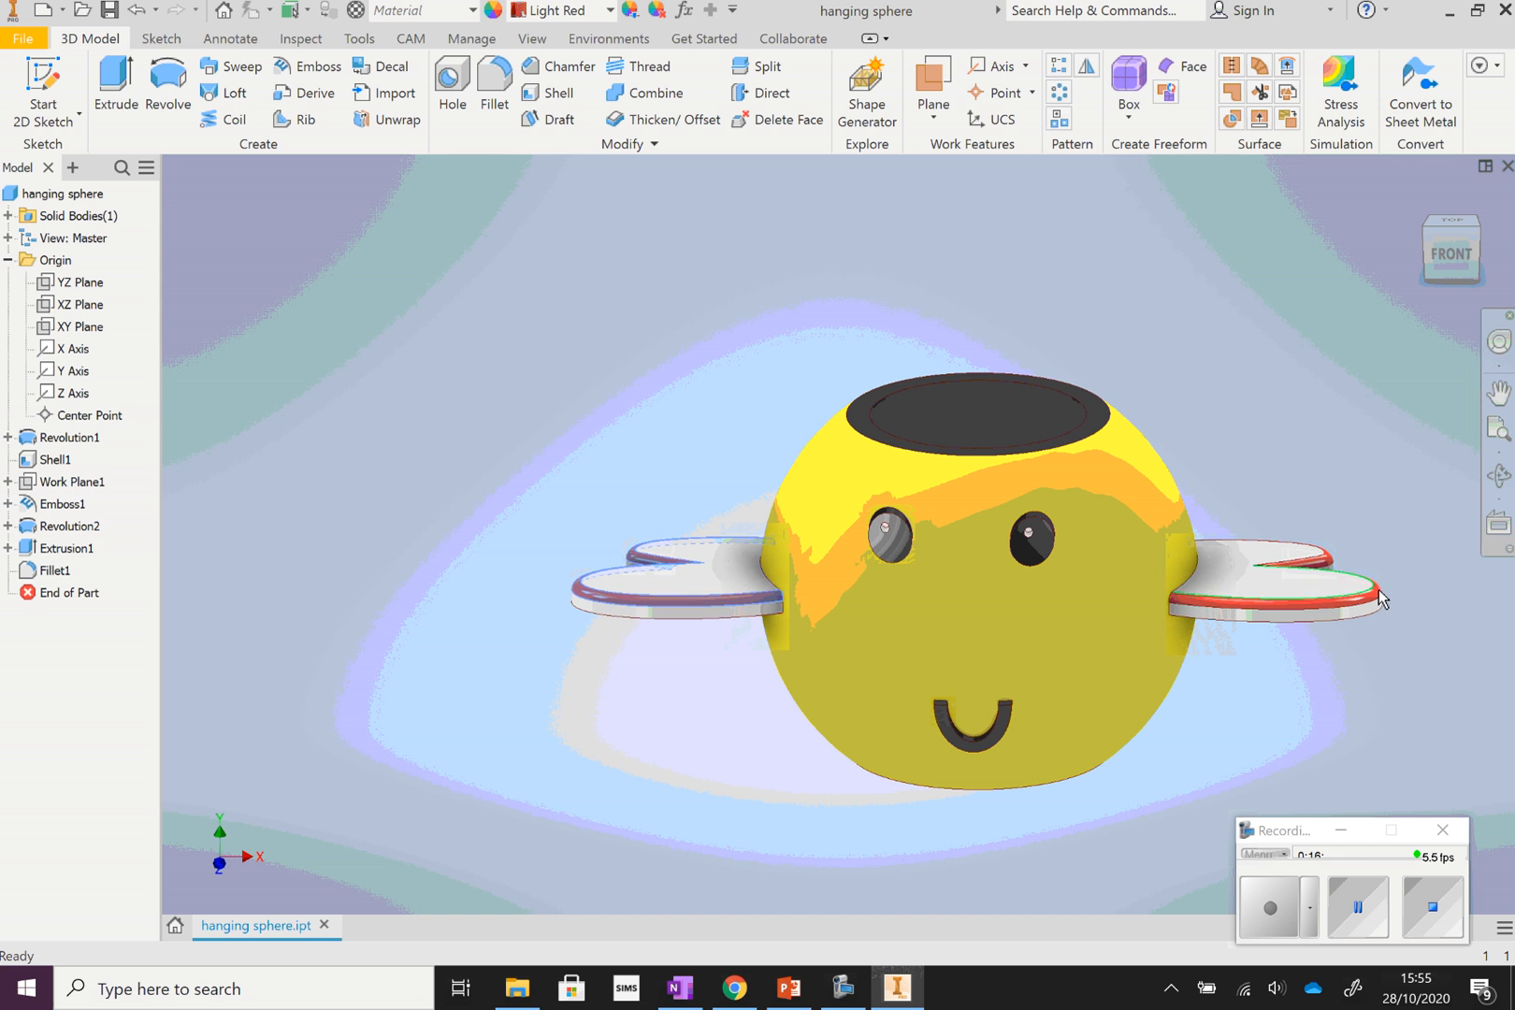
{"action": "left_click", "coordinate": [1339, 601]}
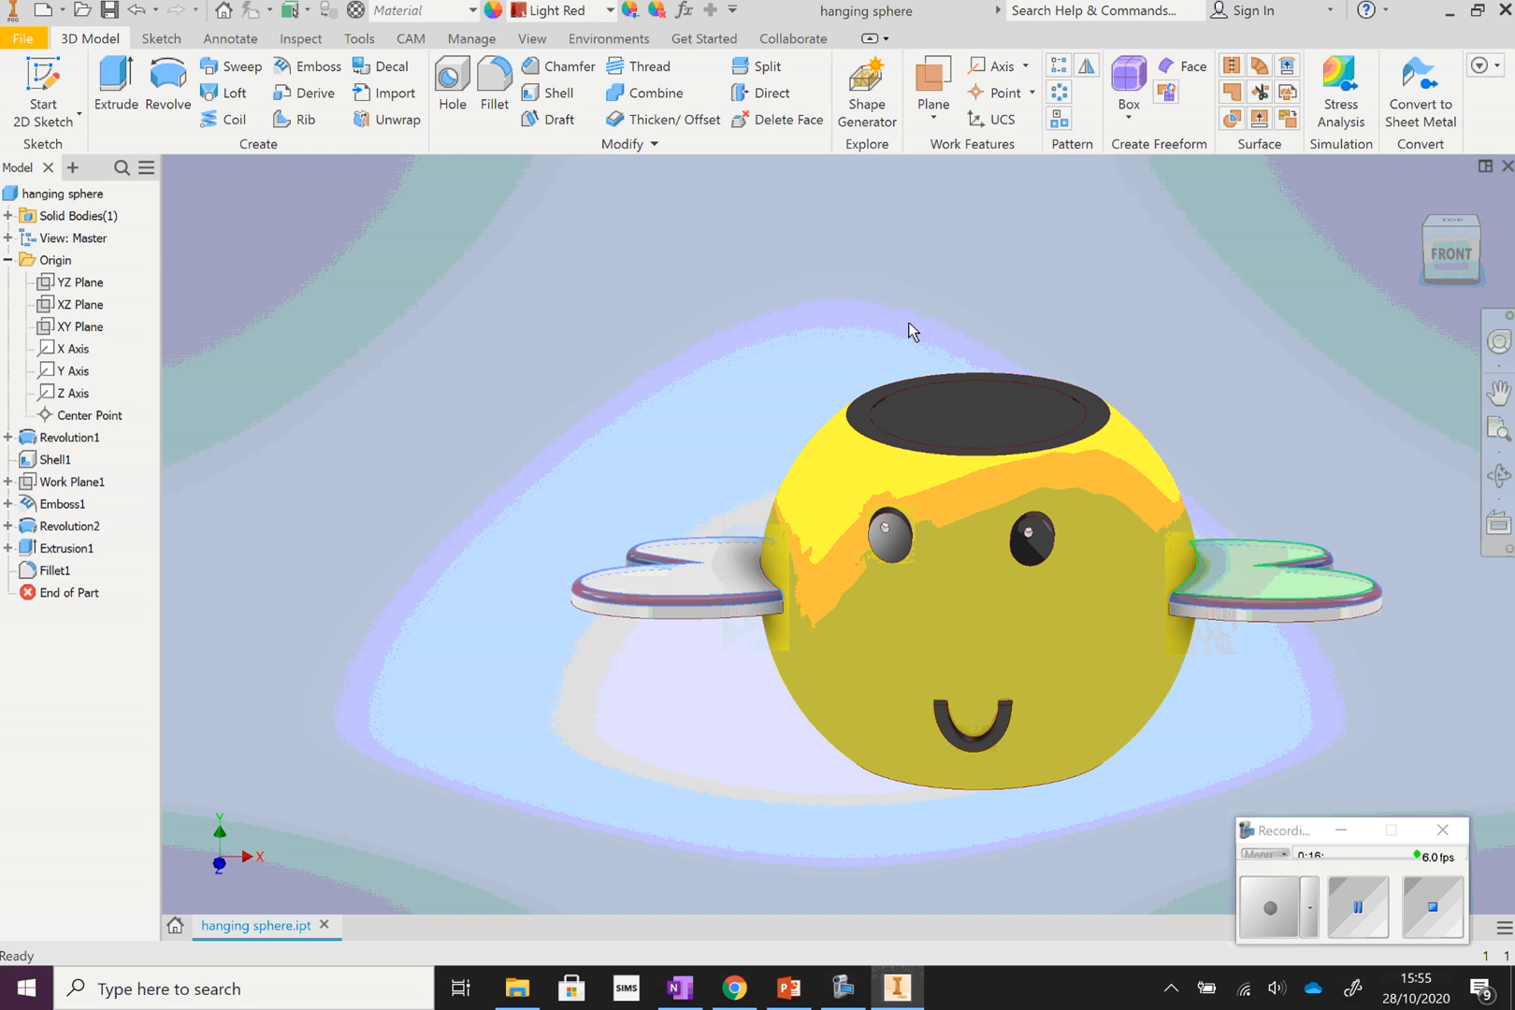
{"action": "left_click", "coordinate": [608, 11]}
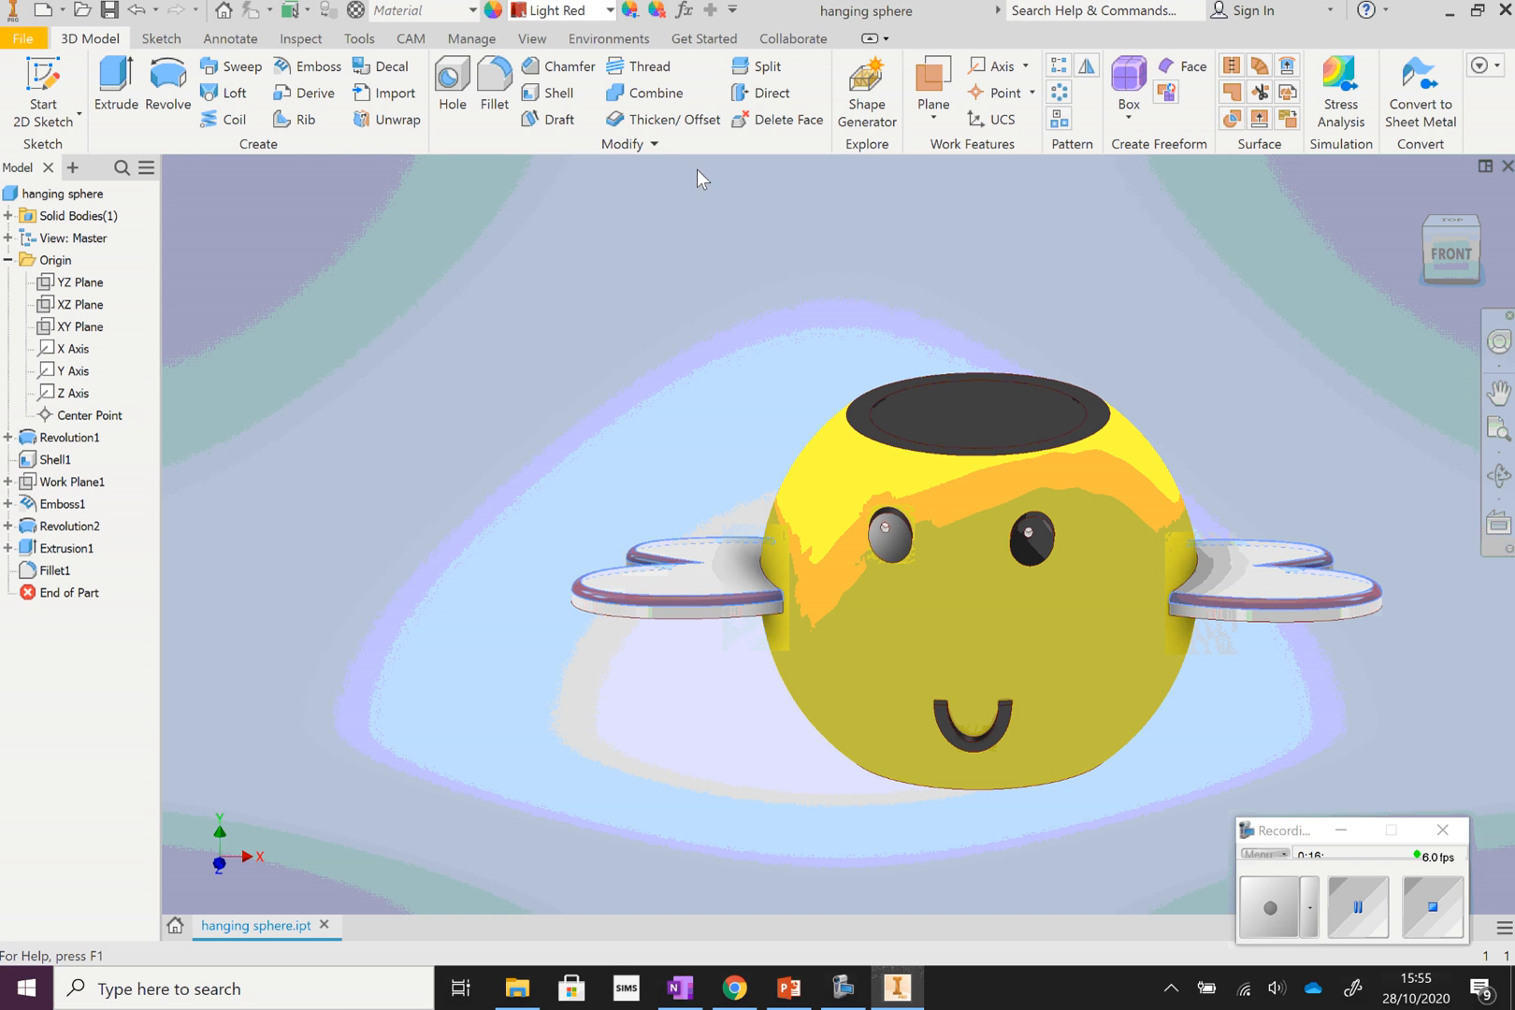
{"action": "scroll", "coordinate": [599, 498], "scroll_direction": "down", "scroll_amount": 15}
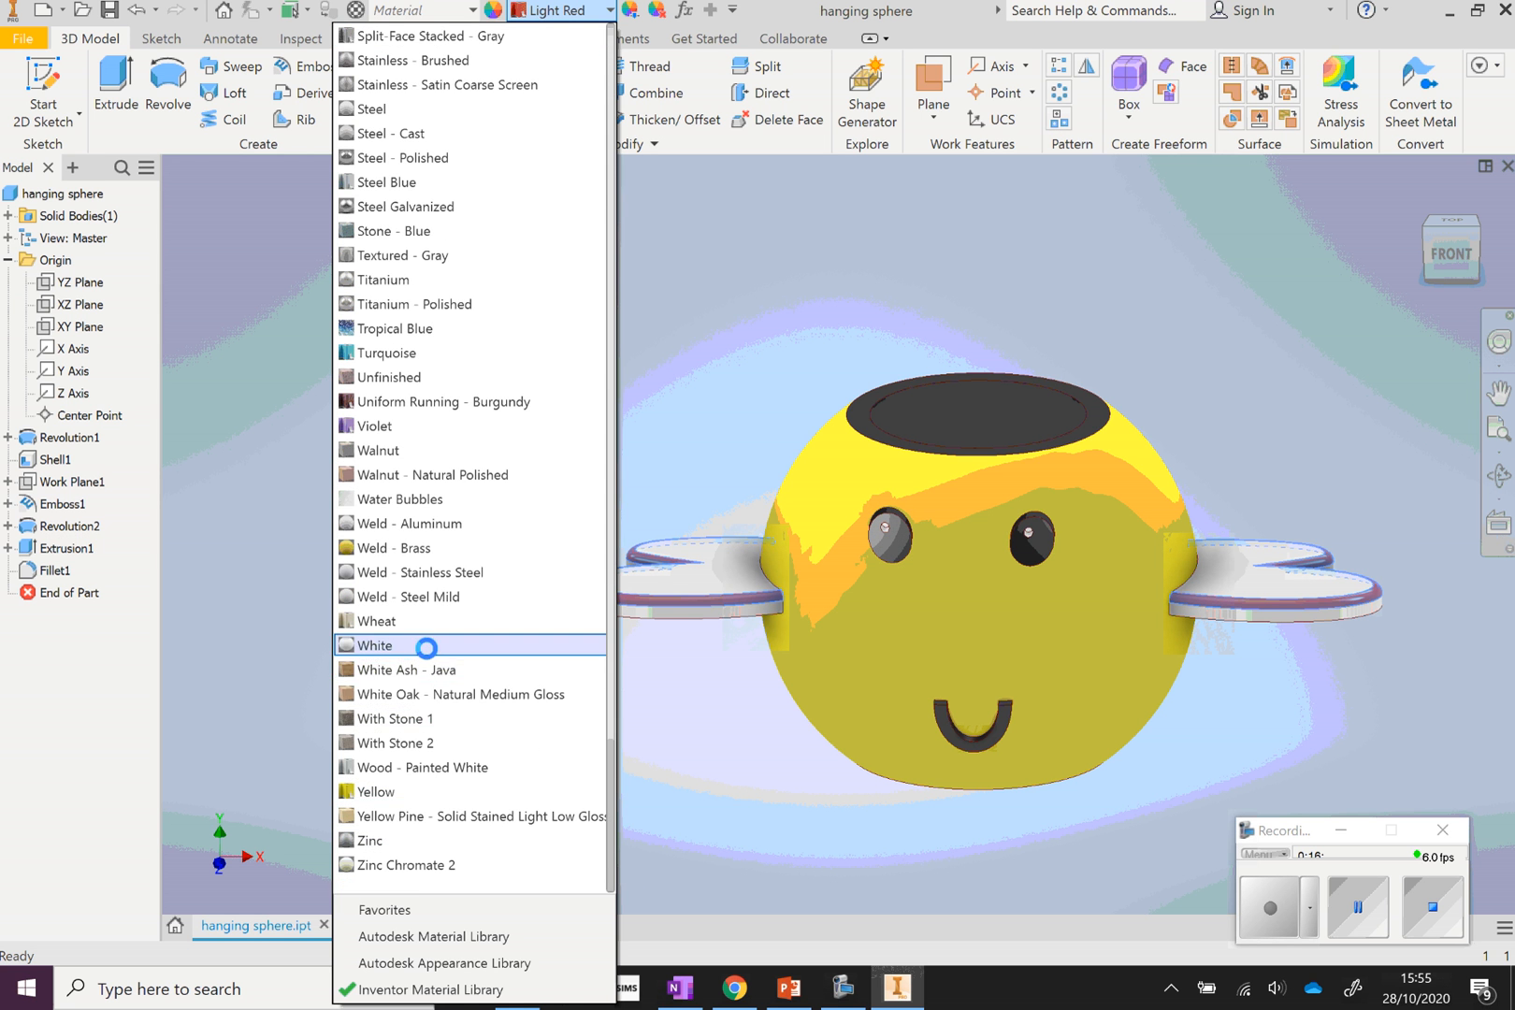
{"action": "left_click", "coordinate": [423, 645]}
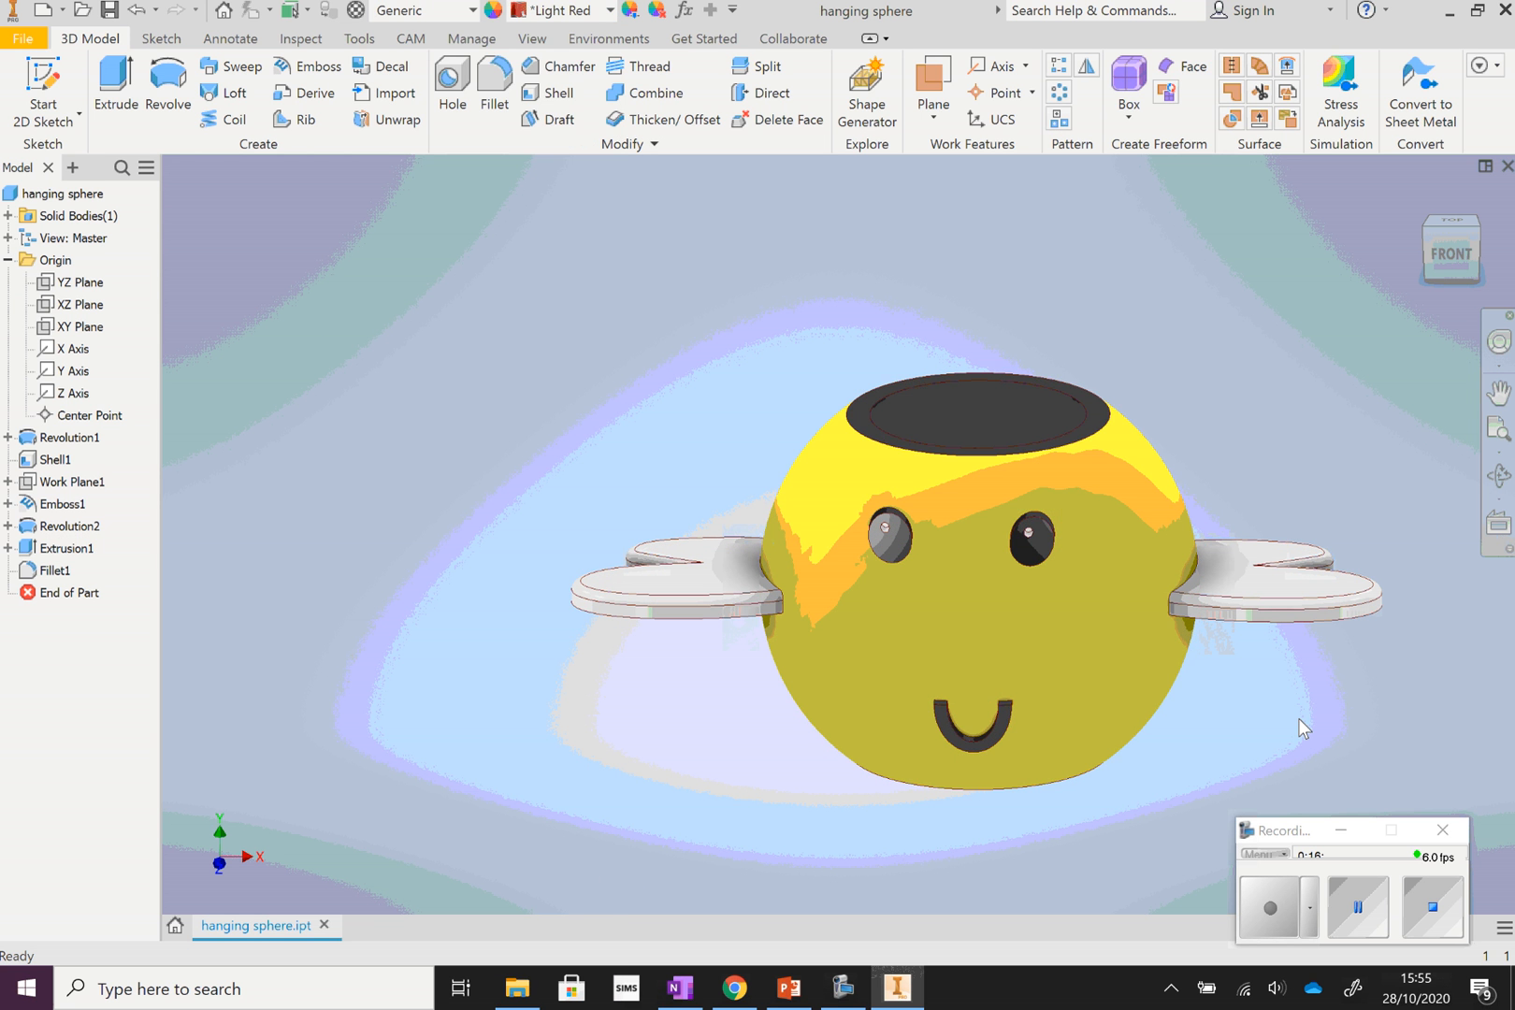
Start a 2D sketch on the flat upper face of the left wing
{"action": "left_click", "coordinate": [1498, 477]}
{"action": "left_click_drag", "start_coordinate": [918, 382], "coordinate": [909, 442]}
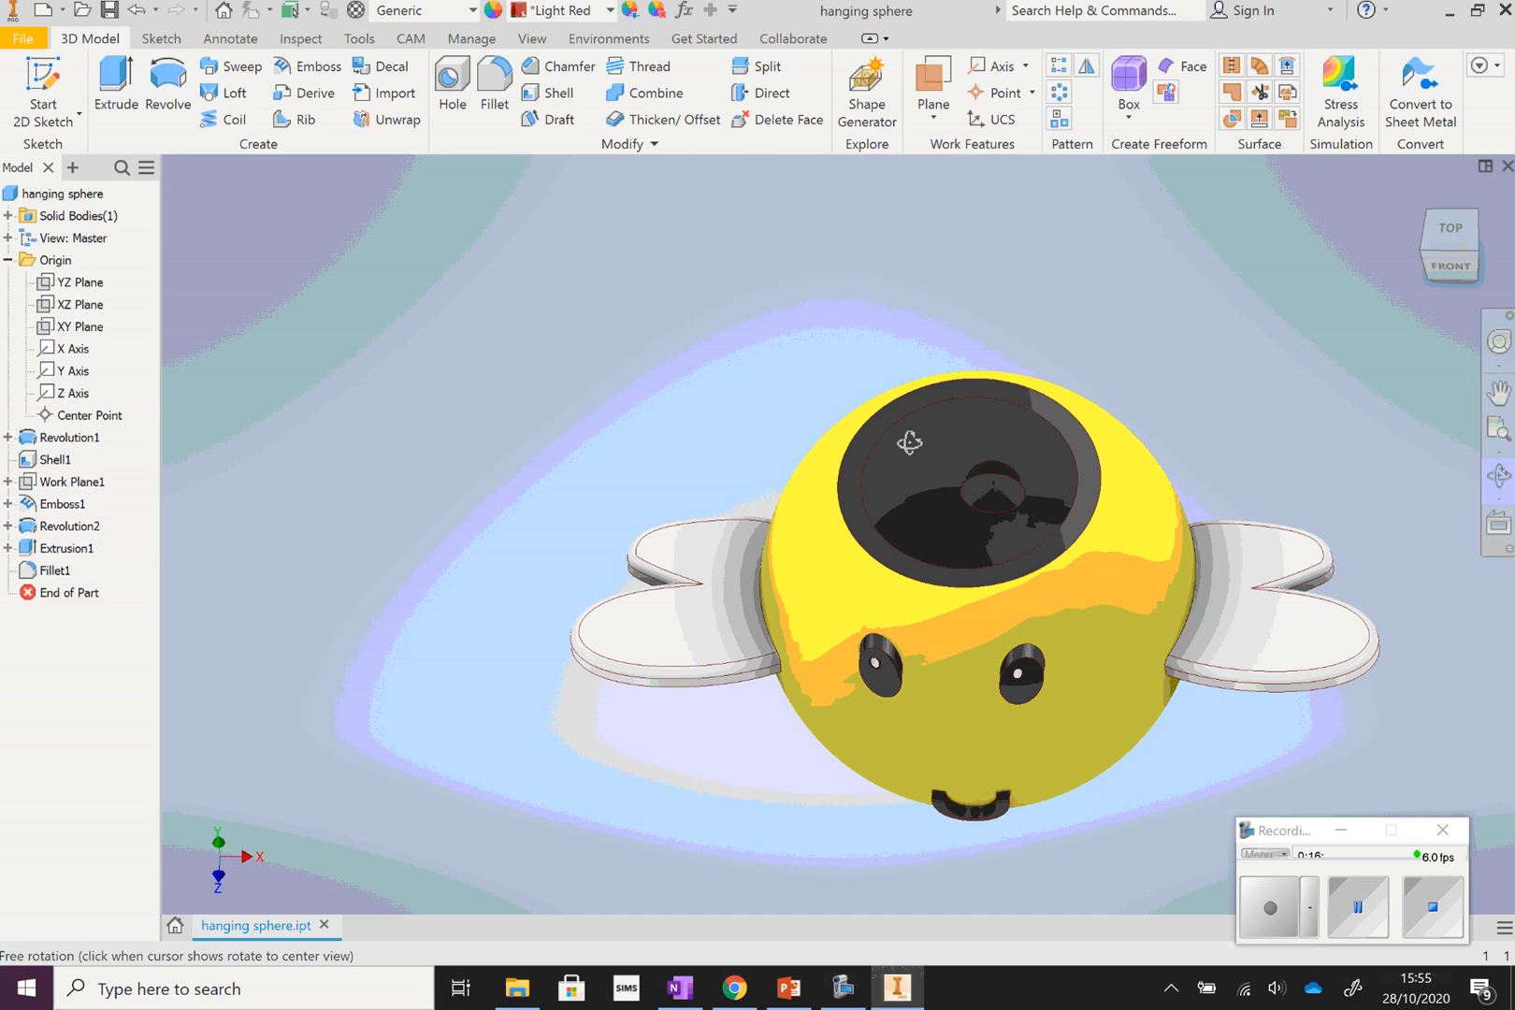
{"action": "right_click", "coordinate": [1141, 361]}
{"action": "left_click", "coordinate": [1244, 324]}
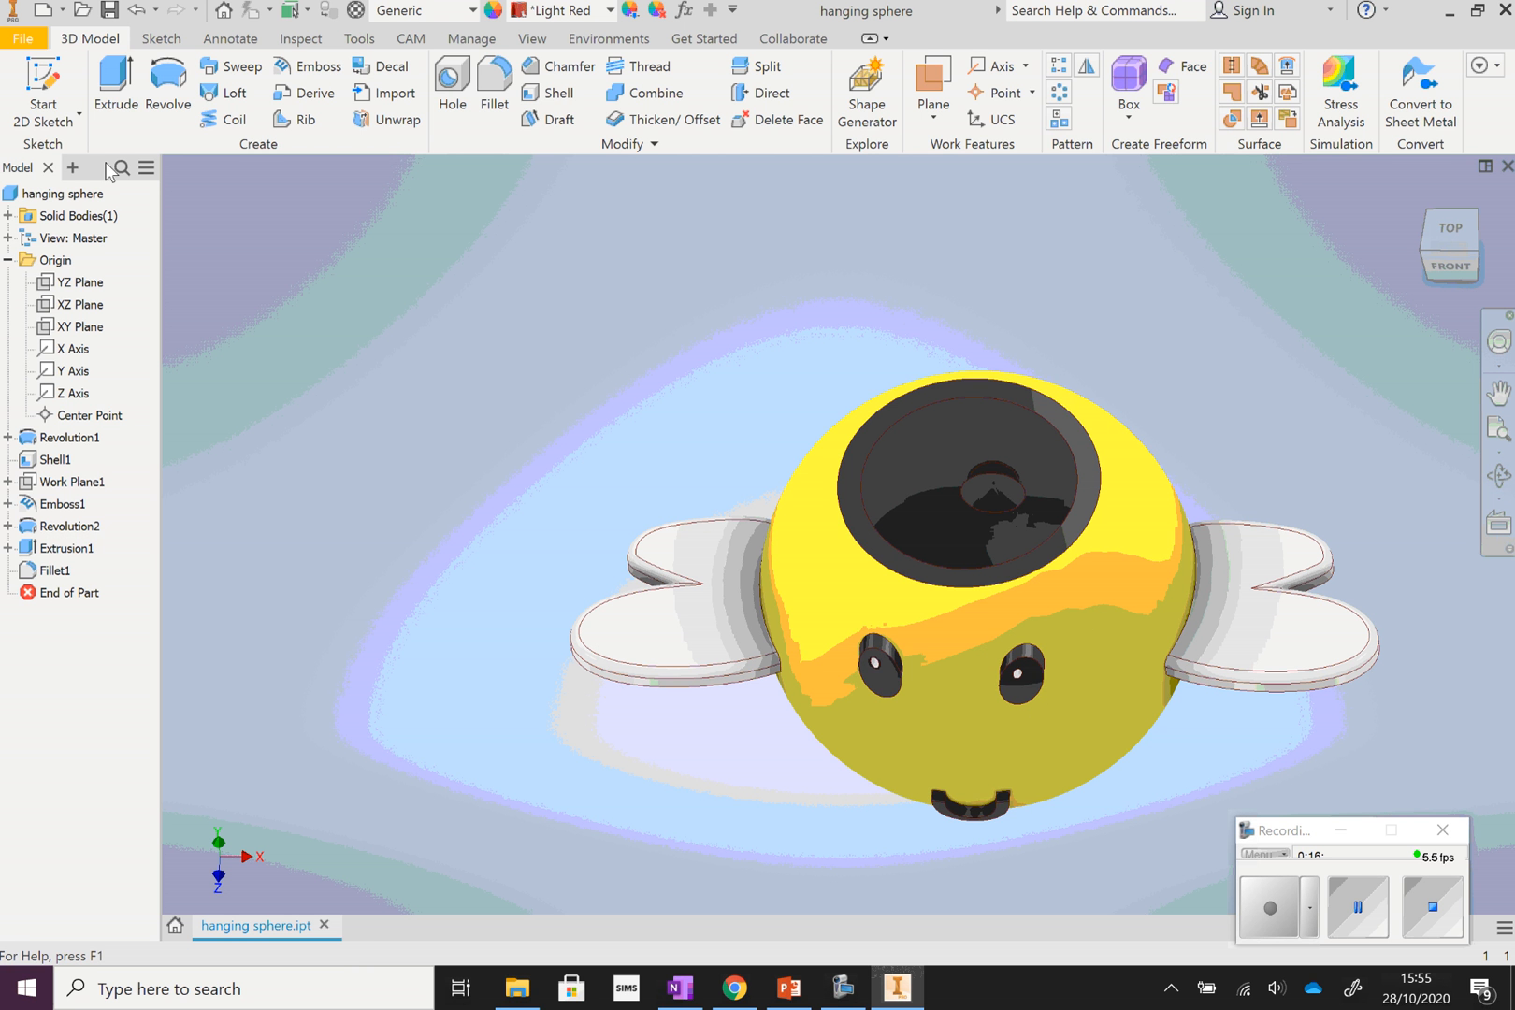
{"action": "left_click", "coordinate": [42, 89]}
{"action": "left_click", "coordinate": [721, 611]}
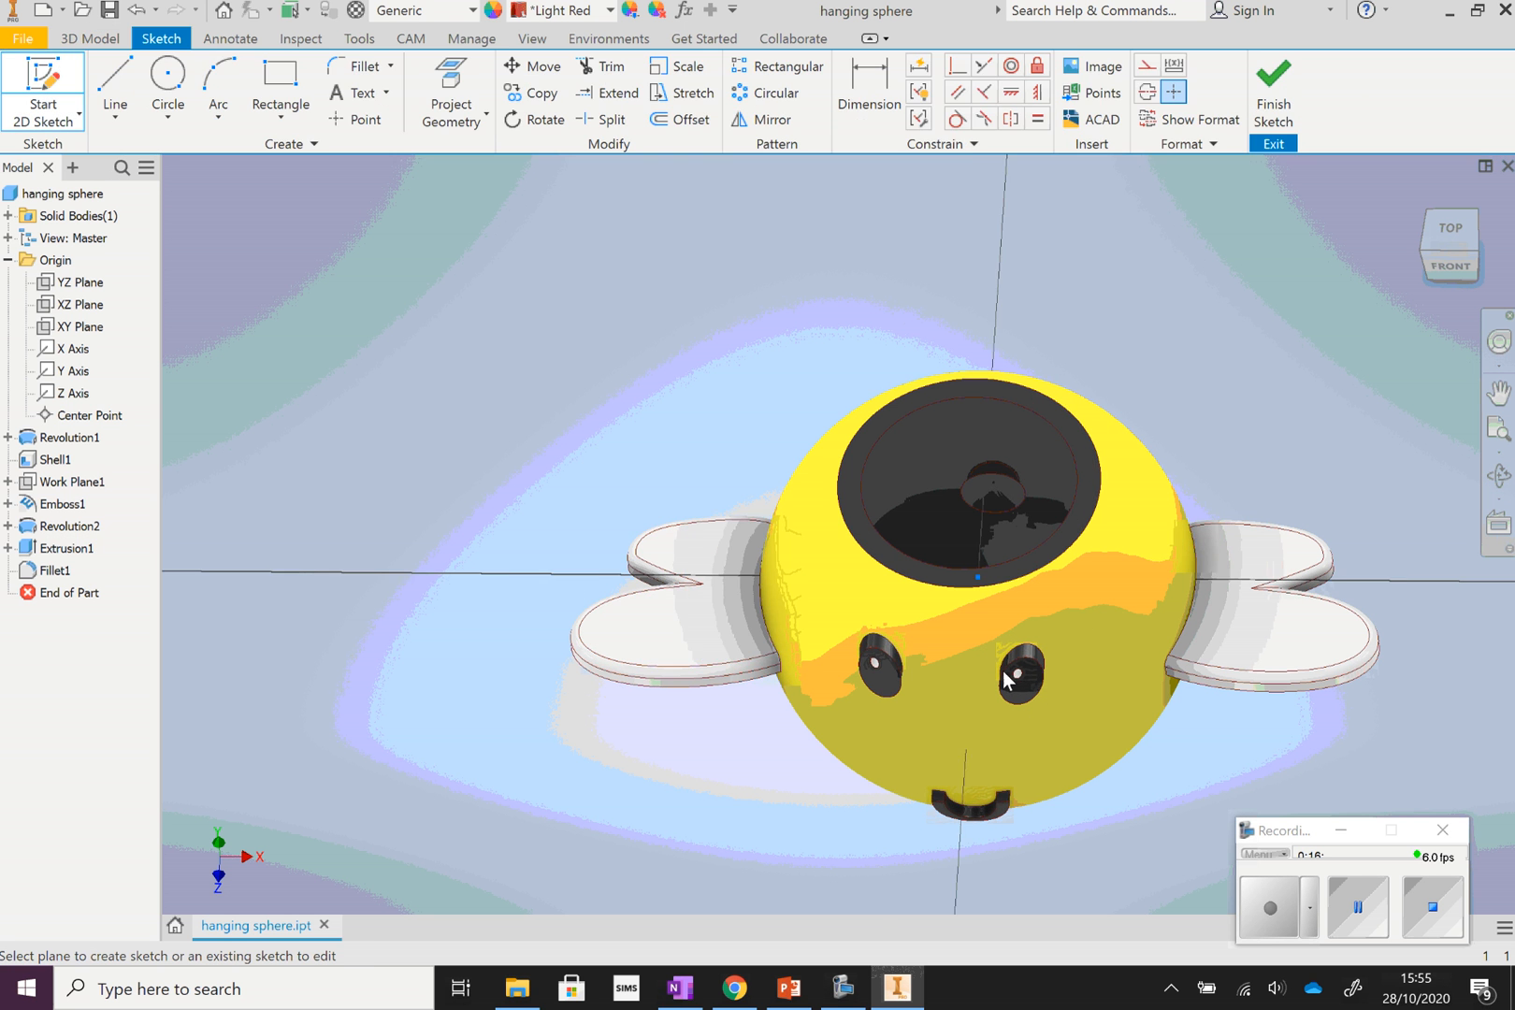
Sketch a 3 mm diameter circle near the tip of each of the left wing's two lobes
{"action": "left_click", "coordinate": [168, 76]}
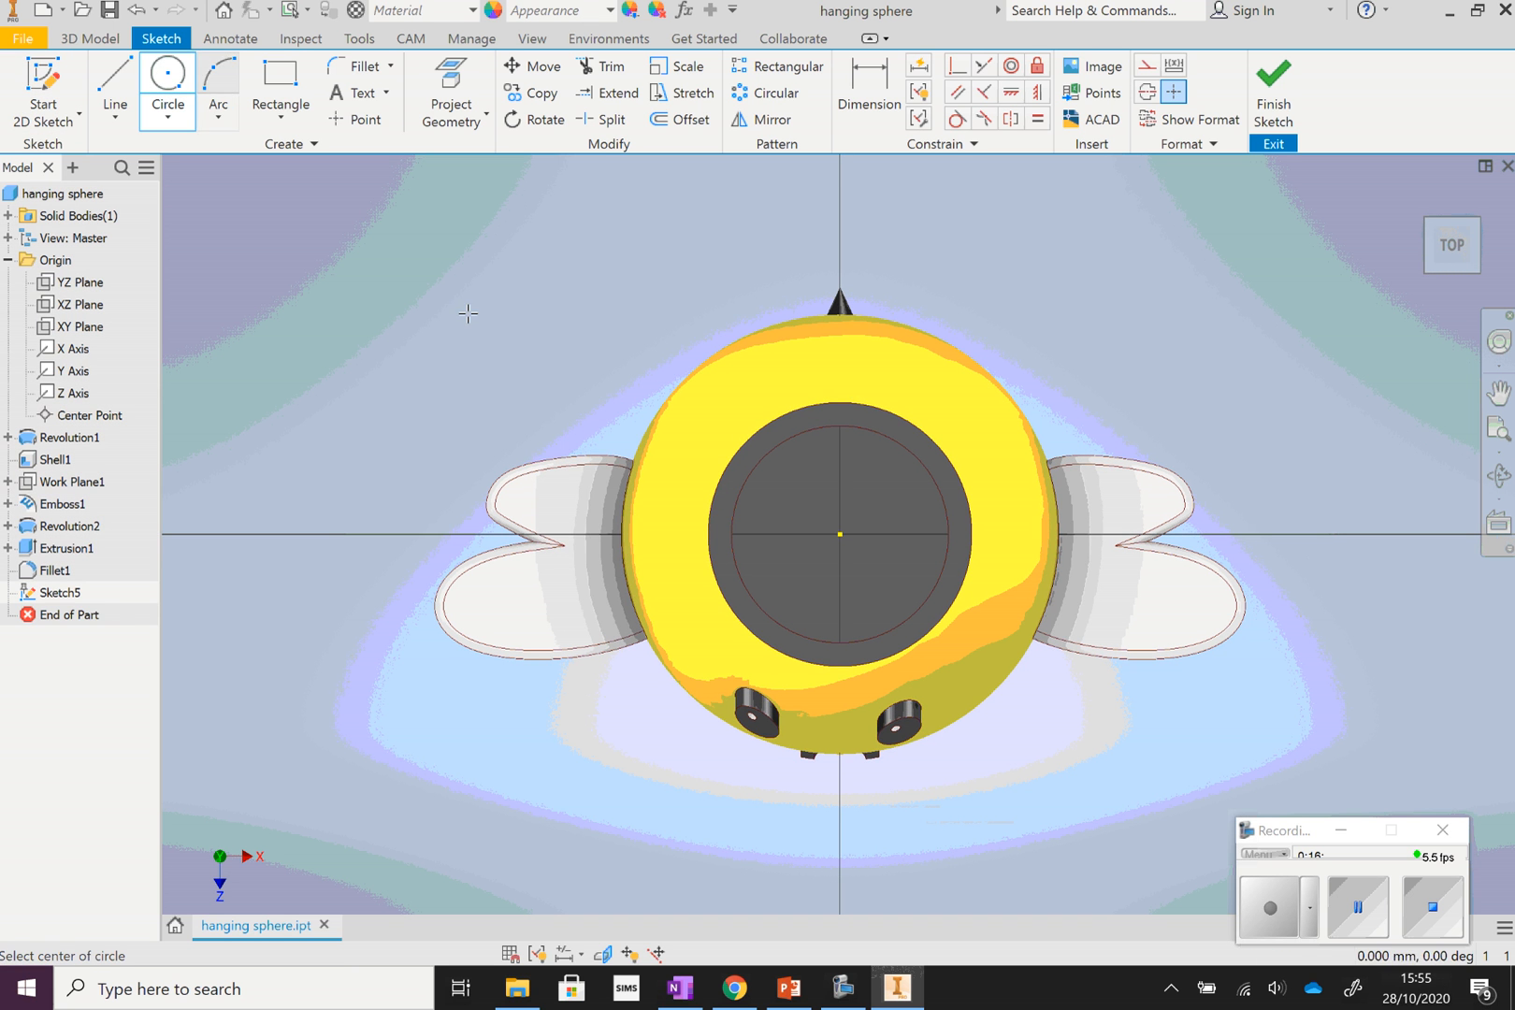
{"action": "left_click", "coordinate": [523, 502]}
{"action": "type", "text": "3"}
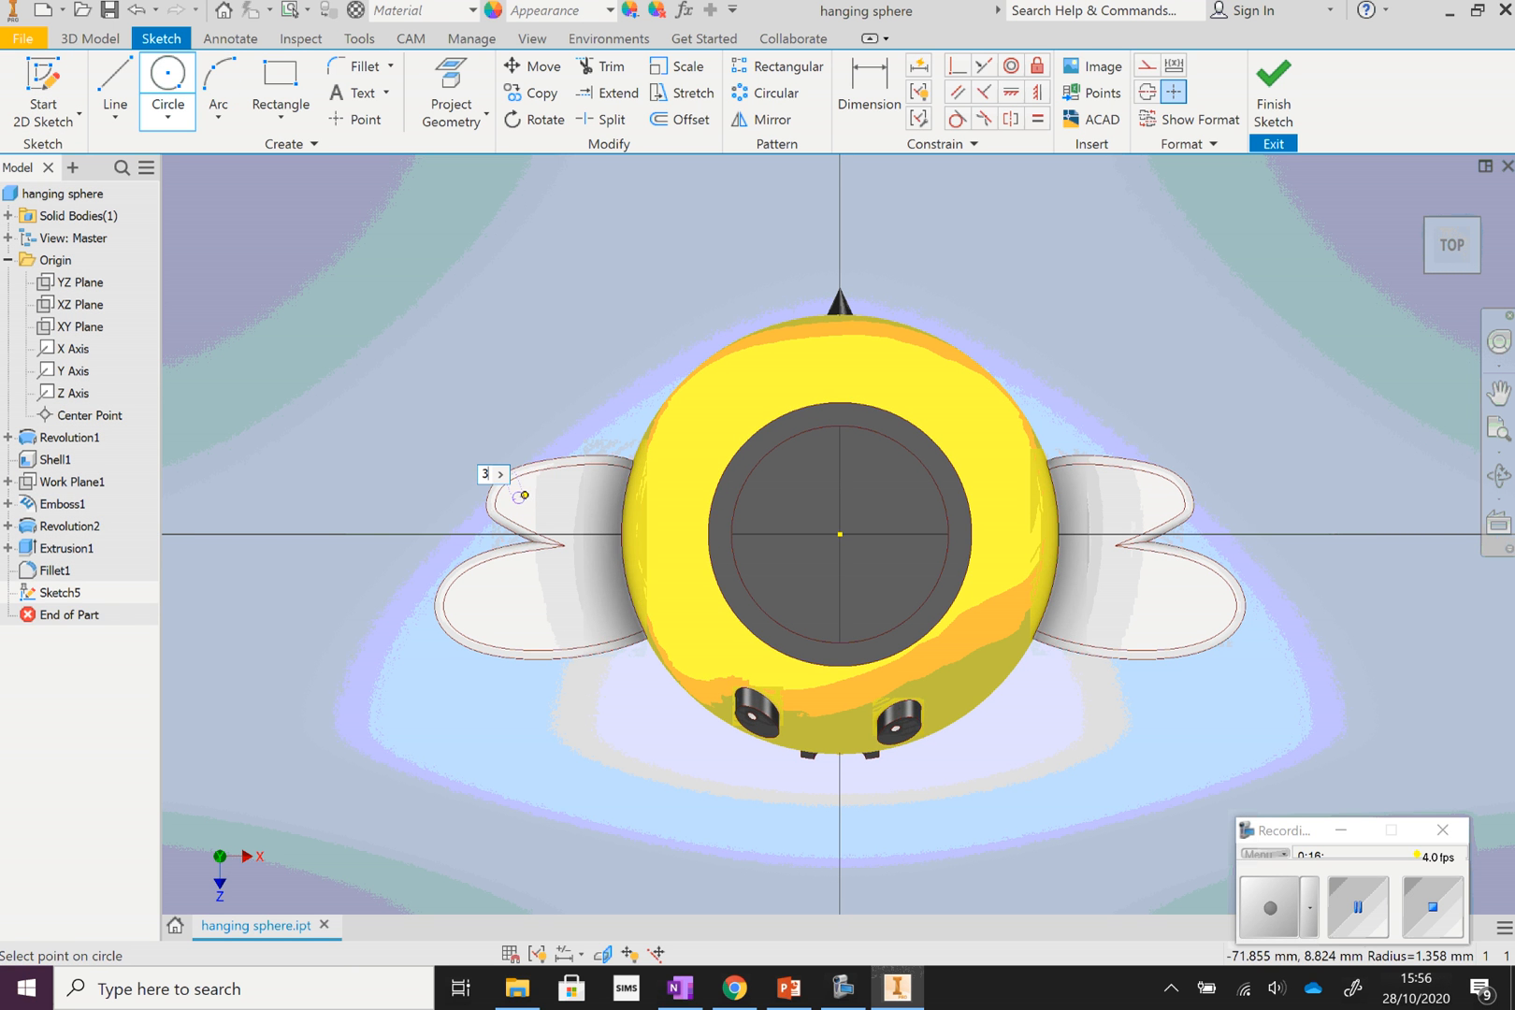
{"action": "key", "text": "Return"}
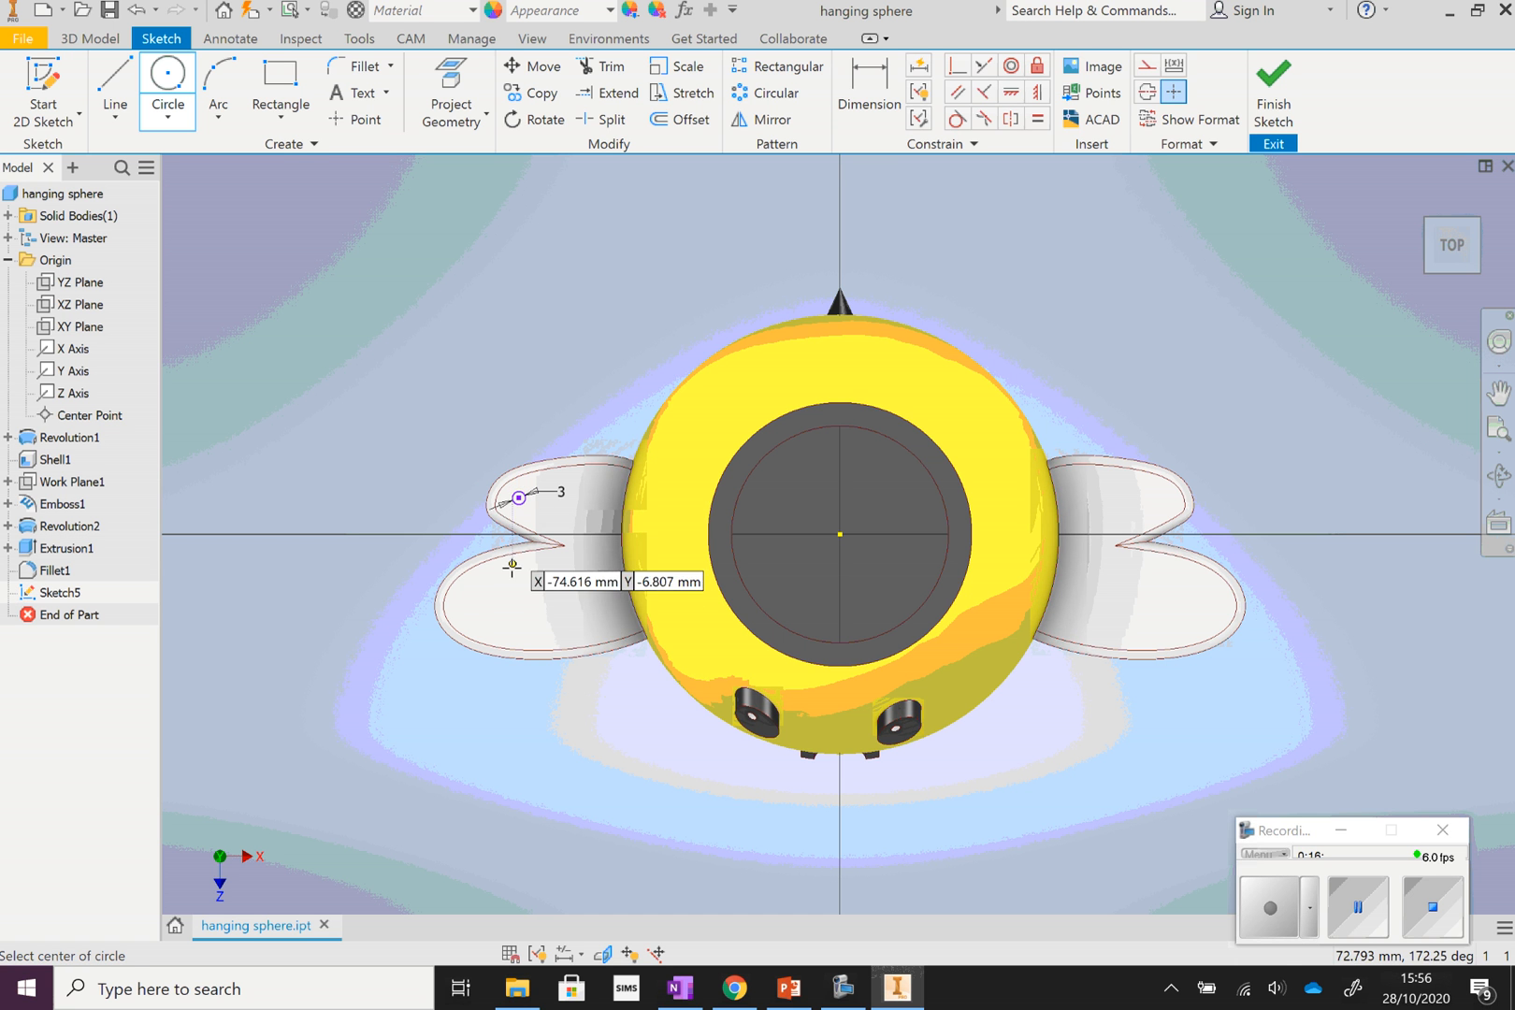
{"action": "left_click", "coordinate": [465, 607]}
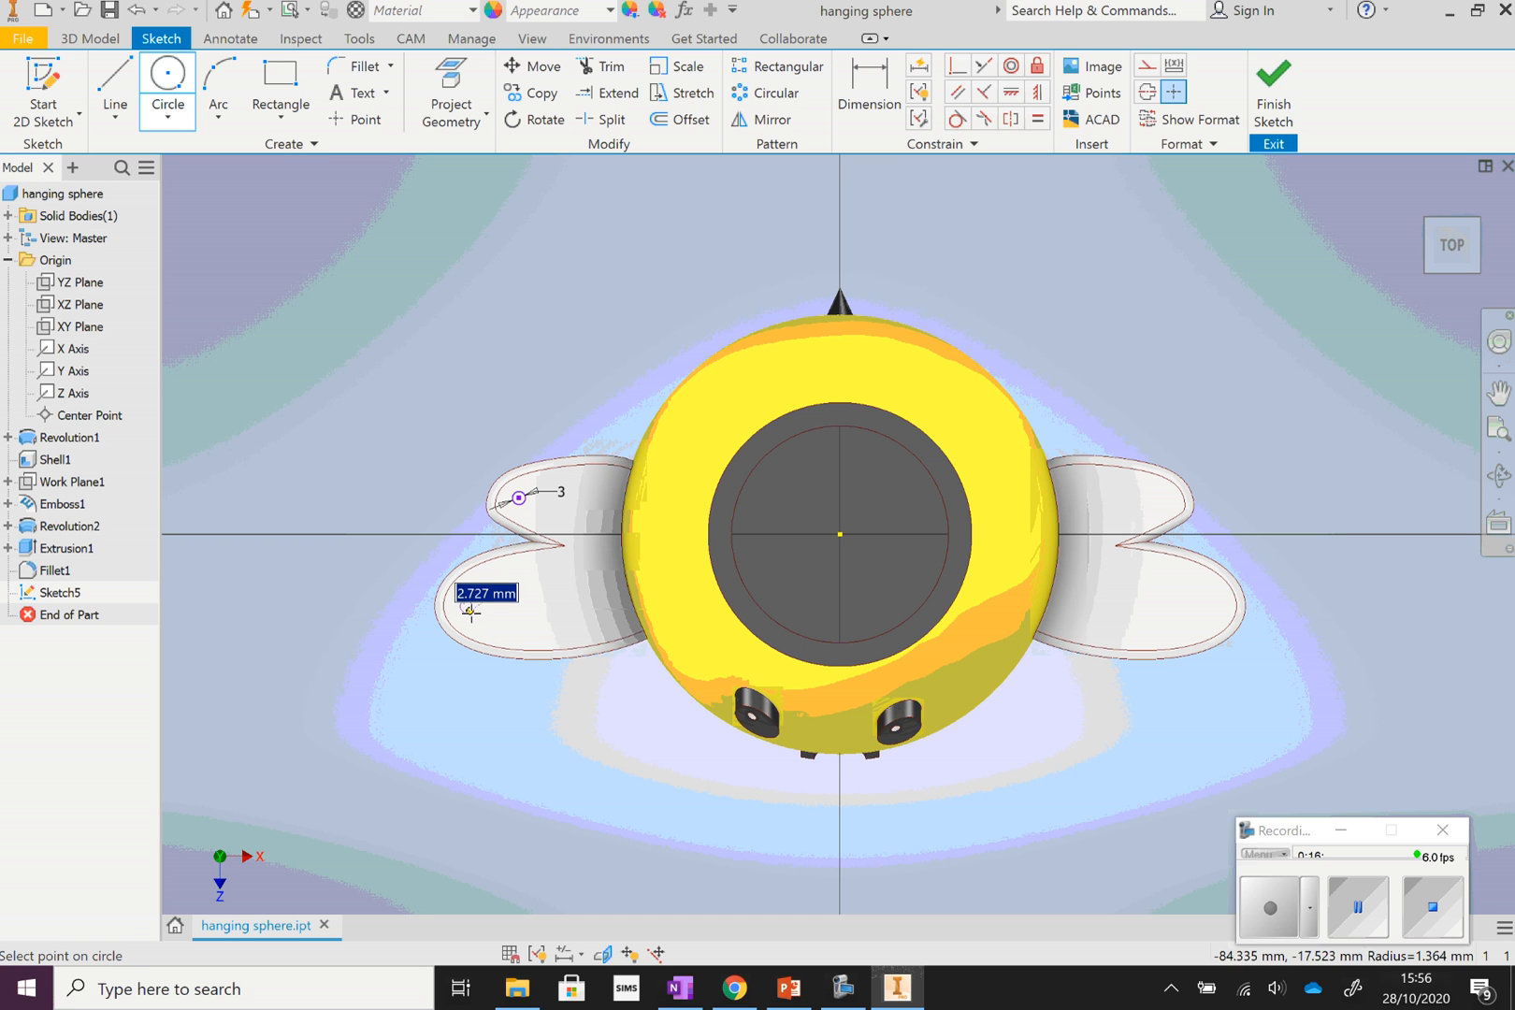
{"action": "type", "text": "3"}
{"action": "key", "text": "Return"}
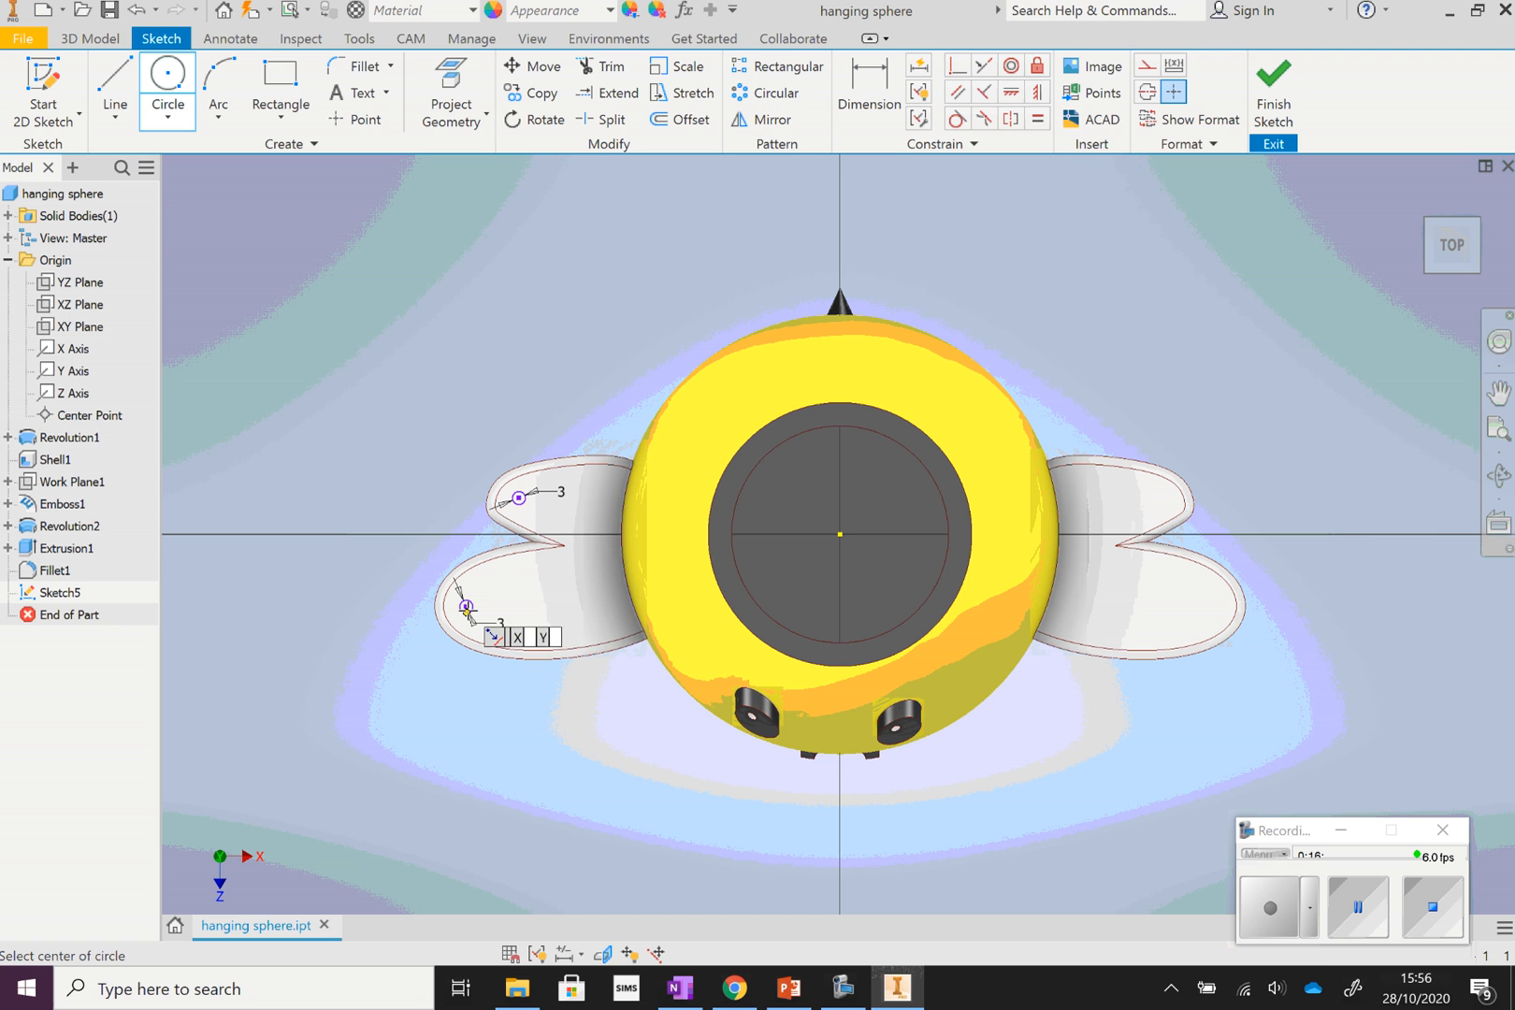
Sketch a 3 mm diameter circle near the tip of each right wing lobe and finish the sketch
{"action": "left_click", "coordinate": [1164, 503]}
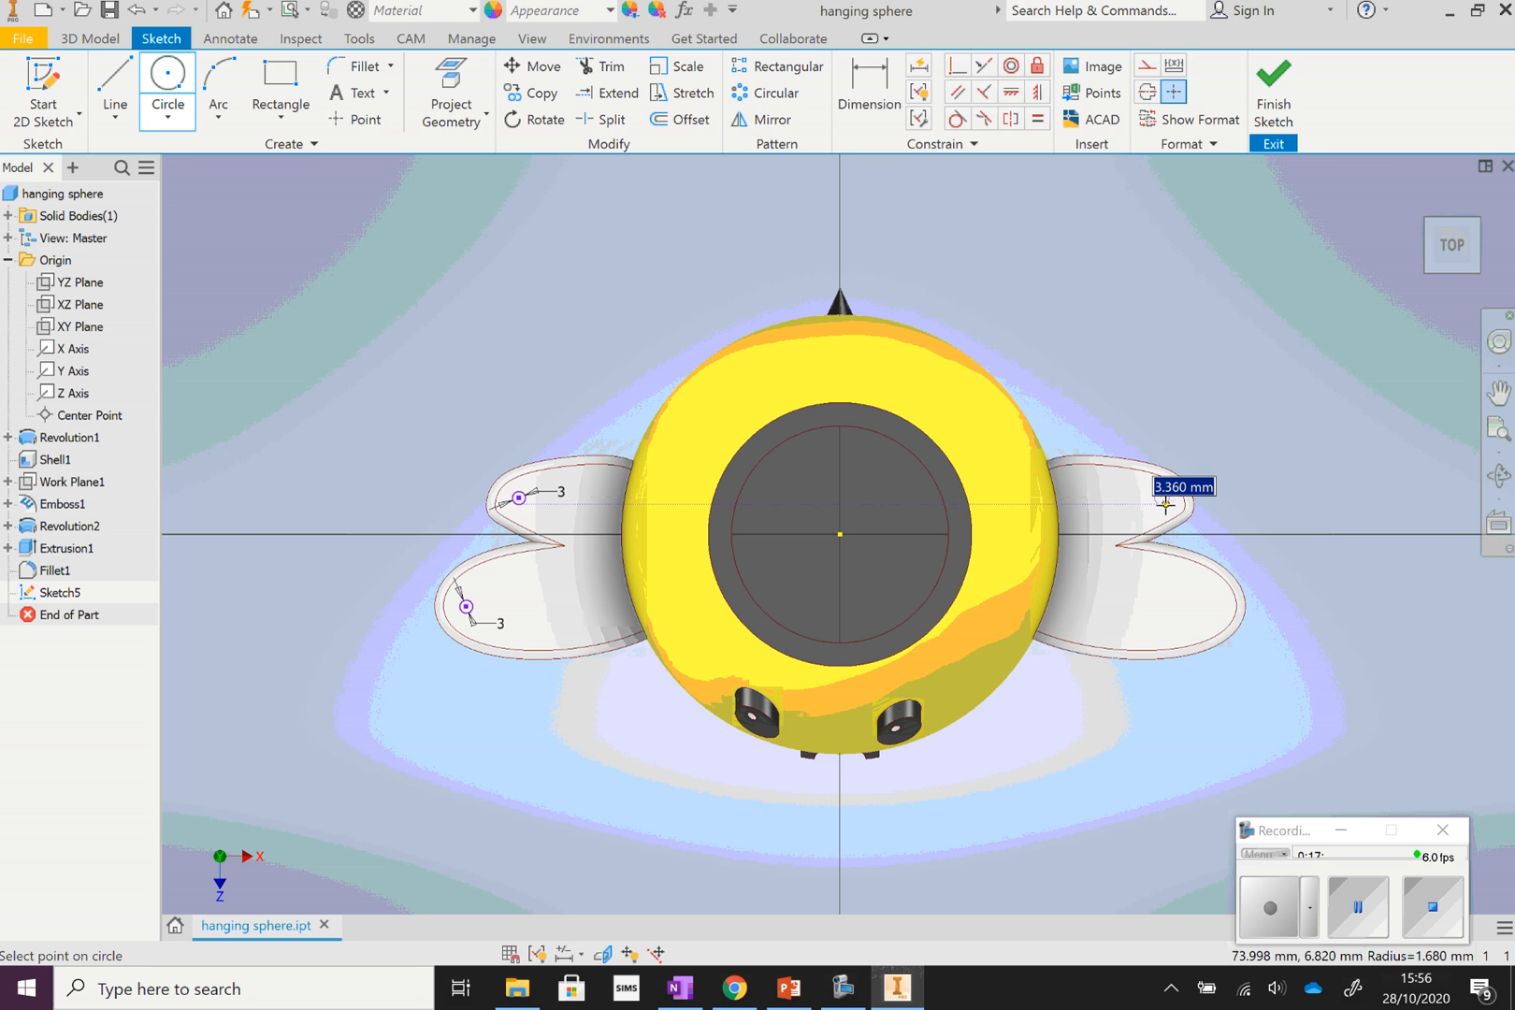
{"action": "type", "text": "3"}
{"action": "key", "text": "Return"}
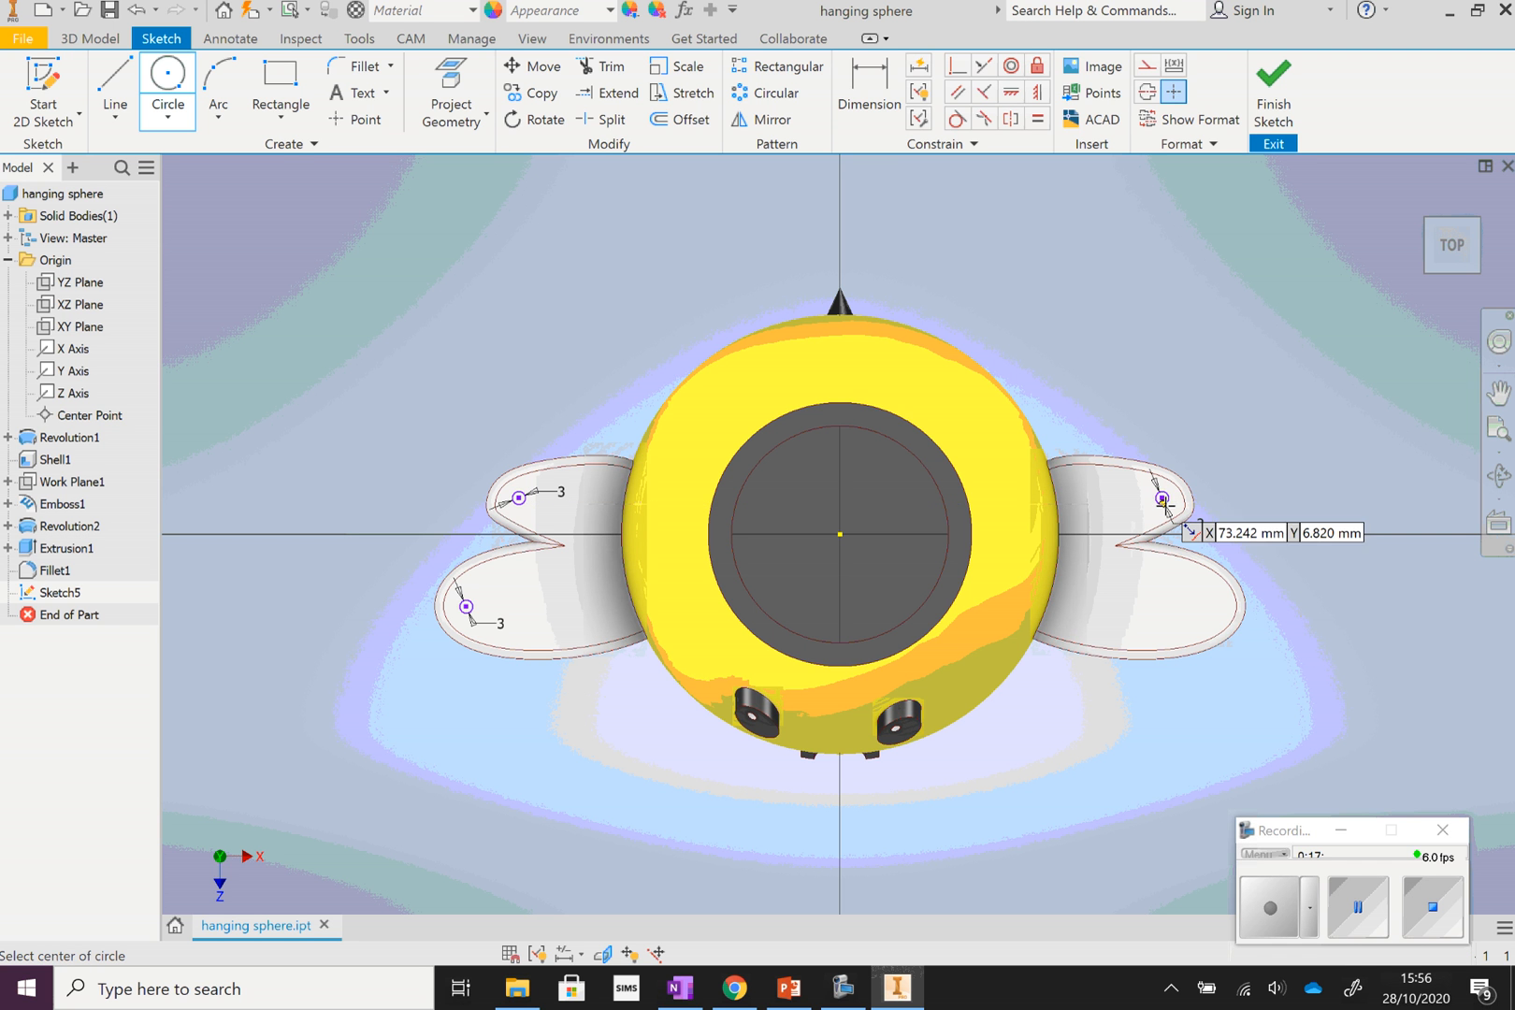
{"action": "left_click", "coordinate": [1208, 606]}
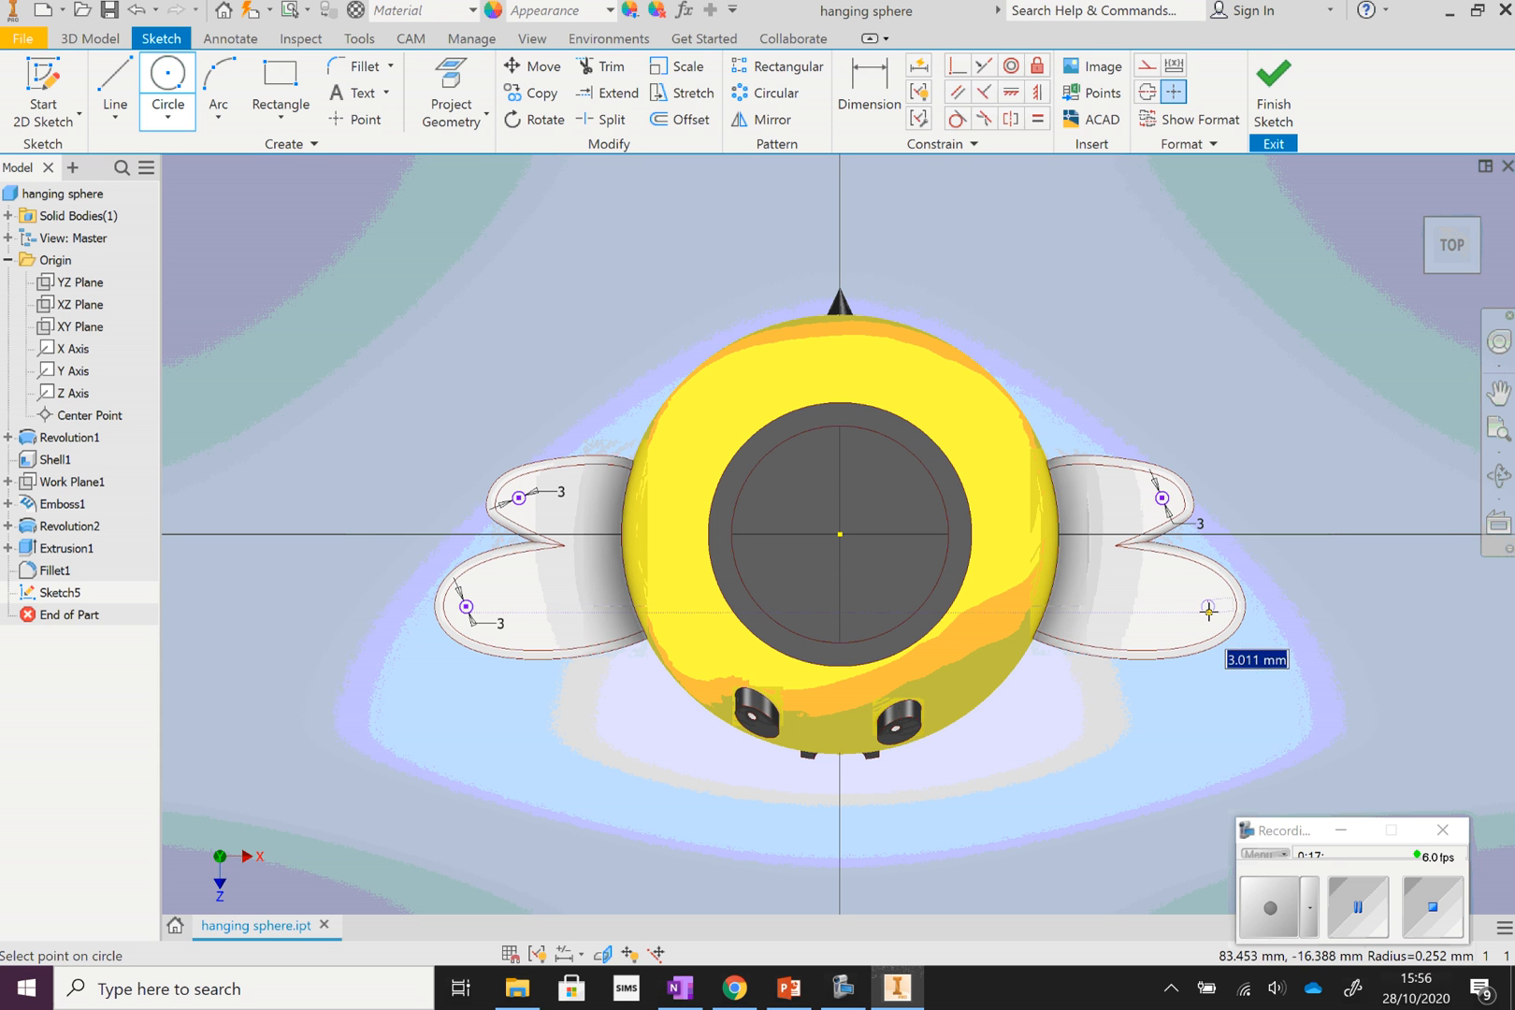
{"action": "type", "text": "3"}
{"action": "key", "text": "Return"}
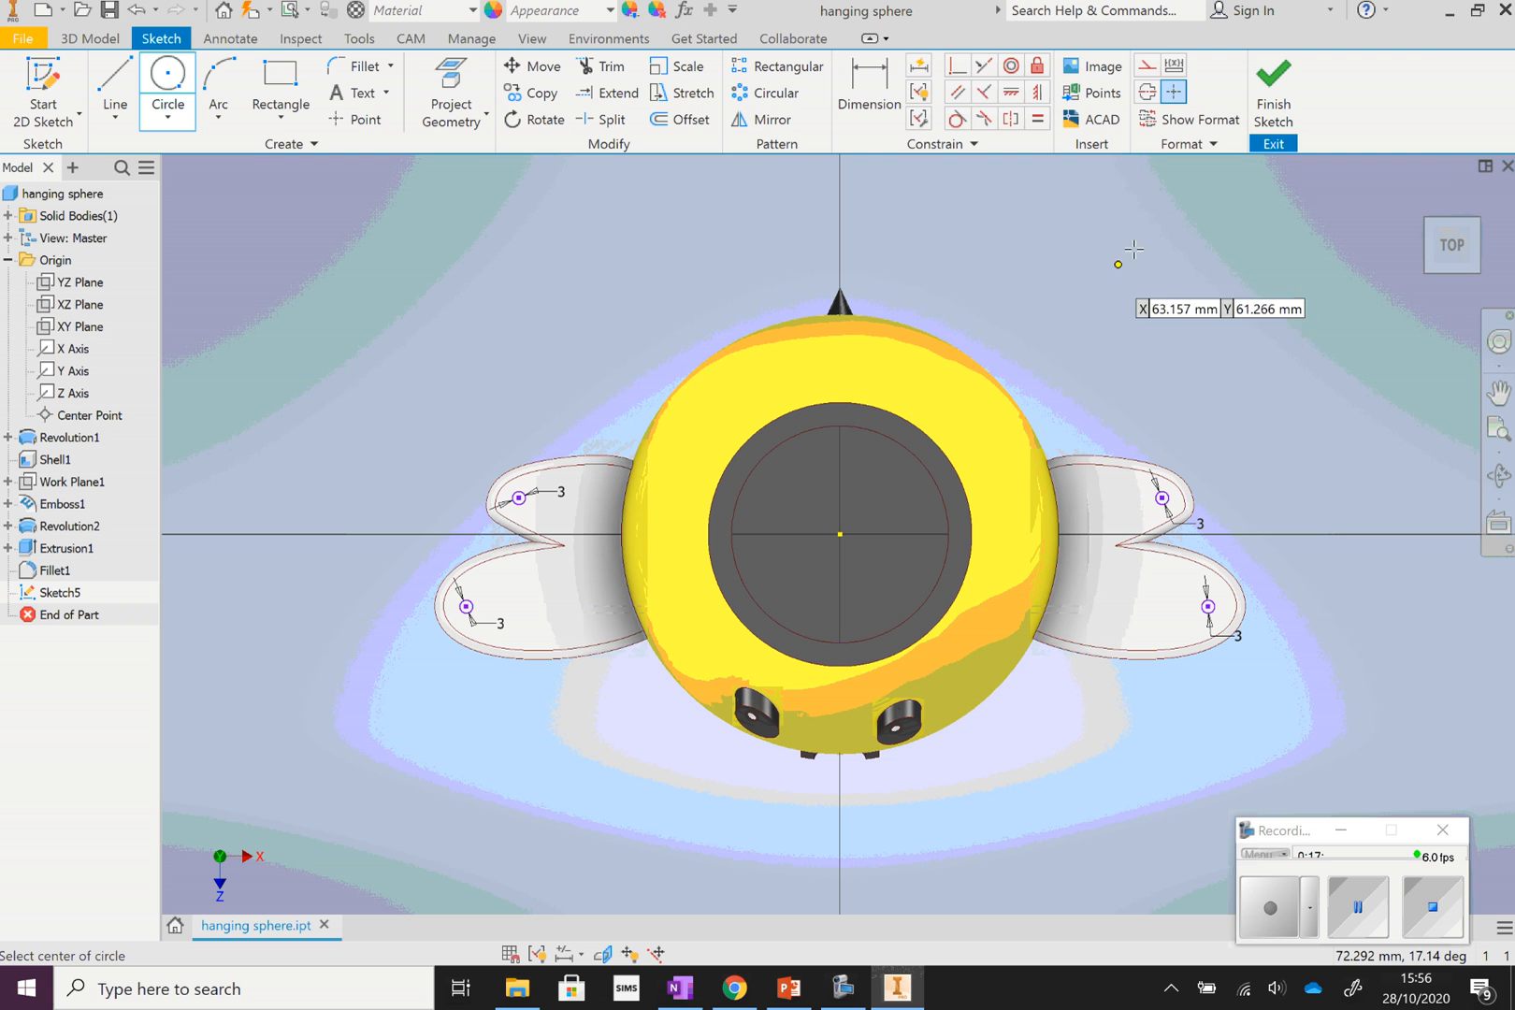
{"action": "left_click", "coordinate": [1274, 89]}
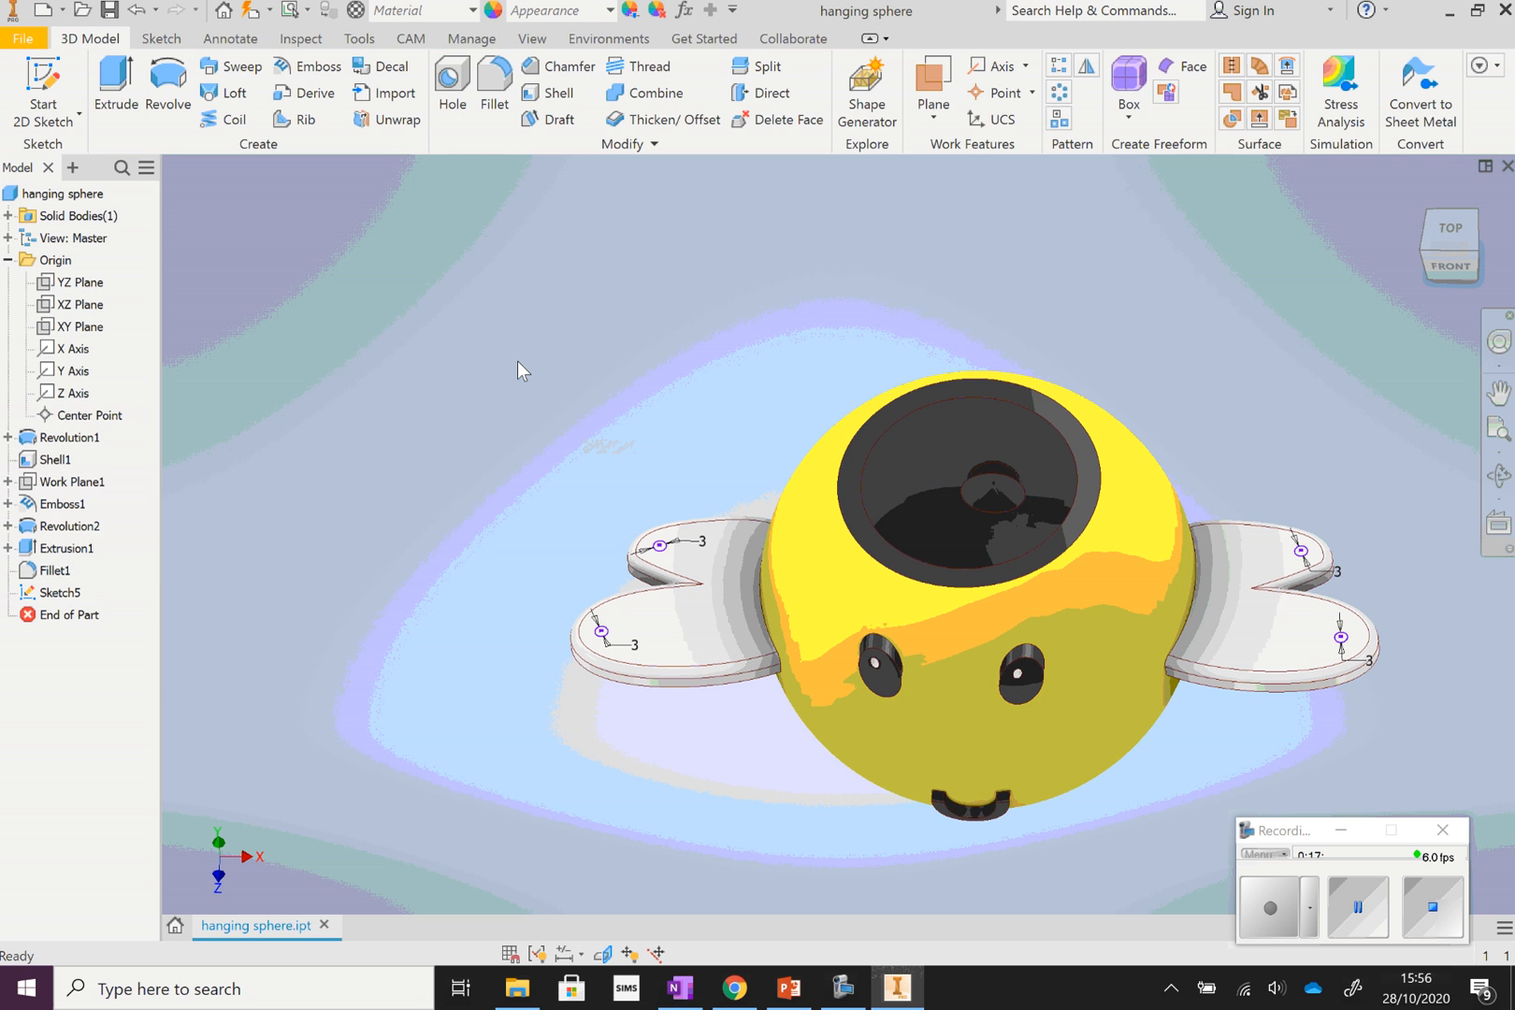
Cut the four circles 5 mm downward through the wings with Extrude to make hanging holes
{"action": "left_click", "coordinate": [114, 83]}
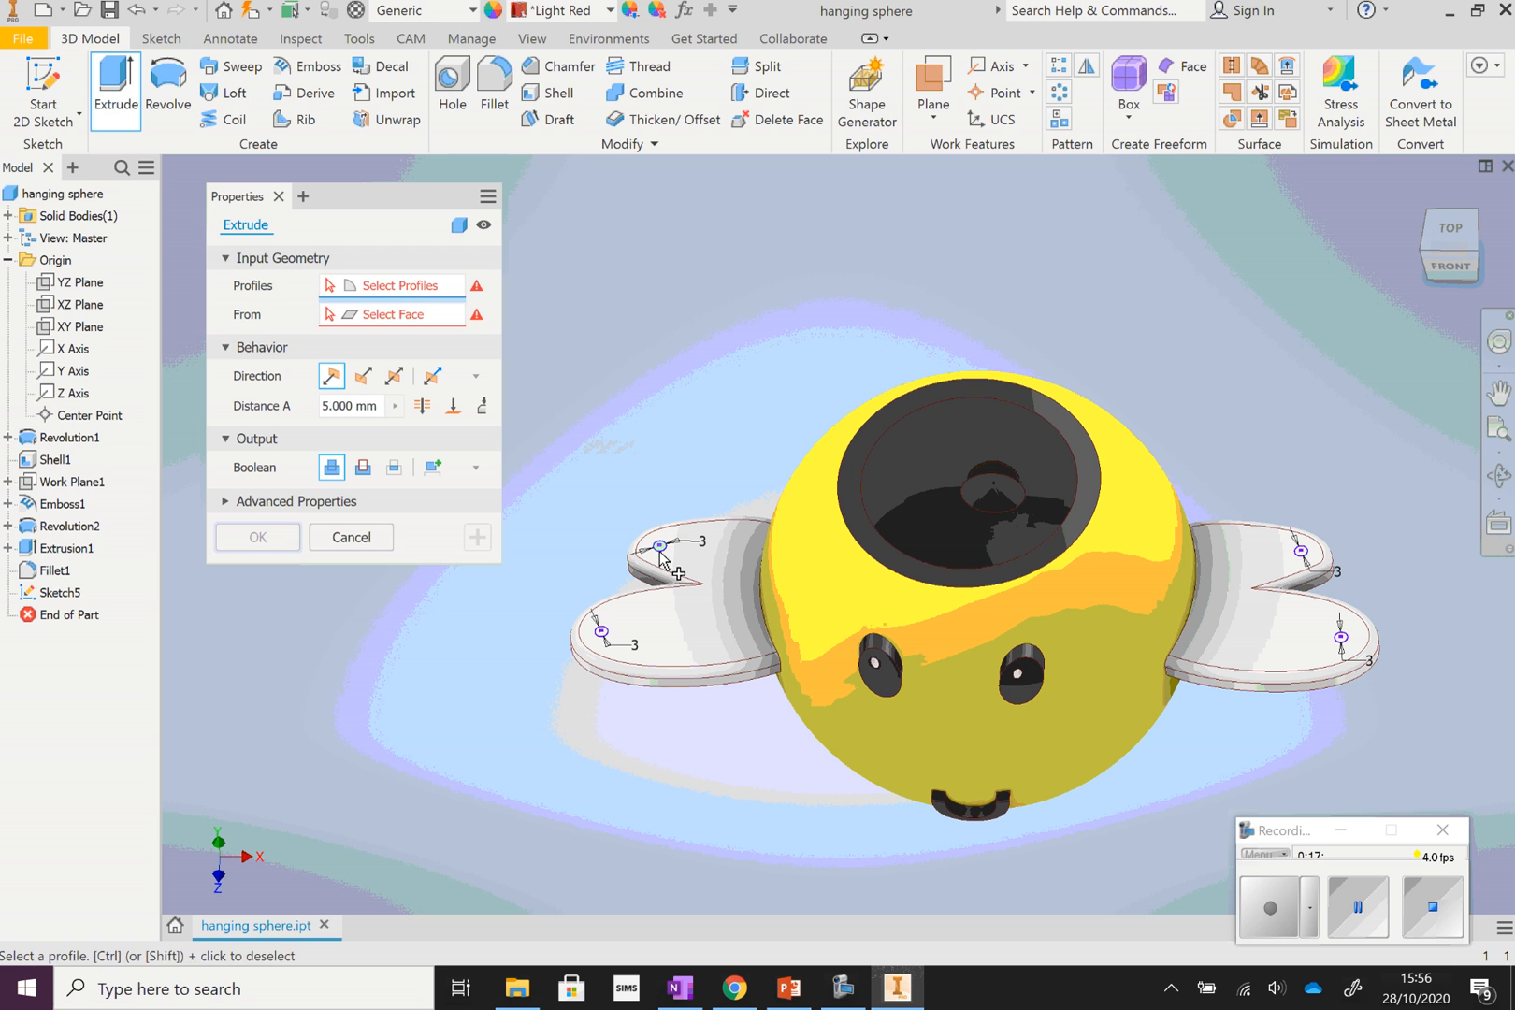
{"action": "left_click", "coordinate": [660, 550]}
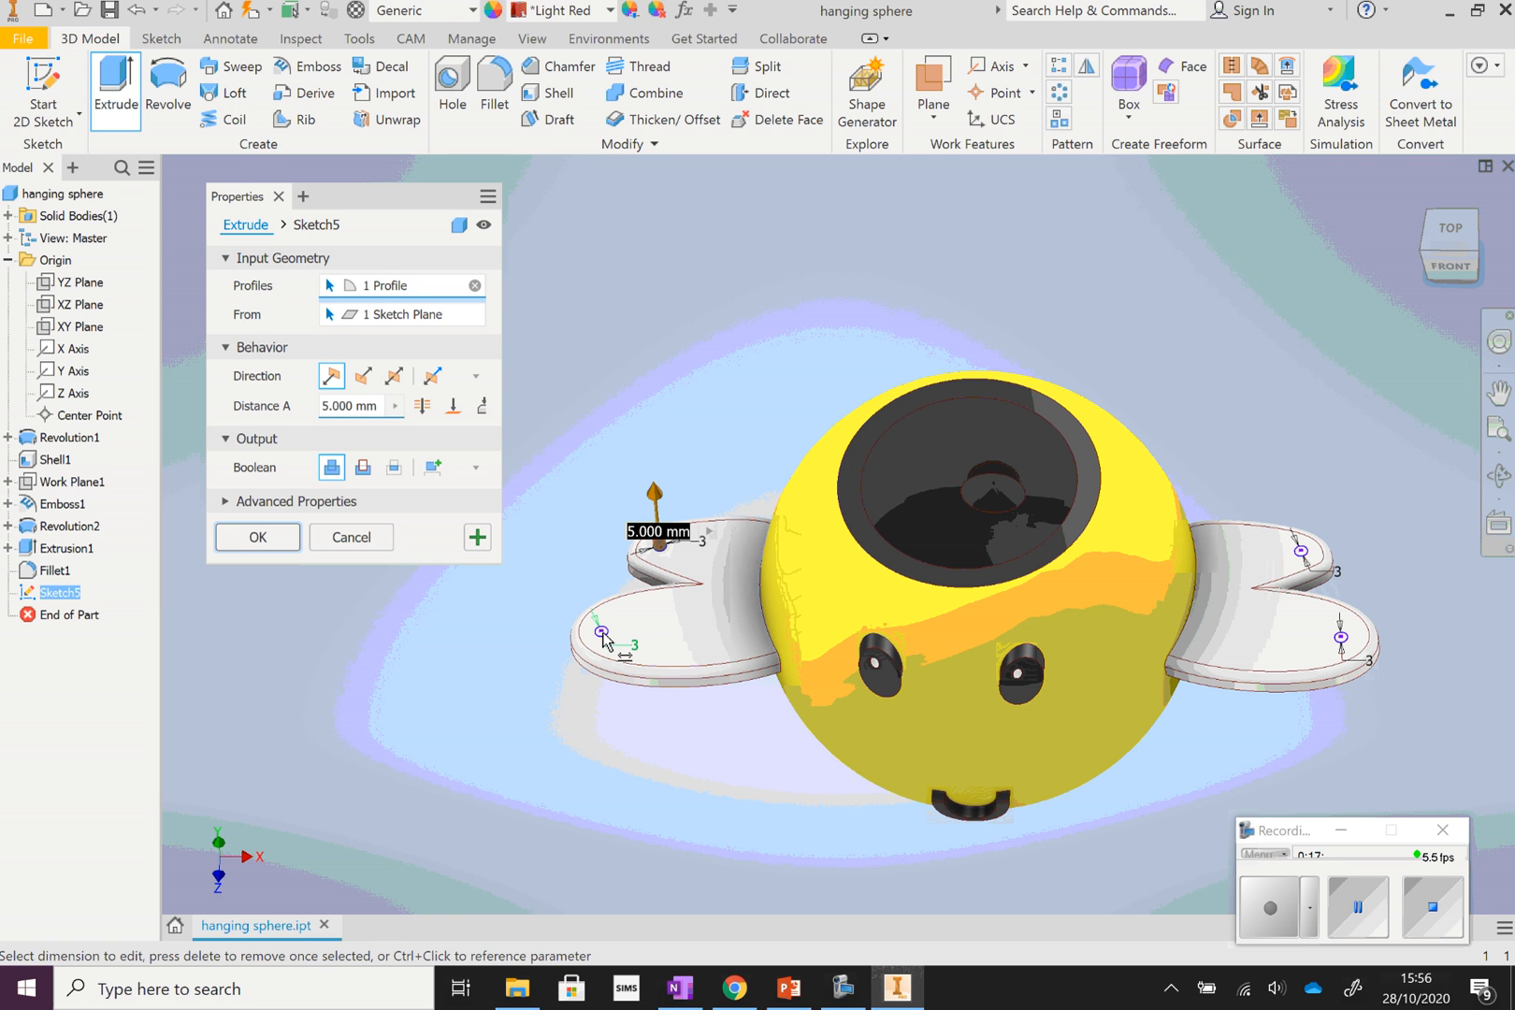
{"action": "left_click", "coordinate": [604, 633]}
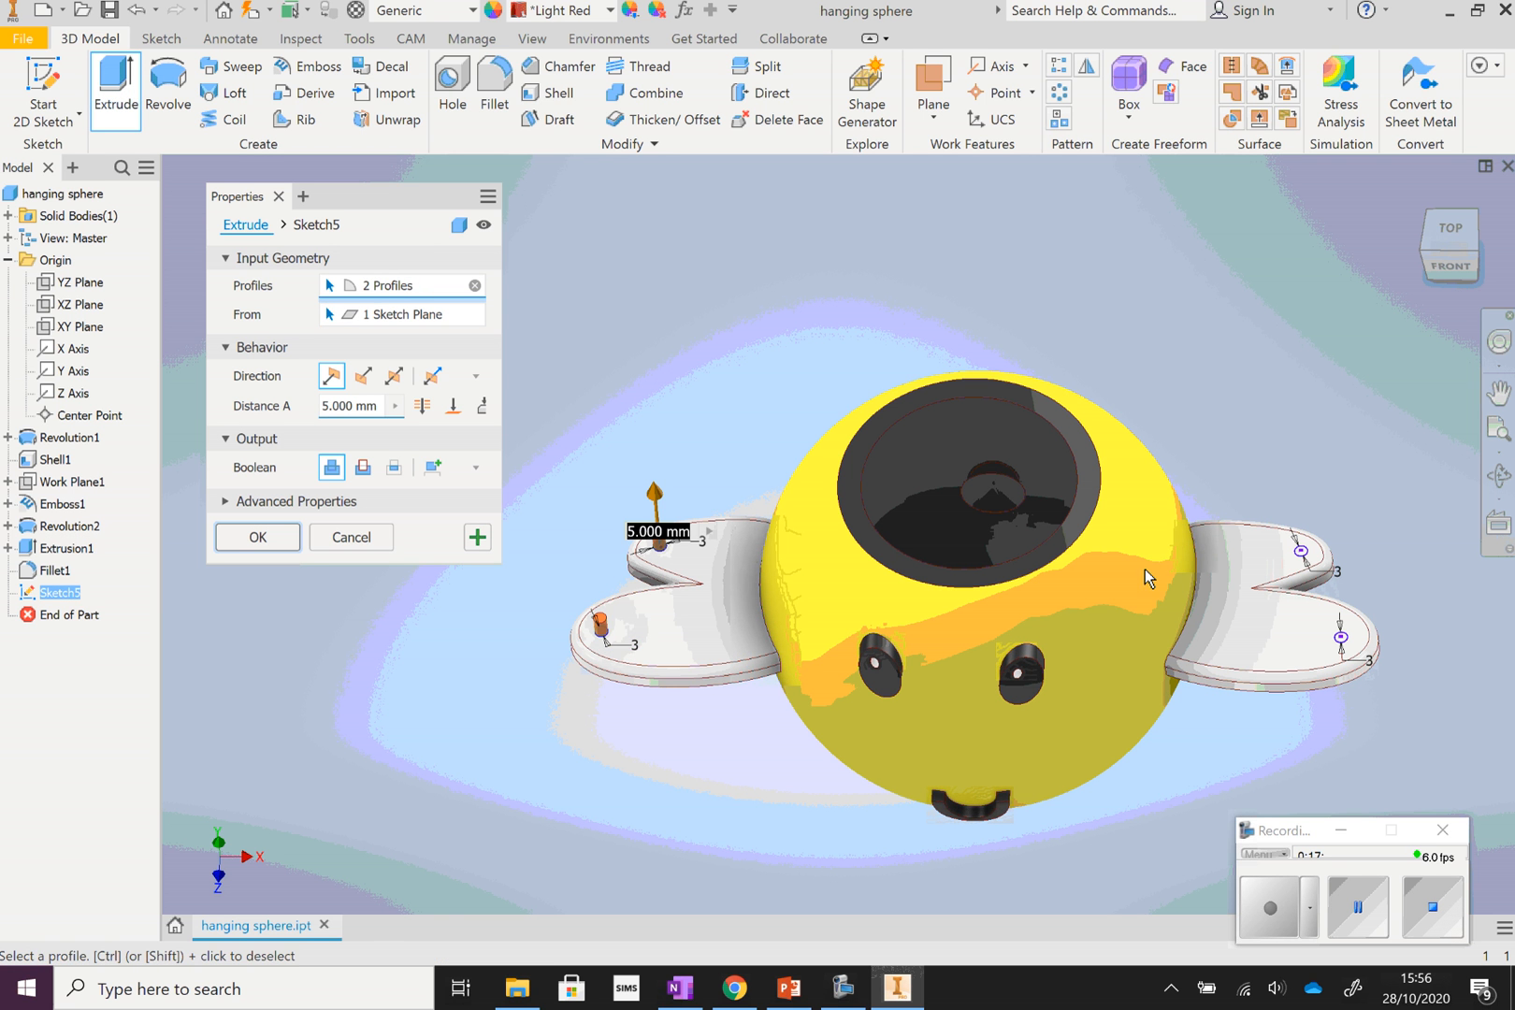
{"action": "left_click", "coordinate": [1301, 552]}
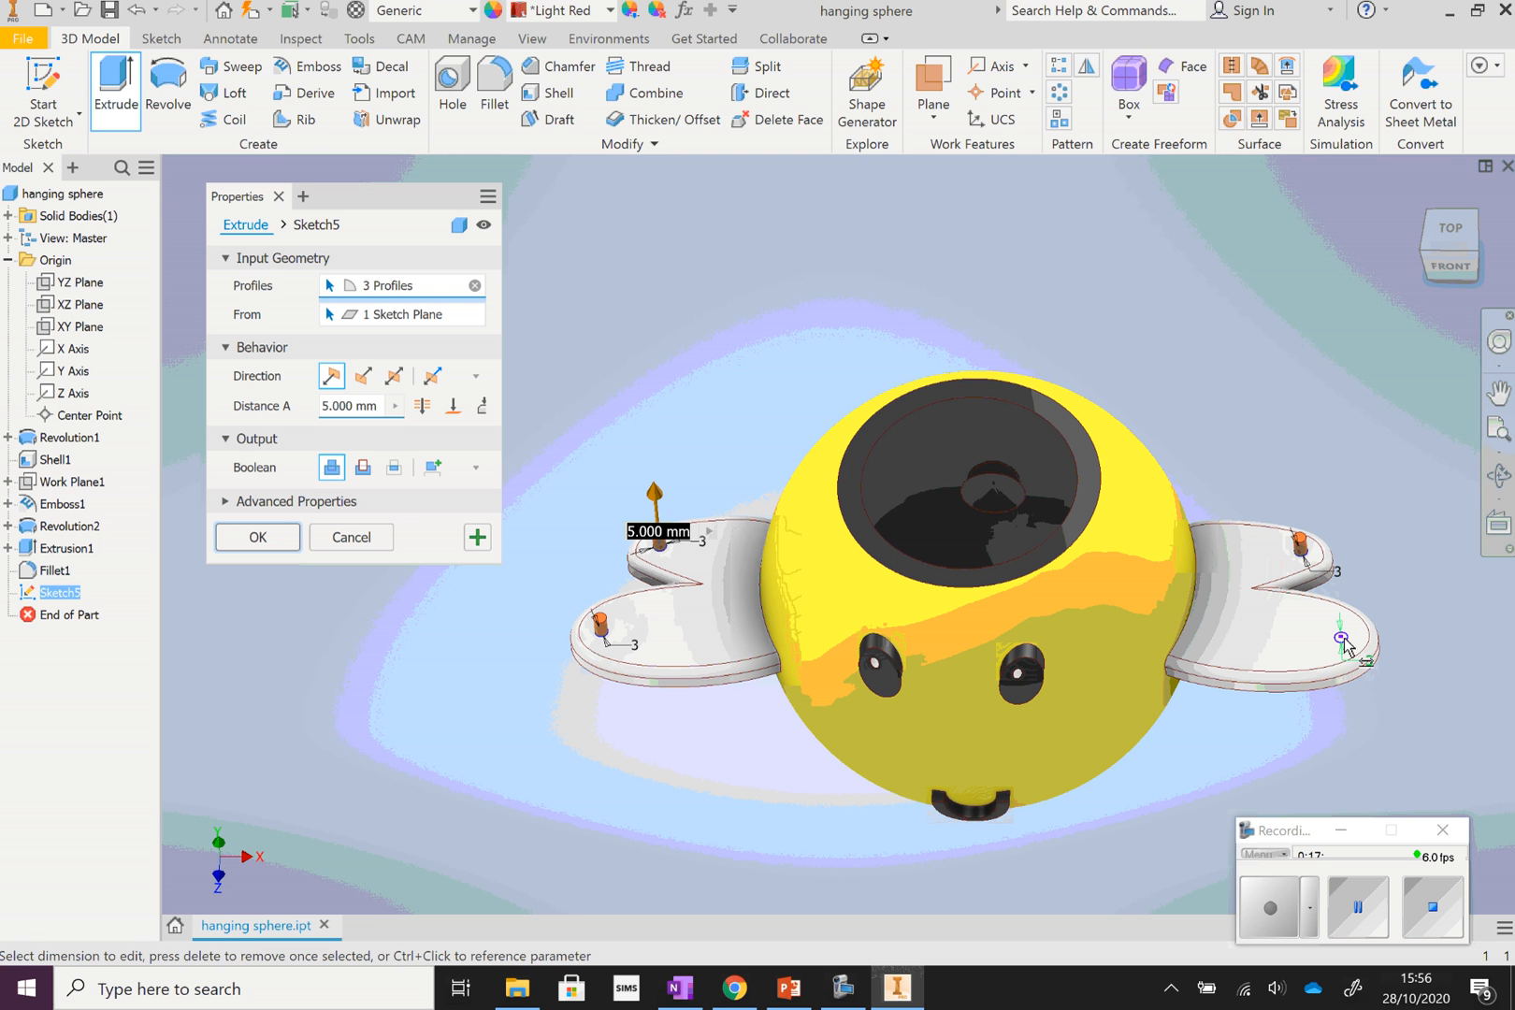
{"action": "left_click", "coordinate": [1342, 639]}
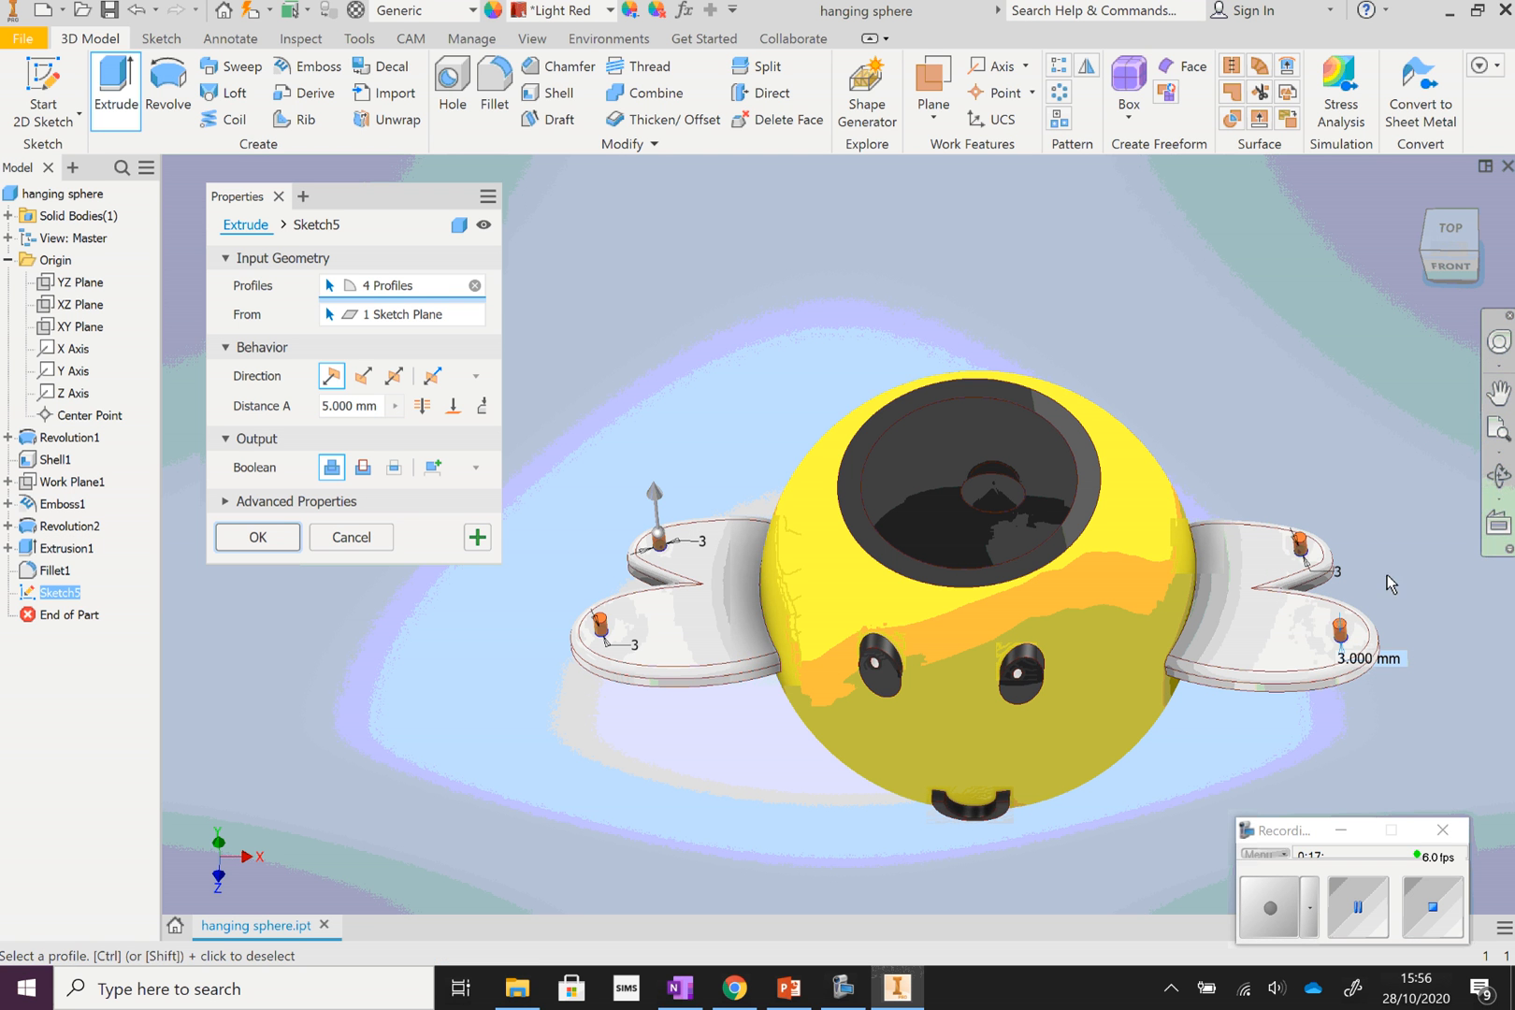
{"action": "left_click", "coordinate": [363, 467]}
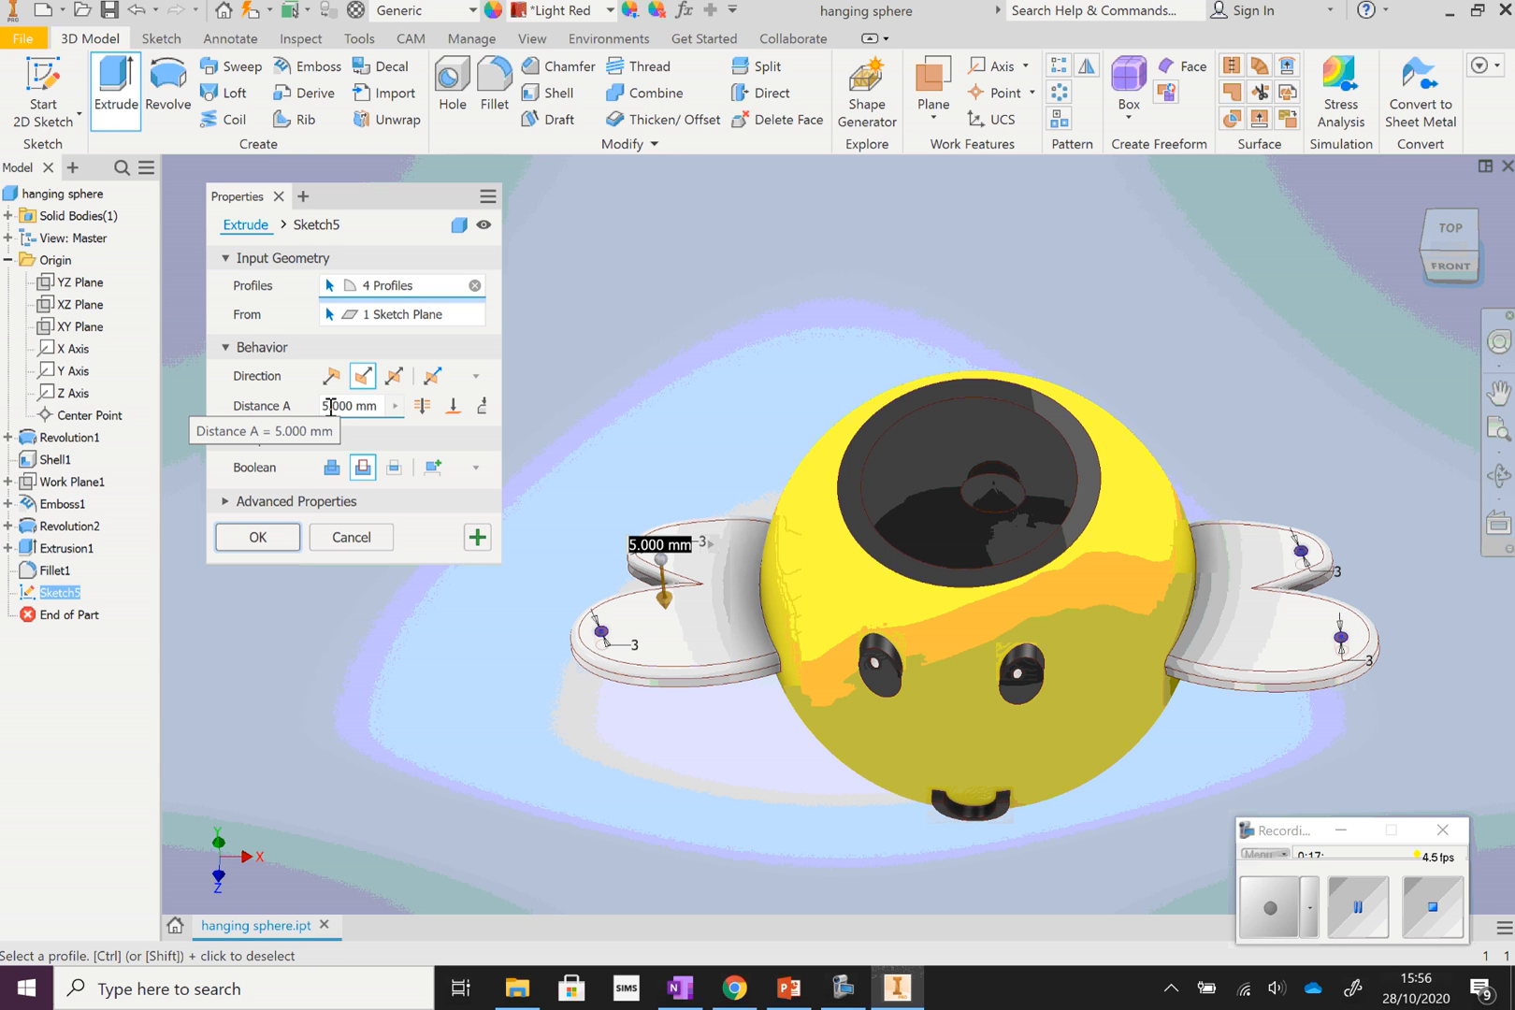
{"action": "left_click", "coordinate": [263, 538]}
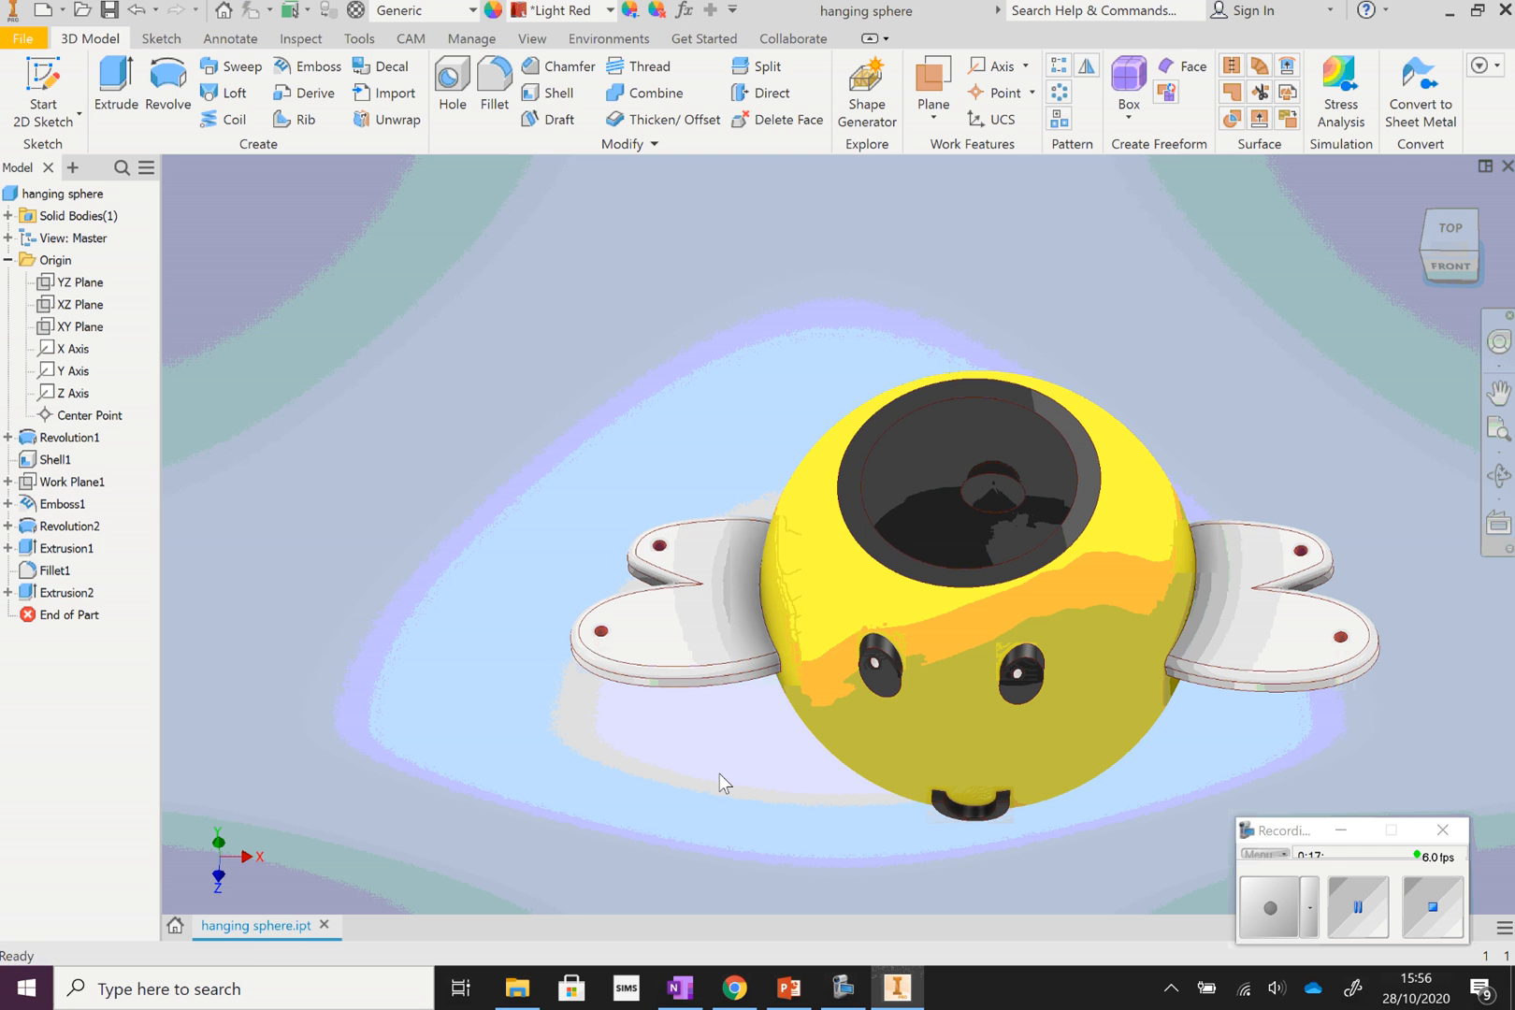
Switch to the Character vase evidence page in OneNote
{"action": "left_click", "coordinate": [1500, 475]}
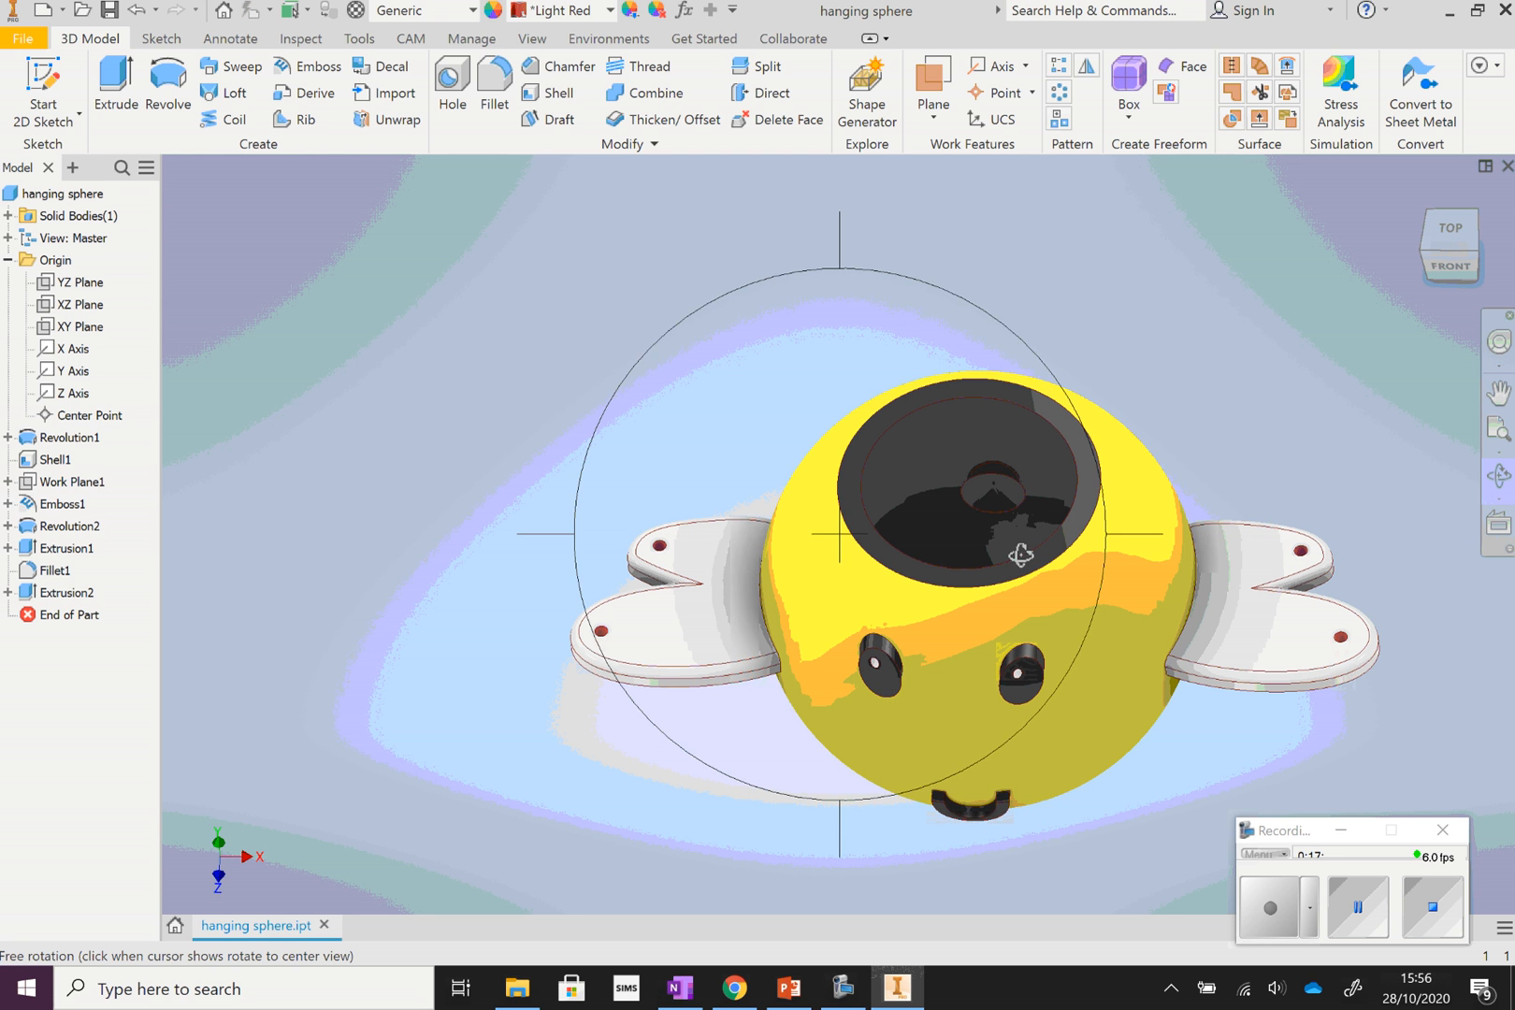
{"action": "left_click_drag", "start_coordinate": [1016, 544], "coordinate": [932, 593]}
{"action": "left_click", "coordinate": [698, 997]}
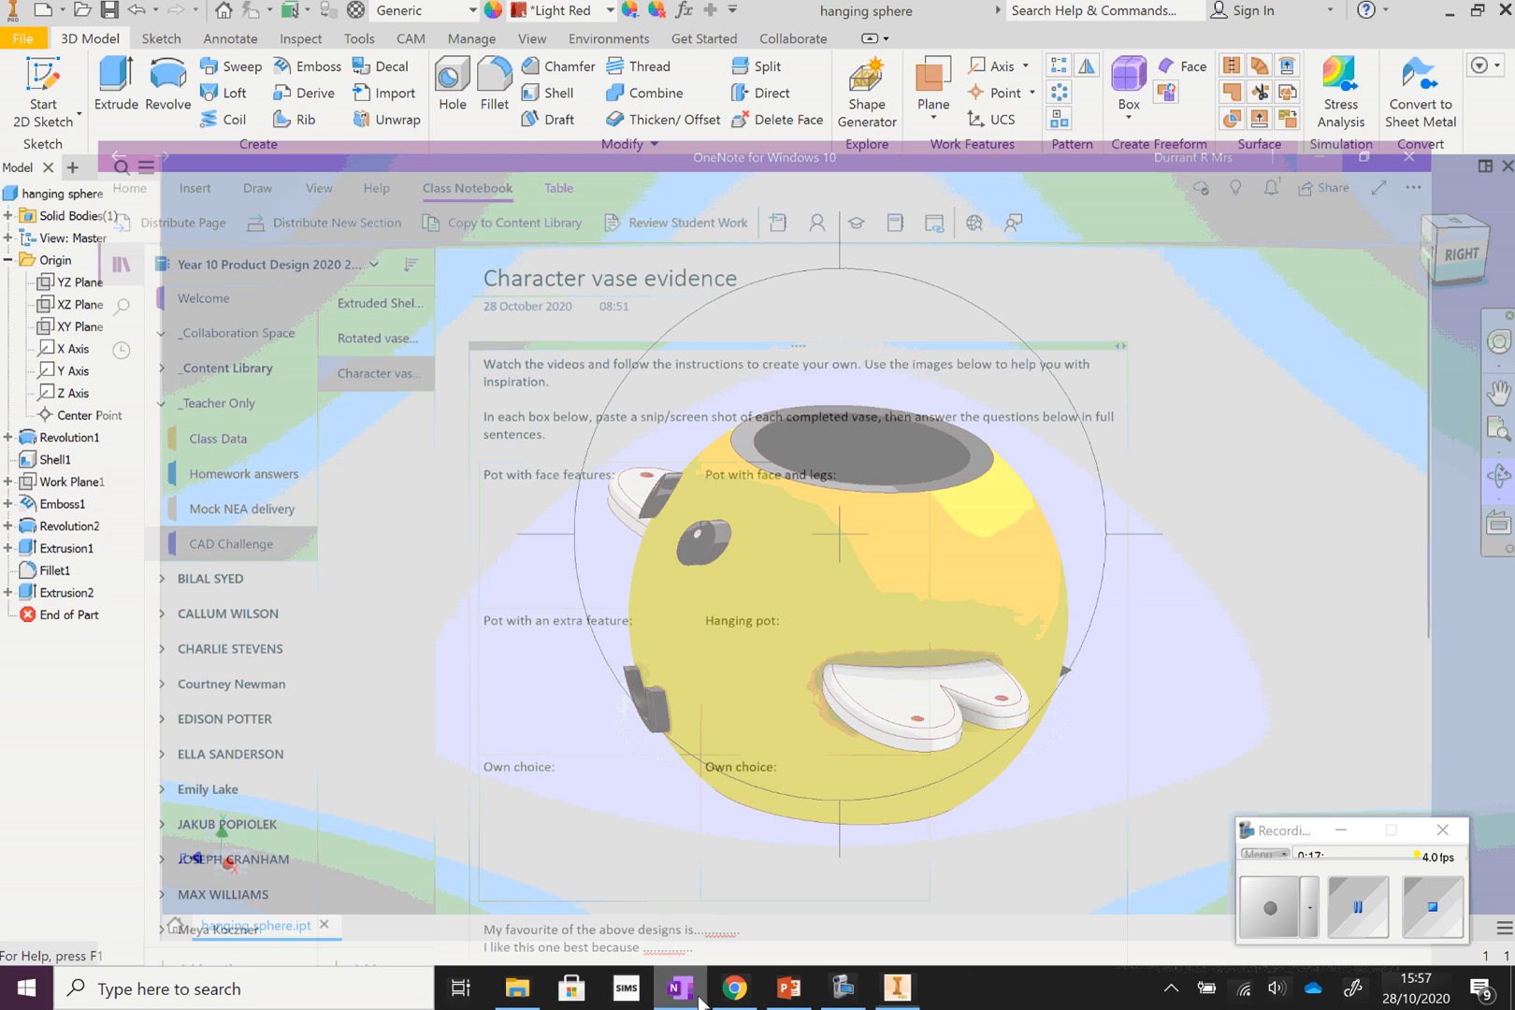